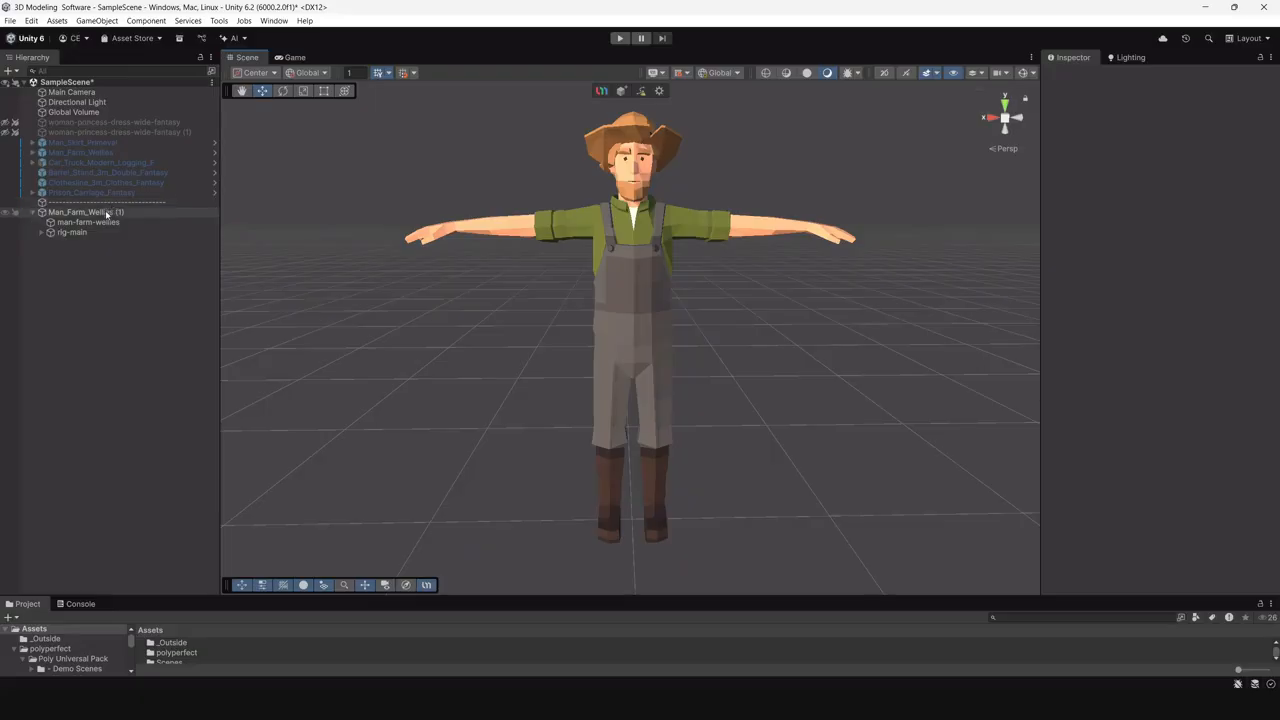
Try to unpack the disabled Man_Farm_Wellies prefab instance completely.
{"action": "left_click", "coordinate": [106, 213]}
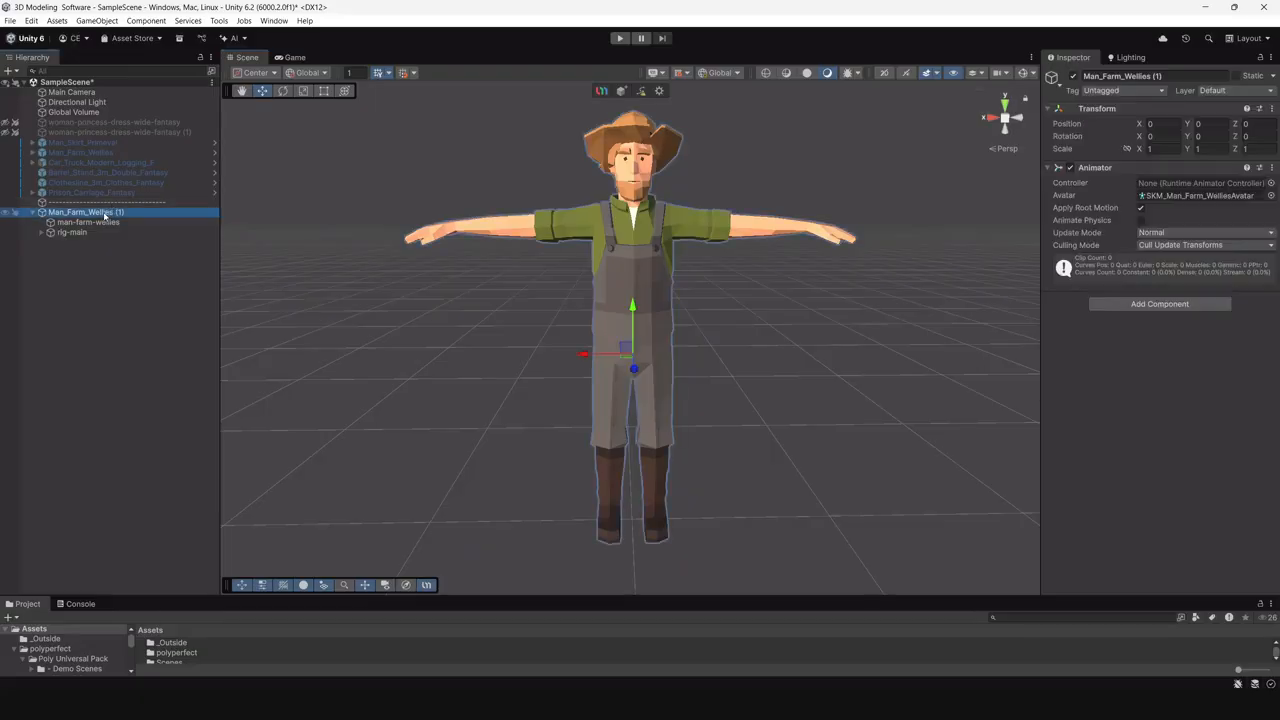
{"action": "right_click", "coordinate": [101, 153]}
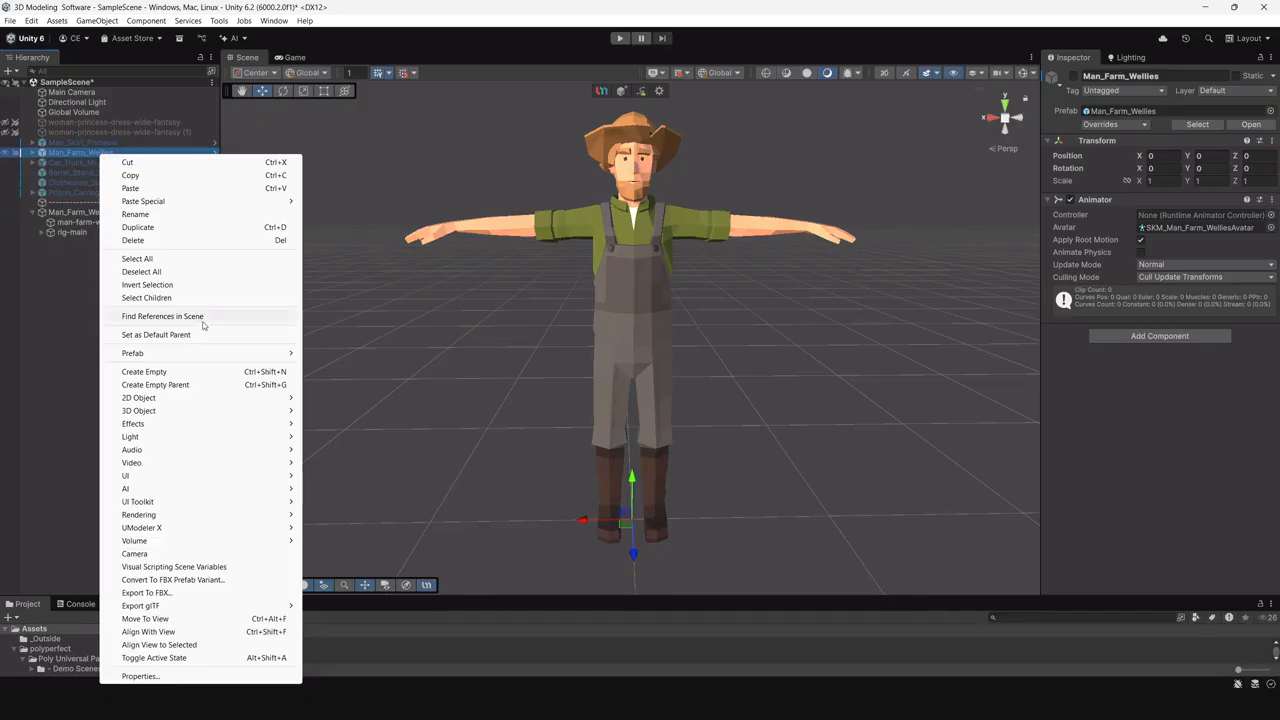
{"action": "mouse_move", "coordinate": [218, 358]}
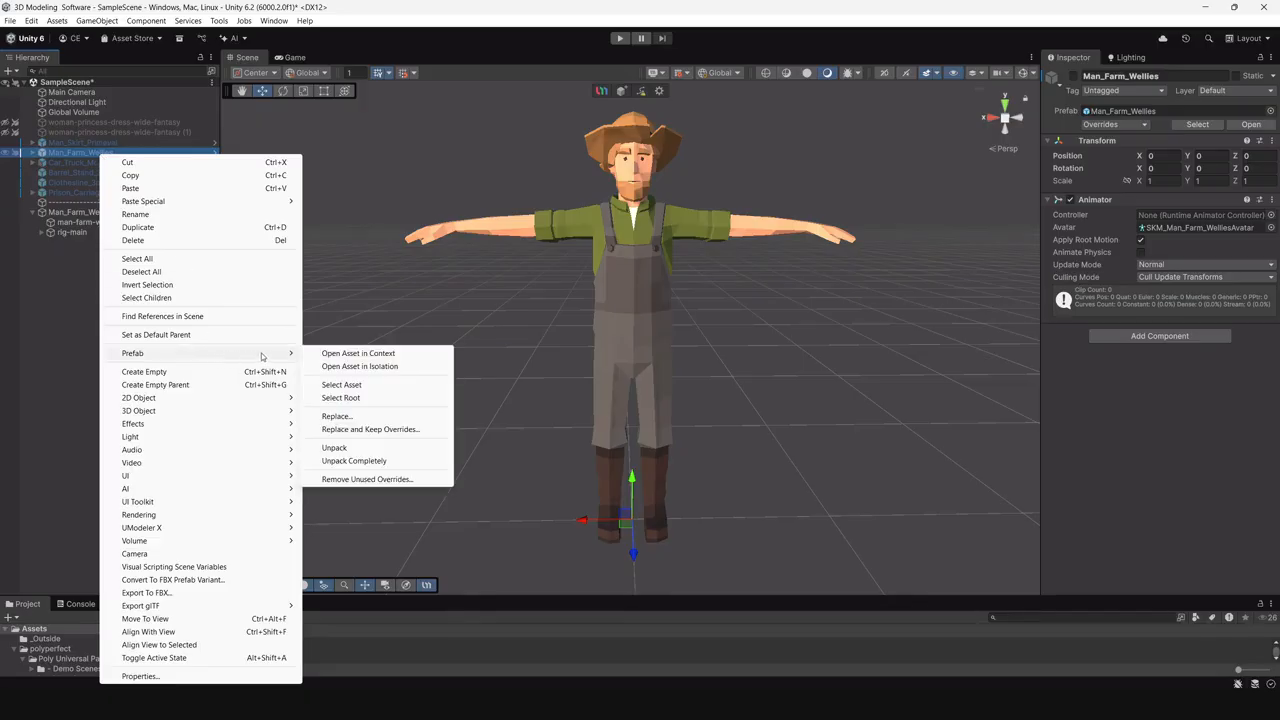
{"action": "left_click", "coordinate": [364, 461]}
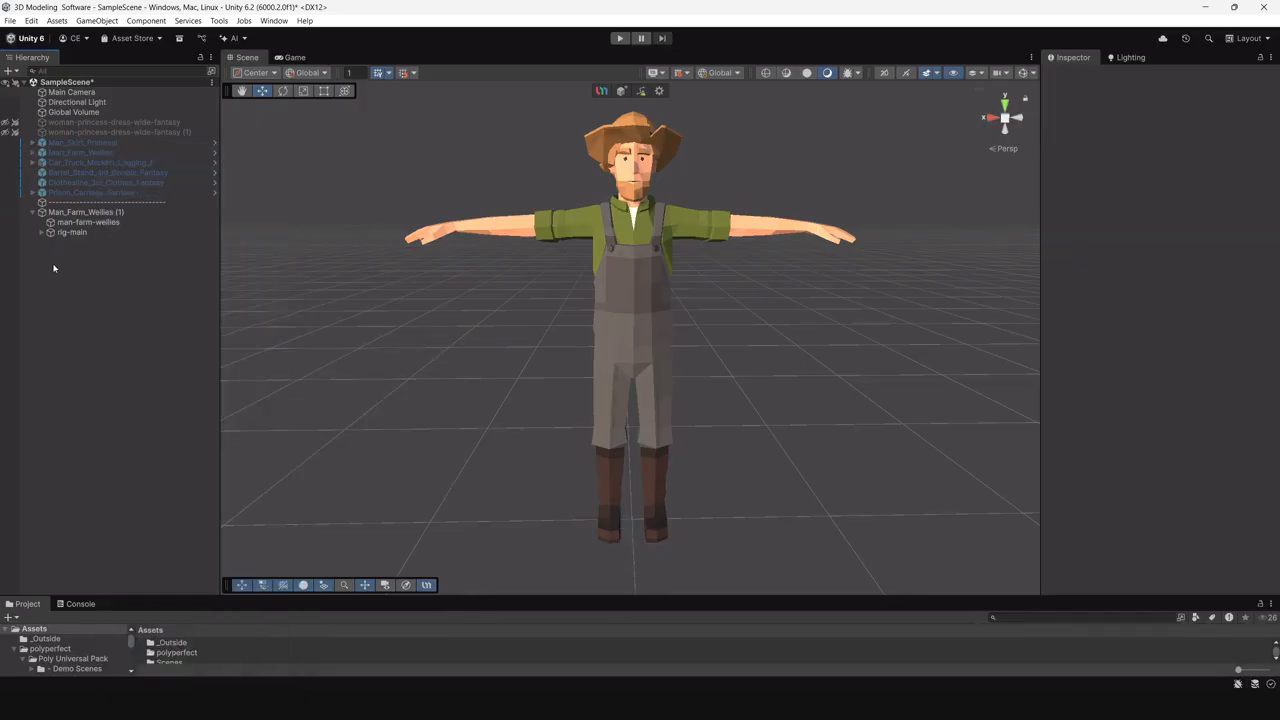
Inspect the Man_Farm_Wellies (1) object together with its man-farm-wellies mesh and rig-main children.
{"action": "left_click", "coordinate": [78, 213]}
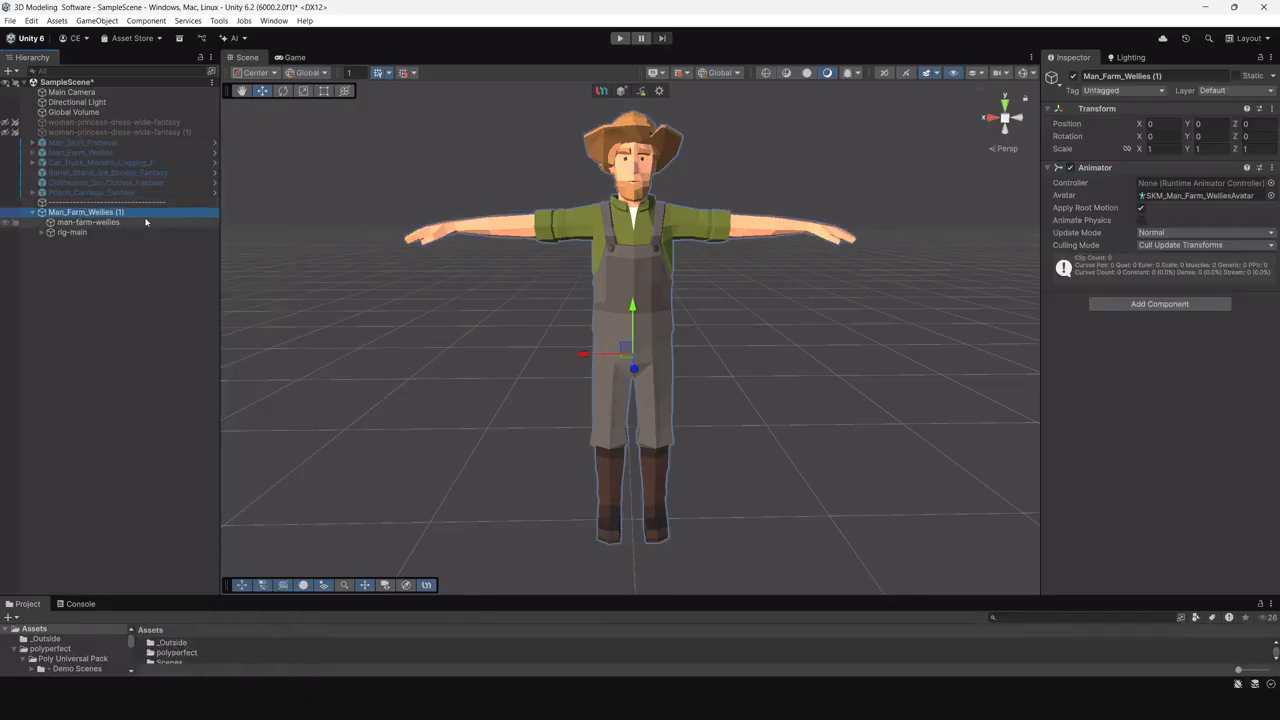
{"action": "left_click", "coordinate": [86, 223]}
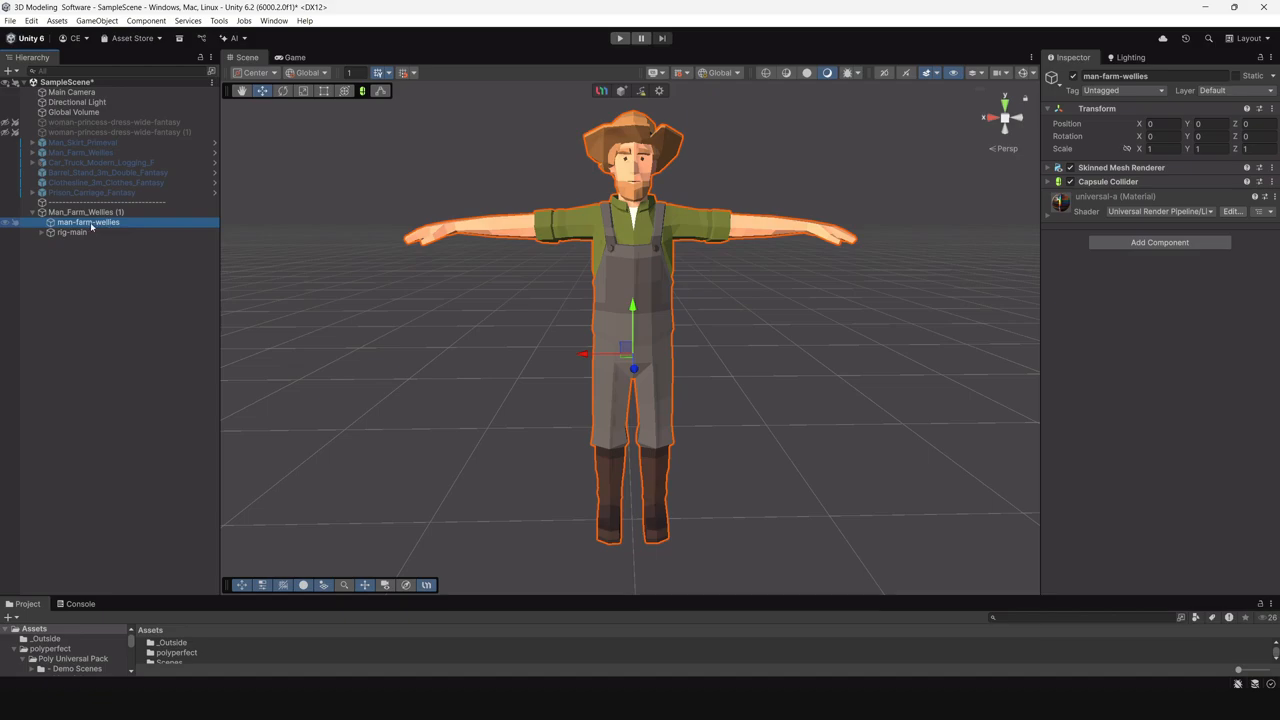
{"action": "left_click", "coordinate": [94, 231]}
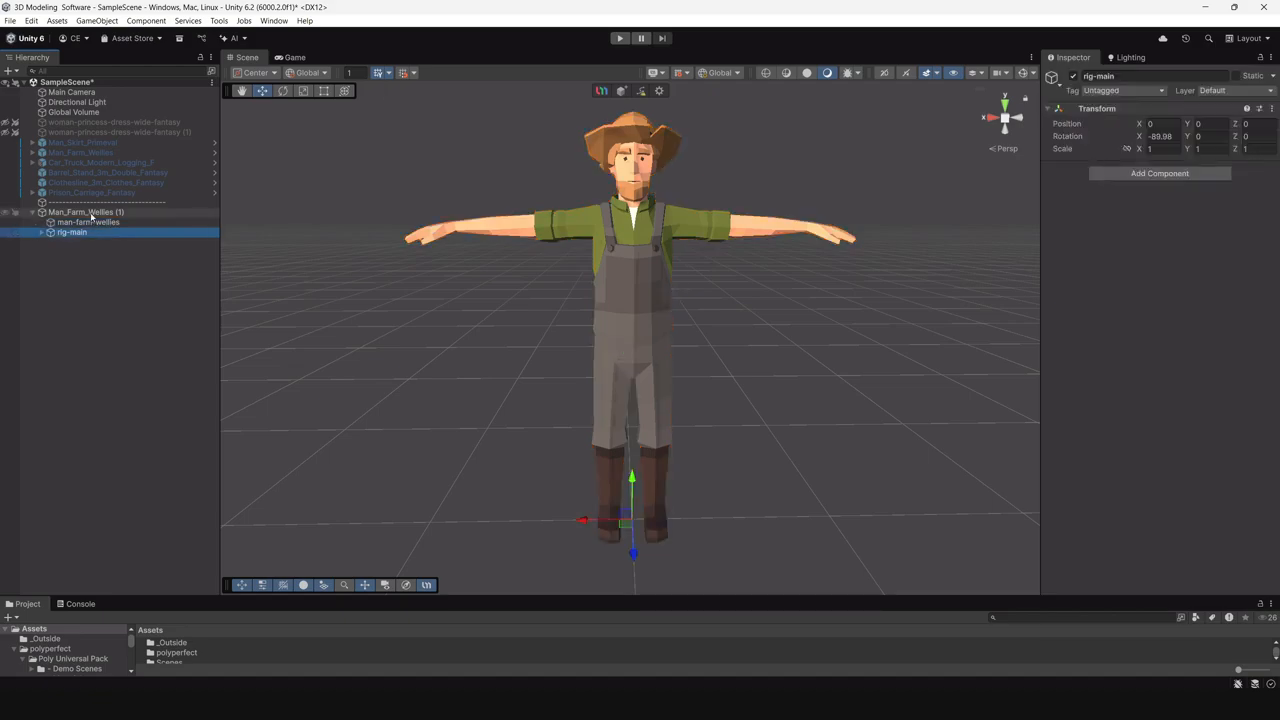
{"action": "left_click", "coordinate": [82, 214]}
Convert the man-farm-wellies mesh to an editable UModeler X mesh with UModelerize Hierarchically Merge Vertices.
{"action": "left_click", "coordinate": [85, 222]}
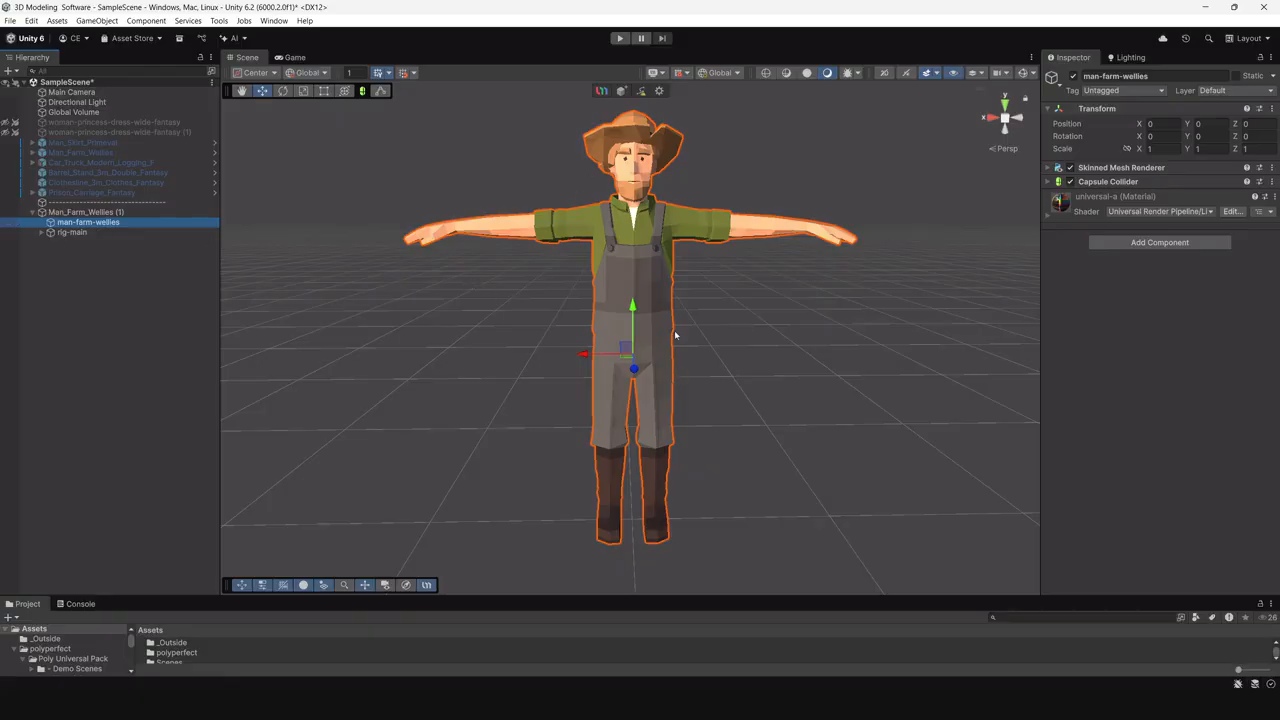
{"action": "right_click", "coordinate": [116, 223]}
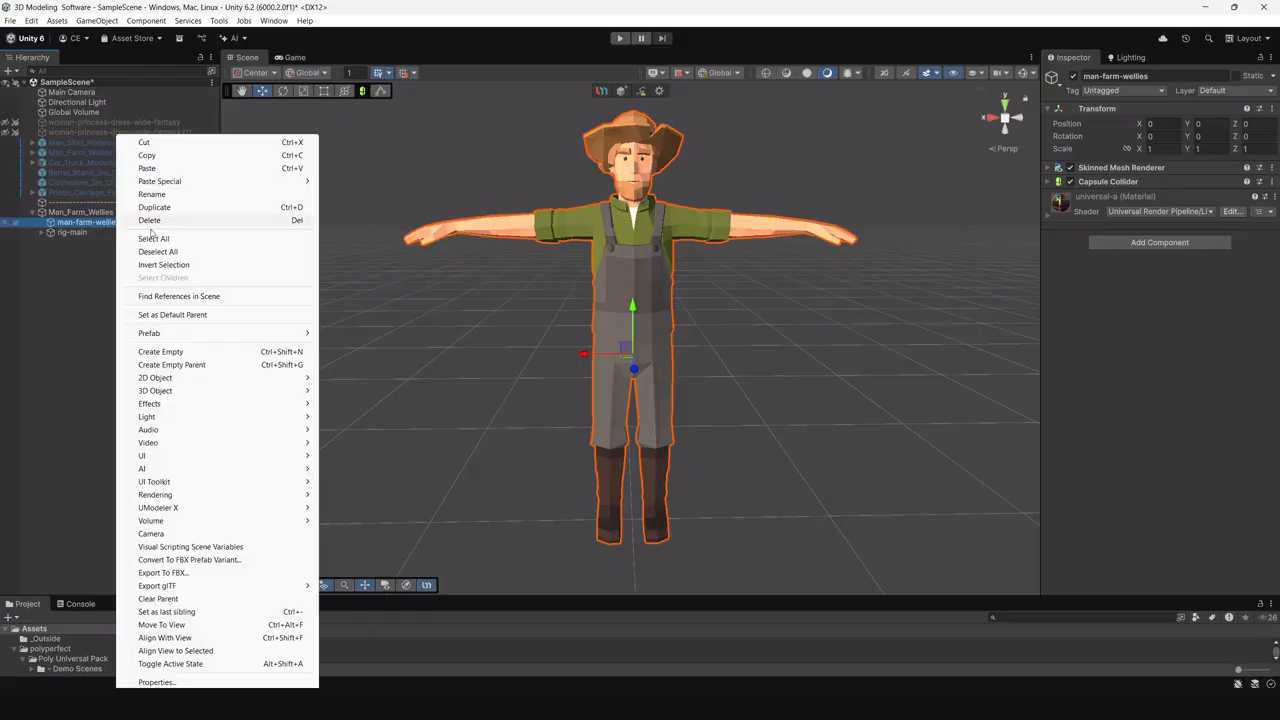
{"action": "mouse_move", "coordinate": [248, 511]}
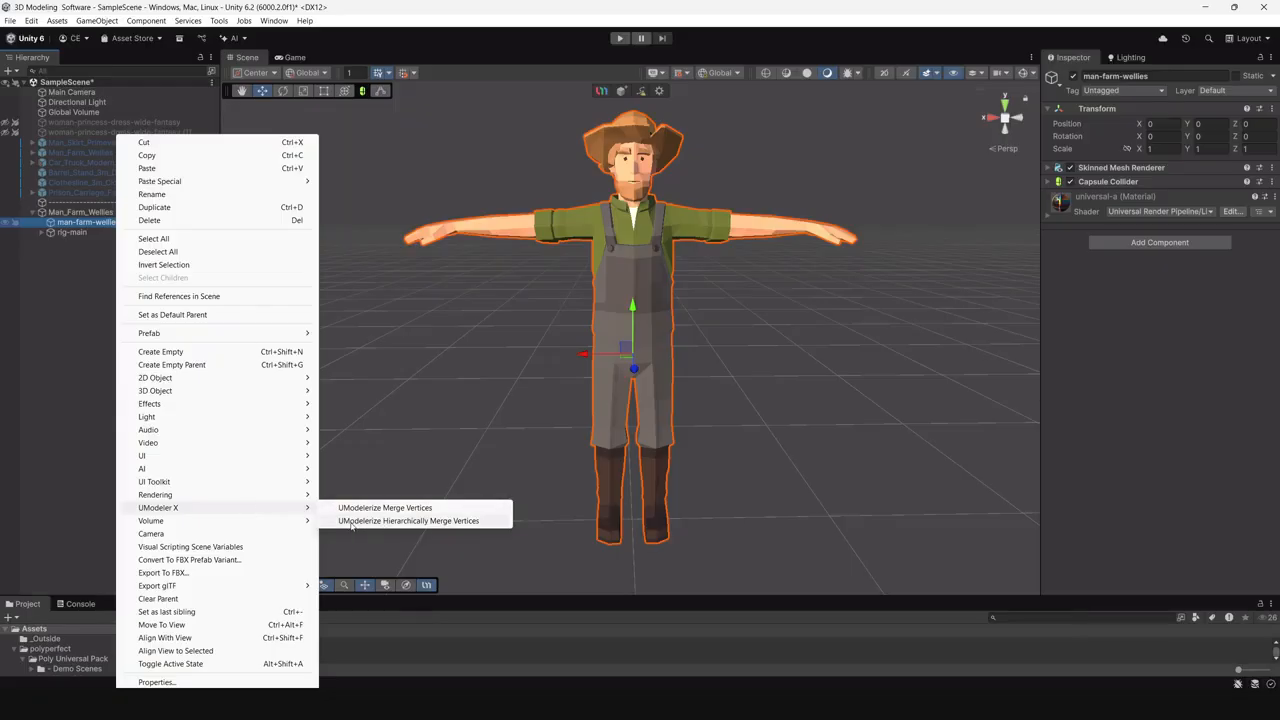
{"action": "left_click", "coordinate": [357, 521]}
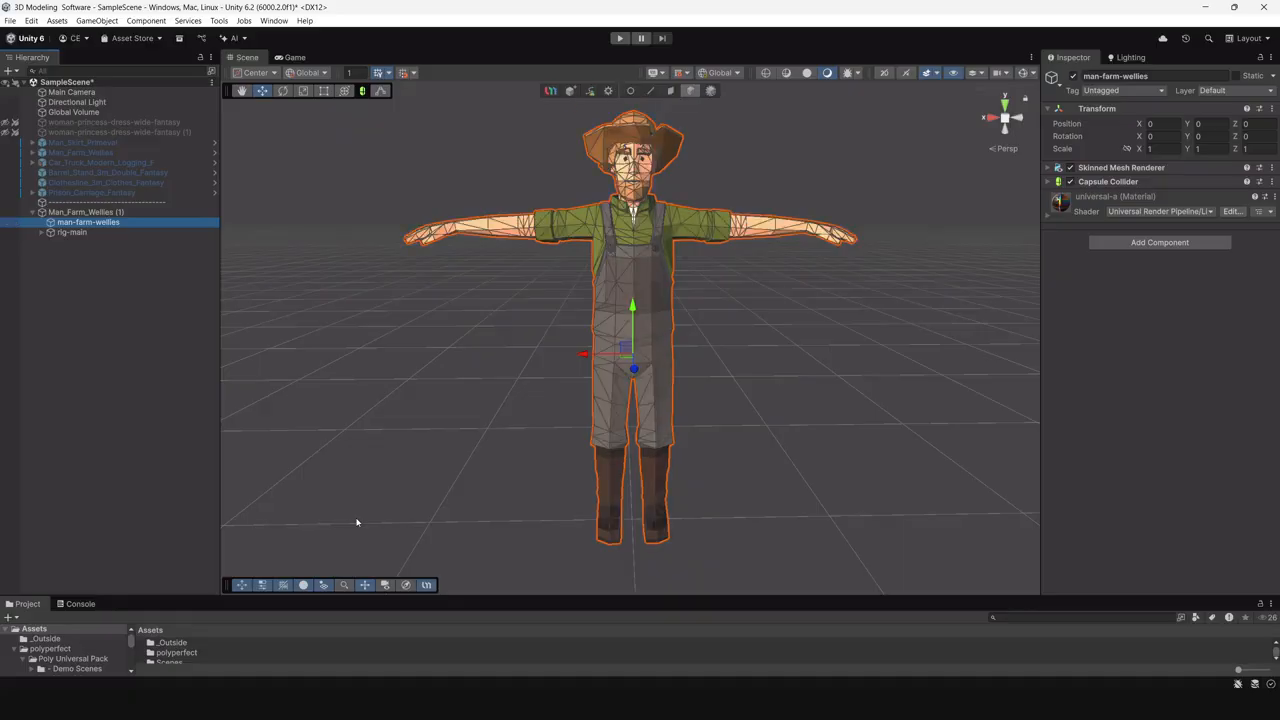
Move man-farm-wellies out of its parent to the scene root and delete Man_Farm_Wellies (1) with its rig.
{"action": "left_click_drag", "start_coordinate": [105, 221], "coordinate": [100, 207]}
{"action": "left_click", "coordinate": [94, 221]}
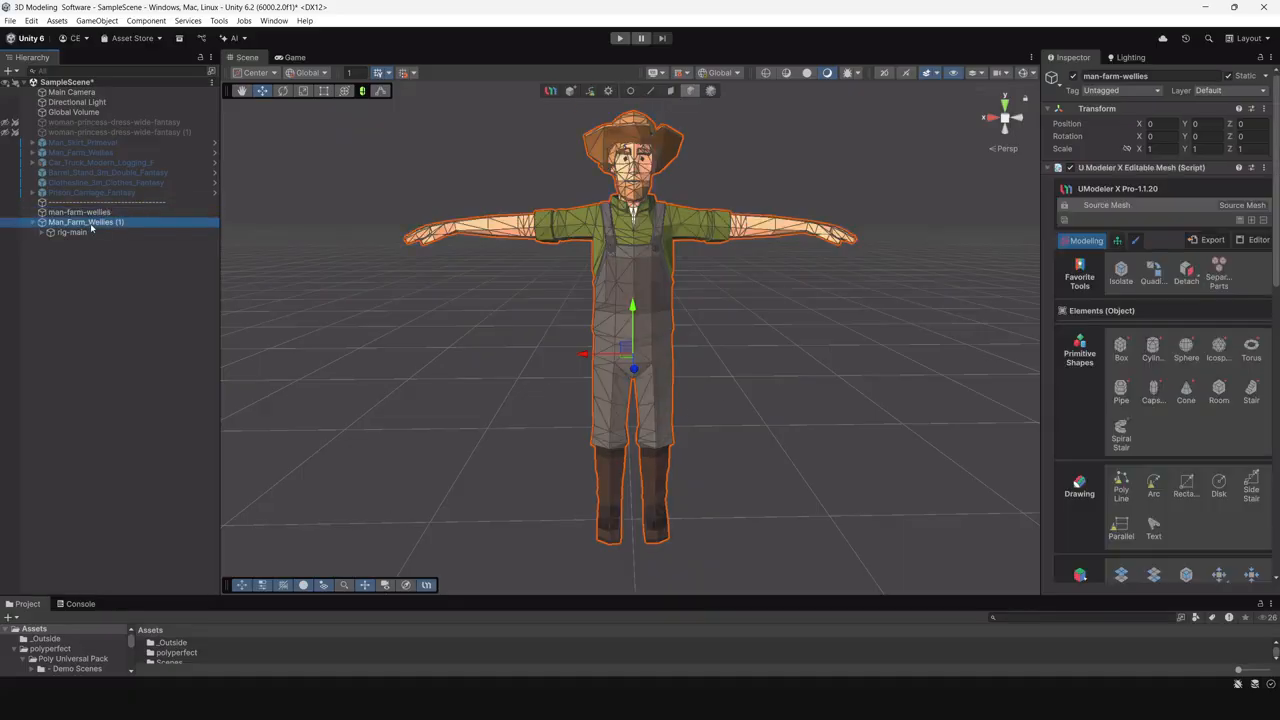
{"action": "key", "text": "Delete"}
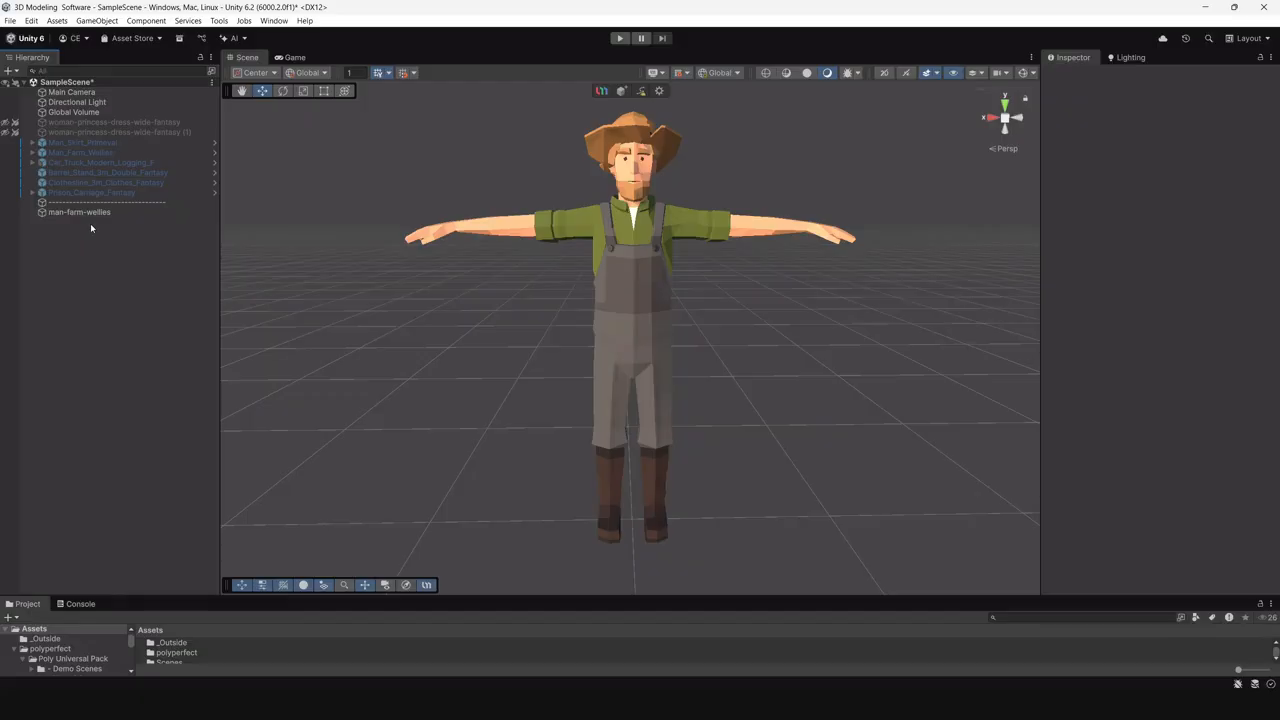
Switch man-farm-wellies to face editing and select the faces of the farmer's left forearm and hand.
{"action": "left_click", "coordinate": [90, 212]}
{"action": "left_click_drag", "start_coordinate": [704, 352], "coordinate": [752, 359], "text": "alt"}
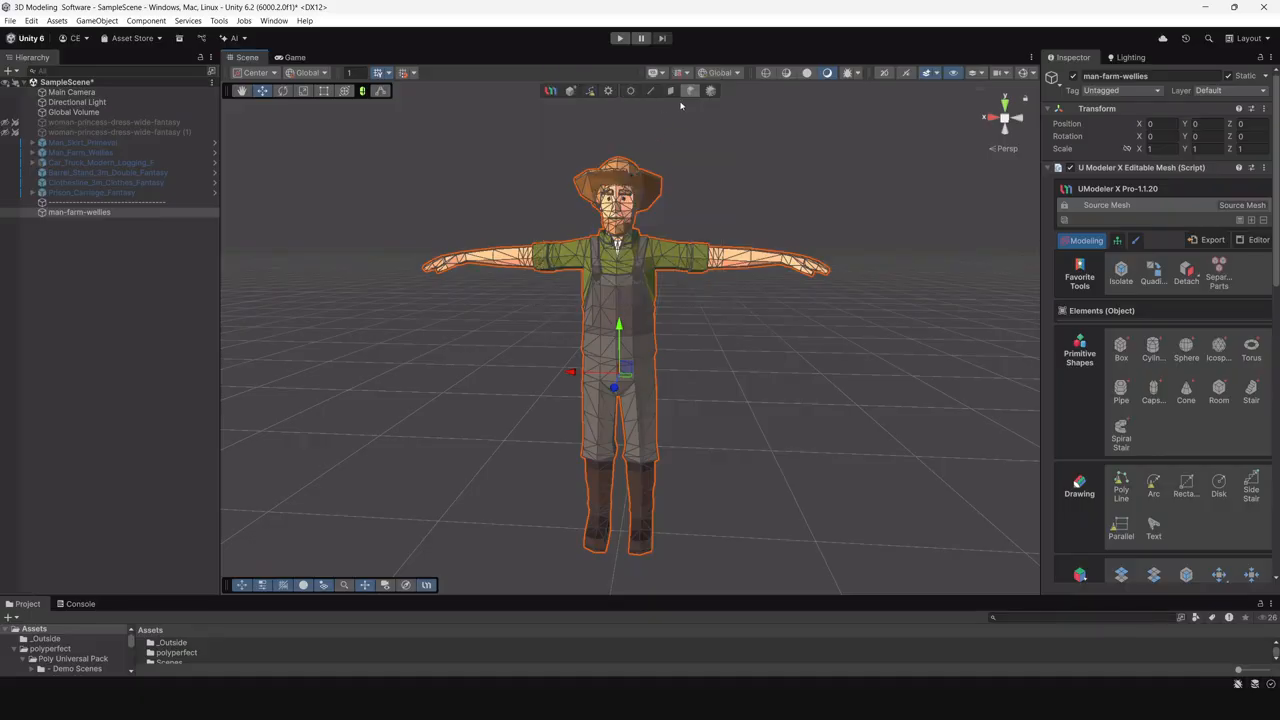
{"action": "left_click", "coordinate": [670, 91]}
{"action": "left_click_drag", "start_coordinate": [881, 339], "coordinate": [712, 207]}
{"action": "key", "text": "f"}
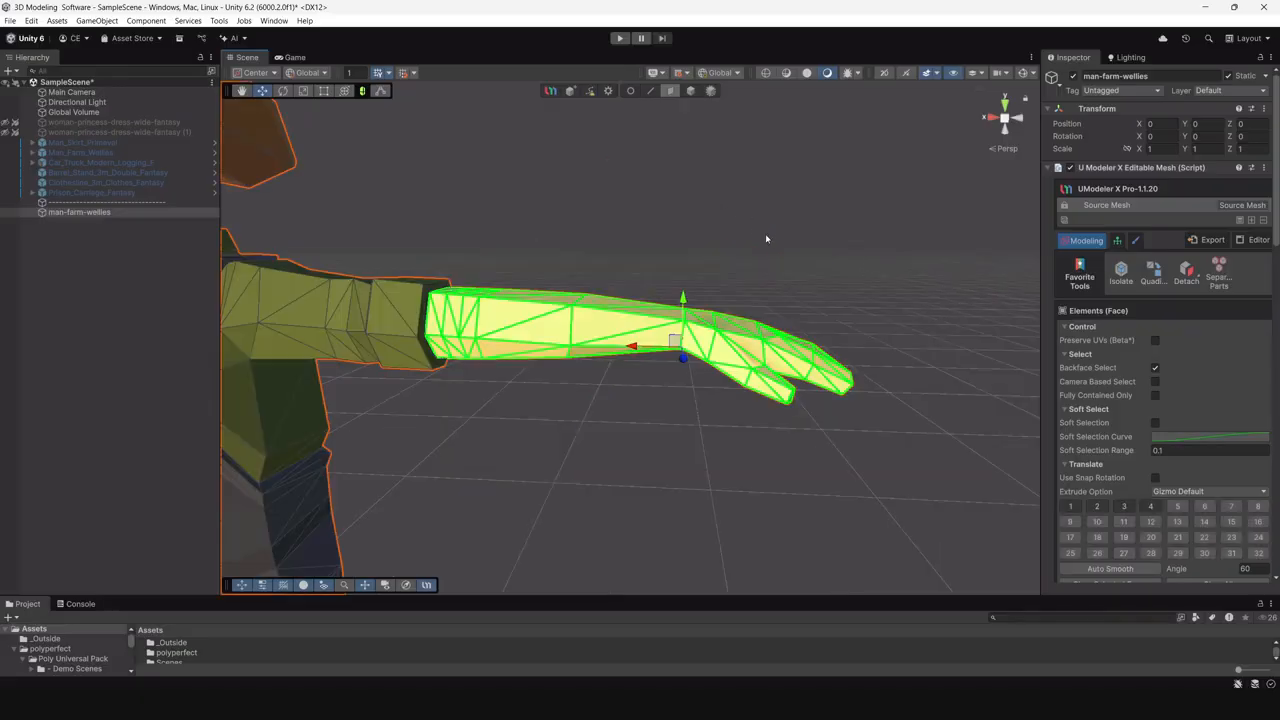
{"action": "scroll", "coordinate": [594, 374], "scroll_direction": "down", "scroll_amount": 5}
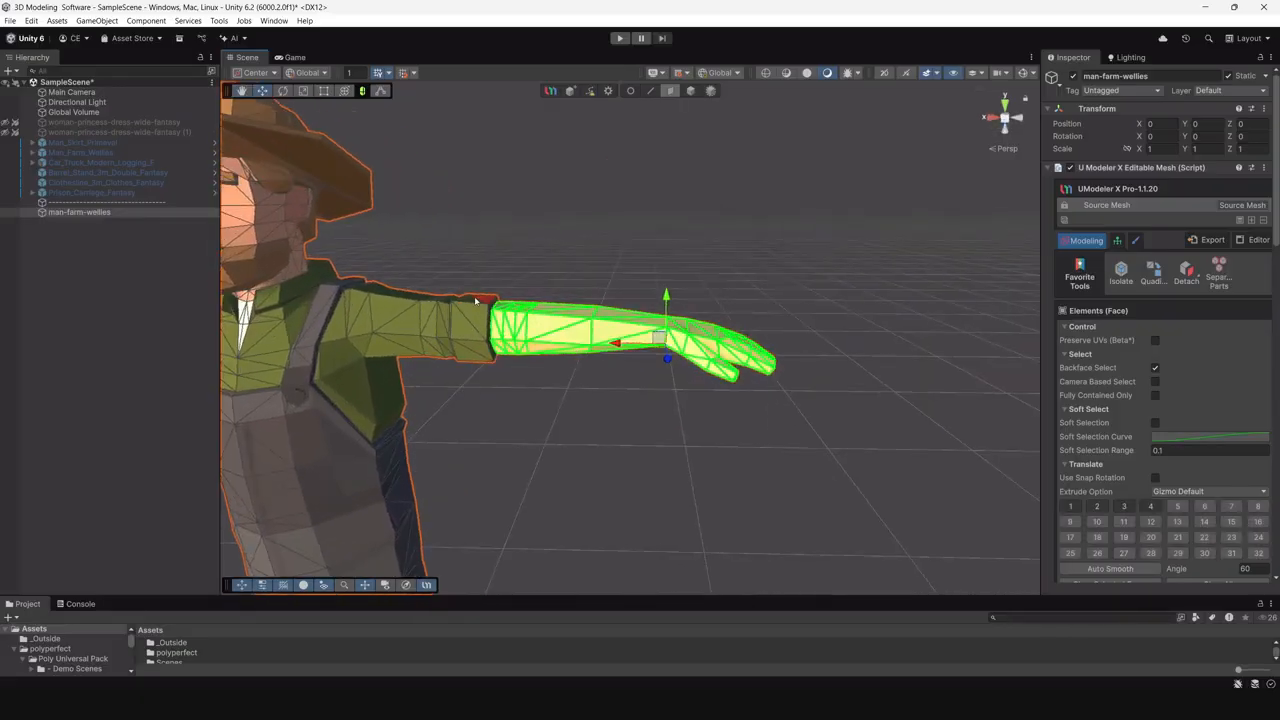
{"action": "left_click_drag", "start_coordinate": [556, 328], "coordinate": [400, 346], "text": "alt"}
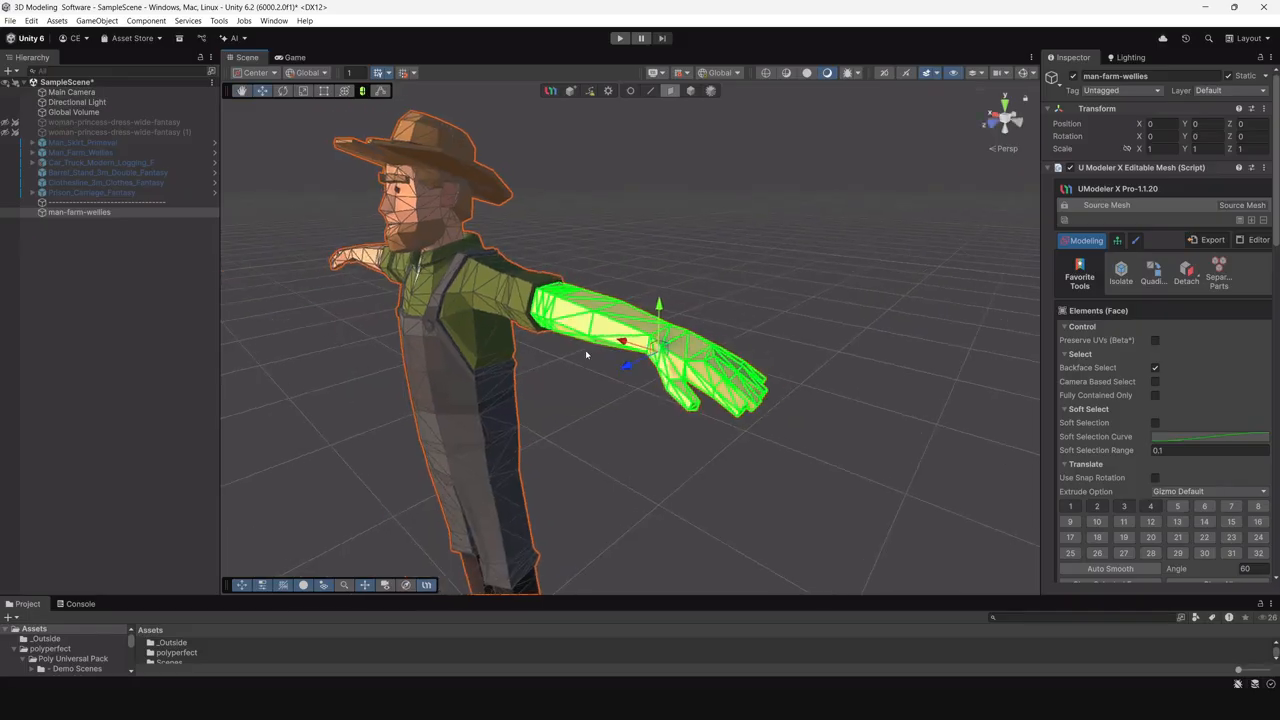
{"action": "left_click_drag", "start_coordinate": [587, 354], "coordinate": [659, 310], "text": "alt"}
{"action": "left_click_drag", "start_coordinate": [687, 430], "coordinate": [1118, 349], "text": "alt"}
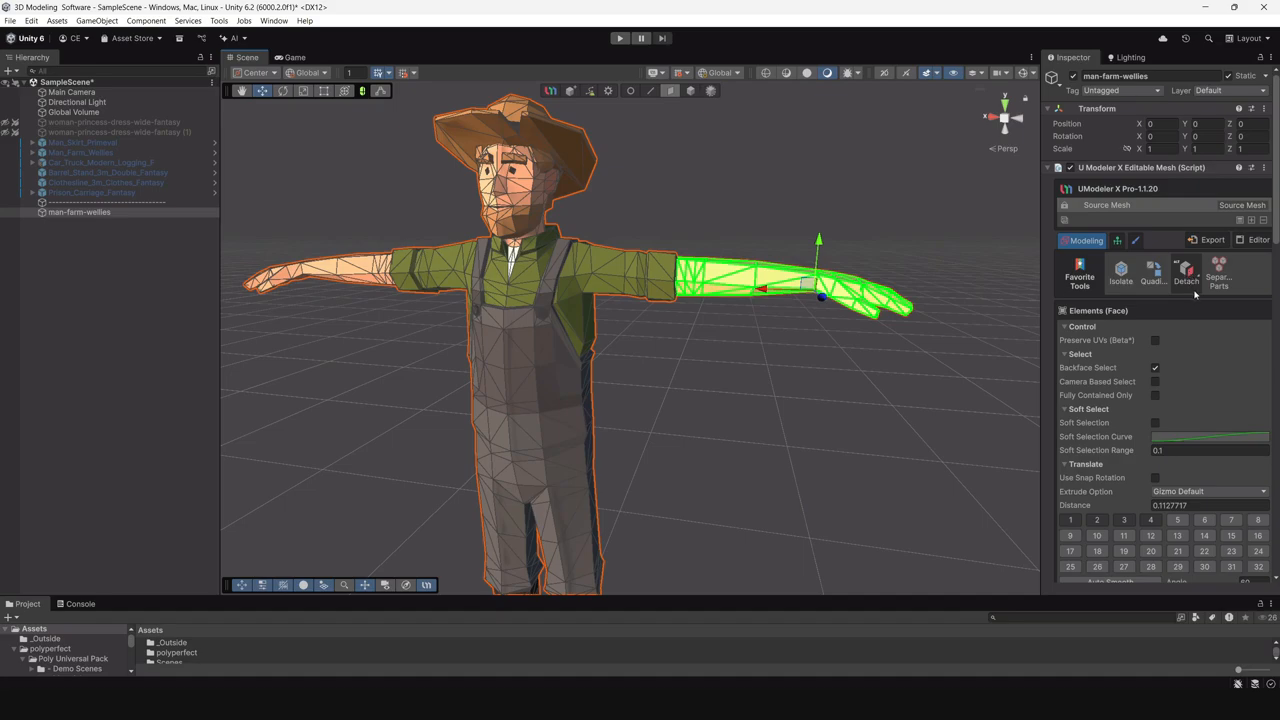
{"action": "scroll", "coordinate": [685, 365], "scroll_direction": "down", "scroll_amount": 10}
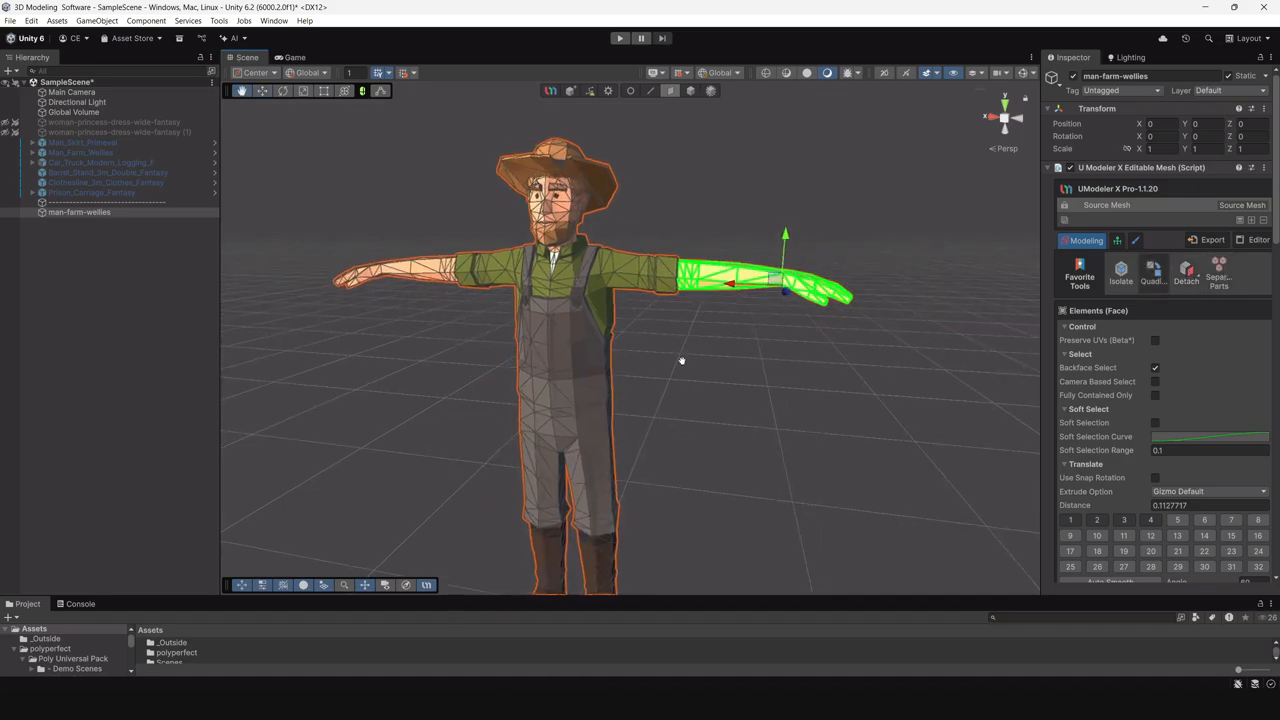
{"action": "left_click_drag", "start_coordinate": [714, 378], "coordinate": [641, 268], "text": "alt"}
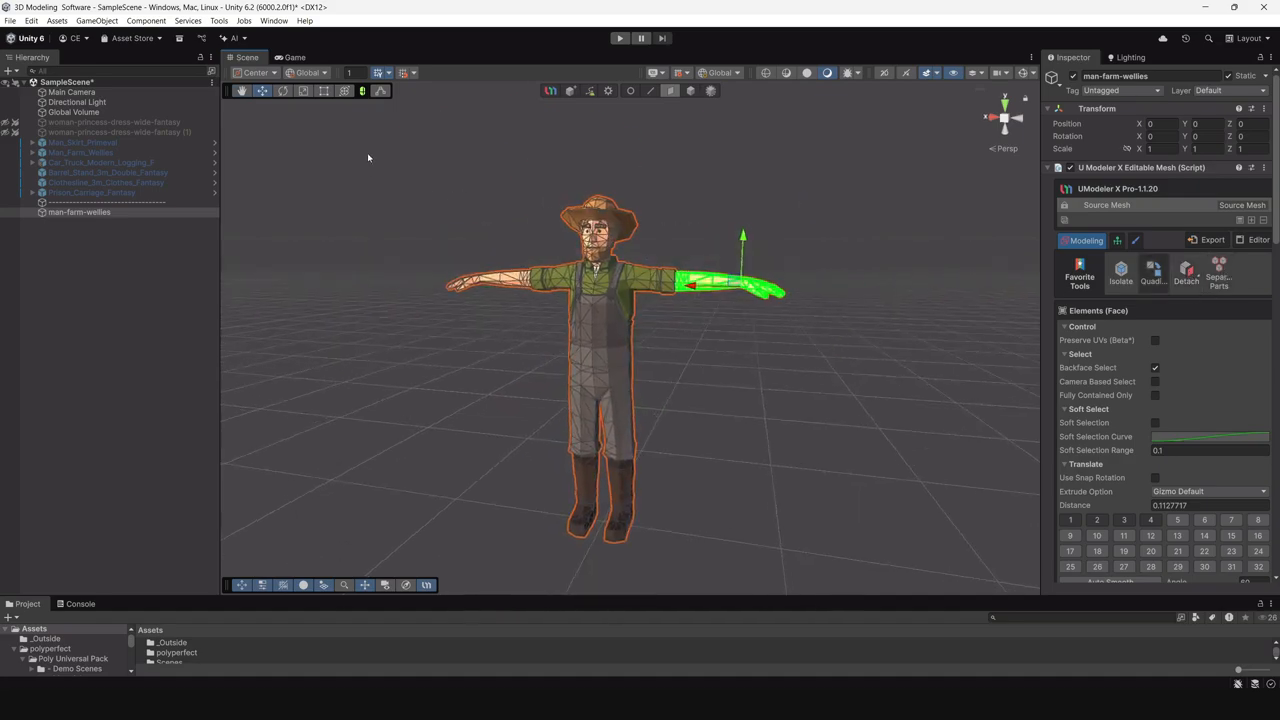
Select the whole character and convert its triangles to quads using Quadify on AllFace with Preserve UV enabled.
{"action": "left_click_drag", "start_coordinate": [367, 152], "coordinate": [900, 597]}
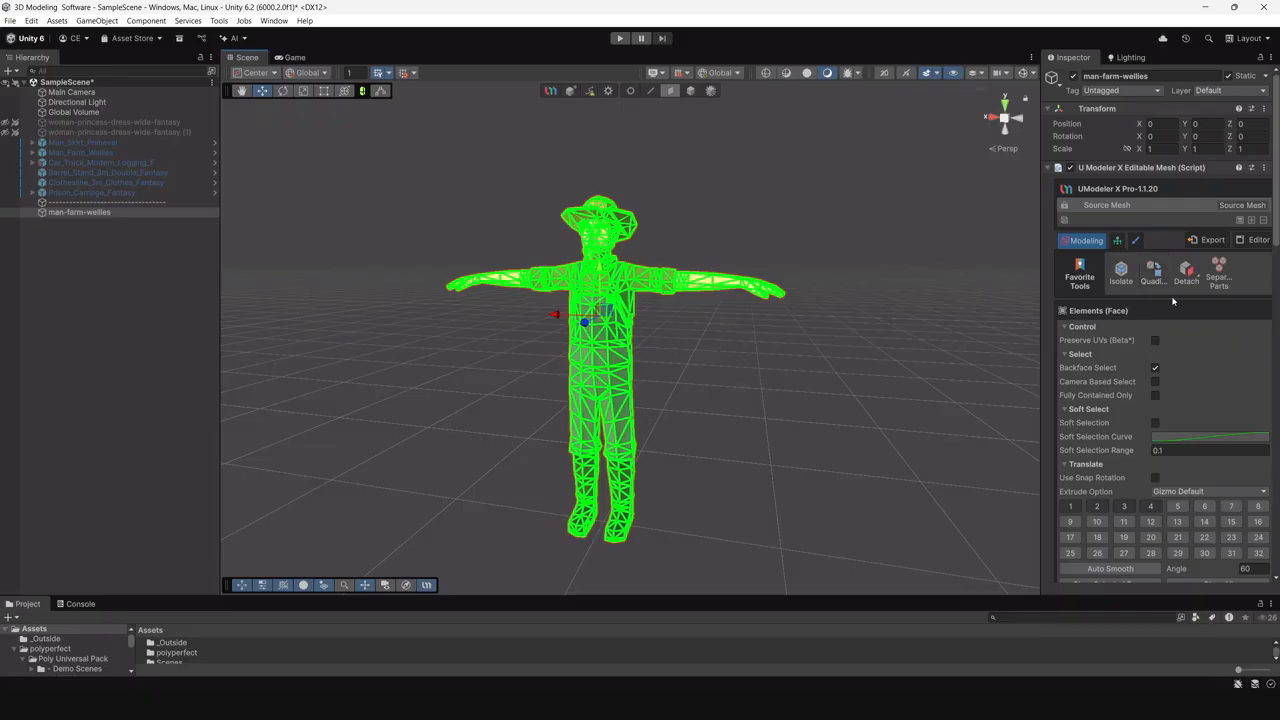
{"action": "left_click", "coordinate": [1153, 272]}
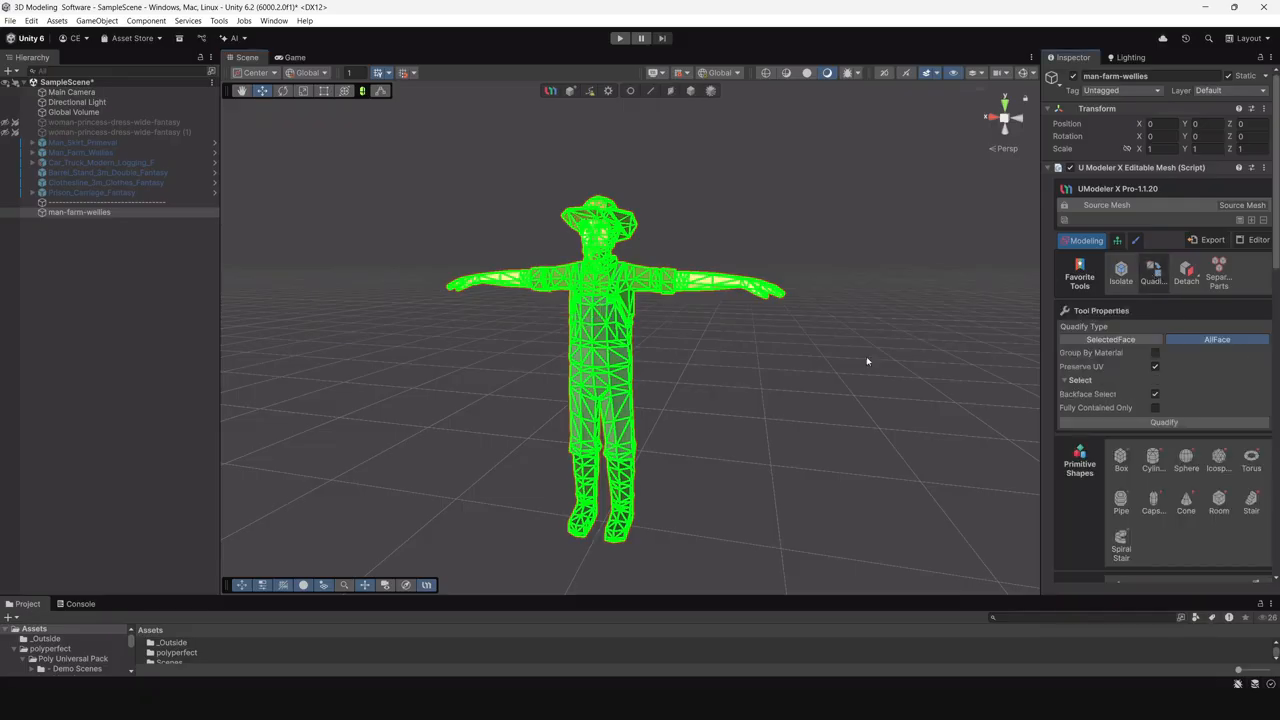
{"action": "left_click", "coordinate": [1164, 422]}
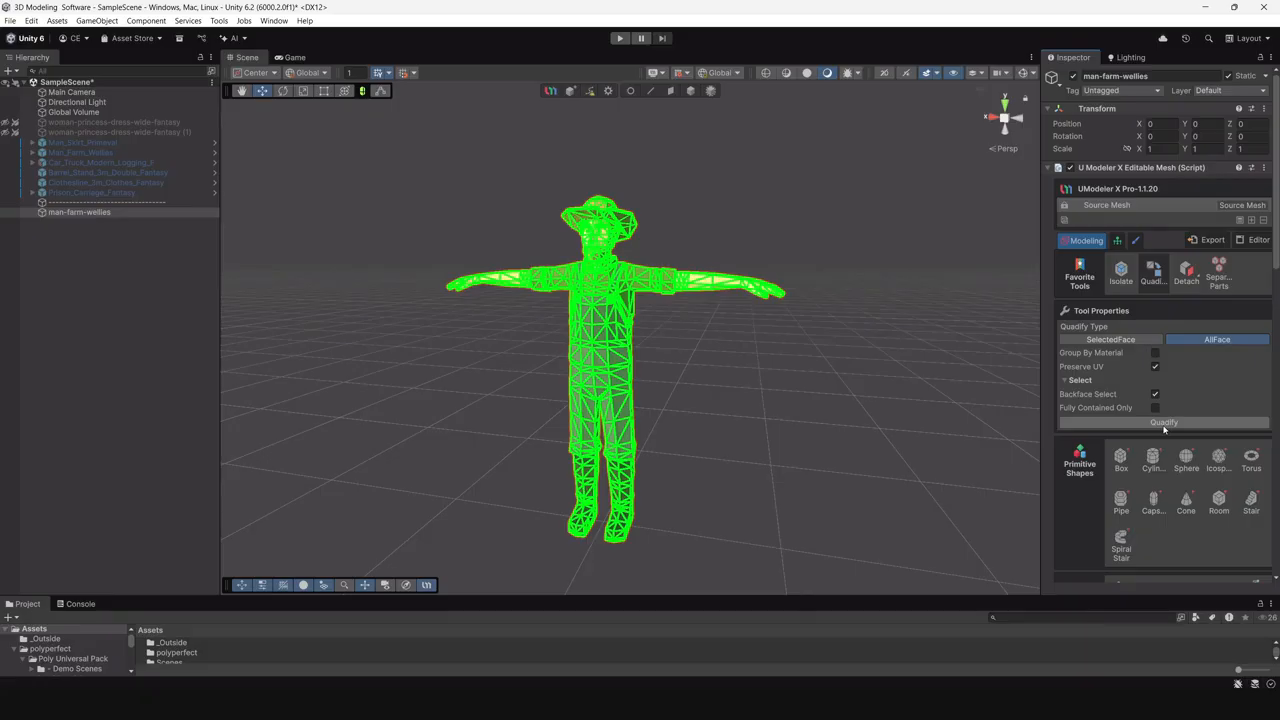
{"action": "scroll", "coordinate": [652, 340], "scroll_direction": "up", "scroll_amount": 2}
{"action": "scroll", "coordinate": [652, 340], "scroll_direction": "up", "scroll_amount": 2}
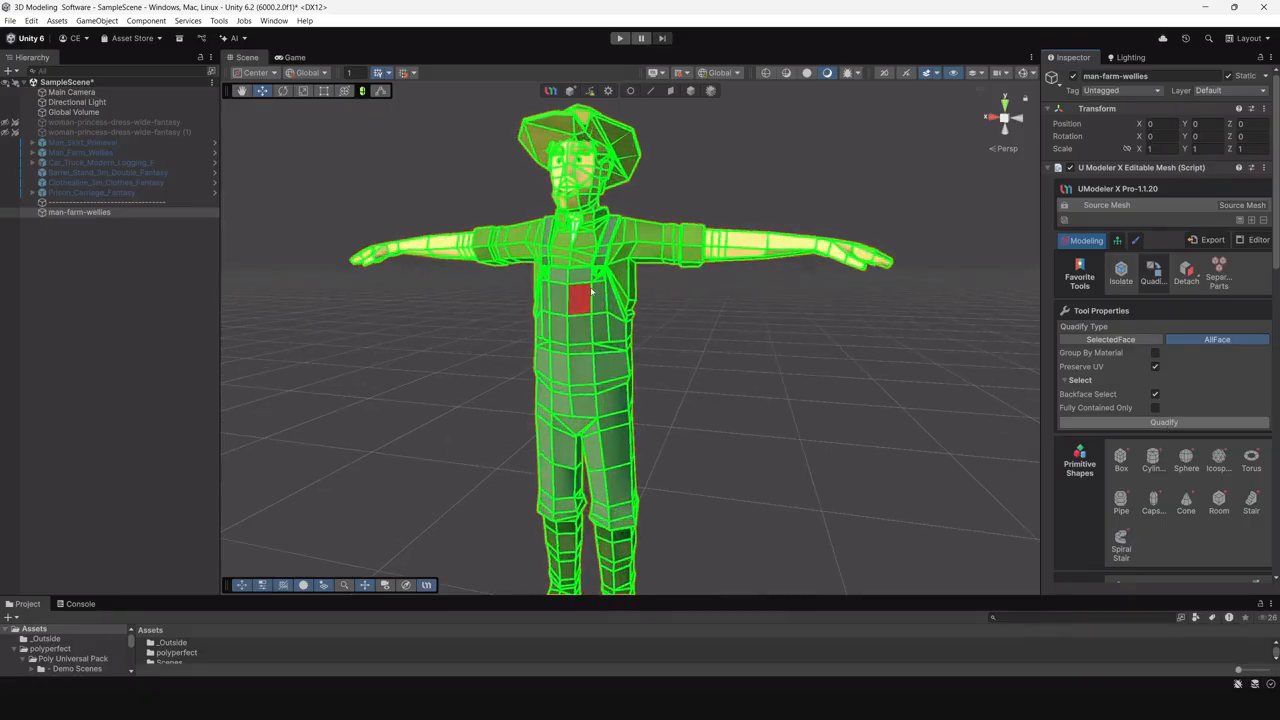
{"action": "left_click", "coordinate": [573, 340]}
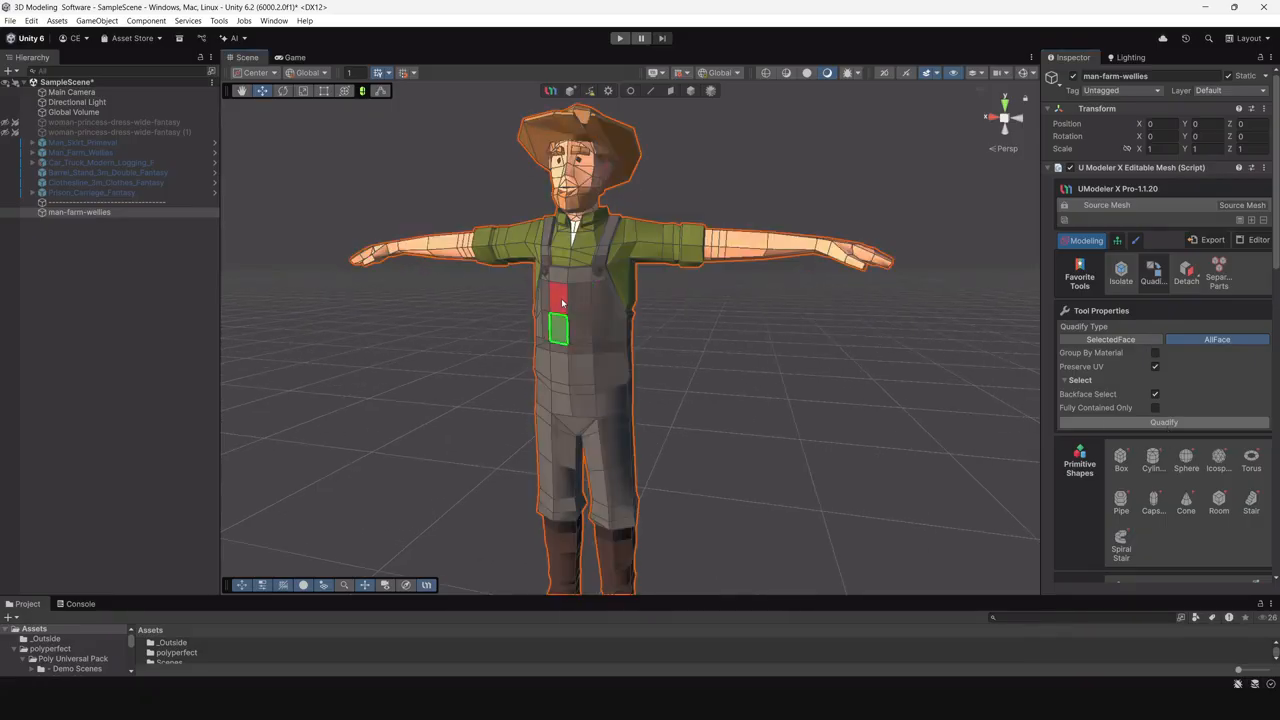
{"action": "left_click", "coordinate": [558, 298]}
Select the faces of both bare forearms and hands up to the sleeves from the front view.
{"action": "left_click_drag", "start_coordinate": [944, 328], "coordinate": [797, 350]}
{"action": "left_click", "coordinate": [988, 120]}
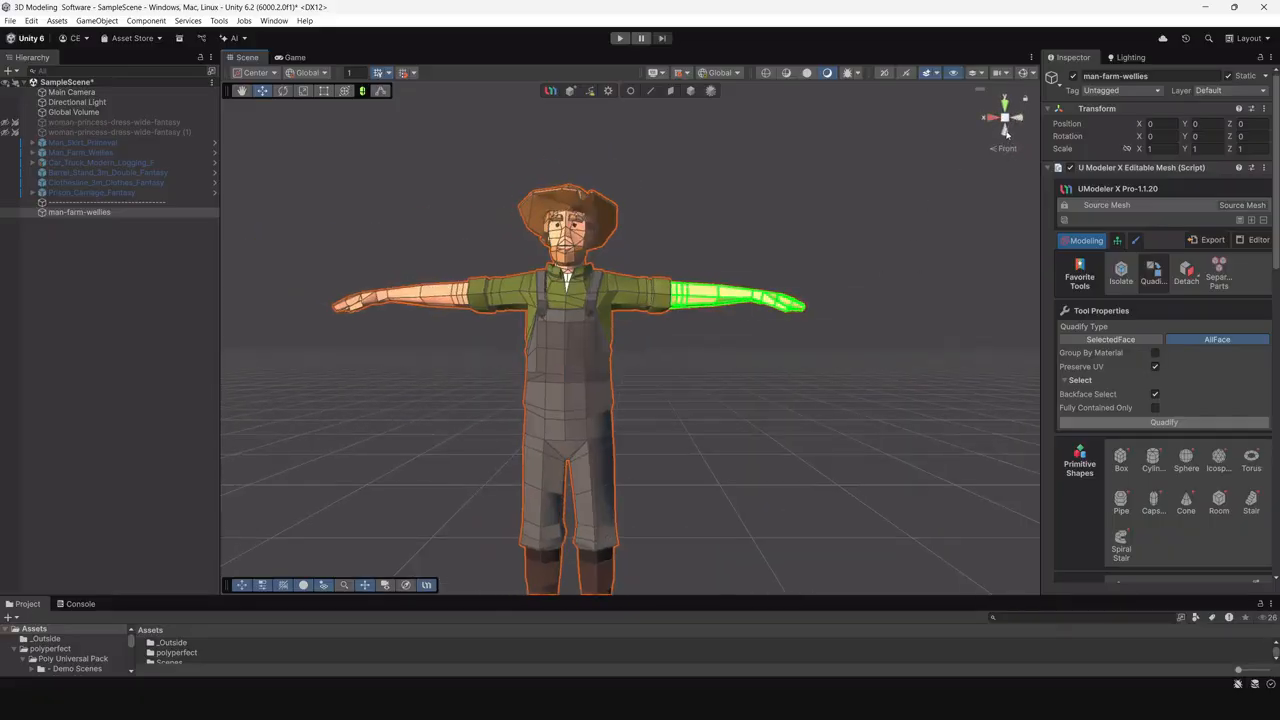
{"action": "scroll", "coordinate": [749, 314], "scroll_direction": "up", "scroll_amount": 5}
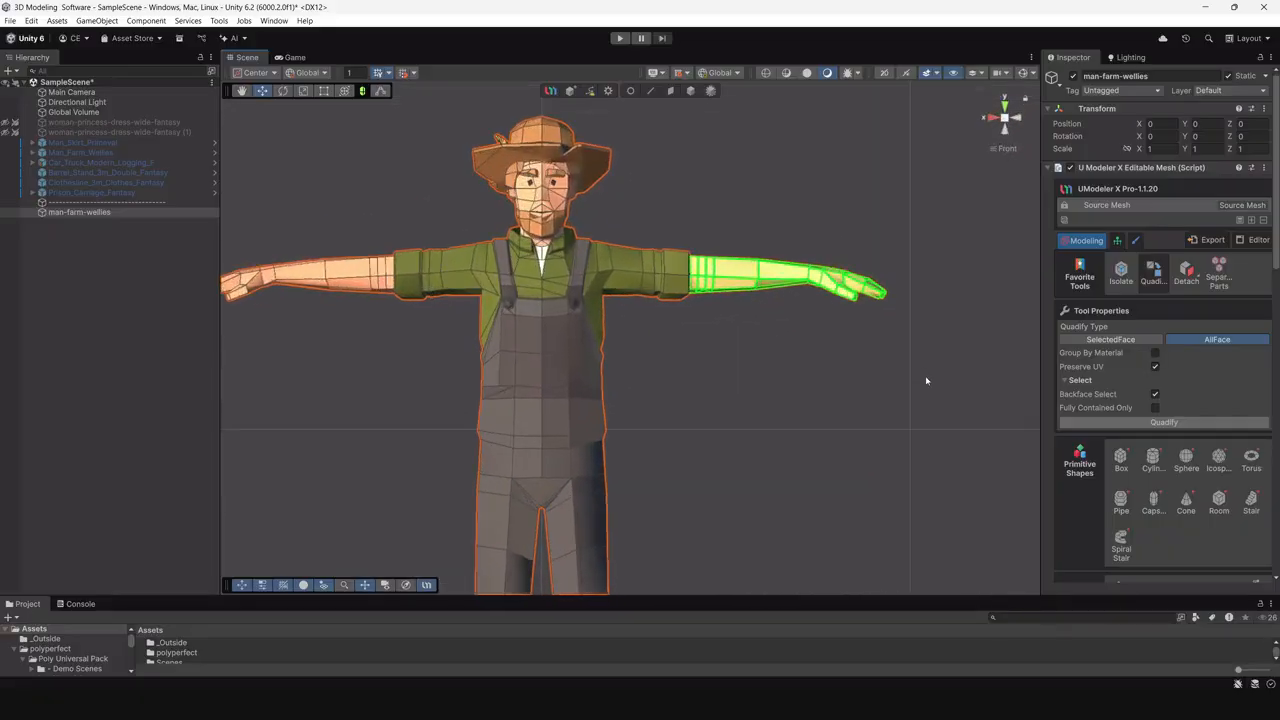
{"action": "left_click_drag", "start_coordinate": [930, 378], "coordinate": [693, 197]}
{"action": "middle_click_drag", "start_coordinate": [509, 304], "coordinate": [720, 316]}
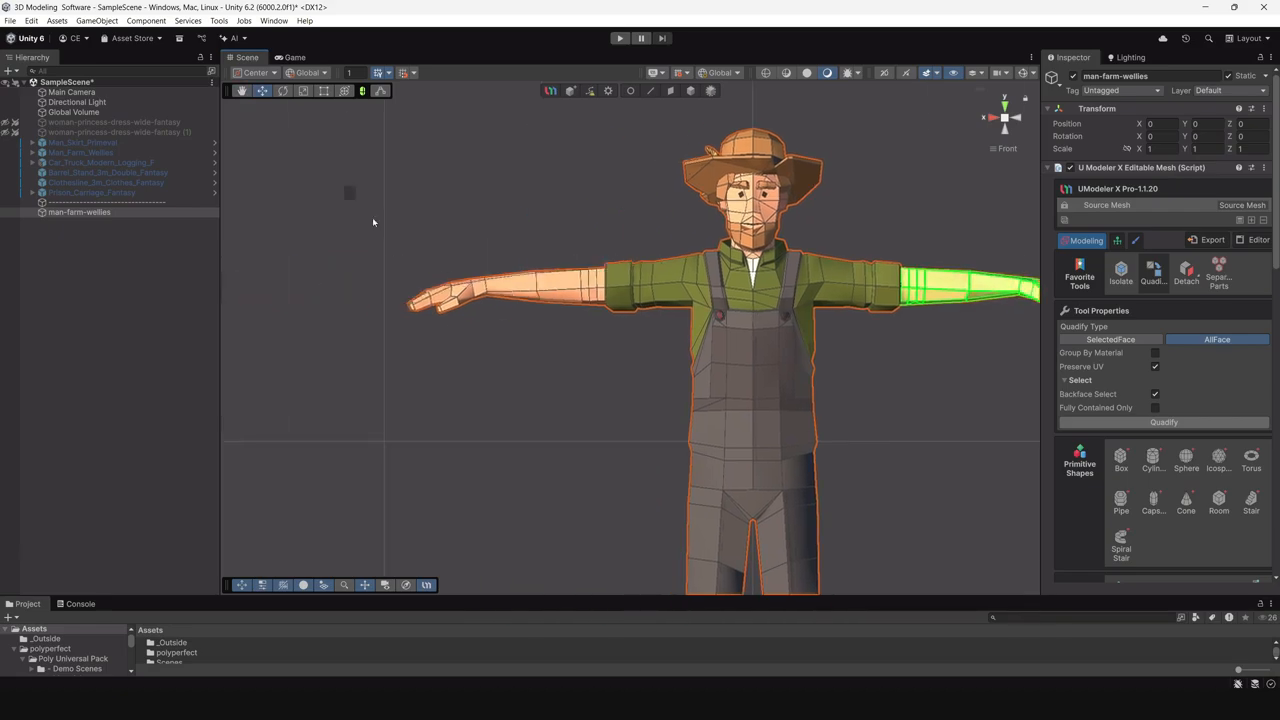
{"action": "left_click_drag", "start_coordinate": [373, 222], "coordinate": [602, 440]}
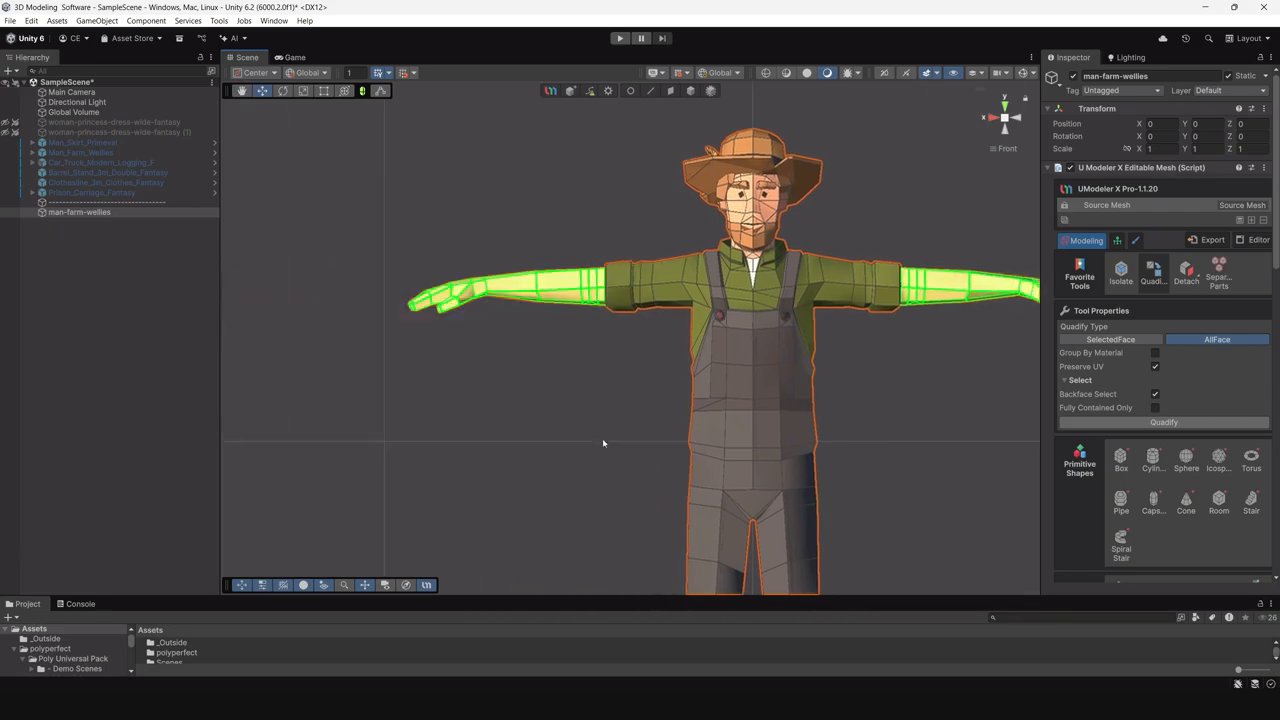
{"action": "middle_click_drag", "start_coordinate": [894, 479], "coordinate": [679, 439]}
{"action": "scroll", "coordinate": [614, 313], "scroll_direction": "down", "scroll_amount": 2}
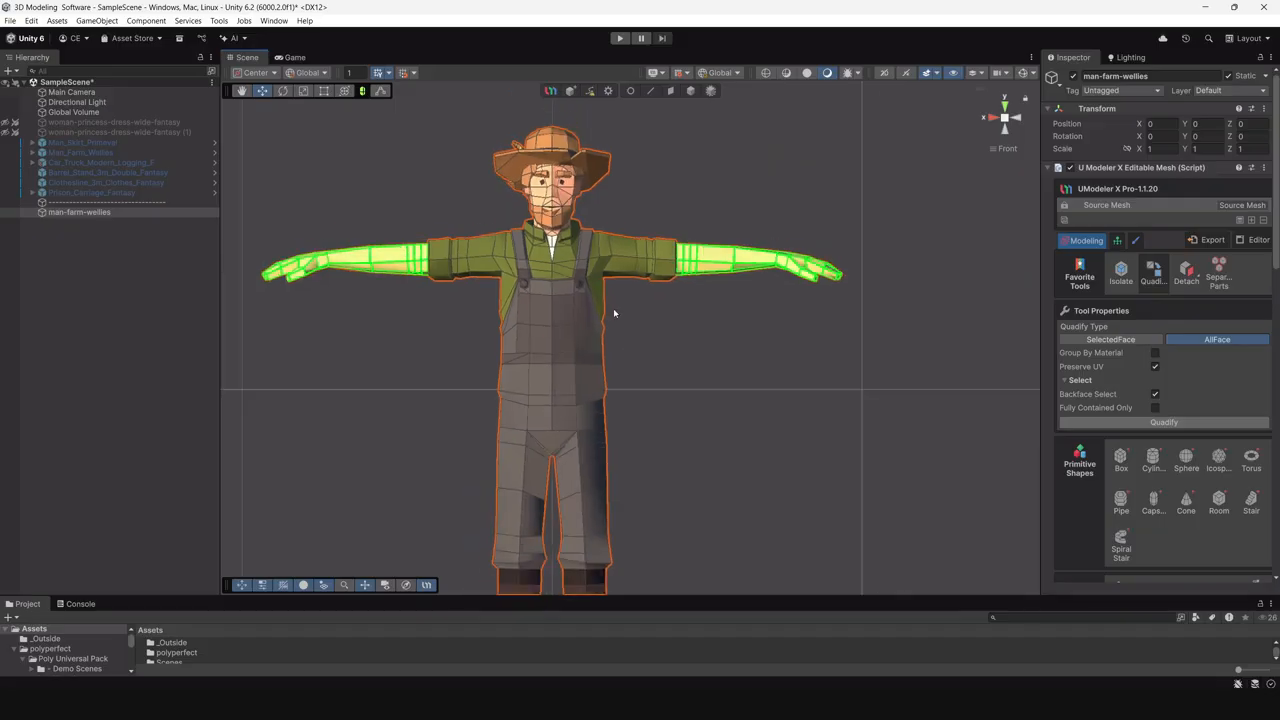
Check the arm selection from all around and detach the selected forearm and hand faces to a separate object.
{"action": "left_click", "coordinate": [1005, 119]}
{"action": "left_click_drag", "start_coordinate": [784, 277], "coordinate": [641, 286], "text": "alt"}
{"action": "scroll", "coordinate": [660, 318], "scroll_direction": "up", "scroll_amount": 4}
{"action": "left_click_drag", "start_coordinate": [726, 229], "coordinate": [831, 306], "text": "alt"}
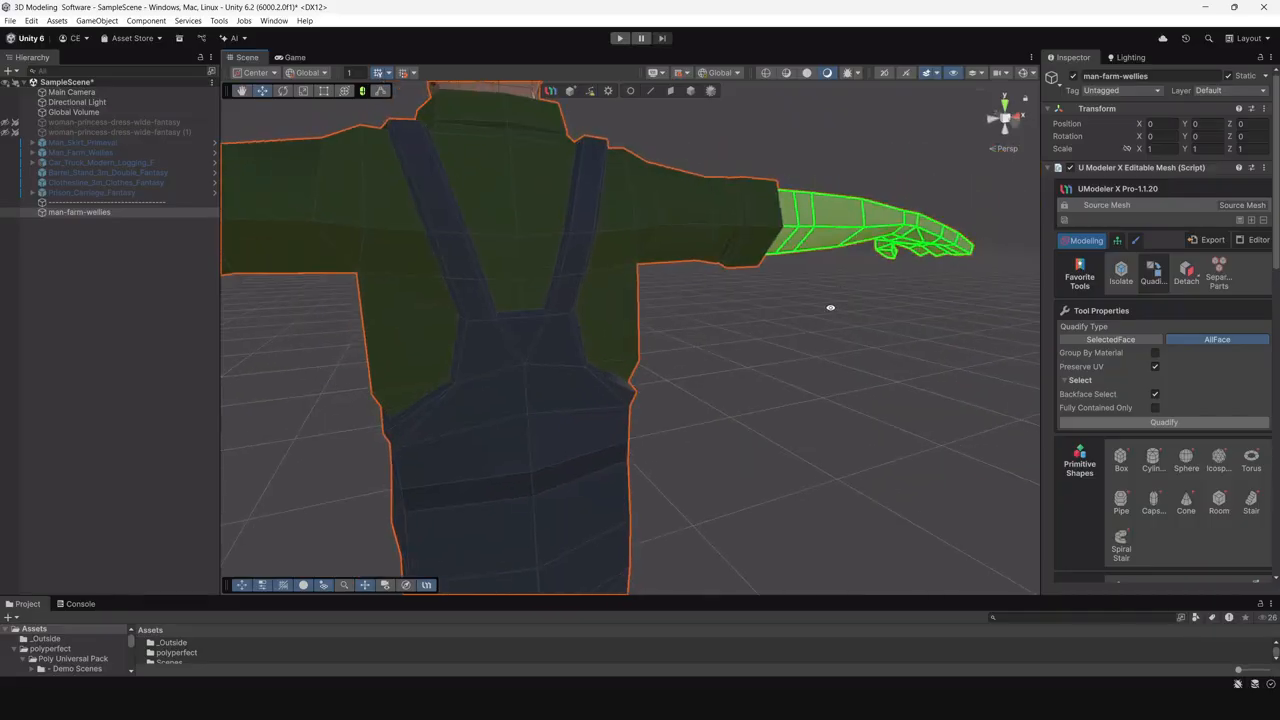
{"action": "scroll", "coordinate": [831, 306], "scroll_direction": "down", "scroll_amount": 4}
{"action": "left_click_drag", "start_coordinate": [634, 277], "coordinate": [860, 343], "text": "alt"}
{"action": "middle_click_drag", "start_coordinate": [860, 343], "coordinate": [766, 332]}
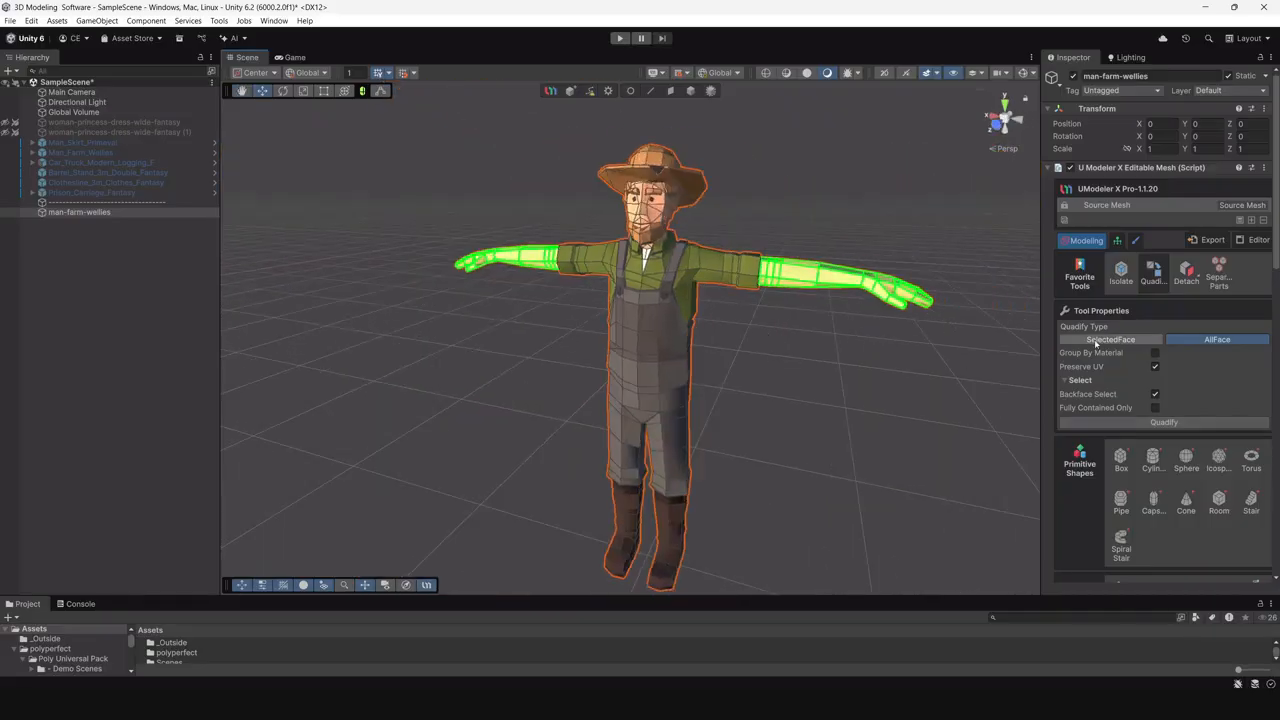
{"action": "left_click", "coordinate": [1191, 280]}
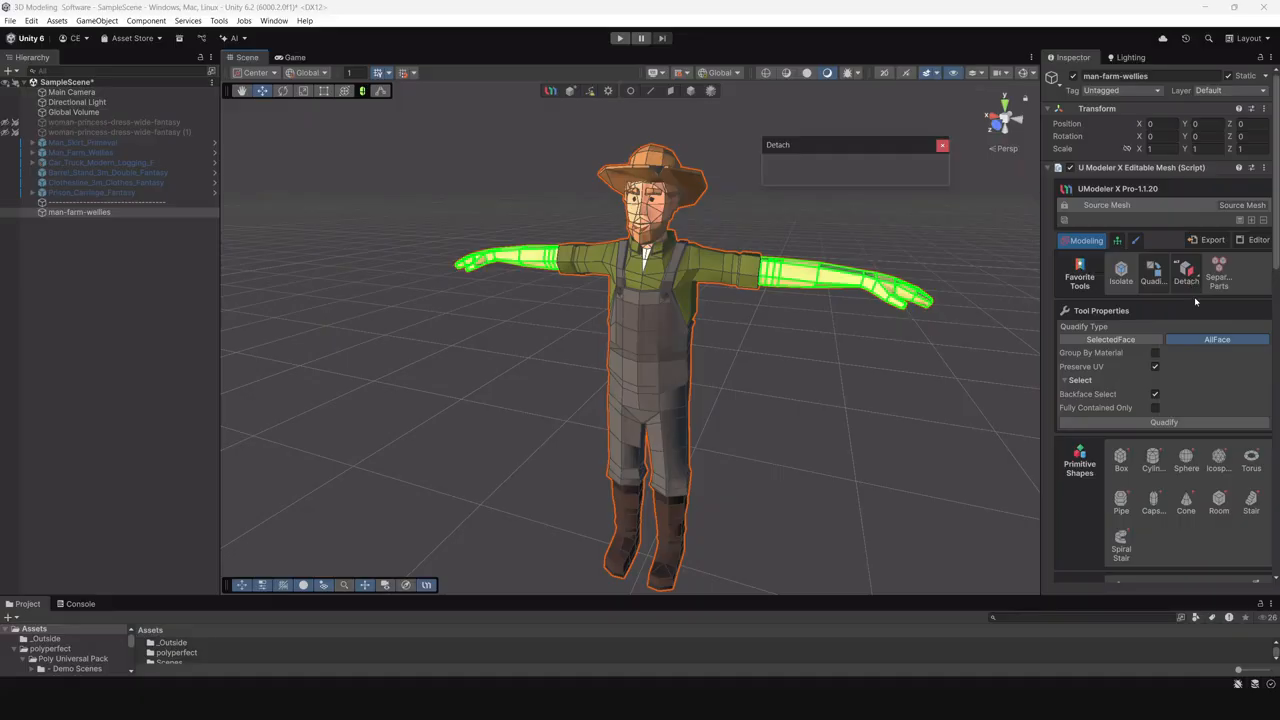
{"action": "left_click_drag", "start_coordinate": [858, 146], "coordinate": [865, 133]}
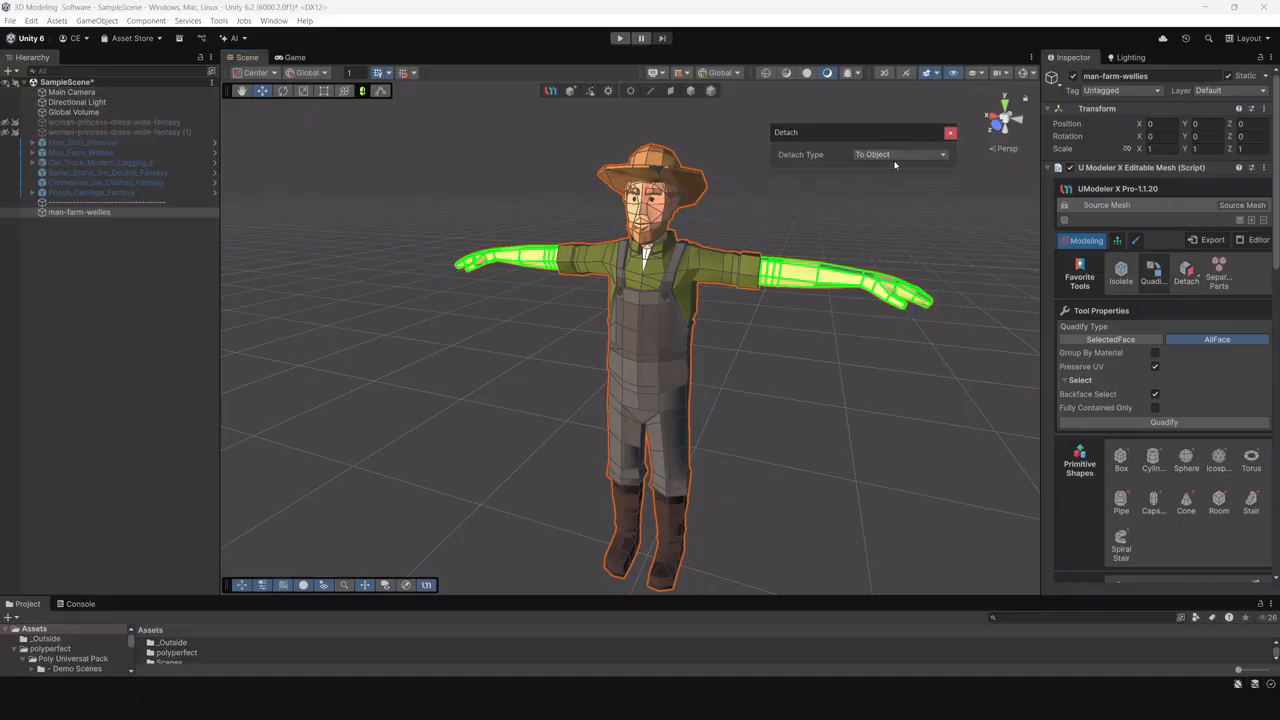
{"action": "left_click", "coordinate": [899, 154]}
{"action": "left_click", "coordinate": [891, 185]}
{"action": "left_click", "coordinate": [950, 134]}
{"action": "left_click", "coordinate": [1186, 272]}
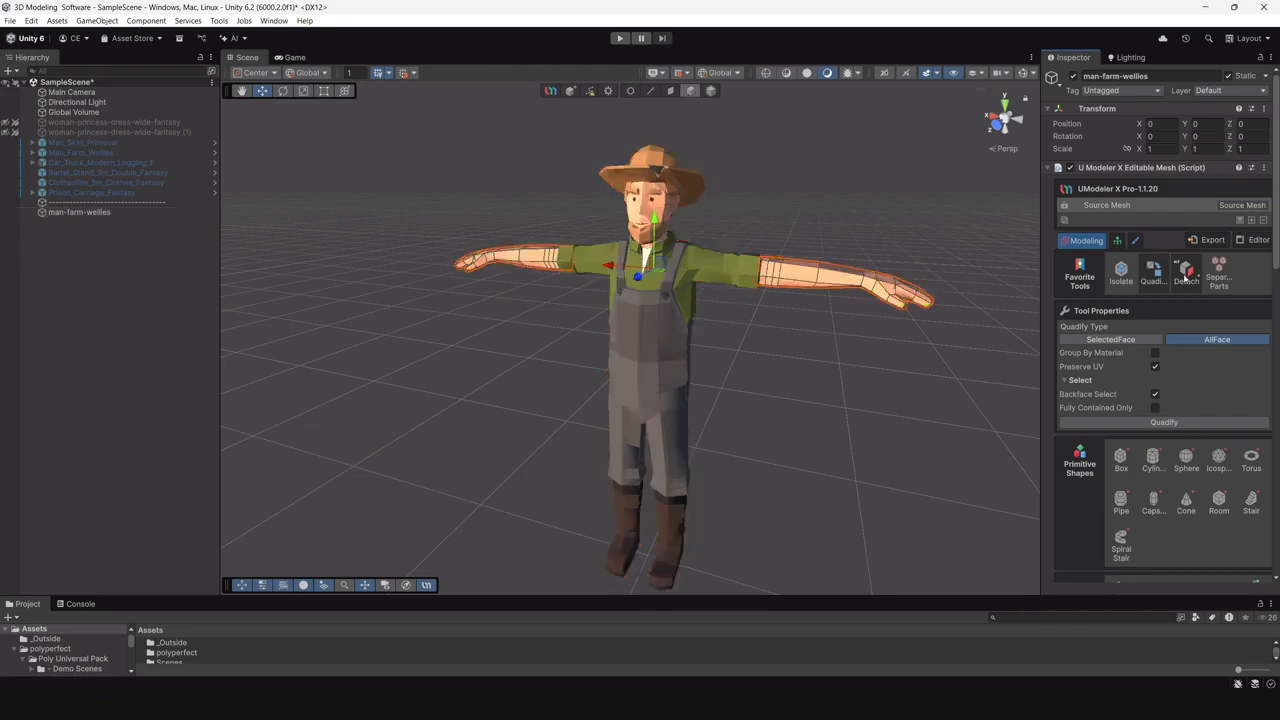
Select the detached forearms and hands, try moving them down away from the sleeves, and undo the move.
{"action": "left_click", "coordinate": [195, 222]}
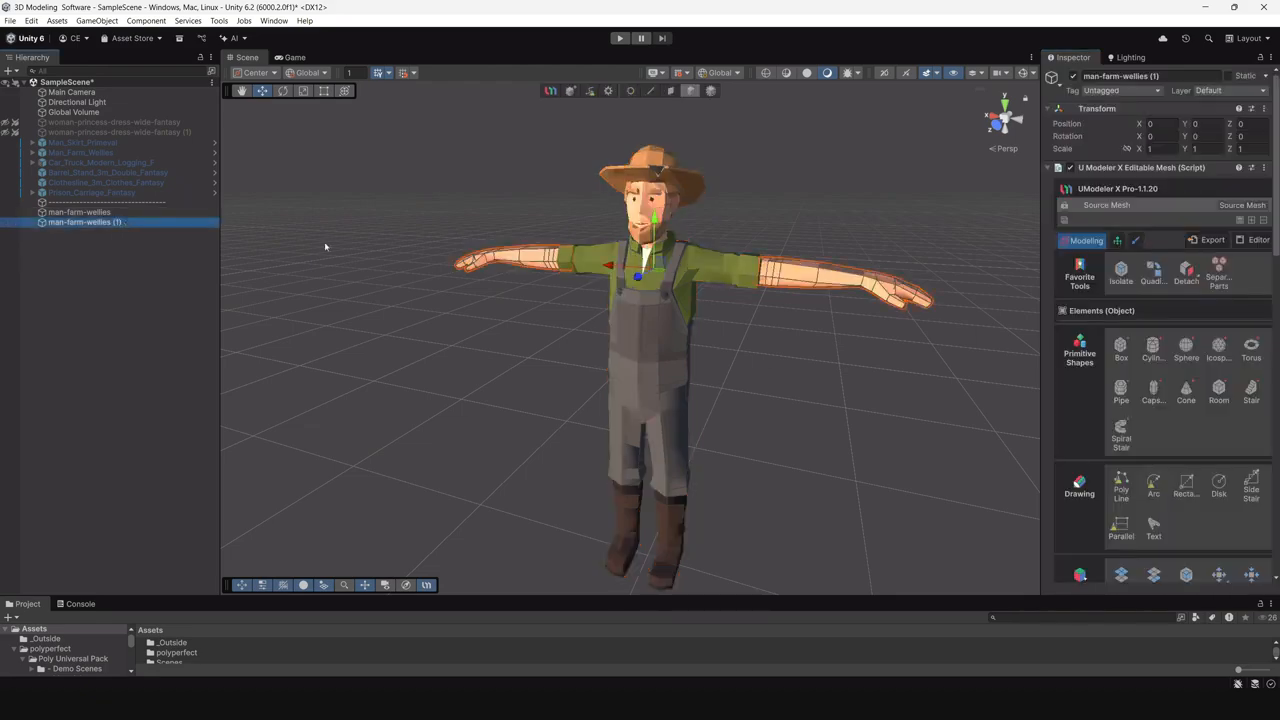
{"action": "left_click_drag", "start_coordinate": [664, 212], "coordinate": [728, 290]}
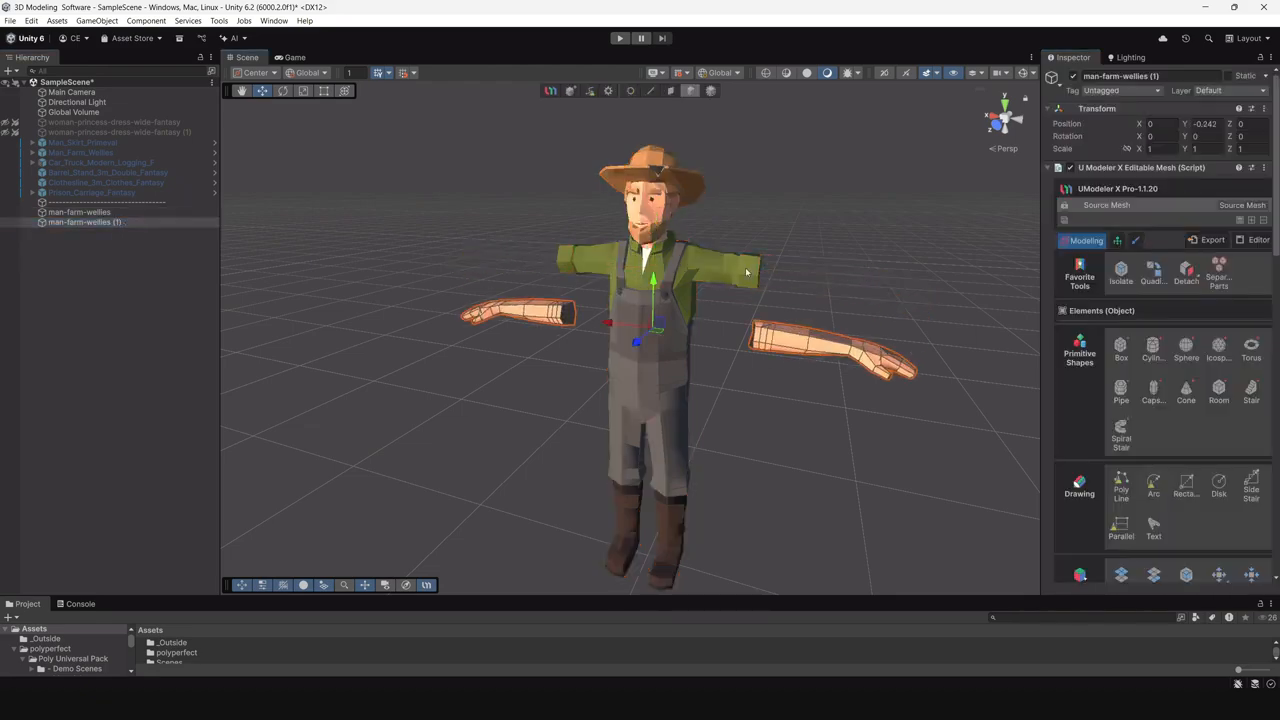
{"action": "key", "text": "ctrl+z"}
Select the cuff vertices of the body's left sleeve and move them along X to the wrist to make a long sleeve.
{"action": "left_click", "coordinate": [733, 267]}
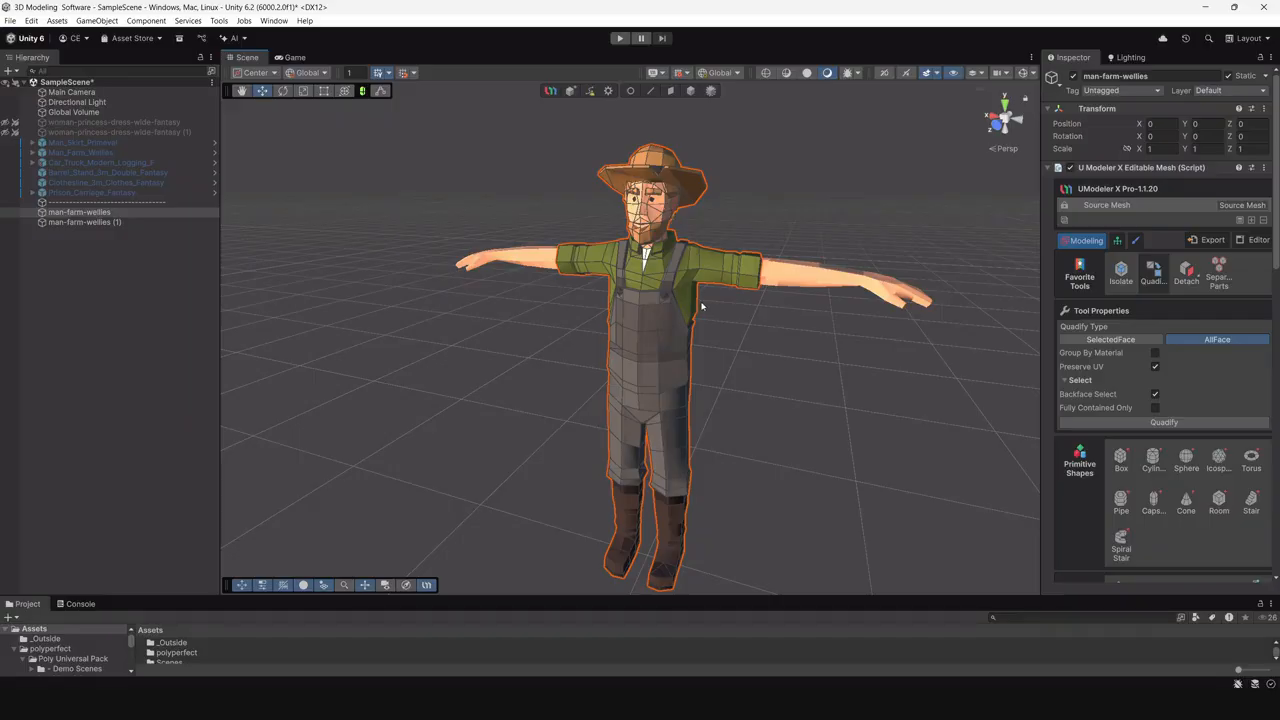
{"action": "scroll", "coordinate": [701, 276], "scroll_direction": "up", "scroll_amount": 5}
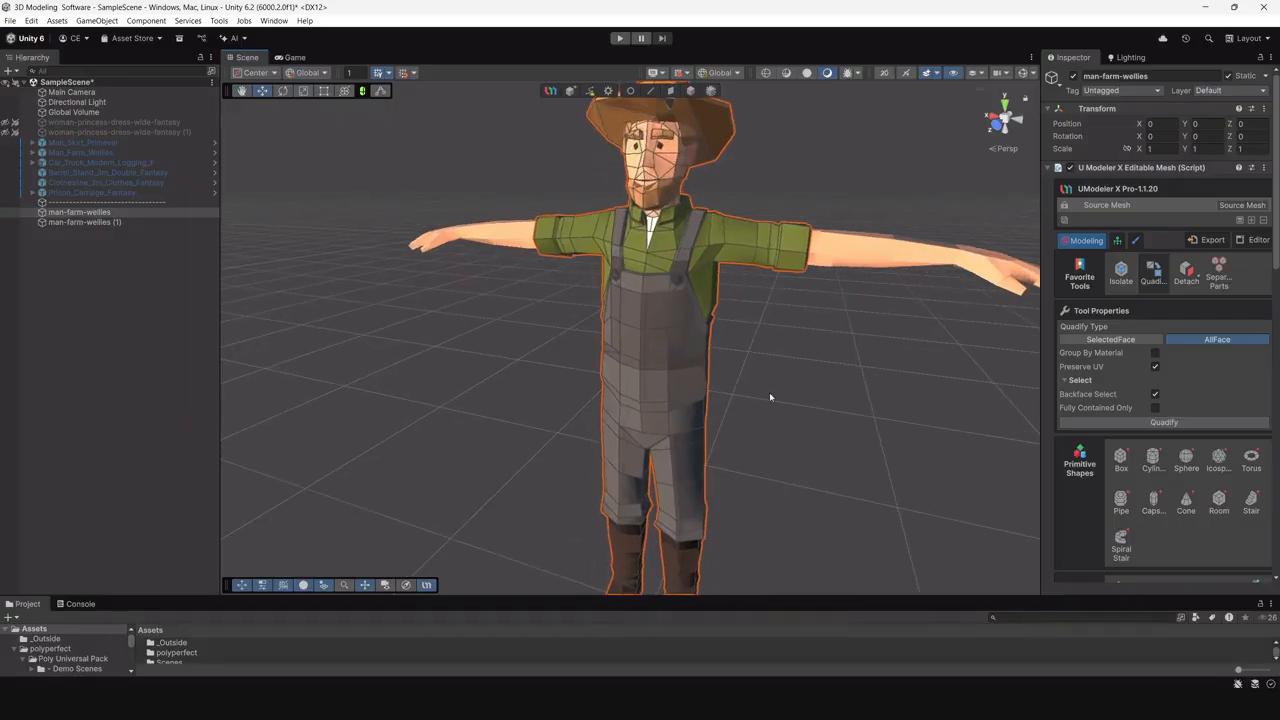
{"action": "left_click", "coordinate": [630, 91]}
{"action": "left_click_drag", "start_coordinate": [722, 291], "coordinate": [664, 218], "text": "alt"}
{"action": "key", "text": "f"}
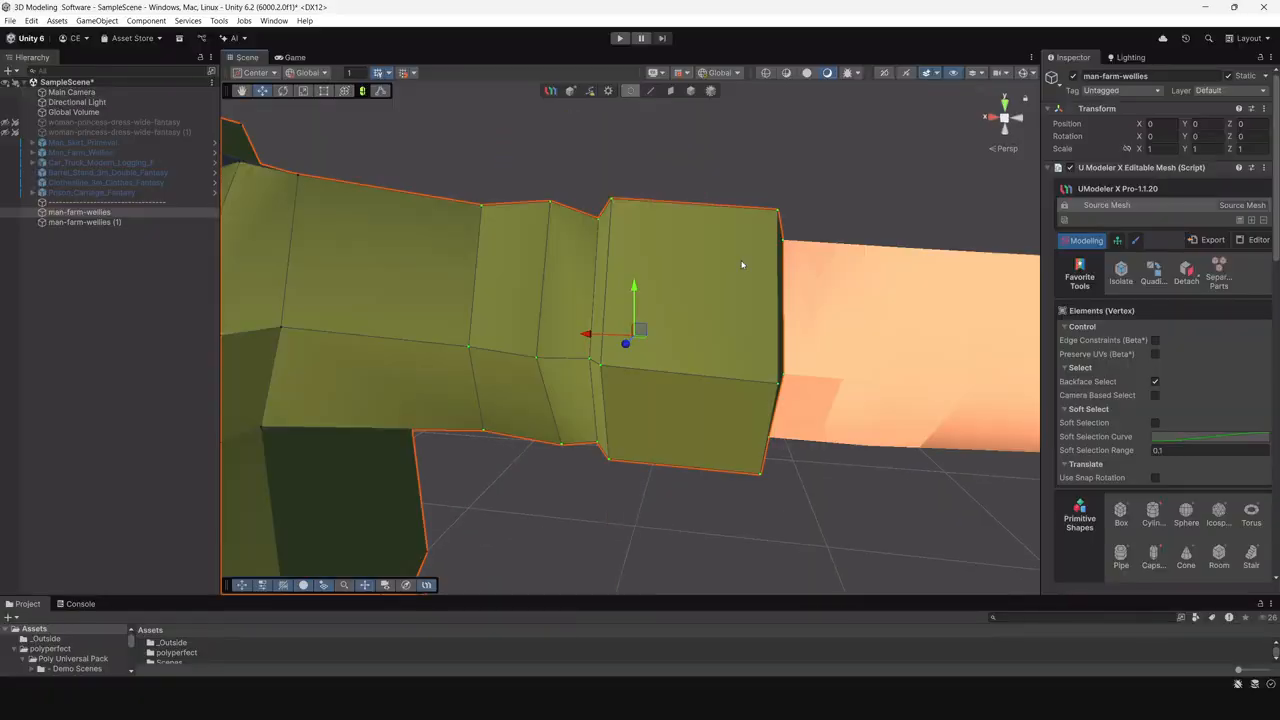
{"action": "scroll", "coordinate": [740, 268], "scroll_direction": "down", "scroll_amount": 5}
{"action": "left_click_drag", "start_coordinate": [709, 280], "coordinate": [731, 369], "text": "alt"}
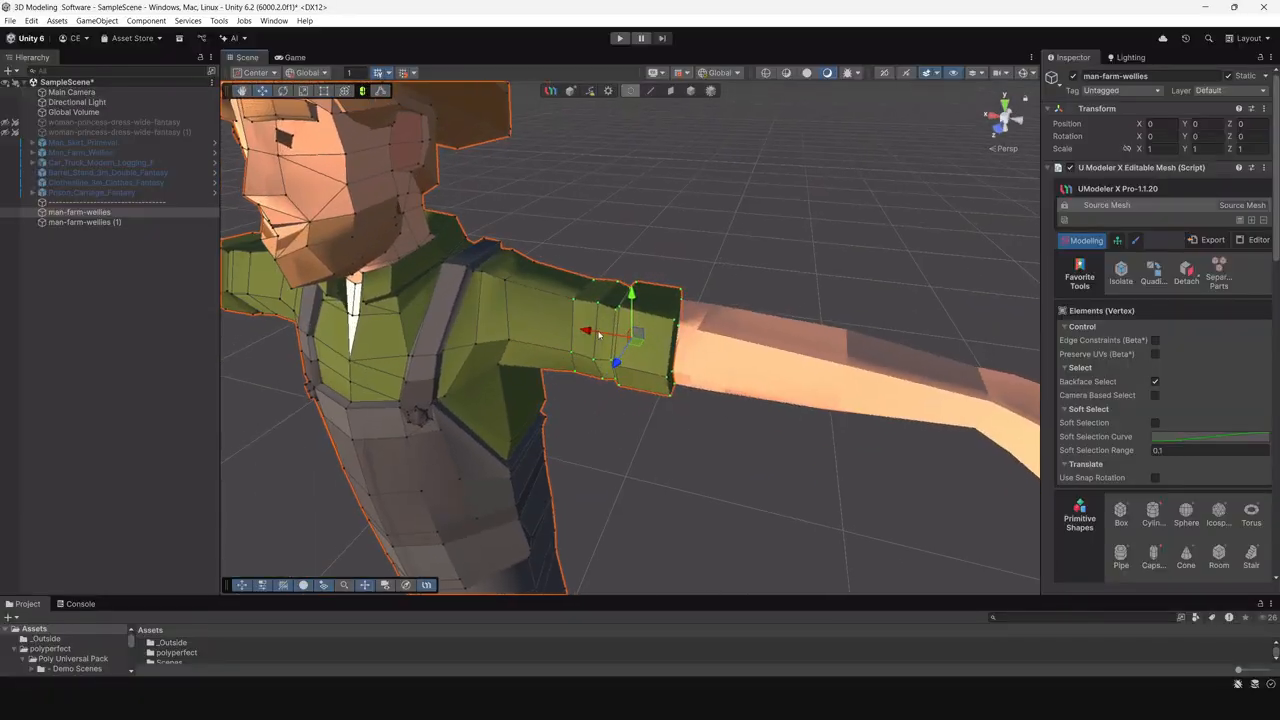
{"action": "left_click_drag", "start_coordinate": [585, 332], "coordinate": [858, 375]}
{"action": "right_click_drag", "start_coordinate": [858, 375], "coordinate": [750, 400], "text": "alt"}
{"action": "left_click_drag", "start_coordinate": [750, 400], "coordinate": [280, 345], "text": "alt"}
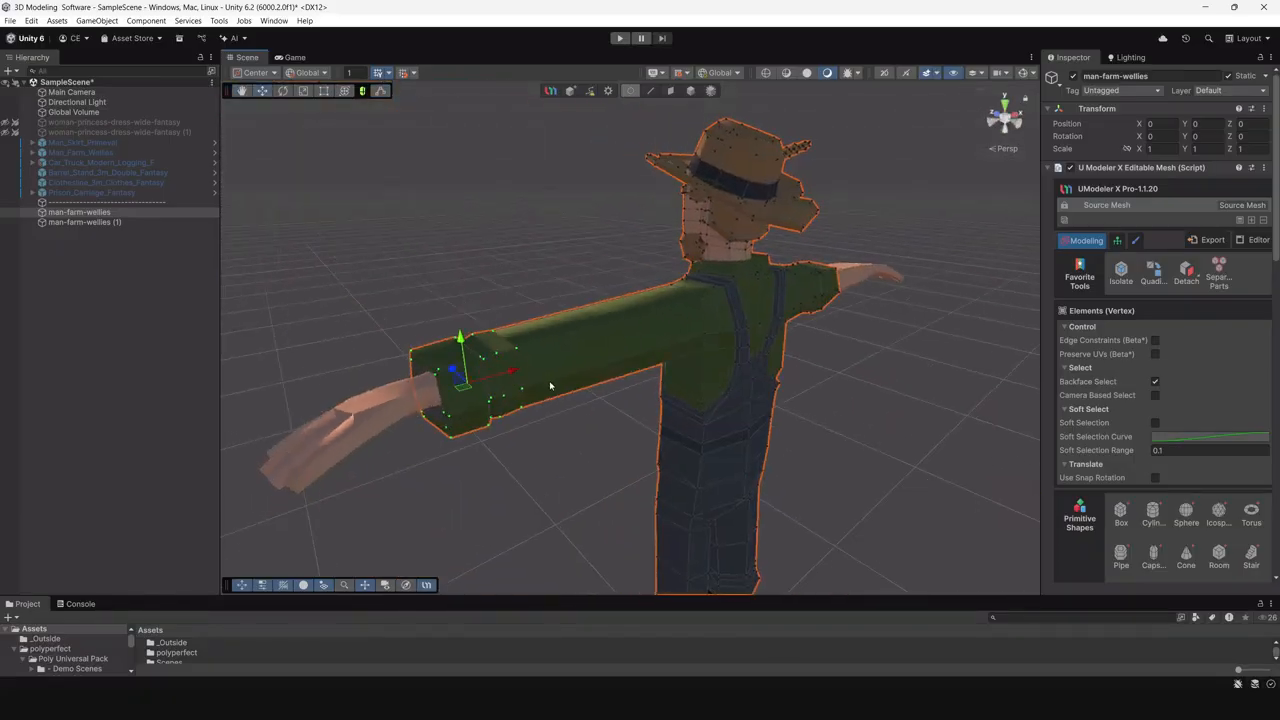
{"action": "mouse_move", "coordinate": [551, 386]}
{"action": "left_mouse_down", "text": "alt"}
{"action": "mouse_move", "coordinate": [504, 237]}
{"action": "mouse_move", "coordinate": [766, 341]}
{"action": "mouse_move", "coordinate": [614, 359]}
{"action": "mouse_move", "coordinate": [763, 391]}
{"action": "mouse_move", "coordinate": [640, 394]}
{"action": "mouse_move", "coordinate": [634, 360]}
{"action": "mouse_move", "coordinate": [572, 378]}
{"action": "left_mouse_up", "text": "alt"}
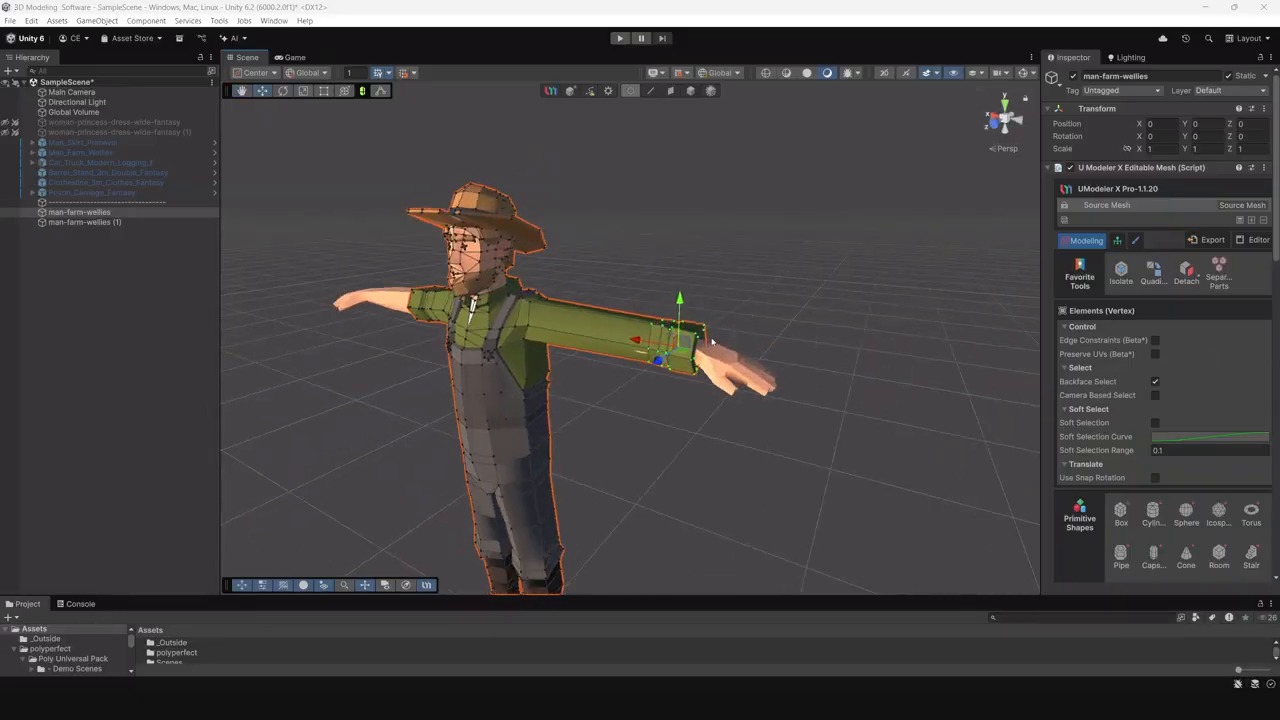
Scale the selected left cuff vertices down to fit closer around the wrist.
{"action": "key", "text": "f"}
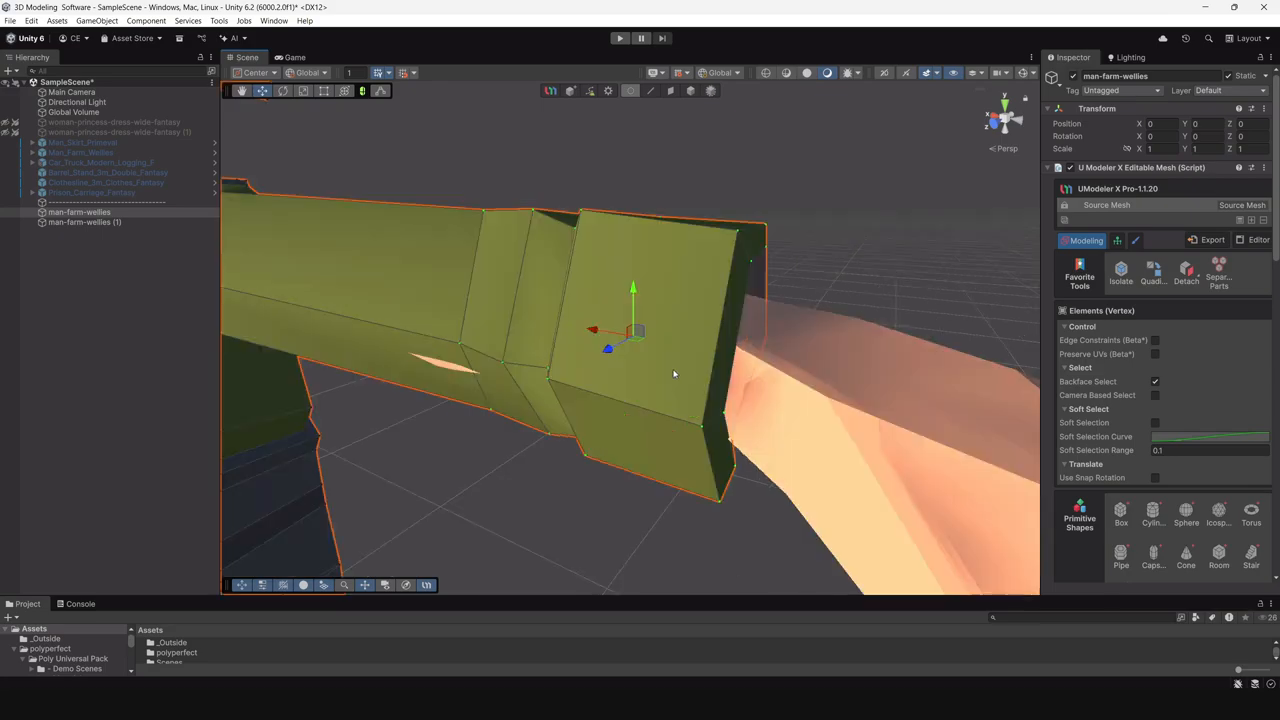
{"action": "scroll", "coordinate": [688, 402], "scroll_direction": "down", "scroll_amount": 5}
{"action": "left_click_drag", "start_coordinate": [688, 402], "coordinate": [636, 269], "text": "alt"}
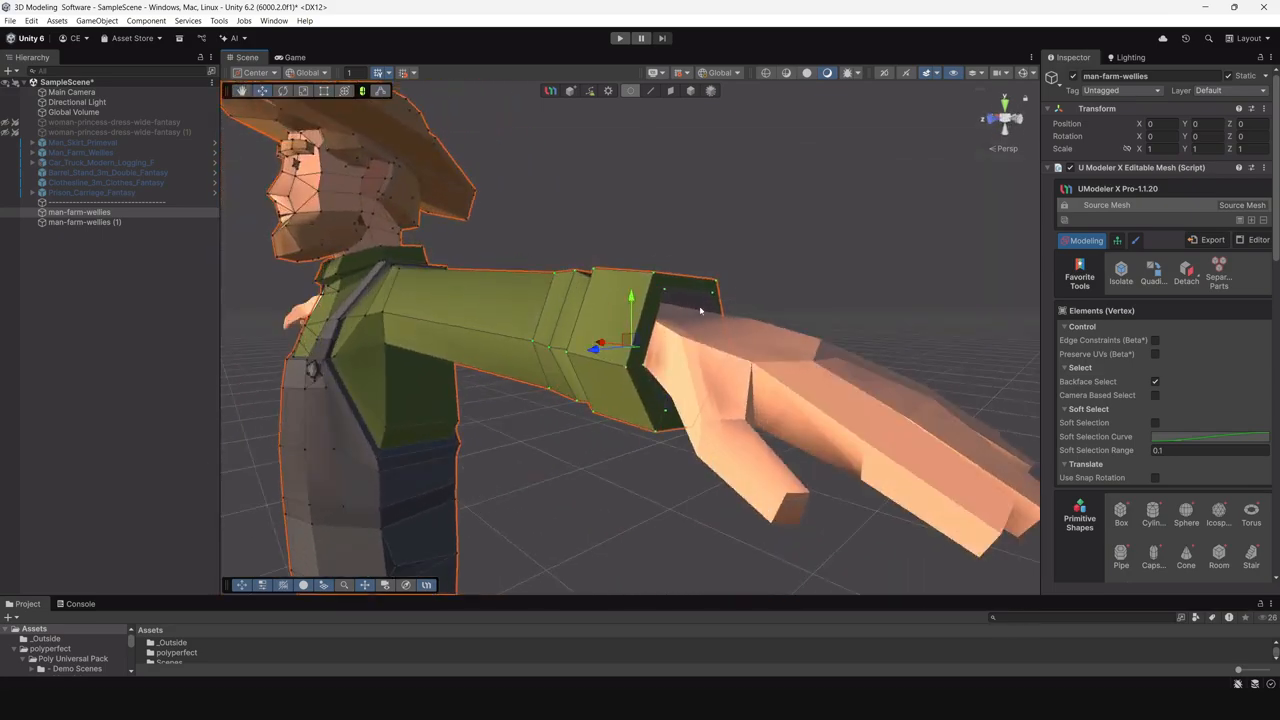
{"action": "scroll", "coordinate": [698, 314], "scroll_direction": "up", "scroll_amount": 3}
{"action": "left_click_drag", "start_coordinate": [698, 314], "coordinate": [480, 374], "text": "alt"}
{"action": "scroll", "coordinate": [698, 311], "scroll_direction": "down", "scroll_amount": 5}
{"action": "left_click_drag", "start_coordinate": [698, 310], "coordinate": [486, 258], "text": "alt"}
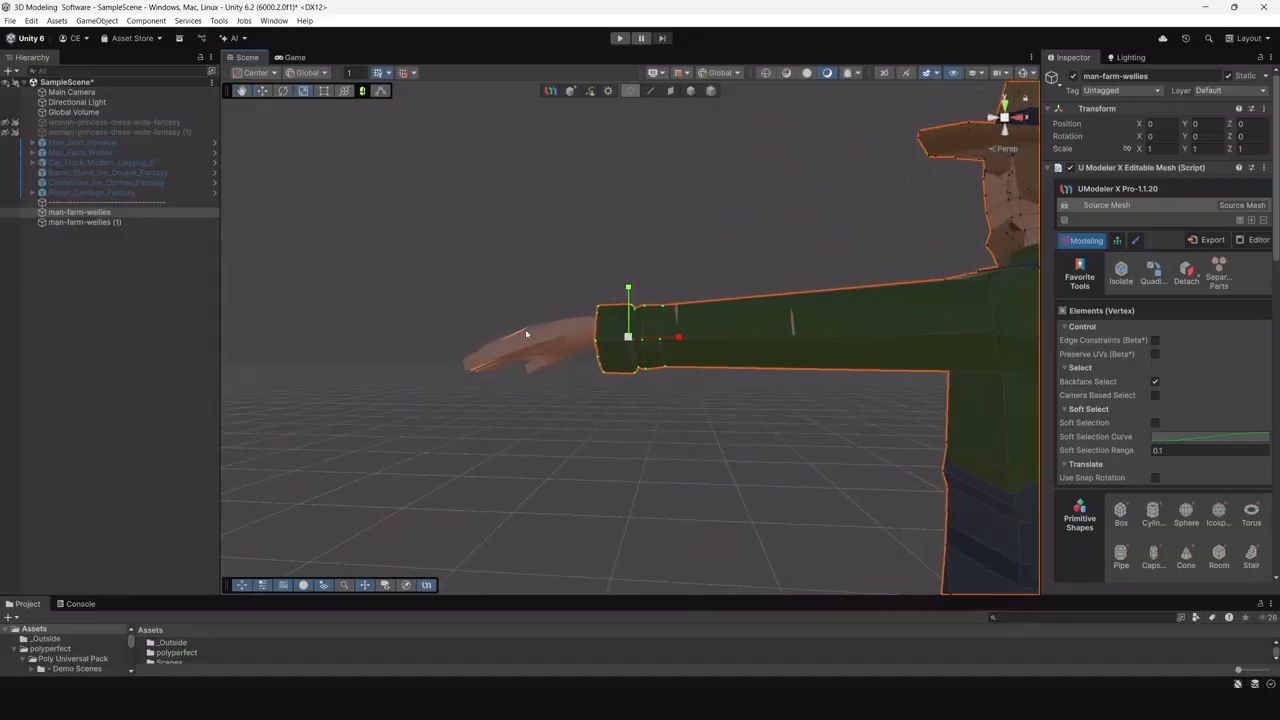
{"action": "left_click_drag", "start_coordinate": [626, 340], "coordinate": [654, 370], "text": "alt"}
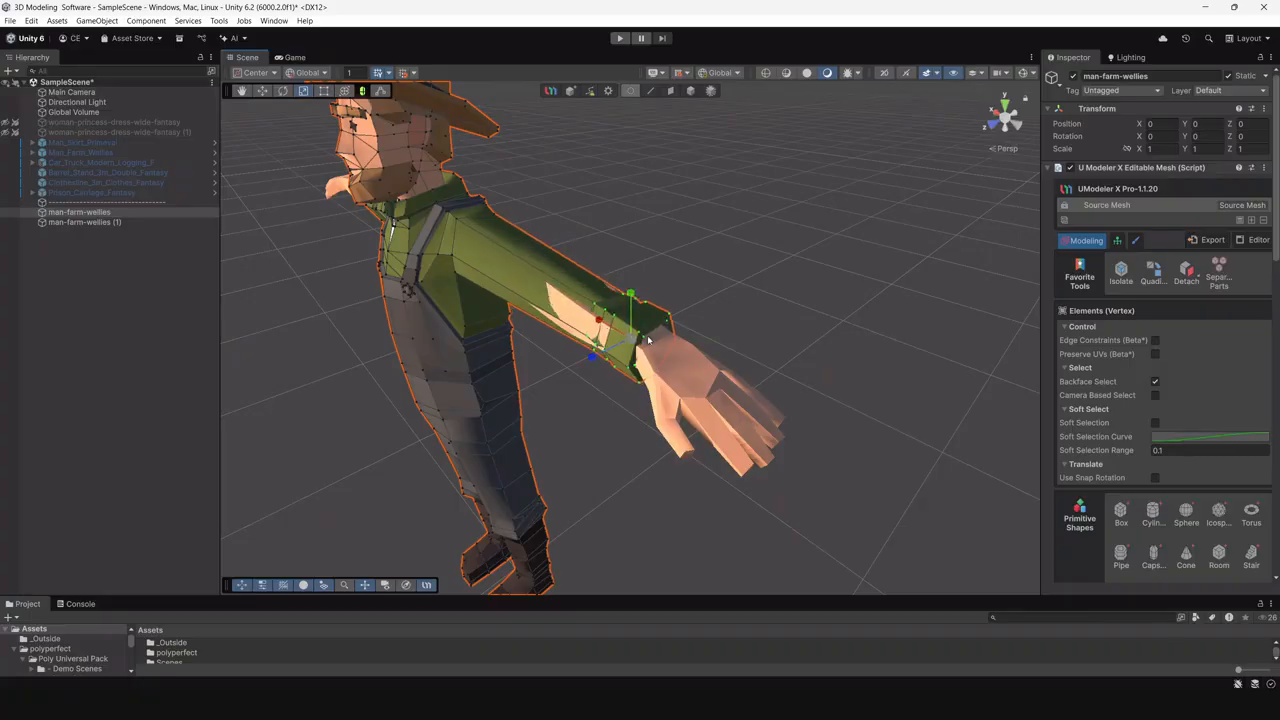
{"action": "left_click_drag", "start_coordinate": [636, 340], "coordinate": [700, 279]}
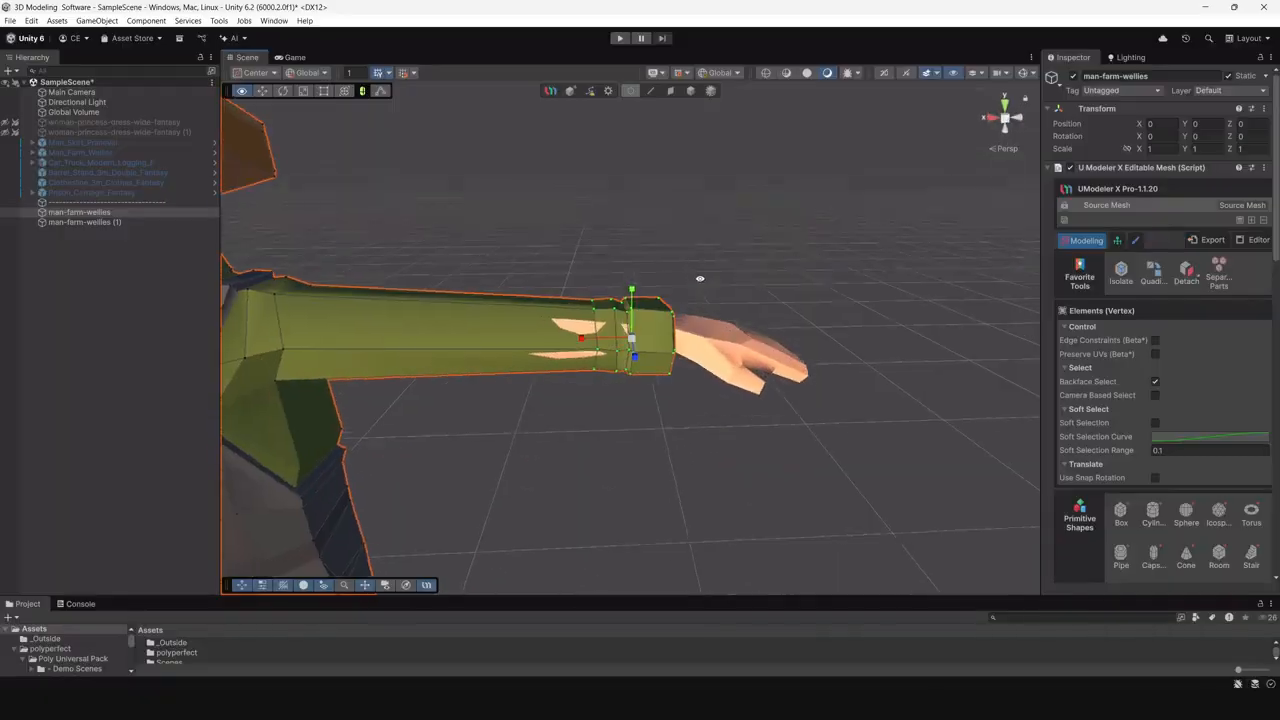
Add two edge loops around the stretched section of the left sleeve with Loop Cut, using a split number of 1.
{"action": "scroll", "coordinate": [700, 279], "scroll_direction": "down", "scroll_amount": 5}
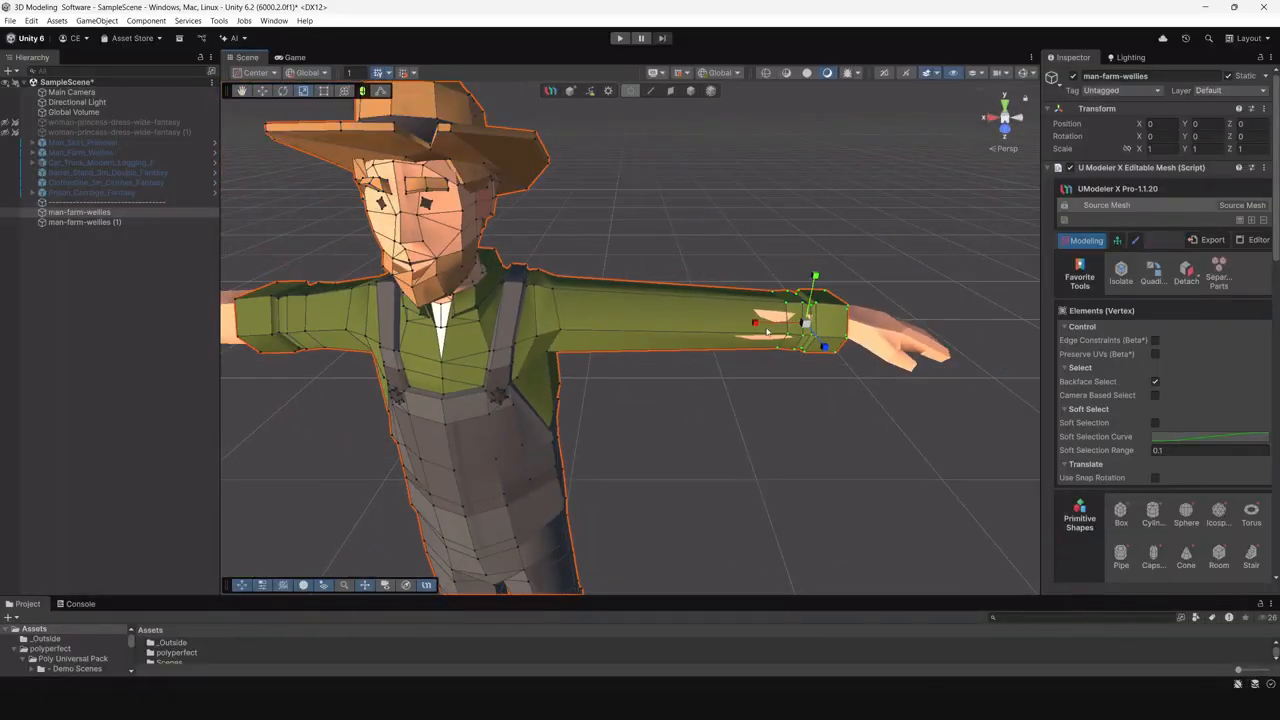
{"action": "left_click_drag", "start_coordinate": [766, 331], "coordinate": [660, 293], "text": "alt"}
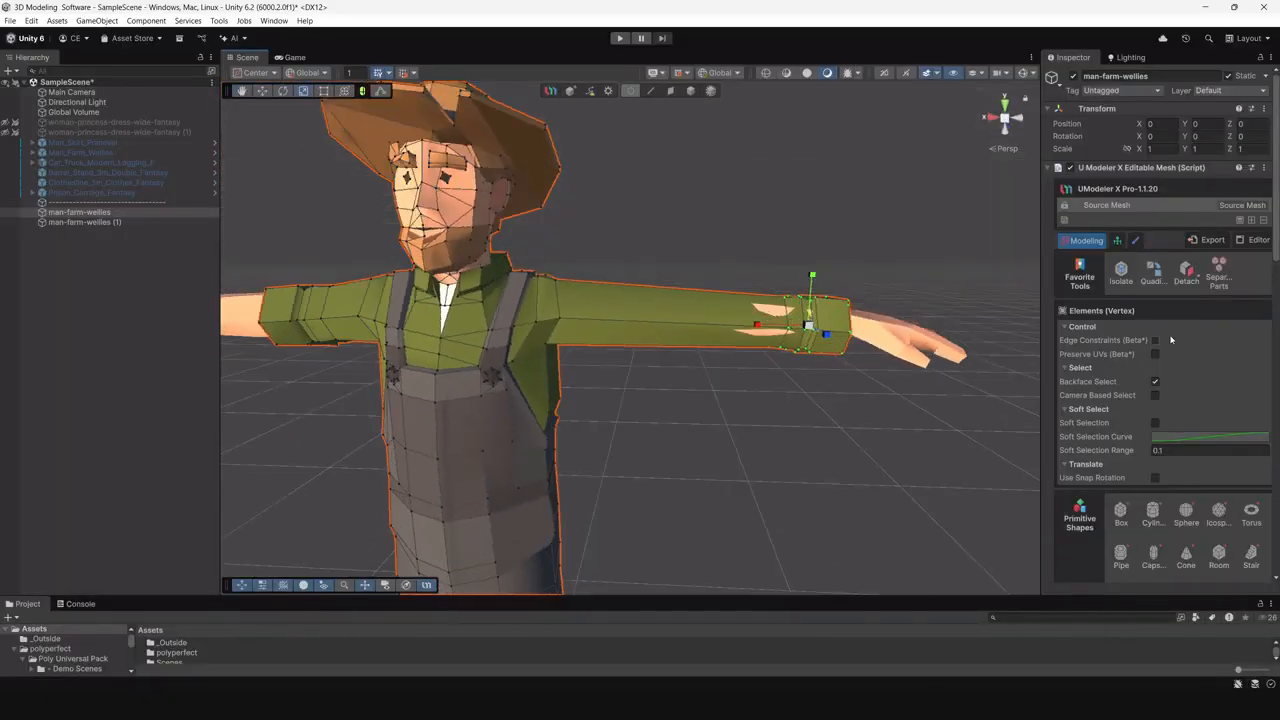
{"action": "scroll", "coordinate": [1149, 305], "scroll_direction": "down", "scroll_amount": 10}
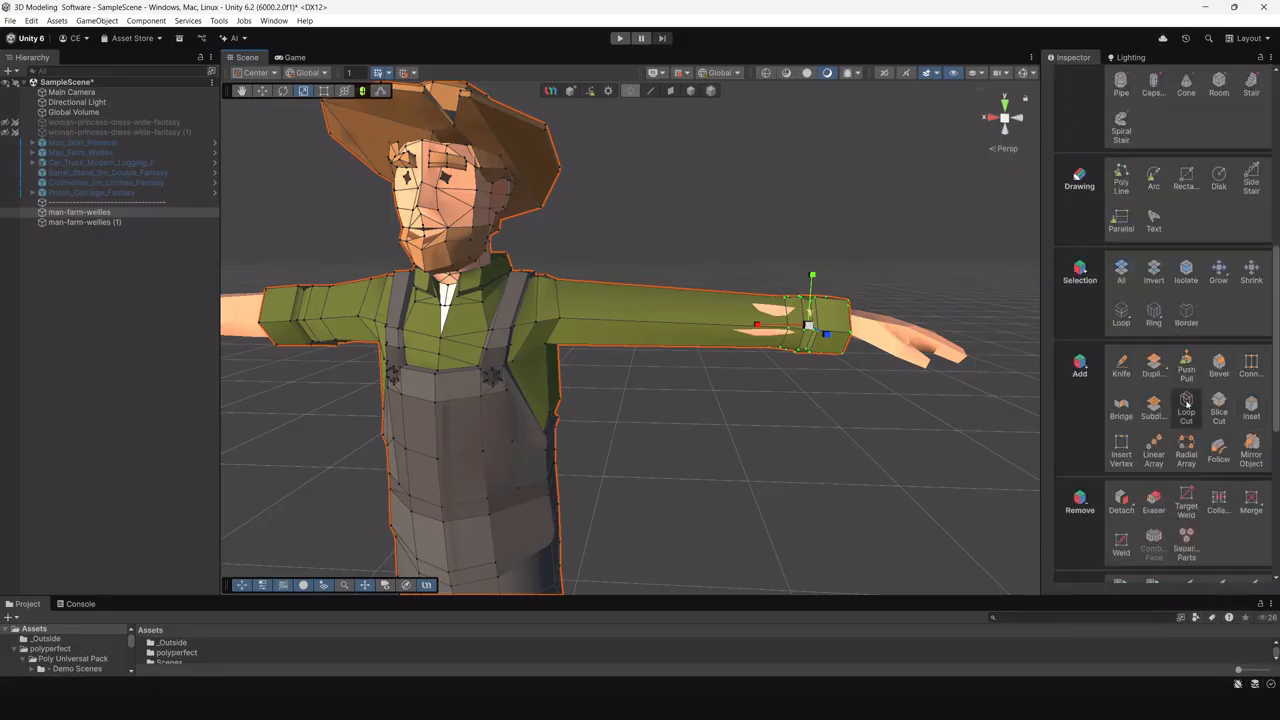
{"action": "left_click", "coordinate": [1186, 405]}
{"action": "left_click_drag", "start_coordinate": [686, 313], "coordinate": [746, 336], "text": "alt"}
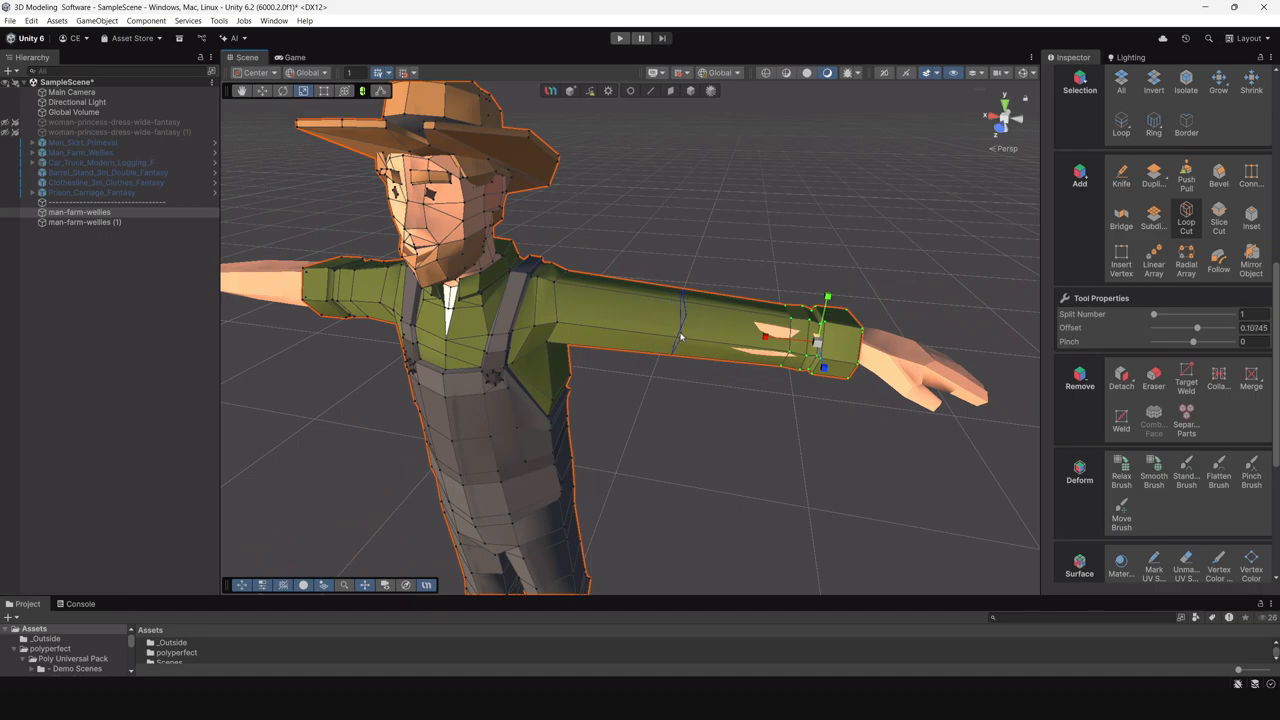
{"action": "left_click", "coordinate": [680, 338]}
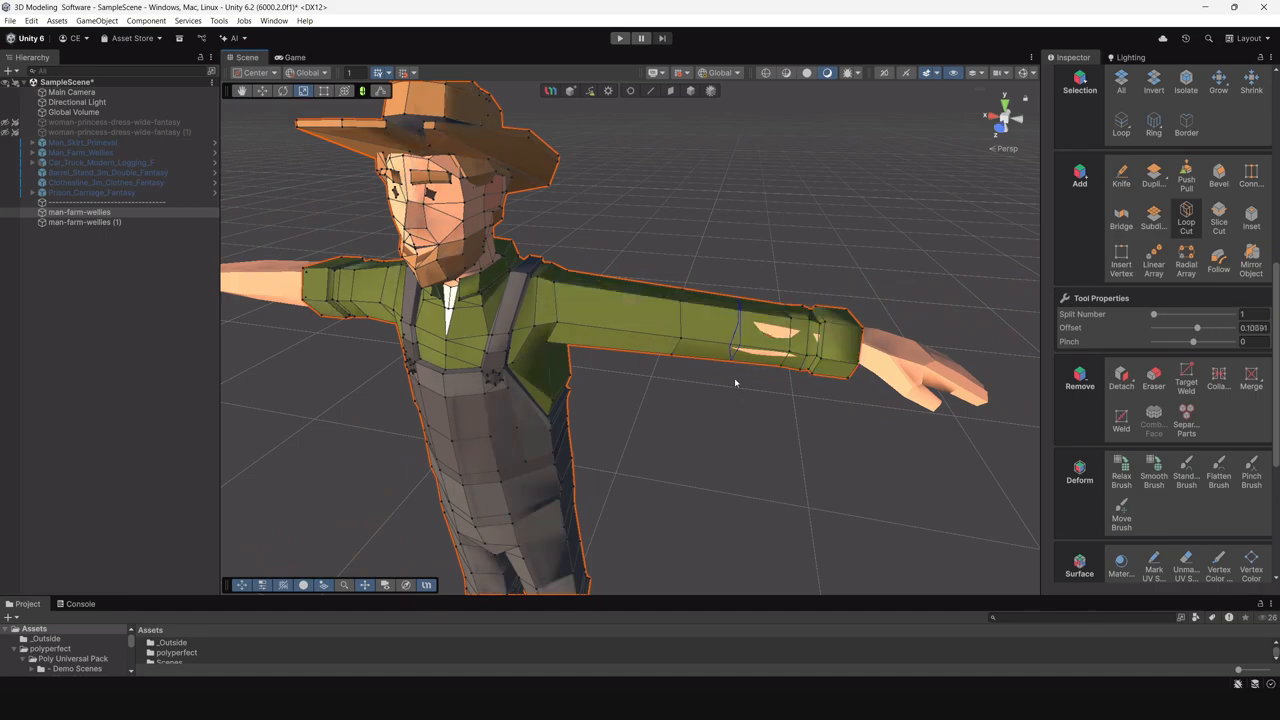
In edge mode, scale up the new loop nearest the wrist and the loop just before the cuff to cover the forearm.
{"action": "left_click", "coordinate": [649, 91]}
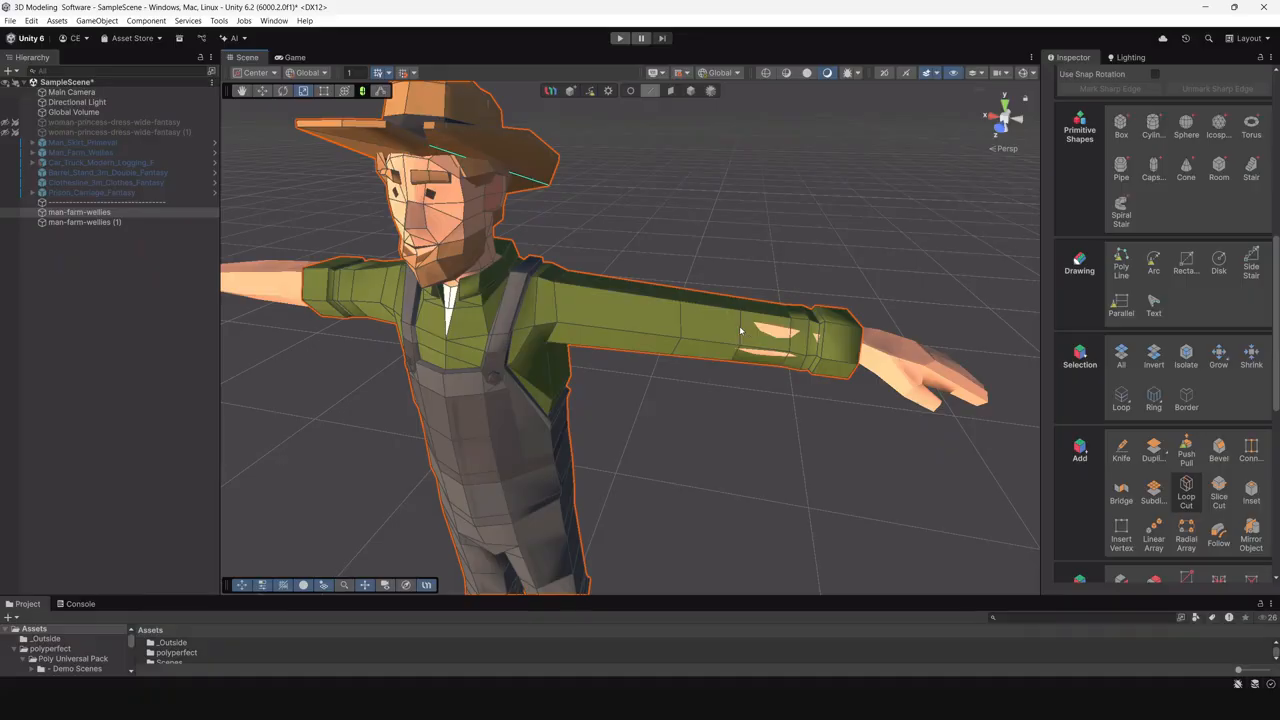
{"action": "left_click", "coordinate": [741, 329]}
{"action": "left_click_drag", "start_coordinate": [801, 246], "coordinate": [751, 296], "text": "alt"}
{"action": "left_click_drag", "start_coordinate": [735, 347], "coordinate": [709, 283]}
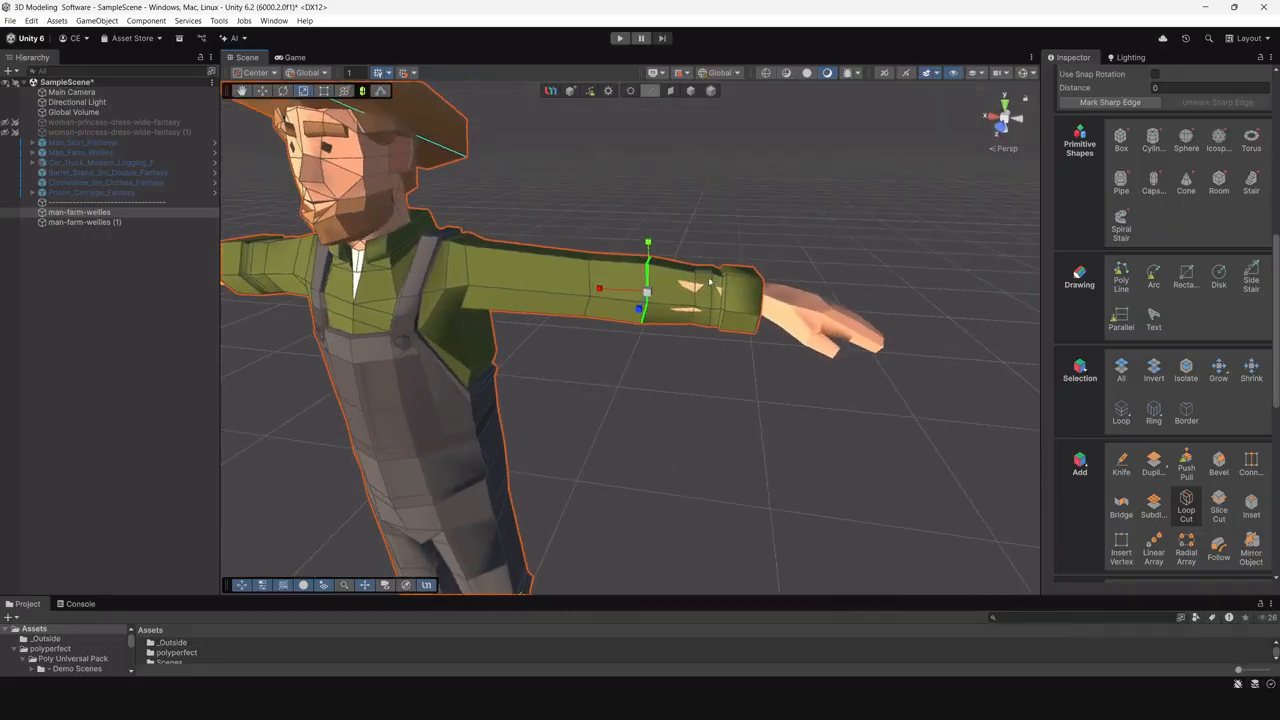
{"action": "left_click", "coordinate": [697, 291]}
{"action": "left_click", "coordinate": [697, 297]}
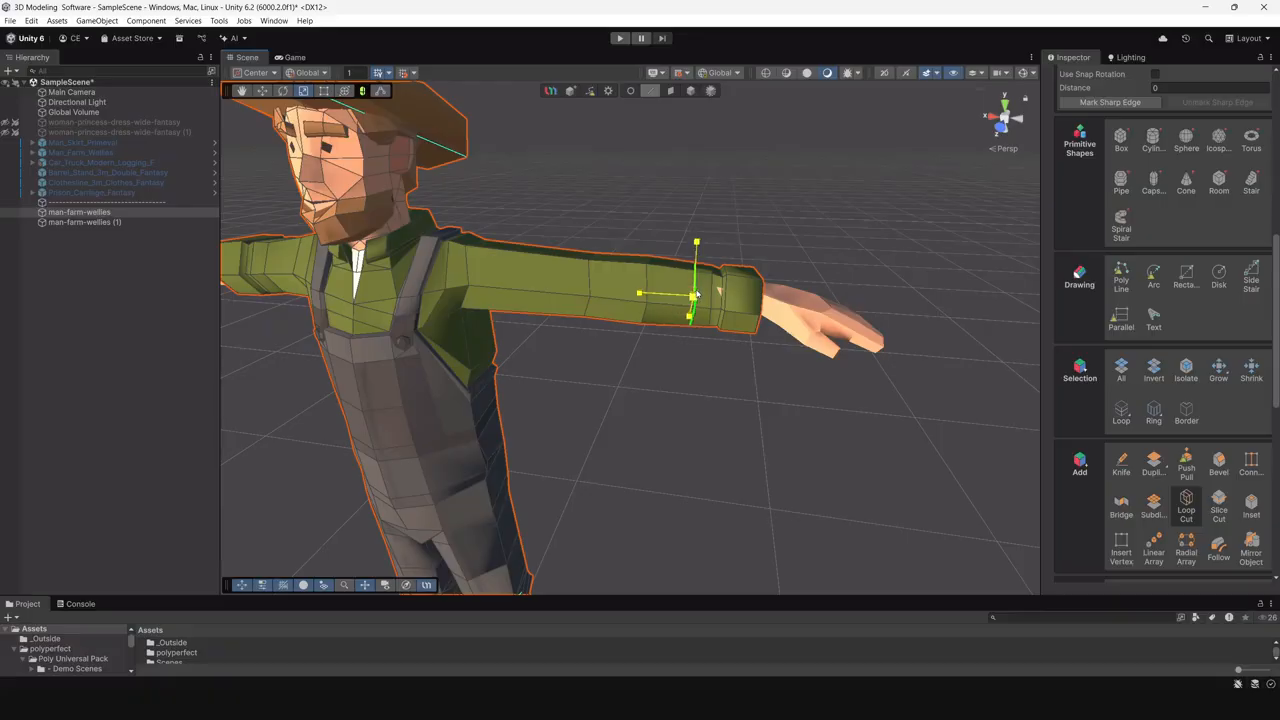
Switch to vertex editing and adjust the scale of the left cuff and its opening so that they enclose the wrist.
{"action": "left_click_drag", "start_coordinate": [756, 279], "coordinate": [705, 265], "text": "alt"}
{"action": "right_click_drag", "start_coordinate": [705, 265], "coordinate": [866, 394], "text": "alt"}
{"action": "middle_click_drag", "start_coordinate": [838, 326], "coordinate": [762, 347], "text": "alt"}
{"action": "left_click_drag", "start_coordinate": [762, 347], "coordinate": [862, 320], "text": "alt"}
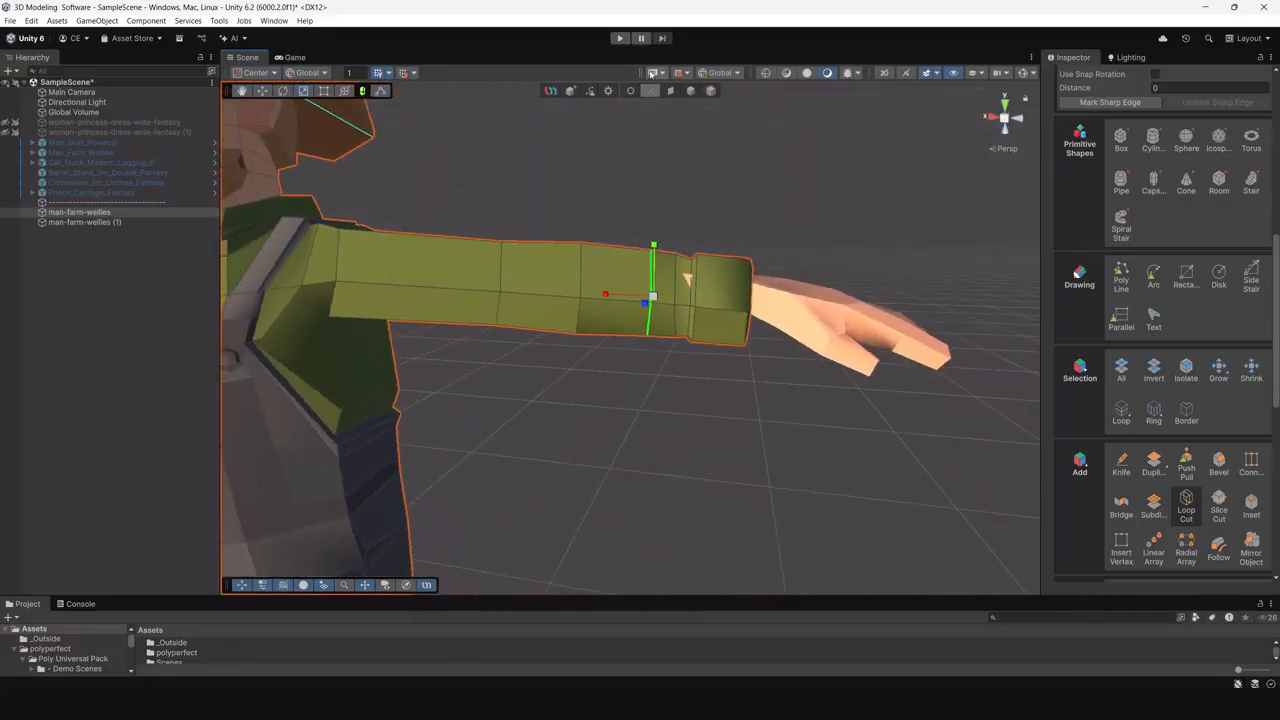
{"action": "left_click", "coordinate": [631, 91]}
{"action": "left_click_drag", "start_coordinate": [777, 400], "coordinate": [674, 194]}
{"action": "left_click_drag", "start_coordinate": [815, 226], "coordinate": [797, 420], "text": "alt"}
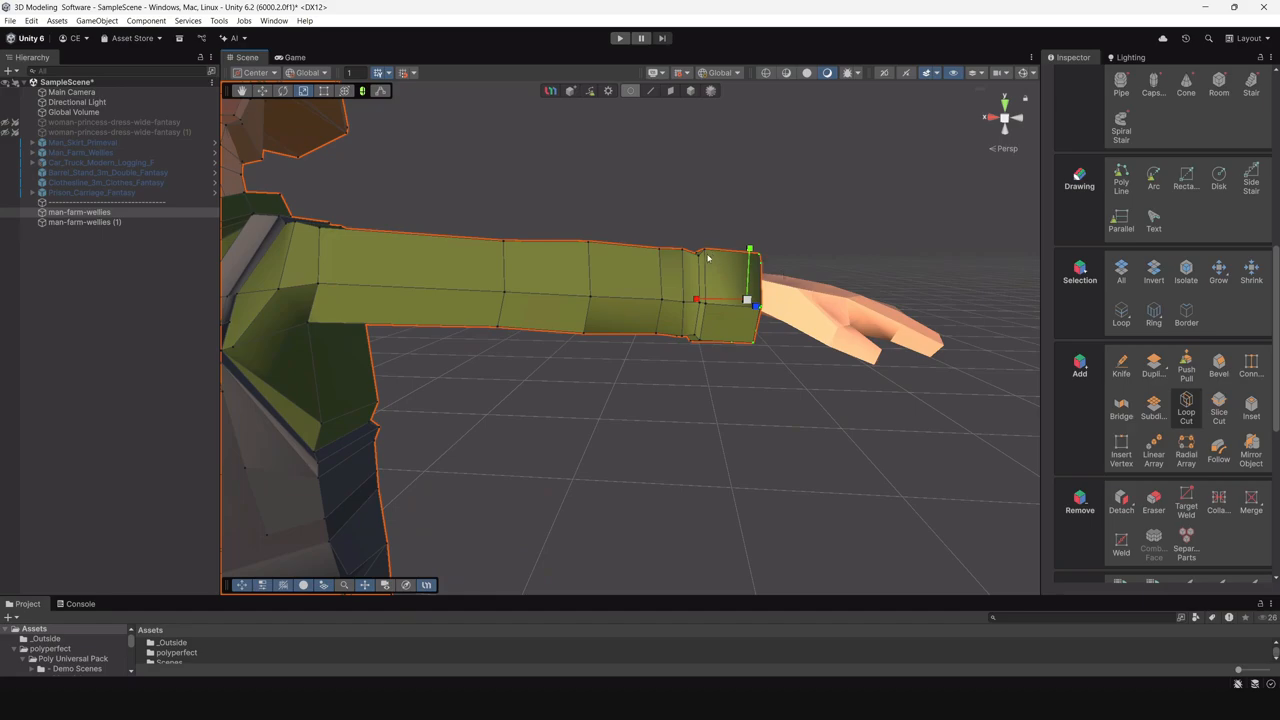
{"action": "scroll", "coordinate": [707, 258], "scroll_direction": "down", "scroll_amount": 4}
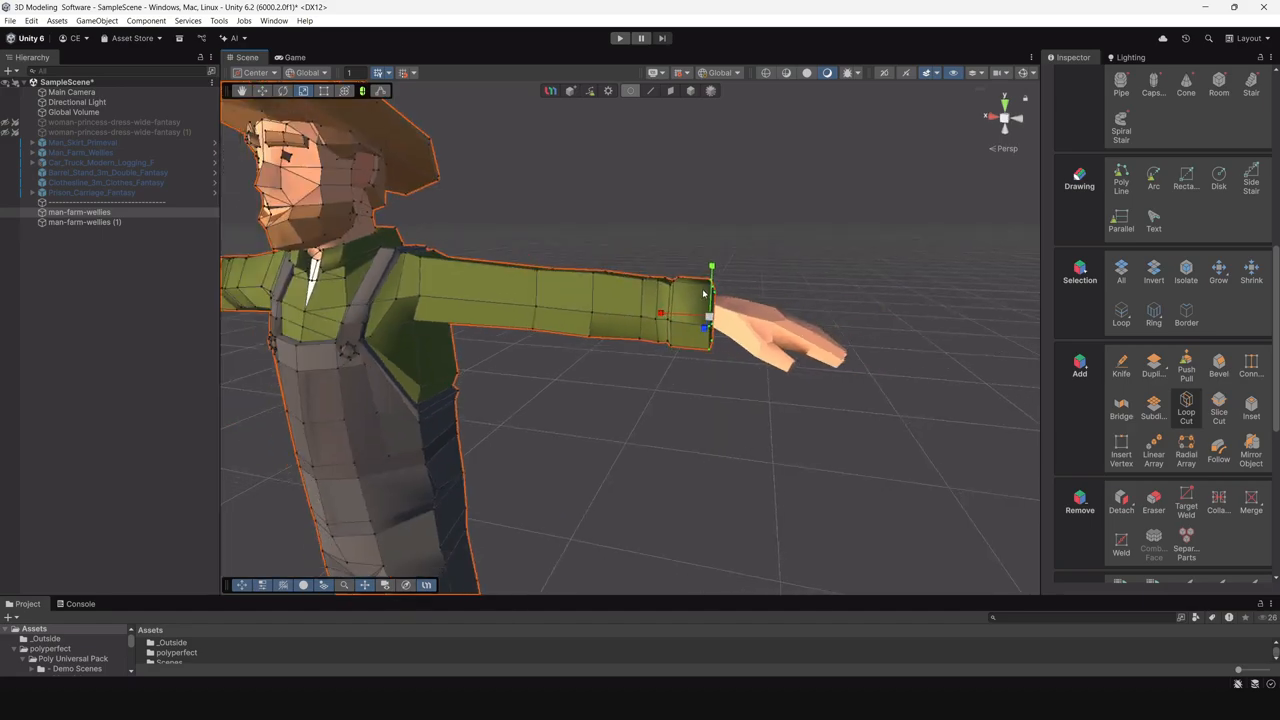
{"action": "scroll", "coordinate": [703, 293], "scroll_direction": "up", "scroll_amount": 1}
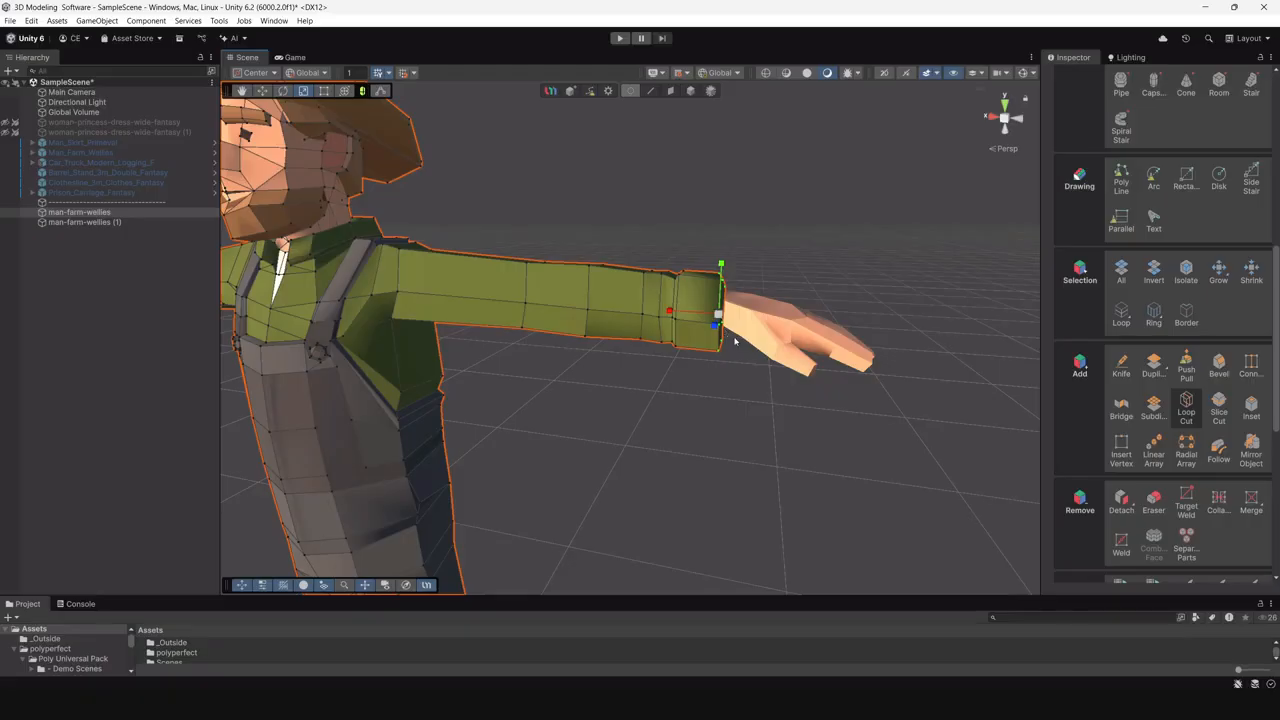
{"action": "mouse_move", "coordinate": [775, 297]}
{"action": "left_mouse_down", "text": "alt"}
{"action": "mouse_move", "coordinate": [575, 305]}
{"action": "mouse_move", "coordinate": [700, 312]}
{"action": "mouse_move", "coordinate": [777, 286]}
{"action": "left_mouse_up", "text": "alt"}
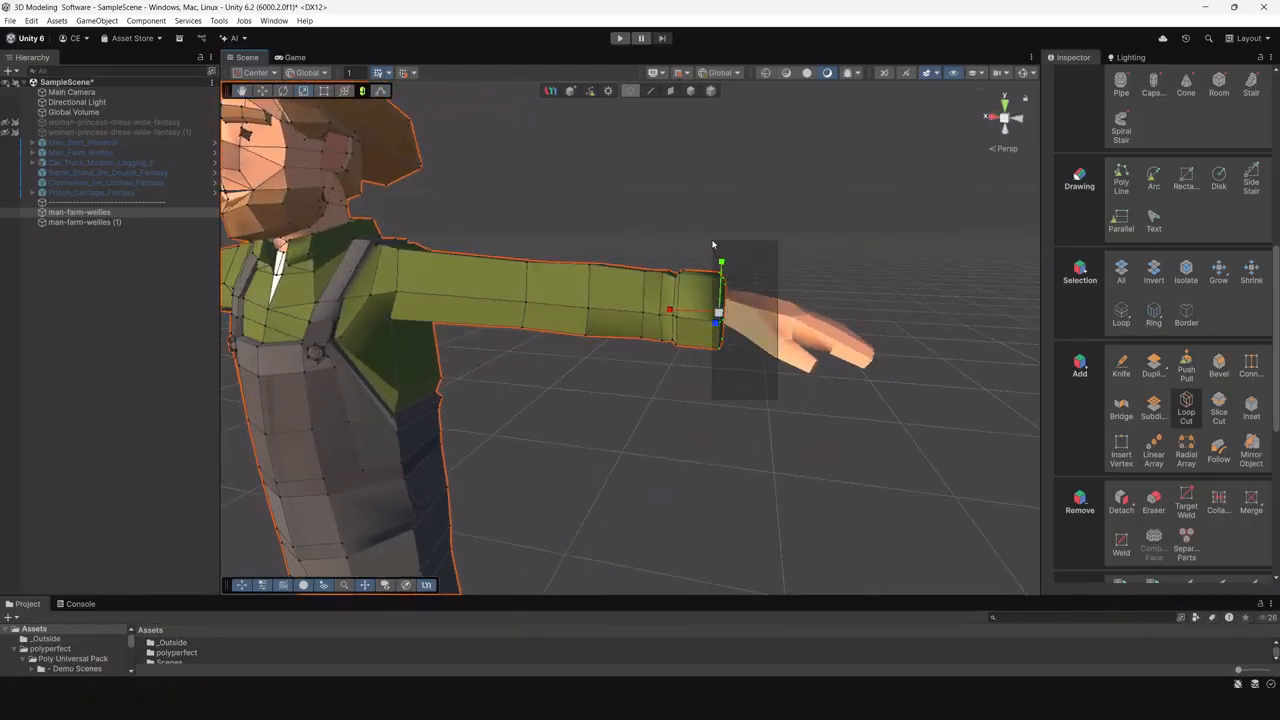
{"action": "left_click_drag", "start_coordinate": [790, 241], "coordinate": [662, 297], "text": "alt"}
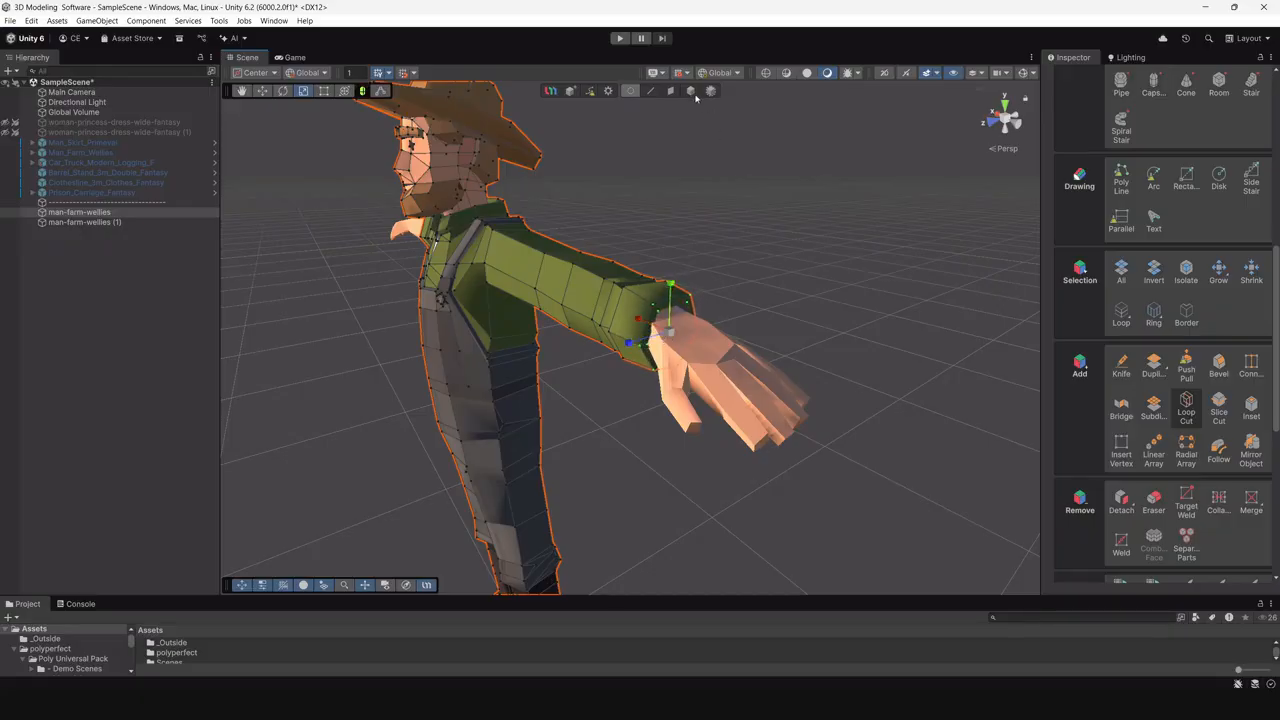
Deselect the mesh and examine the lengthened left sleeve from several angles against the short right sleeve.
{"action": "left_click", "coordinate": [841, 308]}
{"action": "scroll", "coordinate": [1160, 330], "scroll_direction": "down", "scroll_amount": 4}
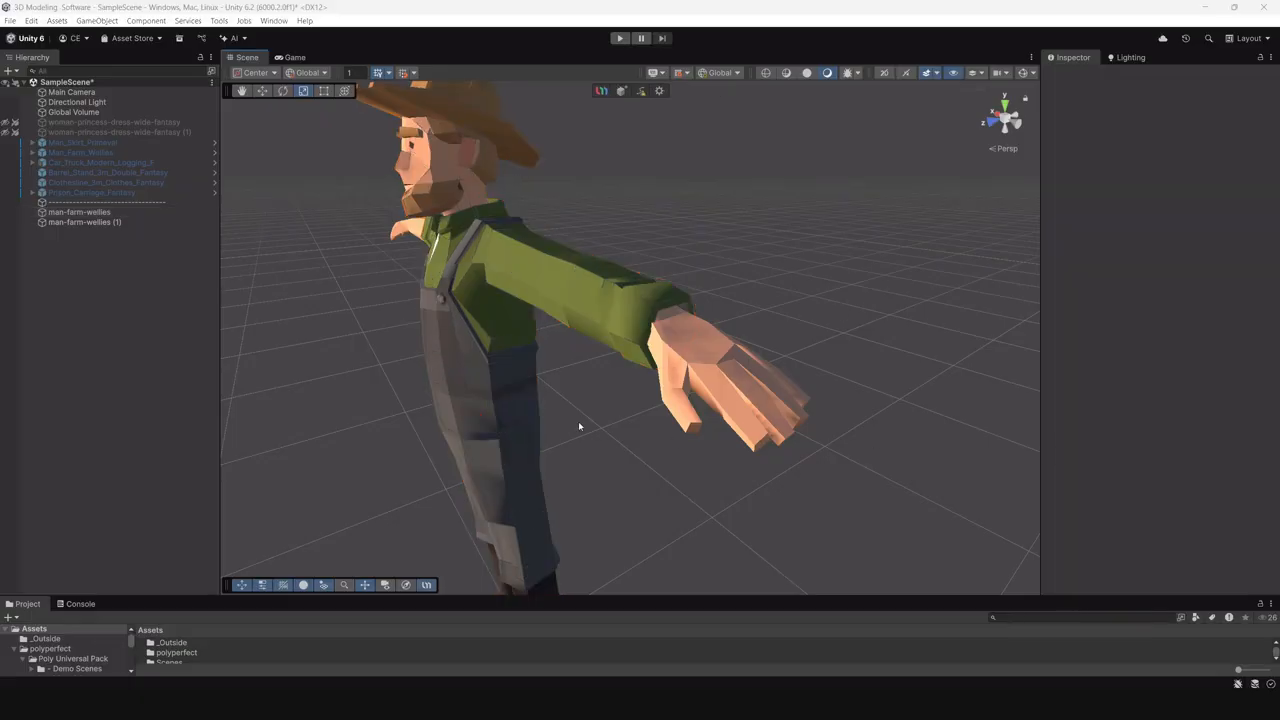
{"action": "left_click_drag", "start_coordinate": [579, 426], "coordinate": [717, 363], "text": "alt"}
{"action": "scroll", "coordinate": [717, 363], "scroll_direction": "down", "scroll_amount": 4}
{"action": "left_click_drag", "start_coordinate": [640, 330], "coordinate": [597, 266], "text": "alt"}
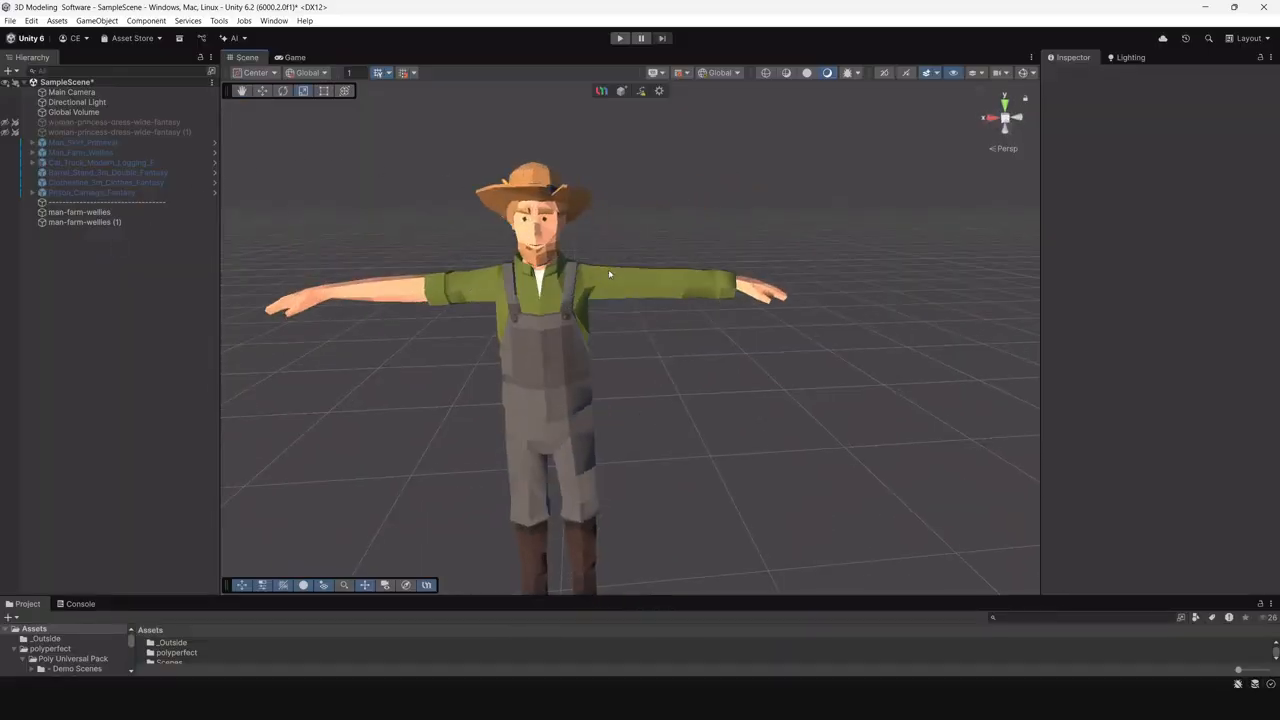
{"action": "left_click_drag", "start_coordinate": [608, 272], "coordinate": [655, 332], "text": "alt"}
{"action": "scroll", "coordinate": [641, 314], "scroll_direction": "down", "scroll_amount": 2}
{"action": "right_click_drag", "start_coordinate": [655, 332], "coordinate": [706, 421], "text": "alt"}
{"action": "middle_click_drag", "start_coordinate": [706, 421], "coordinate": [674, 420]}
{"action": "left_click_drag", "start_coordinate": [674, 420], "coordinate": [747, 279], "text": "alt"}
Select the farmer's body and the detached forearms and hands together as multiple objects.
{"action": "left_click", "coordinate": [762, 249]}
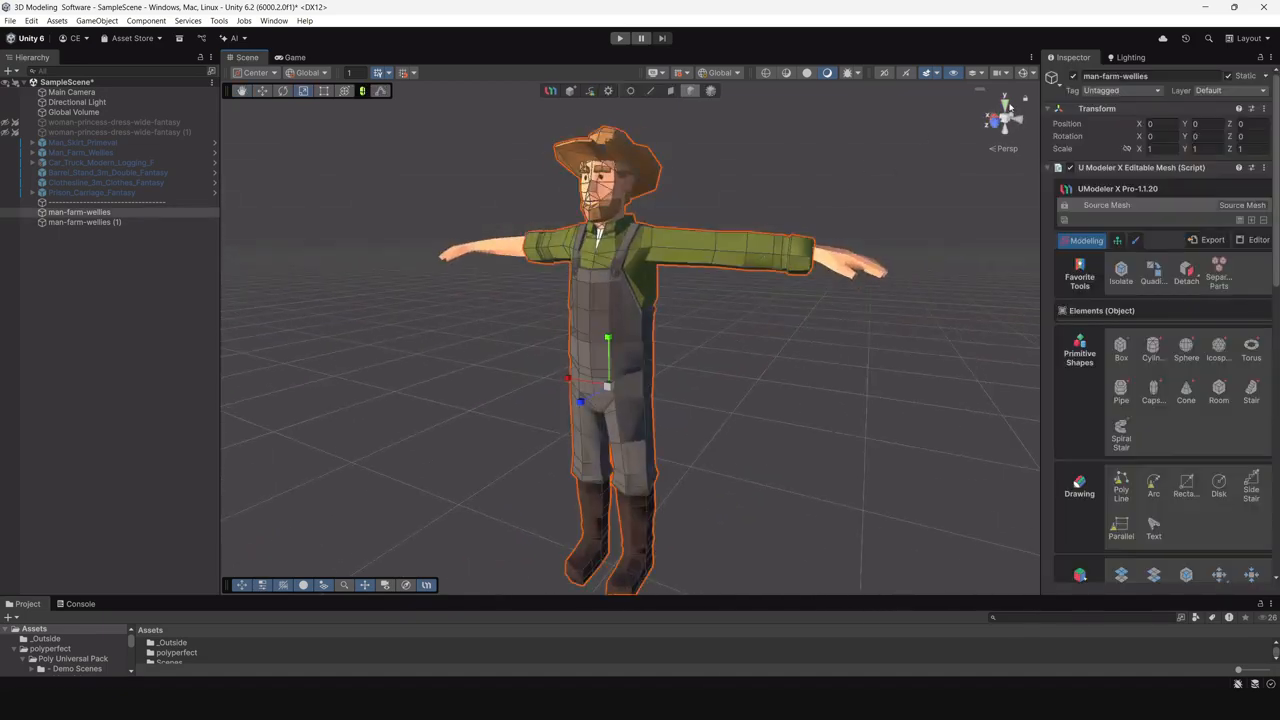
{"action": "scroll", "coordinate": [800, 257], "scroll_direction": "up", "scroll_amount": 2}
{"action": "left_click_drag", "start_coordinate": [813, 283], "coordinate": [817, 284], "text": "alt"}
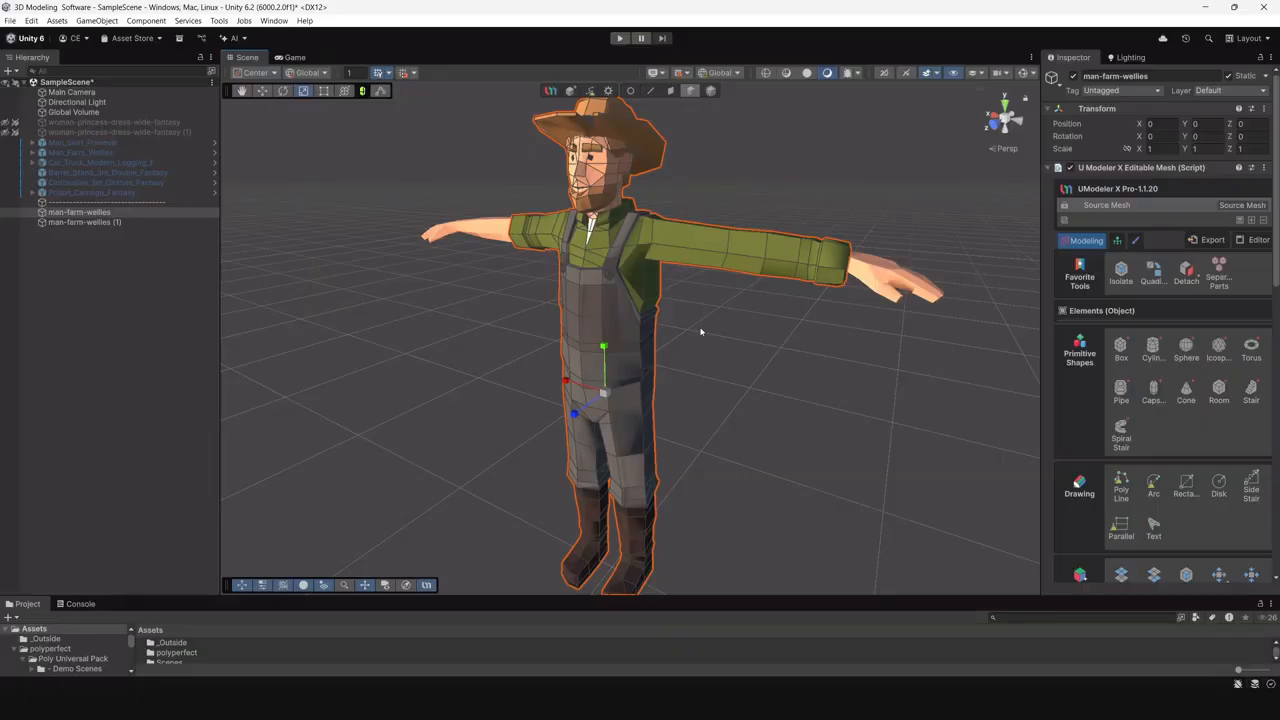
{"action": "left_click", "coordinate": [879, 285]}
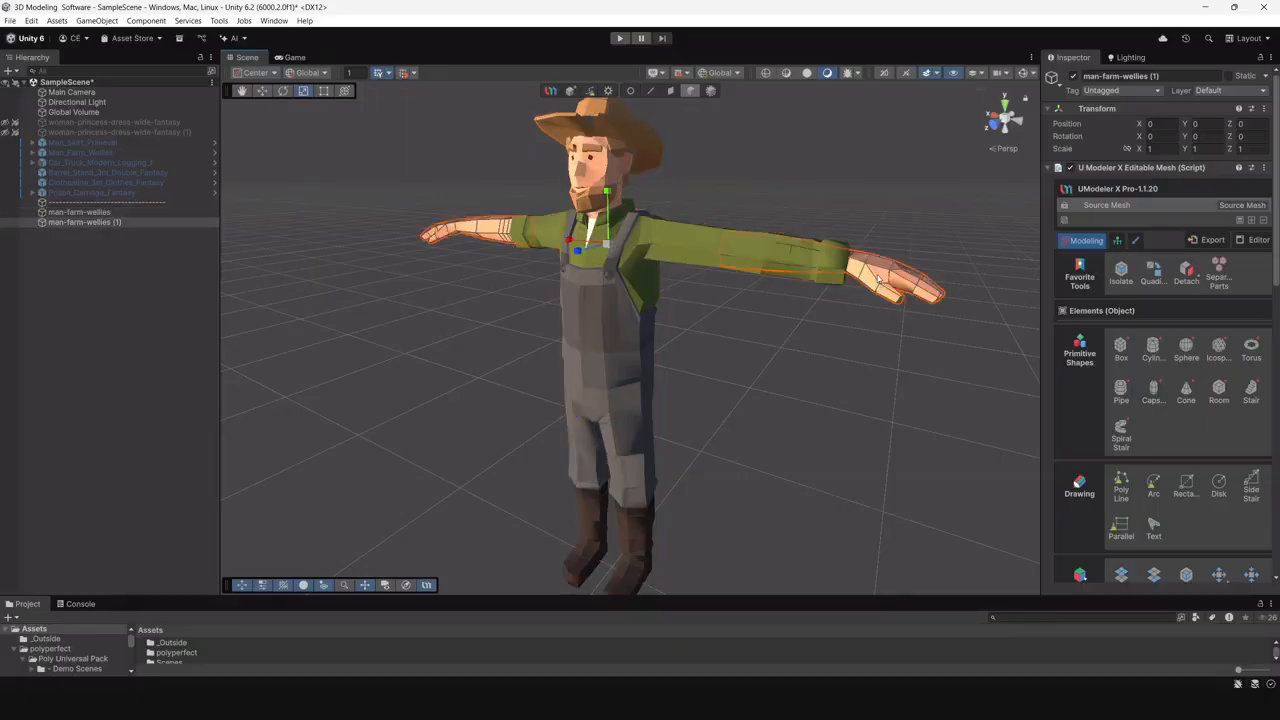
{"action": "left_click", "coordinate": [673, 256], "text": "shift"}
{"action": "scroll", "coordinate": [785, 305], "scroll_direction": "down", "scroll_amount": 2}
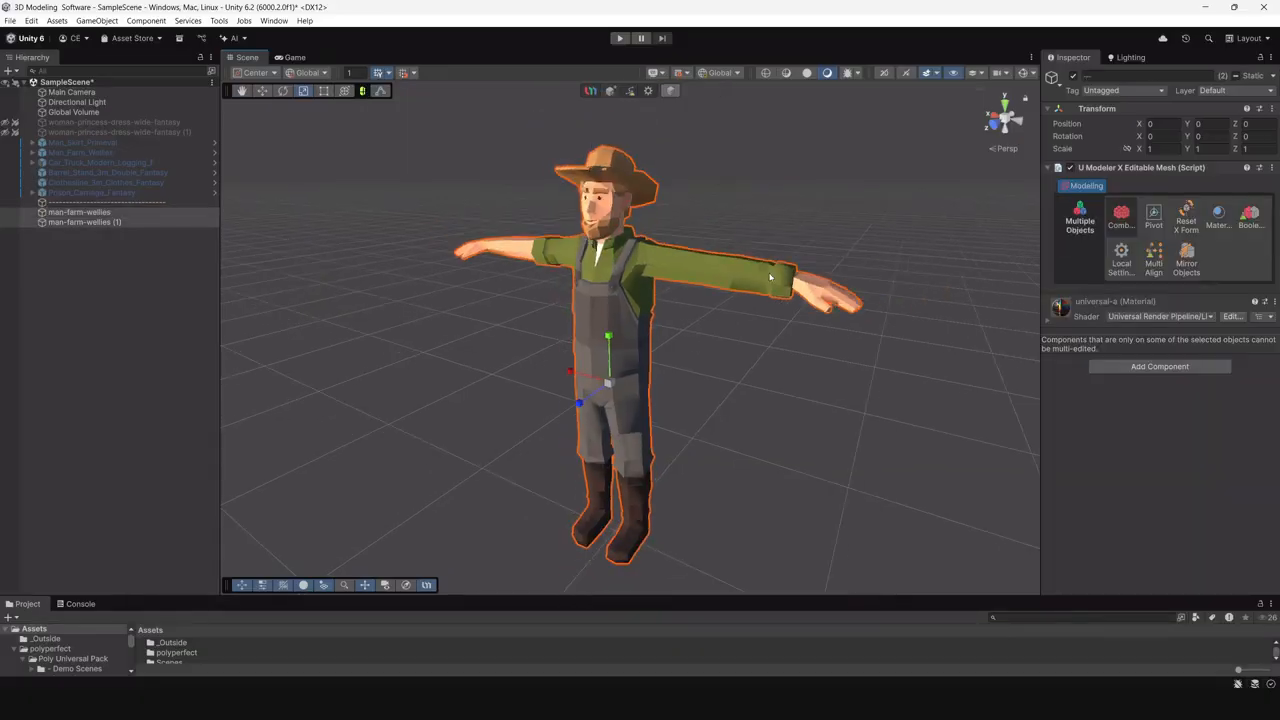
{"action": "mouse_move", "coordinate": [771, 279]}
{"action": "left_mouse_down", "text": "alt"}
{"action": "mouse_move", "coordinate": [411, 296]}
{"action": "mouse_move", "coordinate": [752, 263]}
{"action": "left_mouse_up", "text": "alt"}
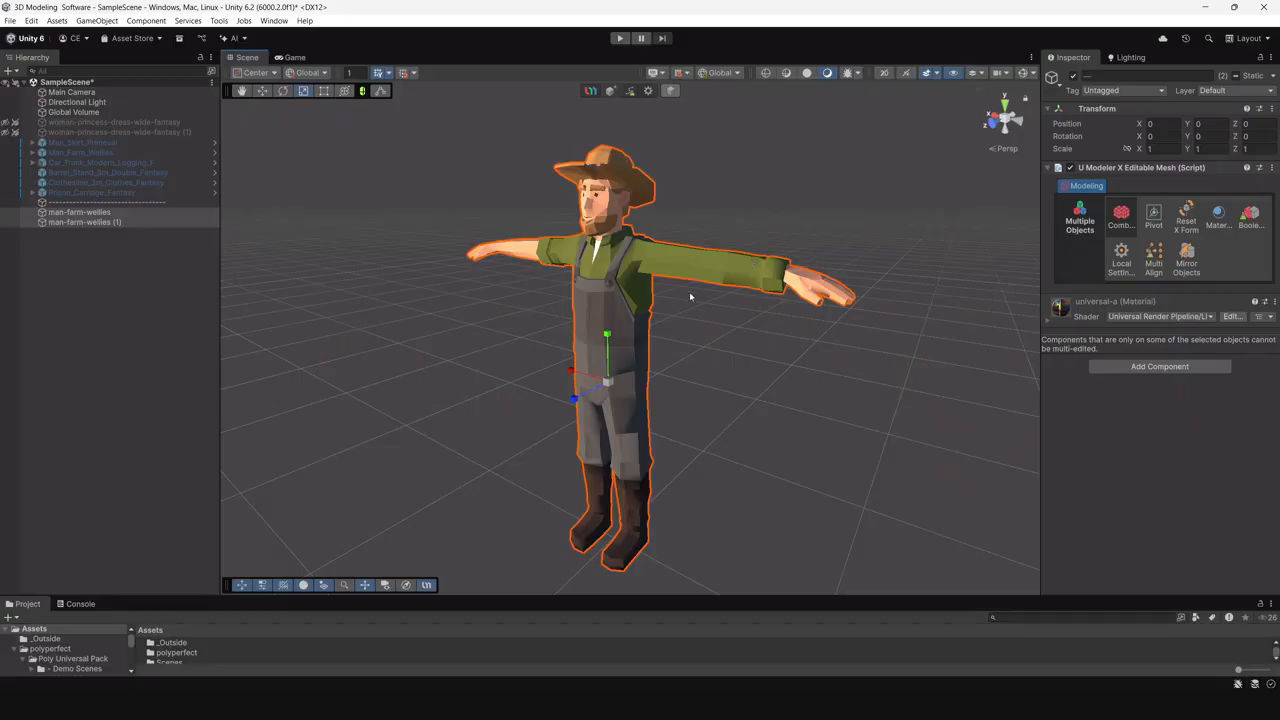
{"action": "left_click_drag", "start_coordinate": [689, 291], "coordinate": [659, 323], "text": "alt"}
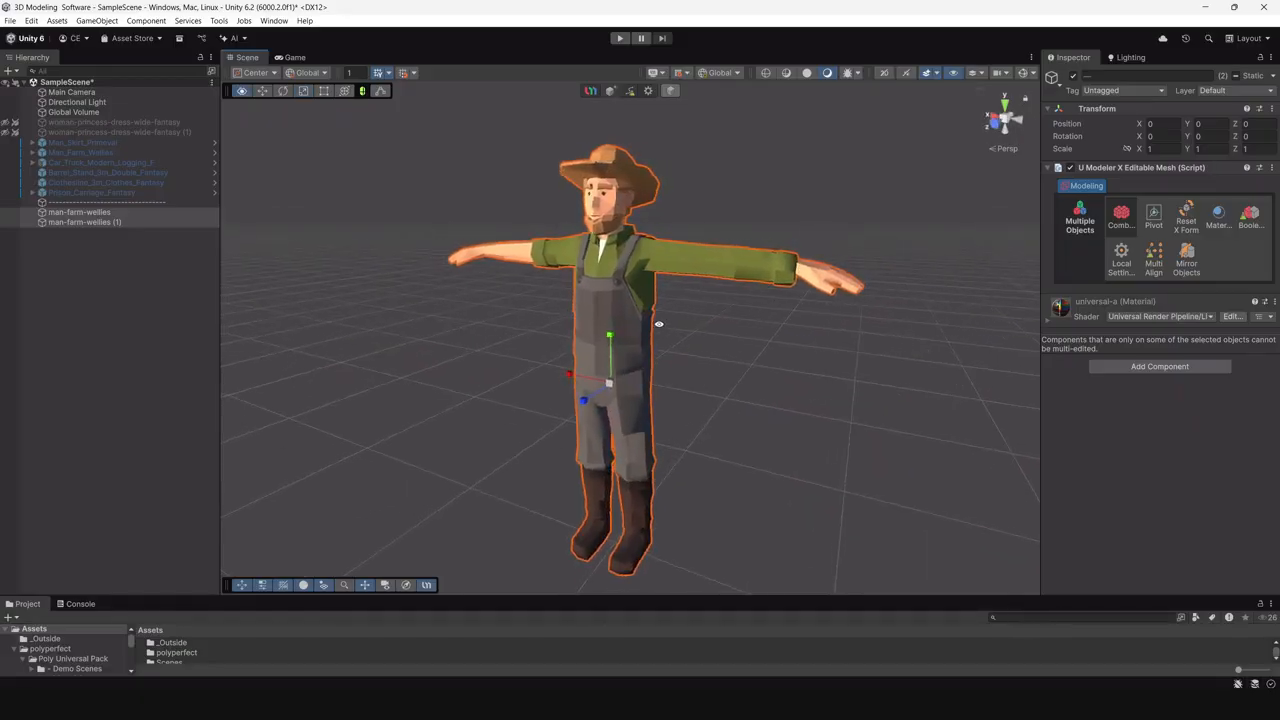
Select the detached forearms and hands object and box-select its left forearm faces in face mode.
{"action": "left_click", "coordinate": [819, 275]}
{"action": "middle_click_drag", "start_coordinate": [822, 273], "coordinate": [802, 289]}
{"action": "scroll", "coordinate": [810, 300], "scroll_direction": "up", "scroll_amount": 2}
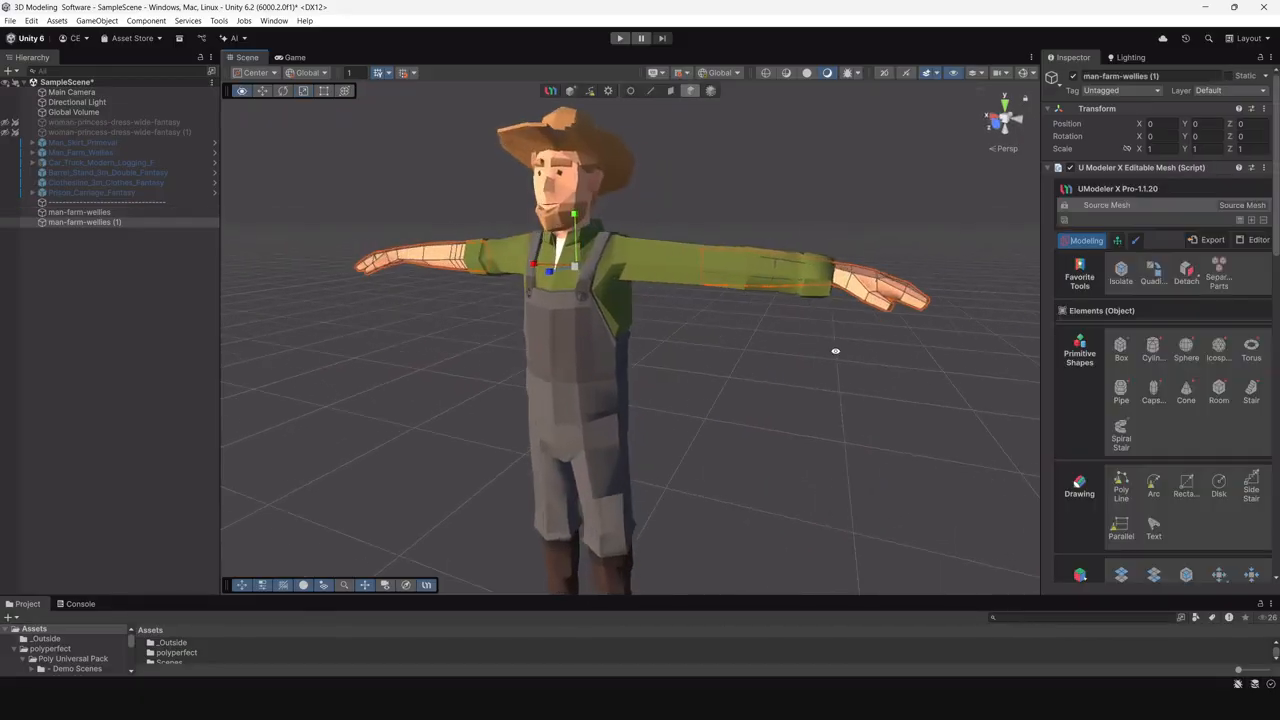
{"action": "left_click_drag", "start_coordinate": [835, 351], "coordinate": [705, 257], "text": "alt"}
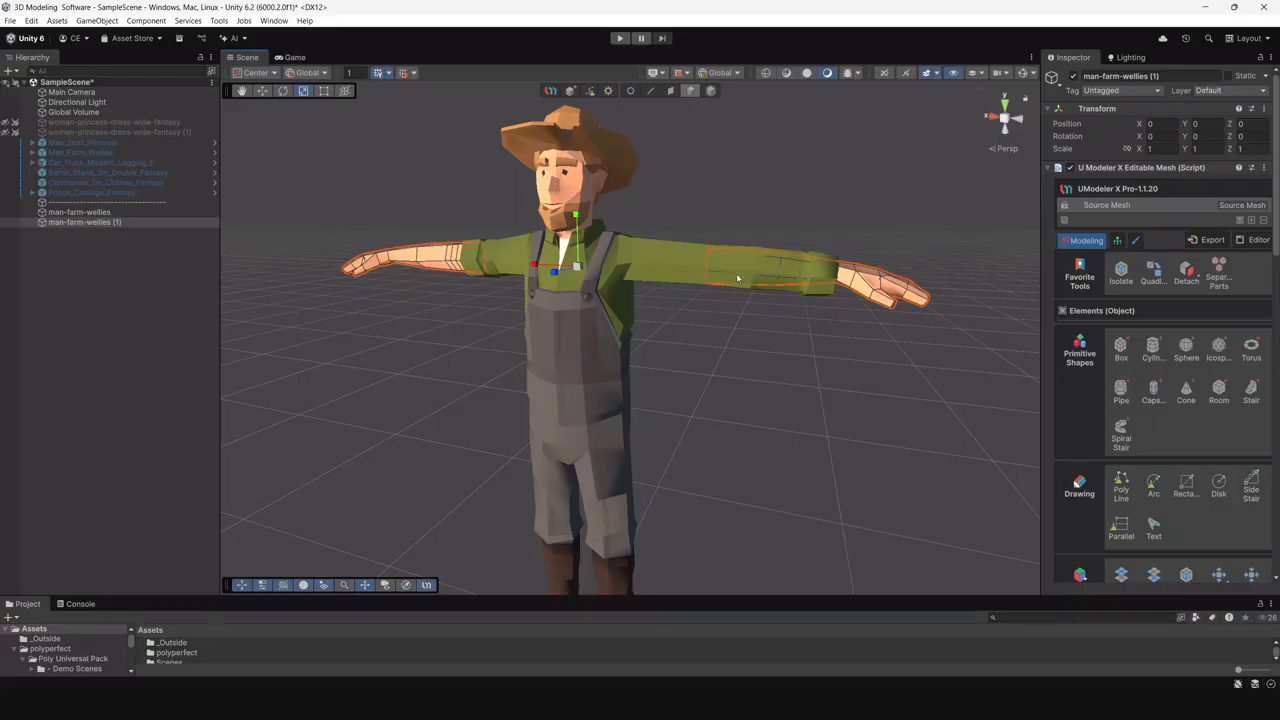
{"action": "left_click", "coordinate": [672, 91]}
{"action": "left_click_drag", "start_coordinate": [684, 210], "coordinate": [846, 357]}
{"action": "left_click_drag", "start_coordinate": [646, 178], "coordinate": [788, 373]}
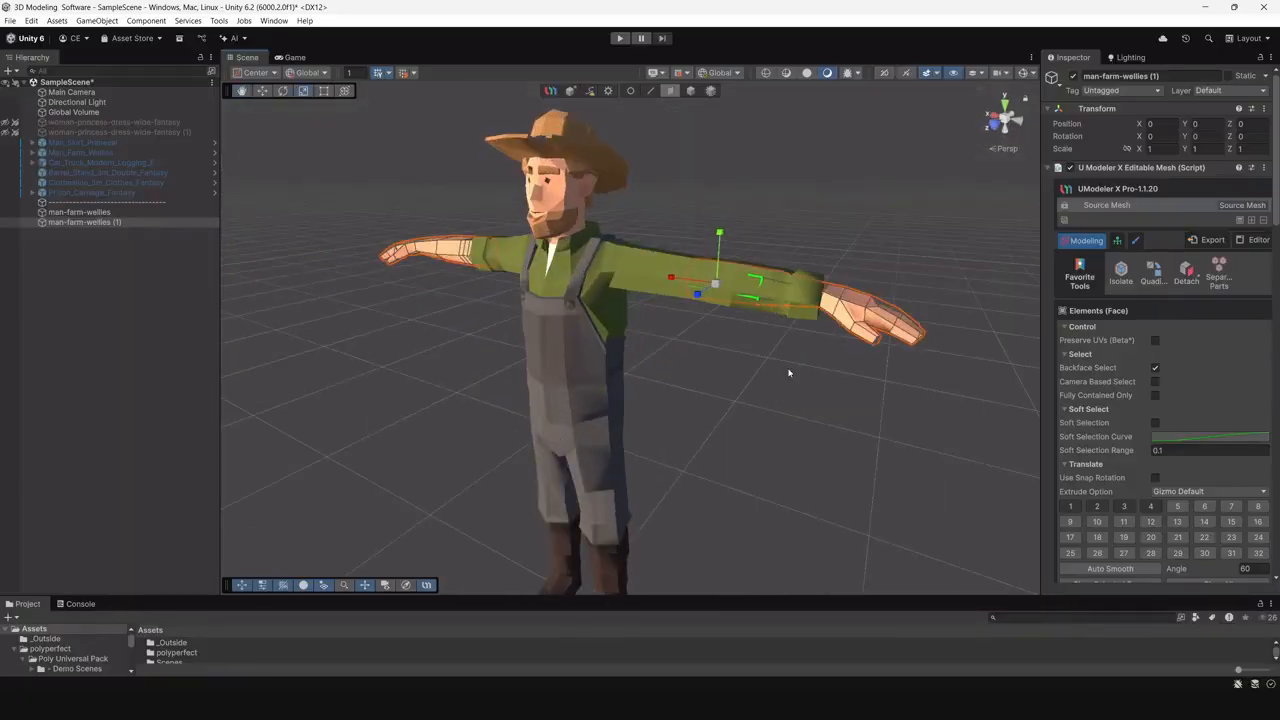
{"action": "left_click", "coordinate": [788, 373]}
Check the object in object mode, then box-select the right forearm and hand faces in face mode.
{"action": "left_click_drag", "start_coordinate": [867, 362], "coordinate": [872, 316], "text": "alt"}
{"action": "right_click_drag", "start_coordinate": [872, 316], "coordinate": [828, 310], "text": "alt"}
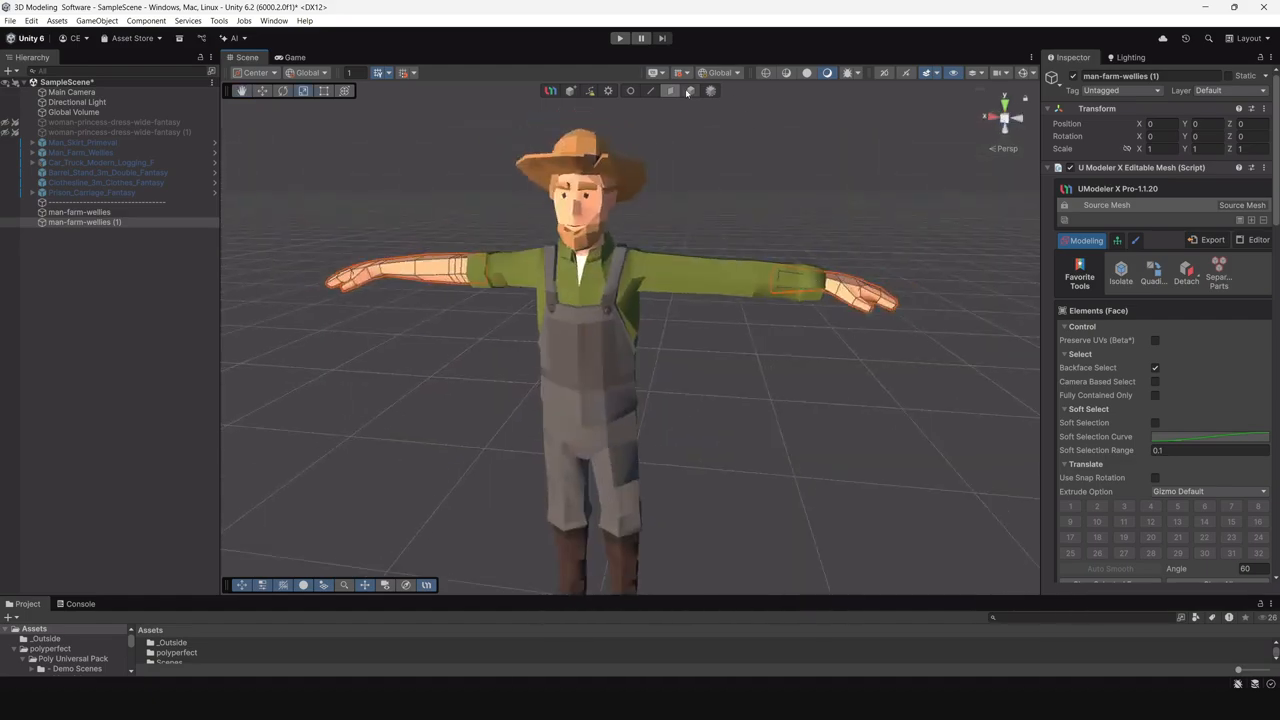
{"action": "left_click", "coordinate": [689, 92]}
{"action": "left_click", "coordinate": [749, 170]}
{"action": "left_click", "coordinate": [609, 287]}
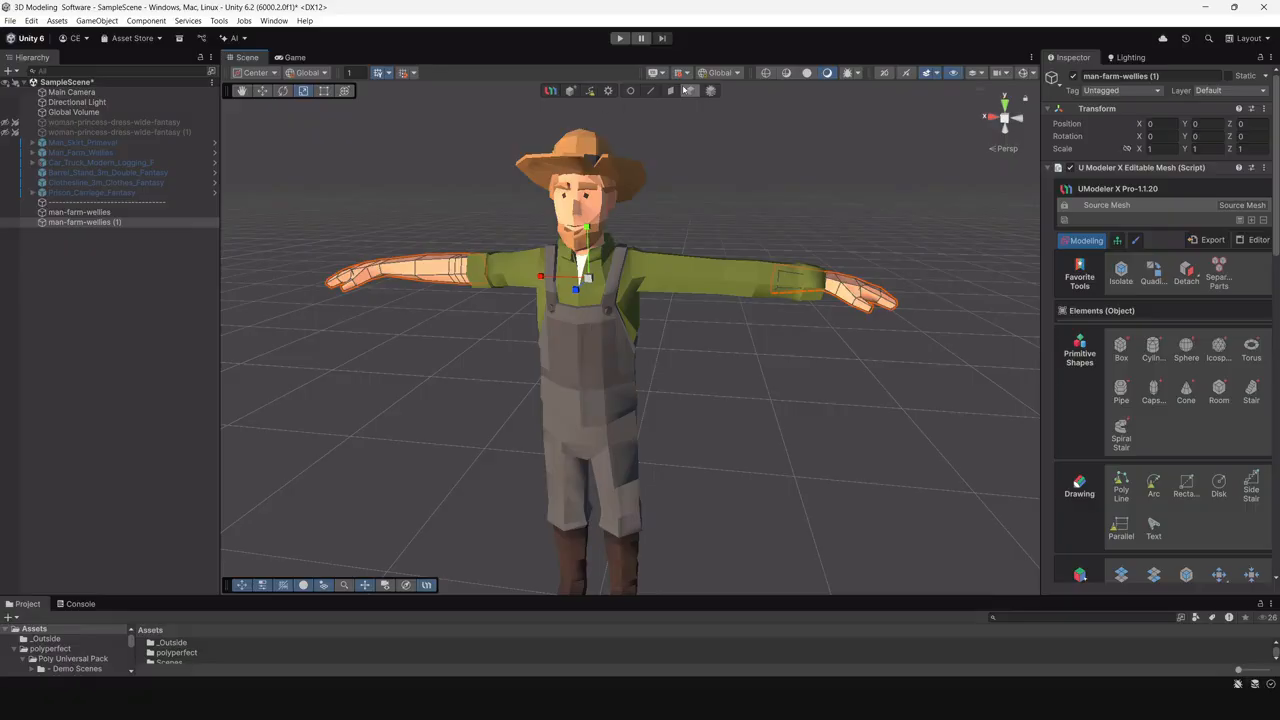
{"action": "left_click", "coordinate": [672, 91]}
{"action": "left_click_drag", "start_coordinate": [252, 184], "coordinate": [503, 412]}
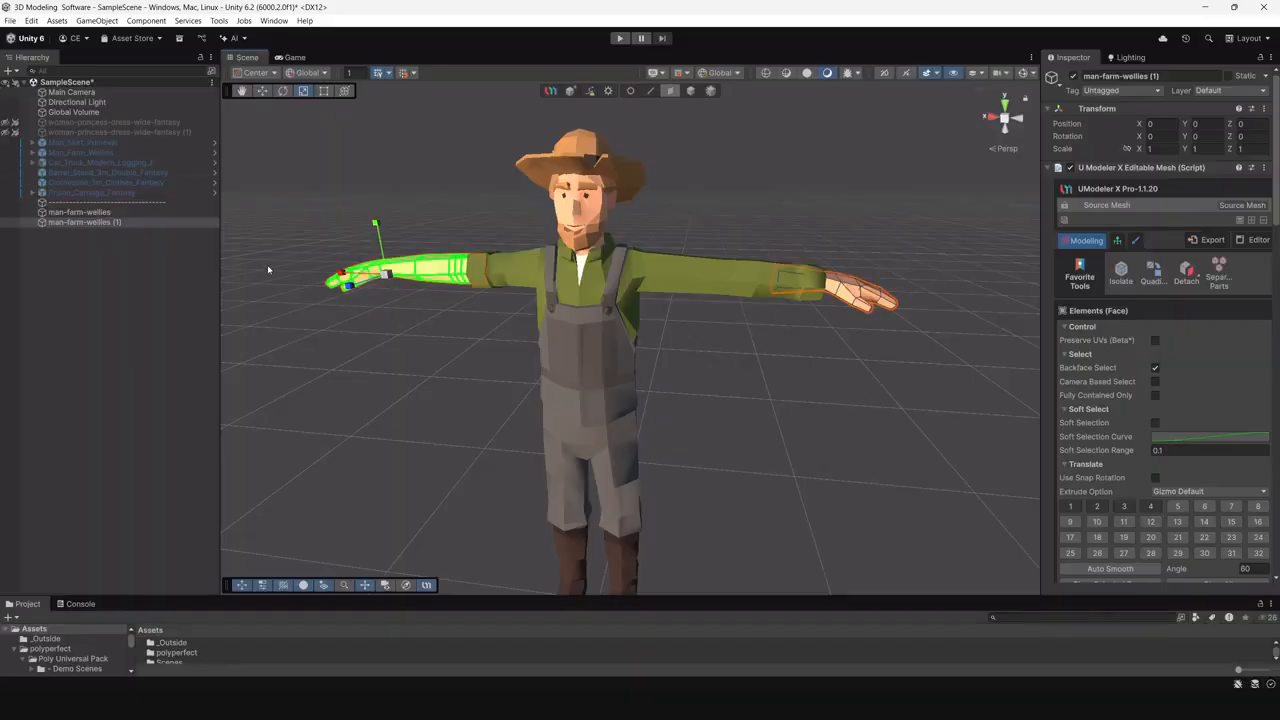
Return to object mode, add the farmer's body to the selection, and combine both objects into one mesh.
{"action": "left_click", "coordinate": [690, 91]}
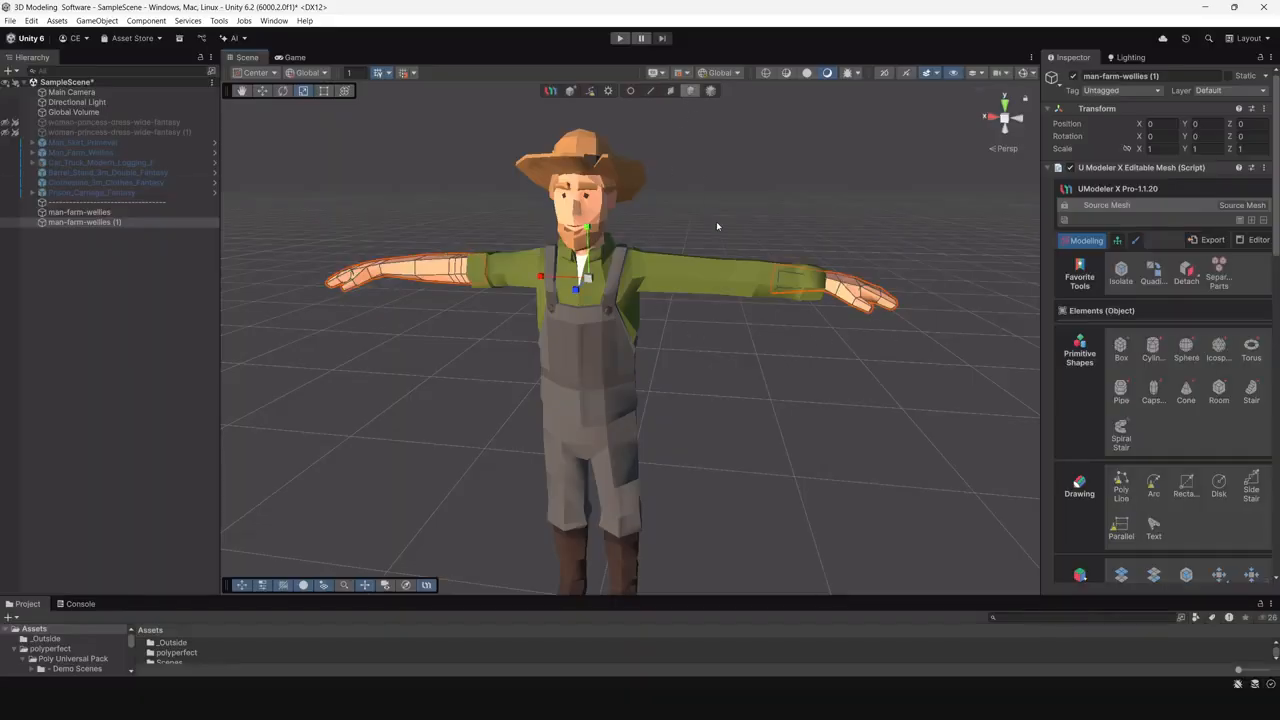
{"action": "left_click", "coordinate": [707, 280], "text": "shift"}
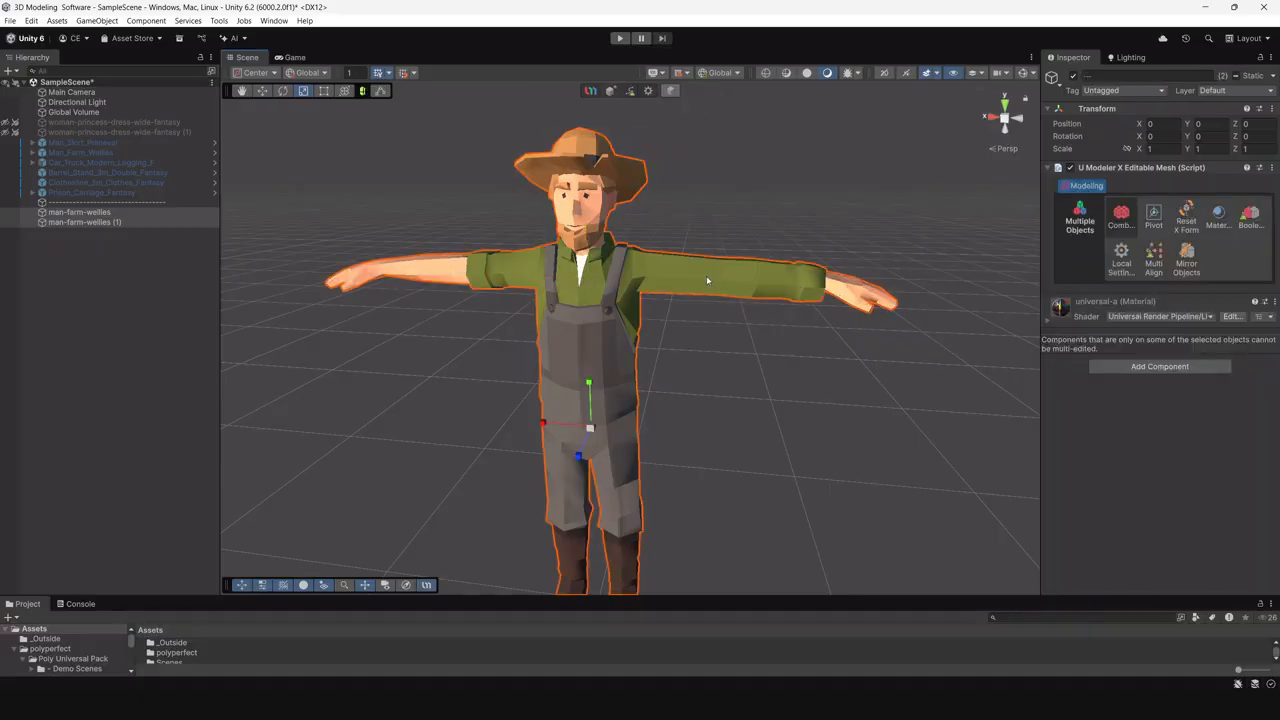
{"action": "left_click", "coordinate": [1119, 218]}
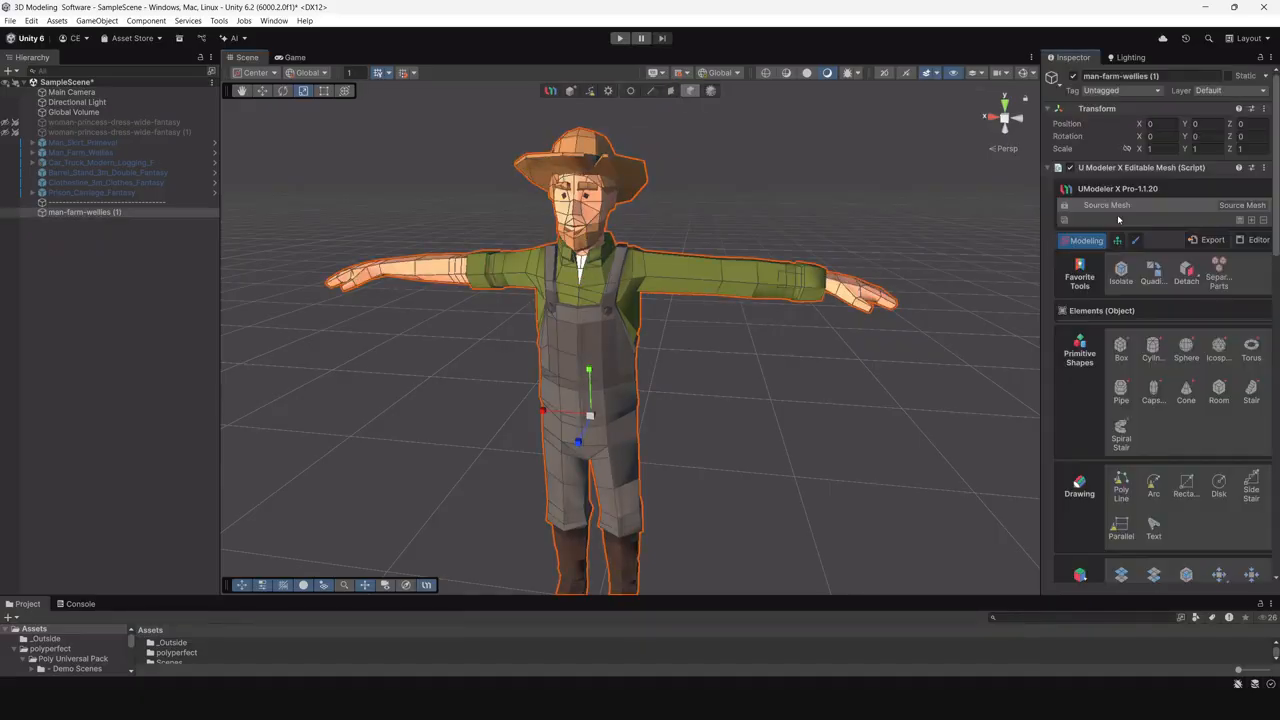
{"action": "left_click_drag", "start_coordinate": [819, 386], "coordinate": [702, 344], "text": "alt"}
{"action": "left_click", "coordinate": [703, 367]}
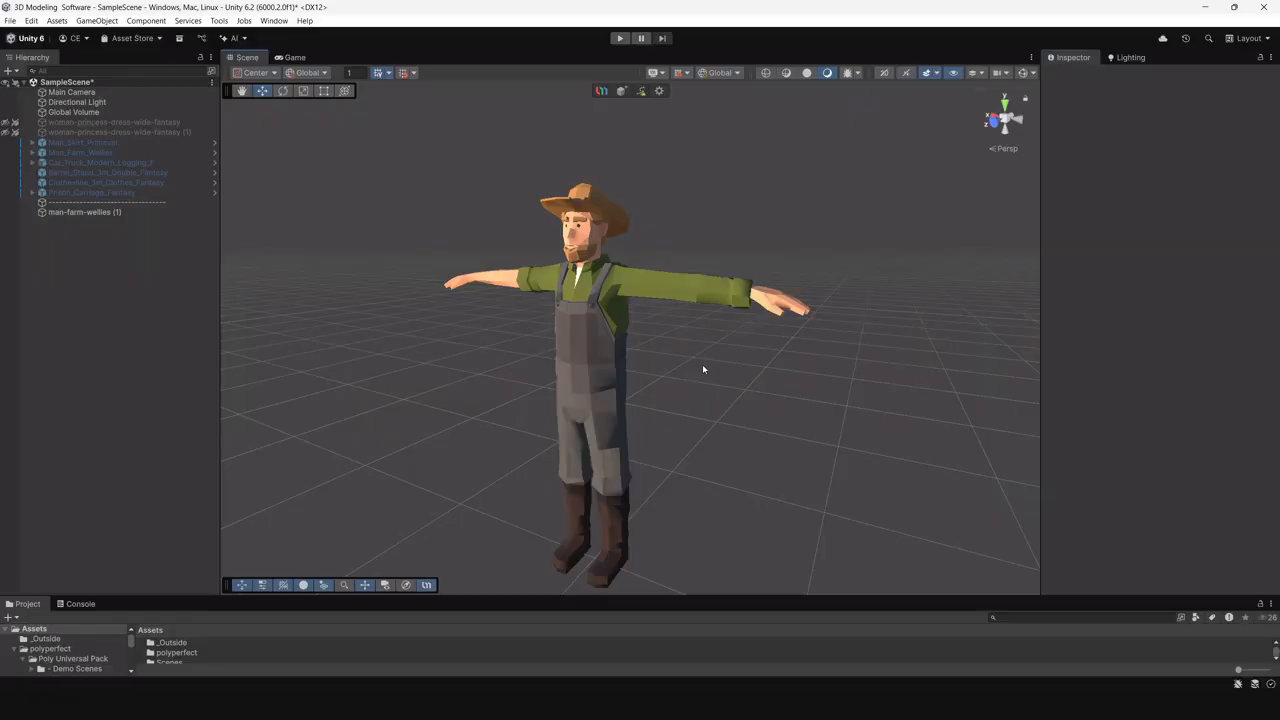
Select the combined mesh and, in face mode, extend a left-hand face to its whole connected part with Isolate.
{"action": "left_click", "coordinate": [608, 296]}
{"action": "left_click_drag", "start_coordinate": [610, 298], "coordinate": [811, 376], "text": "alt"}
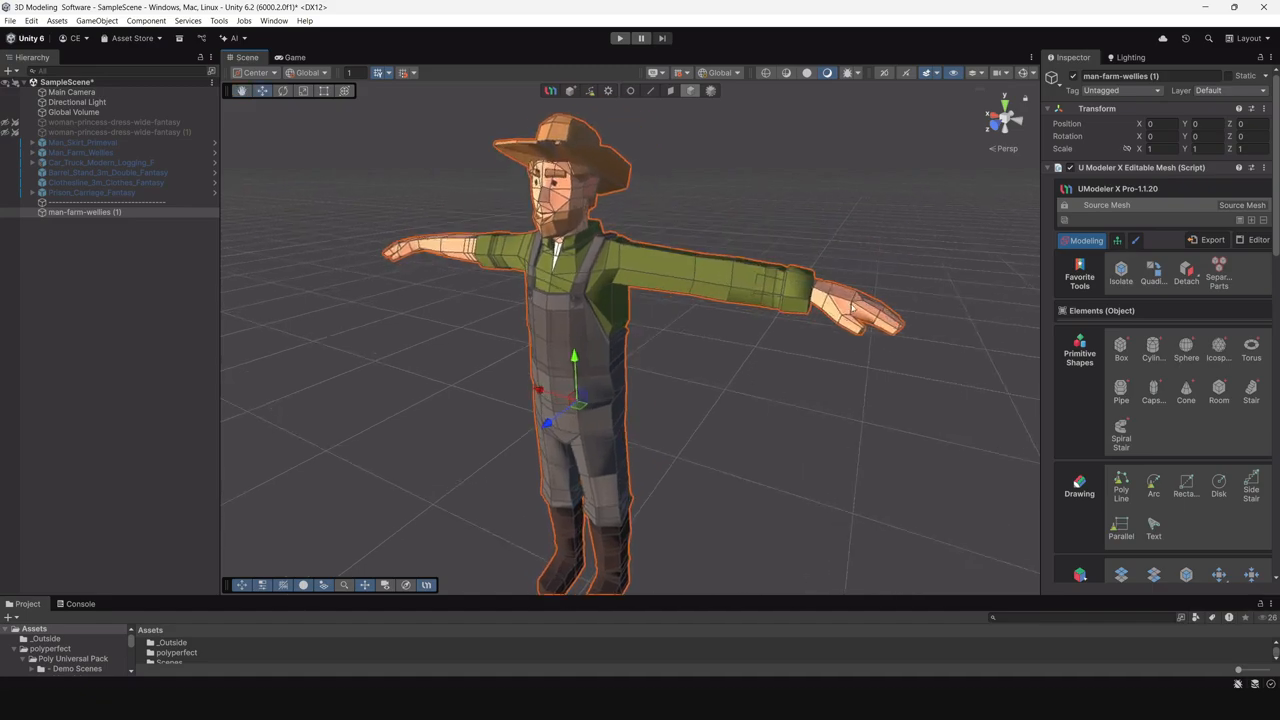
{"action": "left_click", "coordinate": [671, 91]}
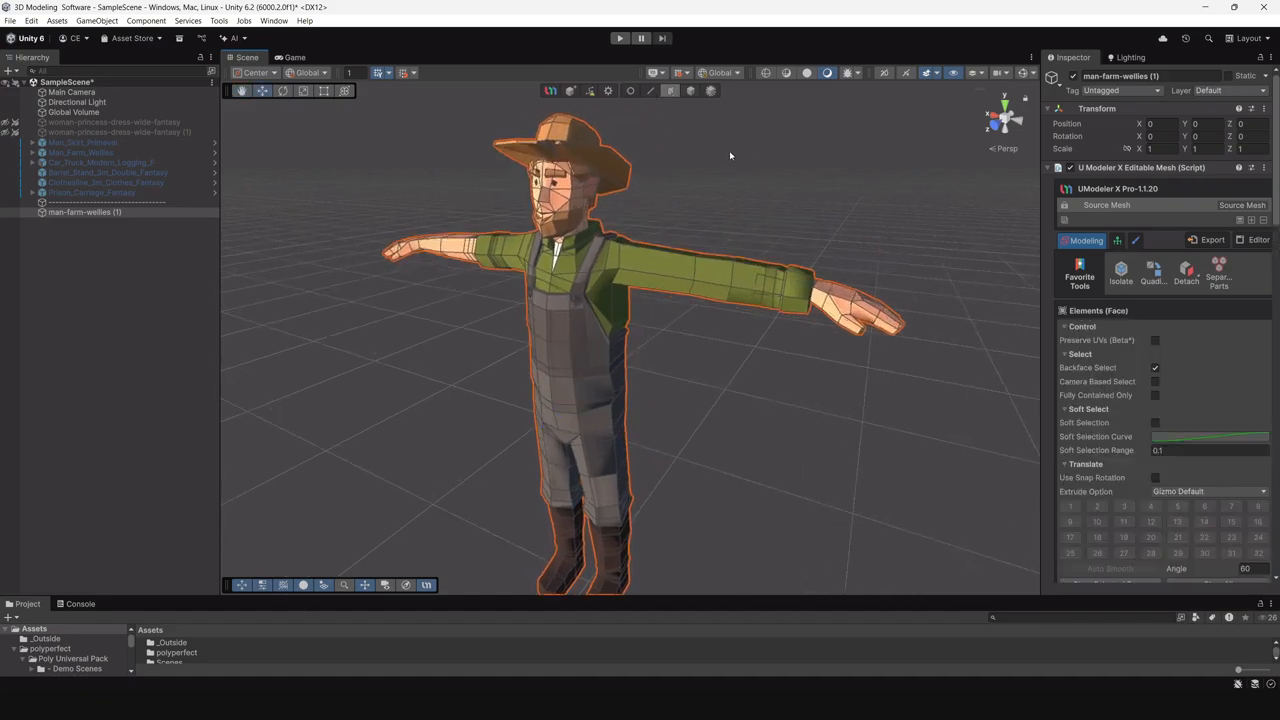
{"action": "left_click", "coordinate": [838, 293]}
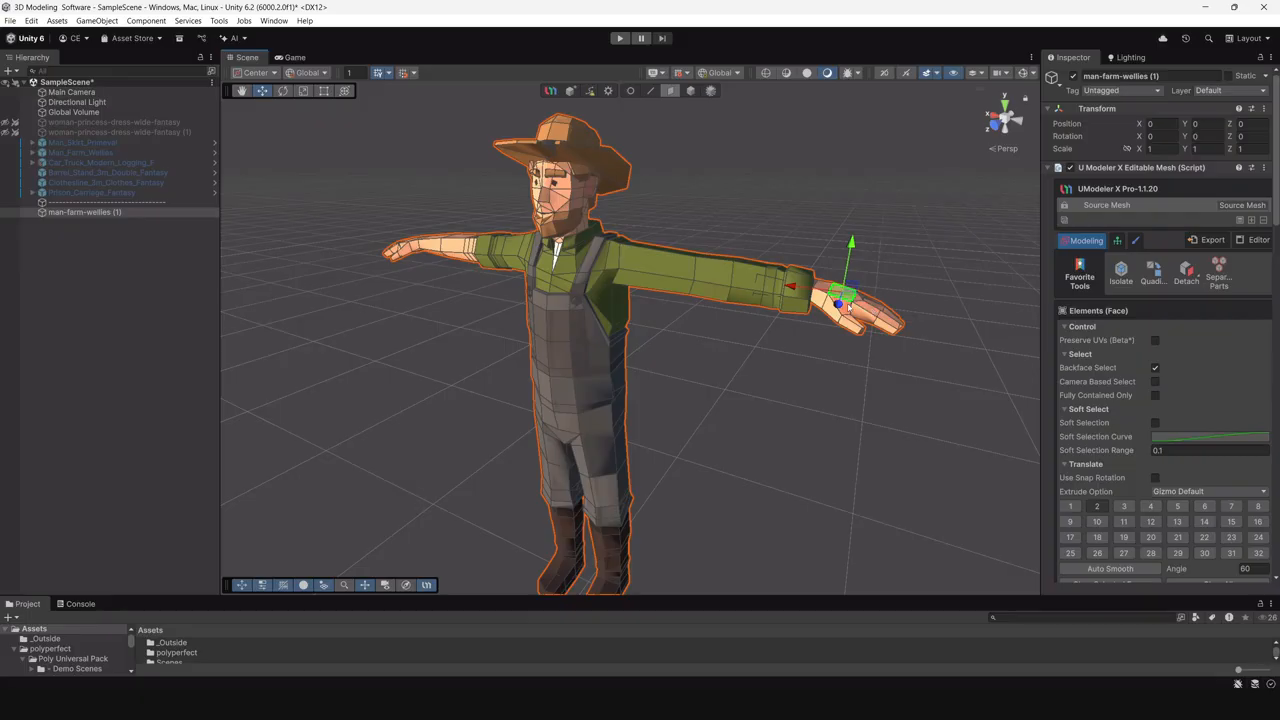
{"action": "left_click", "coordinate": [1119, 274]}
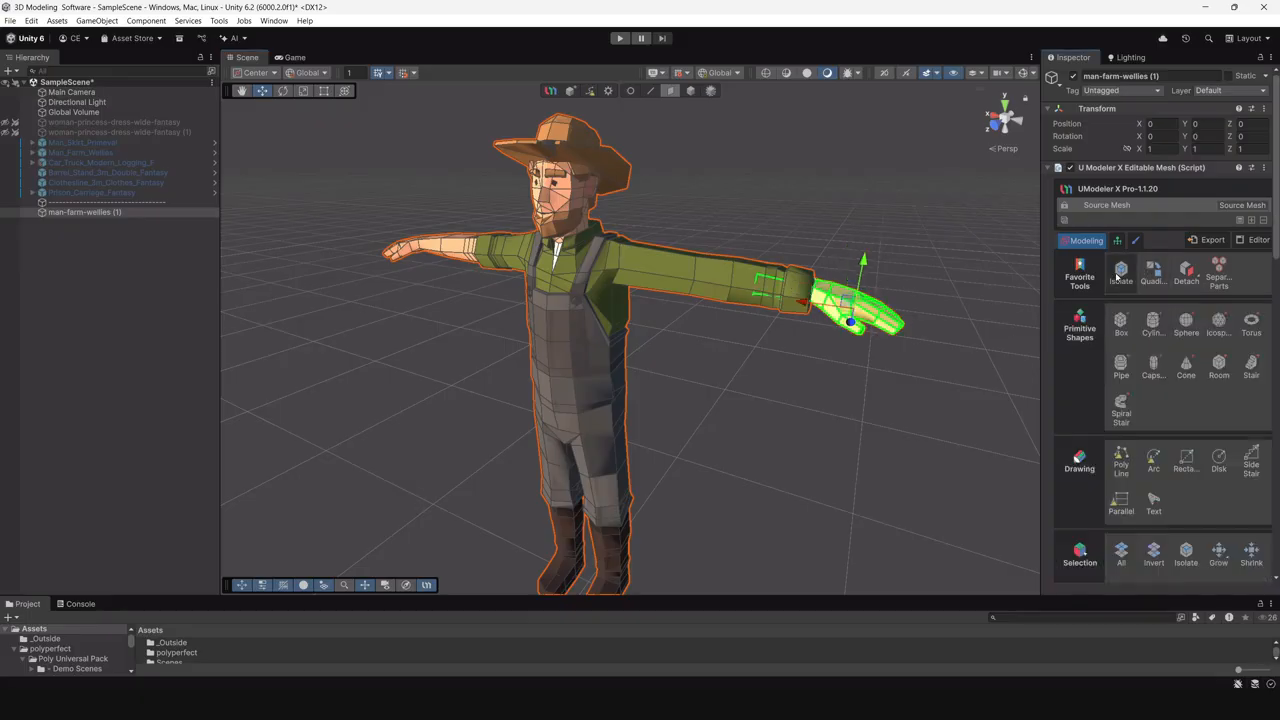
Try moving the isolated left hand part, then undo the move.
{"action": "left_click_drag", "start_coordinate": [849, 380], "coordinate": [752, 390], "text": "alt"}
{"action": "scroll", "coordinate": [675, 401], "scroll_direction": "up", "scroll_amount": 5}
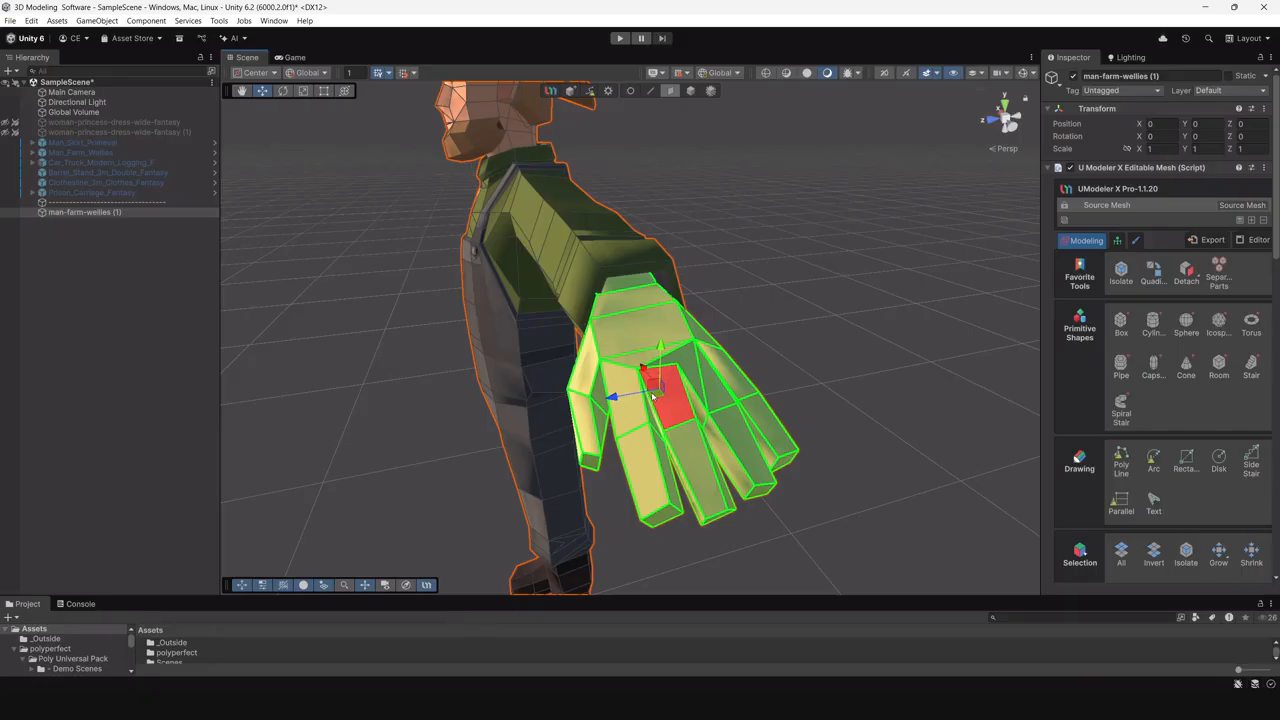
{"action": "left_click_drag", "start_coordinate": [652, 397], "coordinate": [702, 455]}
{"action": "key", "text": "ctrl+z"}
Extend a right forearm face to its whole connected part with Isolate, then undo the last operation.
{"action": "scroll", "coordinate": [702, 452], "scroll_direction": "down", "scroll_amount": 4}
{"action": "left_click_drag", "start_coordinate": [360, 400], "coordinate": [505, 408], "text": "alt"}
{"action": "middle_click_drag", "start_coordinate": [505, 408], "coordinate": [745, 440]}
{"action": "scroll", "coordinate": [591, 429], "scroll_direction": "down", "scroll_amount": 4}
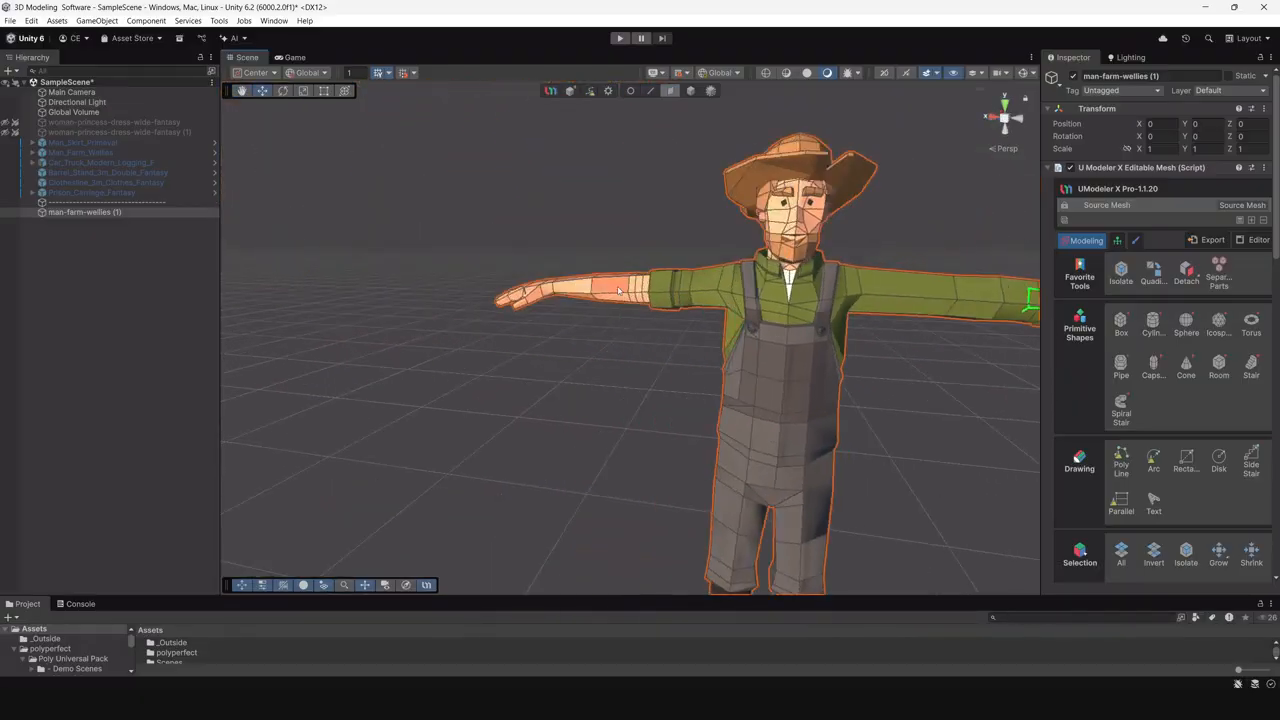
{"action": "left_click", "coordinate": [618, 290]}
{"action": "left_click", "coordinate": [1120, 280]}
{"action": "left_click_drag", "start_coordinate": [430, 290], "coordinate": [479, 330], "text": "alt"}
{"action": "key", "text": "ctrl+z"}
Deselect the mesh and examine the combined farmer character and its sleeves from several angles.
{"action": "left_click_drag", "start_coordinate": [595, 350], "coordinate": [510, 325], "text": "alt"}
{"action": "middle_click_drag", "start_coordinate": [775, 345], "coordinate": [609, 314]}
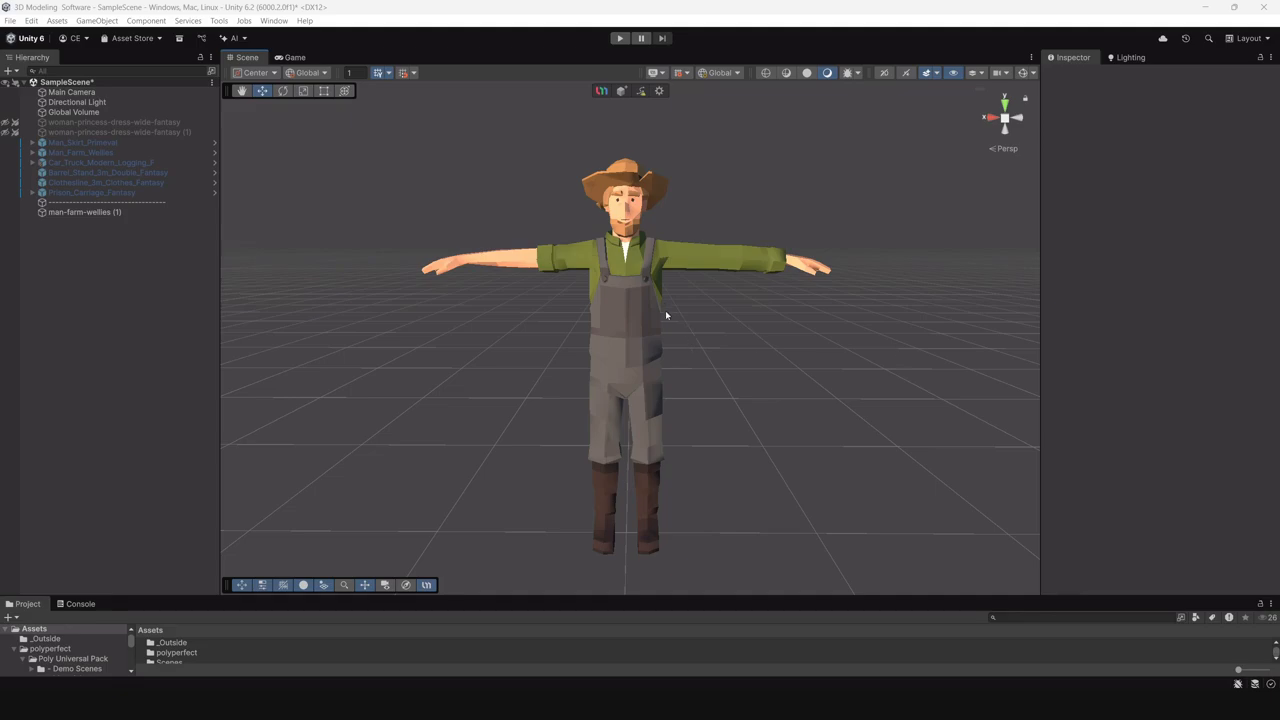
{"action": "left_click_drag", "start_coordinate": [743, 423], "coordinate": [894, 317], "text": "alt"}
{"action": "scroll", "coordinate": [854, 437], "scroll_direction": "up", "scroll_amount": 4}
{"action": "left_click_drag", "start_coordinate": [745, 310], "coordinate": [828, 343], "text": "alt"}
{"action": "scroll", "coordinate": [547, 260], "scroll_direction": "down", "scroll_amount": 4}
{"action": "left_click_drag", "start_coordinate": [509, 240], "coordinate": [326, 303], "text": "alt"}
Select the combined farmer mesh and locate its Mesh Renderer's universal-a material in the project files.
{"action": "left_click", "coordinate": [622, 311]}
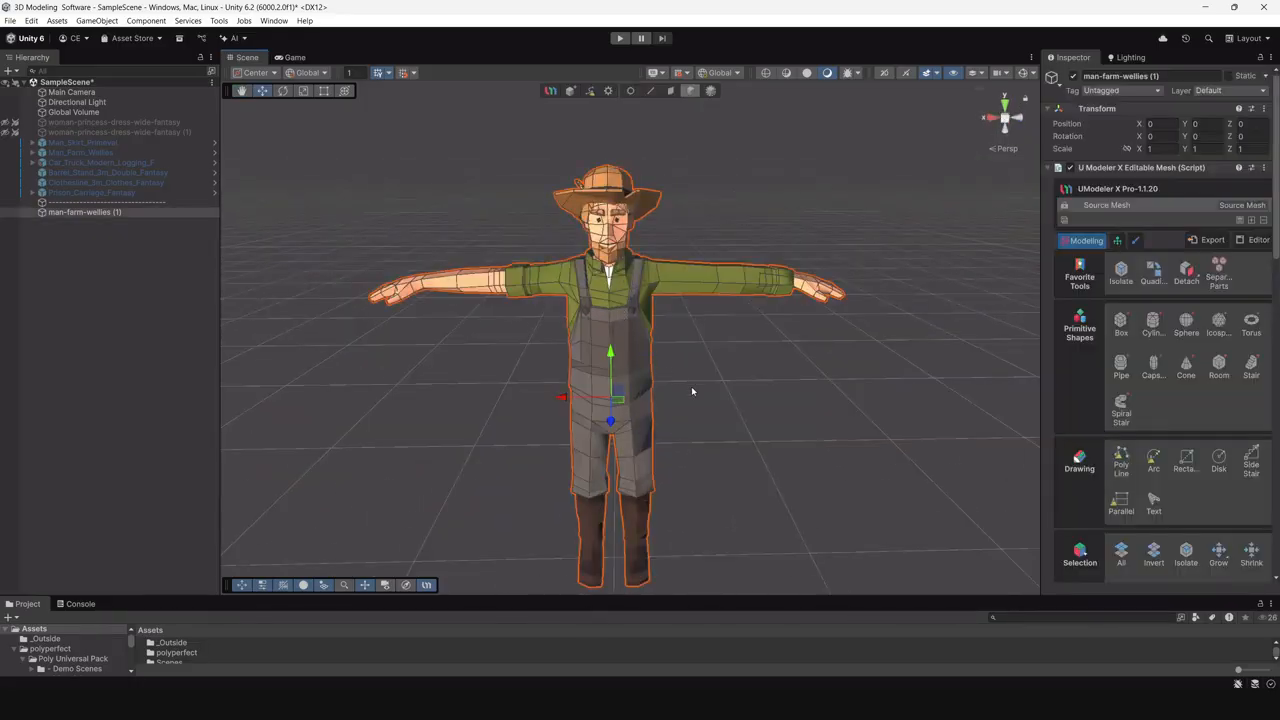
{"action": "scroll", "coordinate": [1186, 330], "scroll_direction": "down", "scroll_amount": 10}
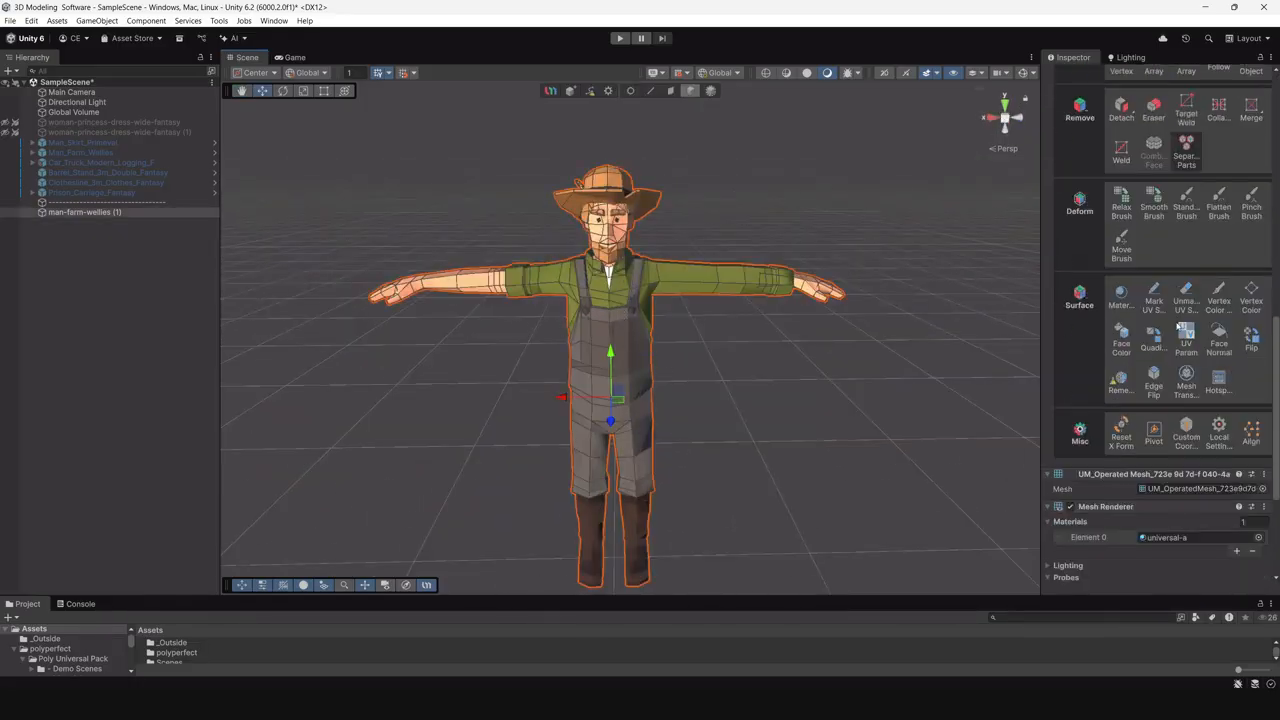
{"action": "middle_click_drag", "start_coordinate": [699, 394], "coordinate": [699, 323]}
{"action": "scroll", "coordinate": [699, 323], "scroll_direction": "down", "scroll_amount": 3}
{"action": "left_click_drag", "start_coordinate": [699, 323], "coordinate": [594, 295], "text": "alt"}
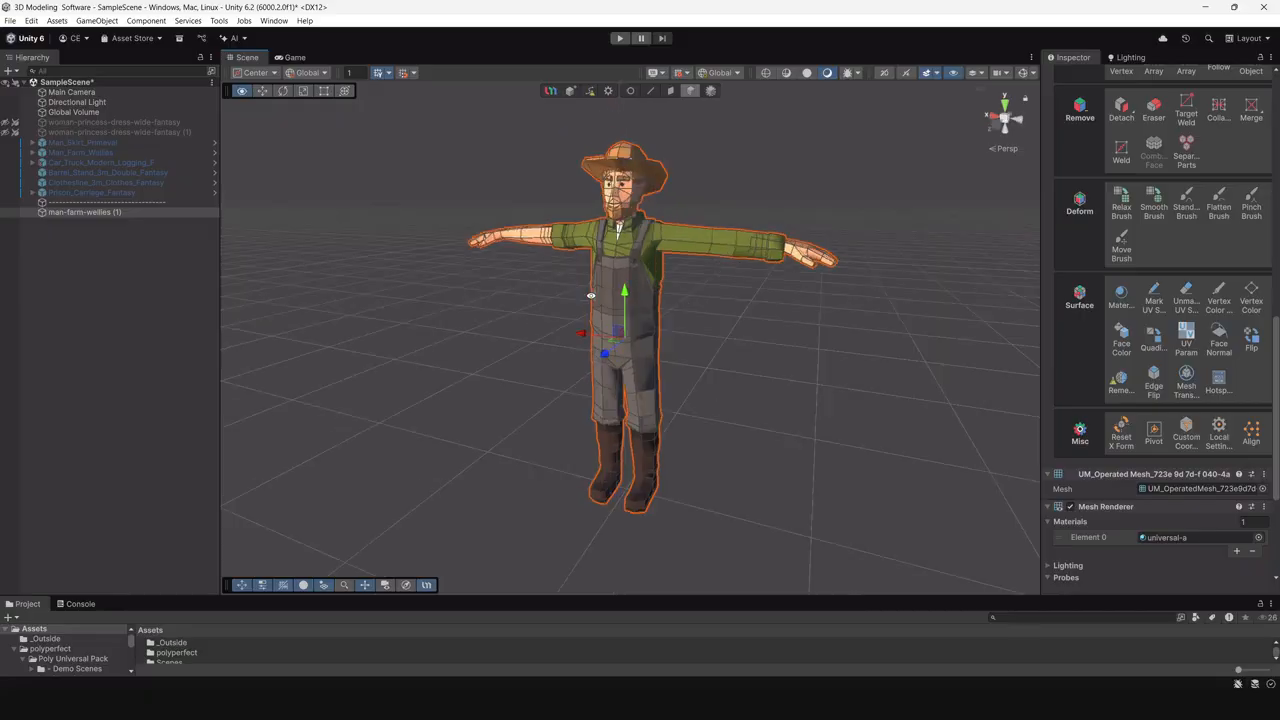
{"action": "scroll", "coordinate": [1195, 367], "scroll_direction": "down", "scroll_amount": 2}
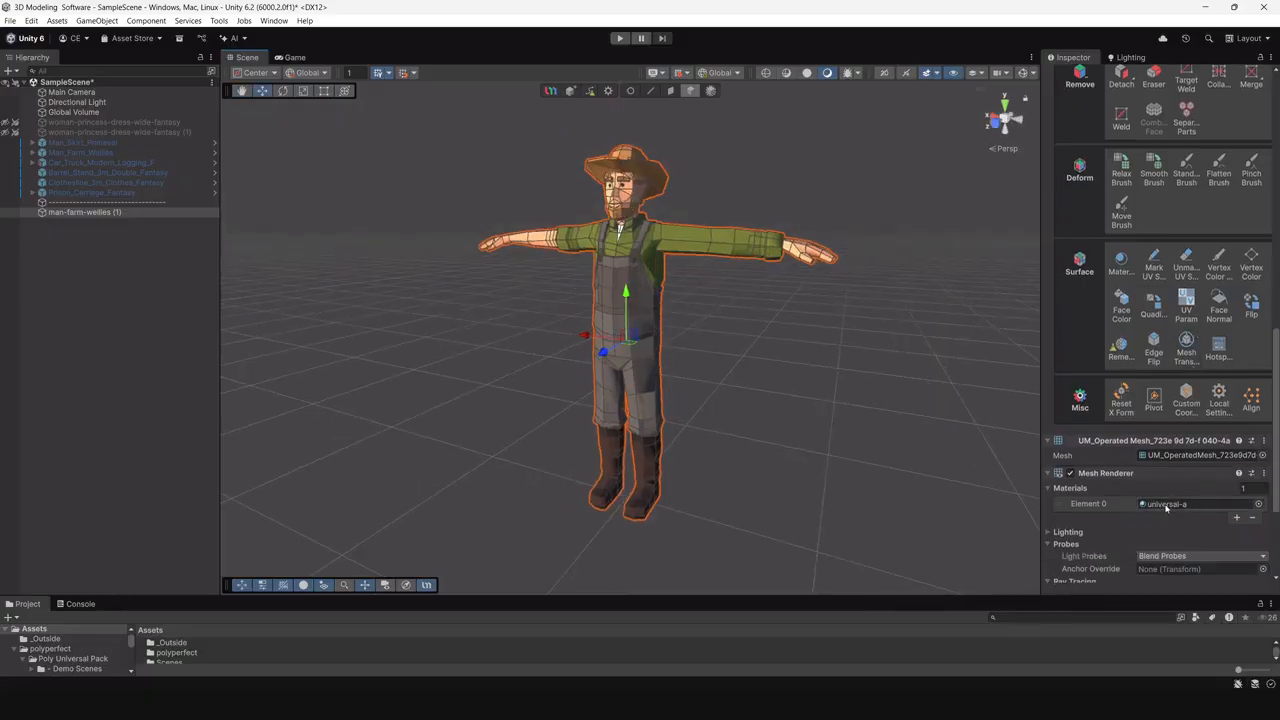
{"action": "left_click", "coordinate": [1159, 507]}
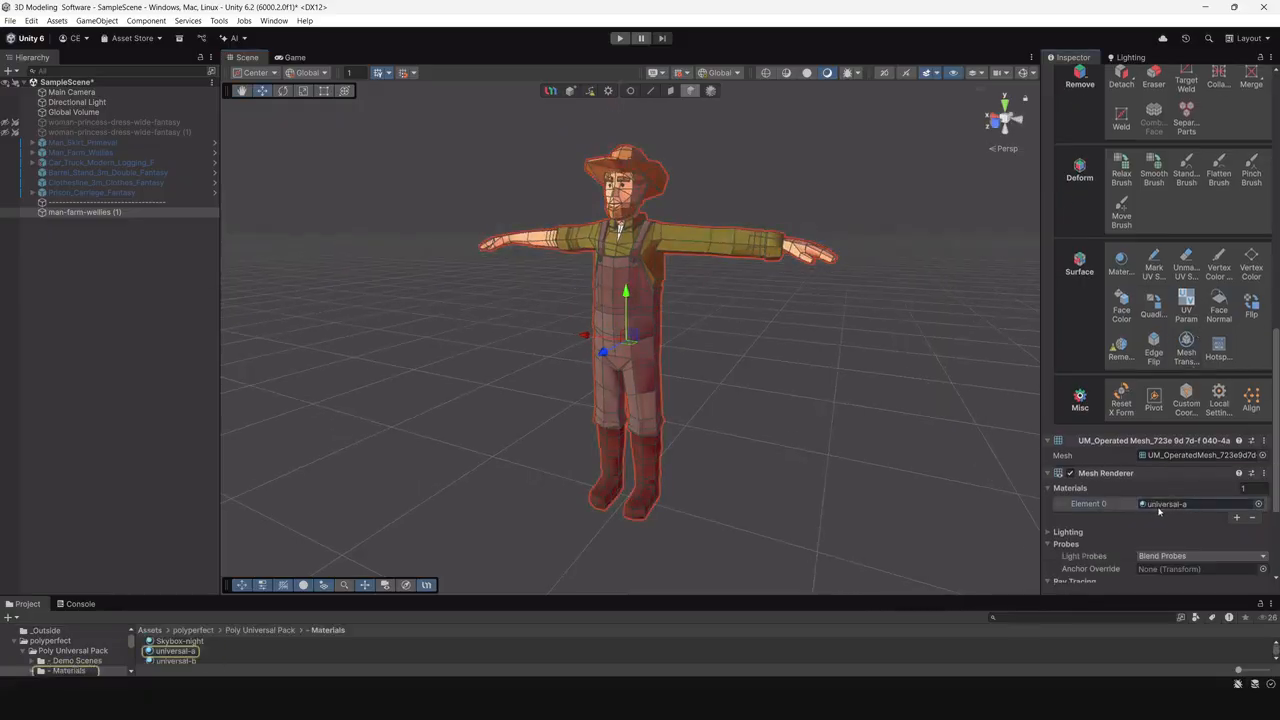
Open the universal-a material and enlarge its preview to examine the colour palette around the sphere.
{"action": "left_click", "coordinate": [176, 651]}
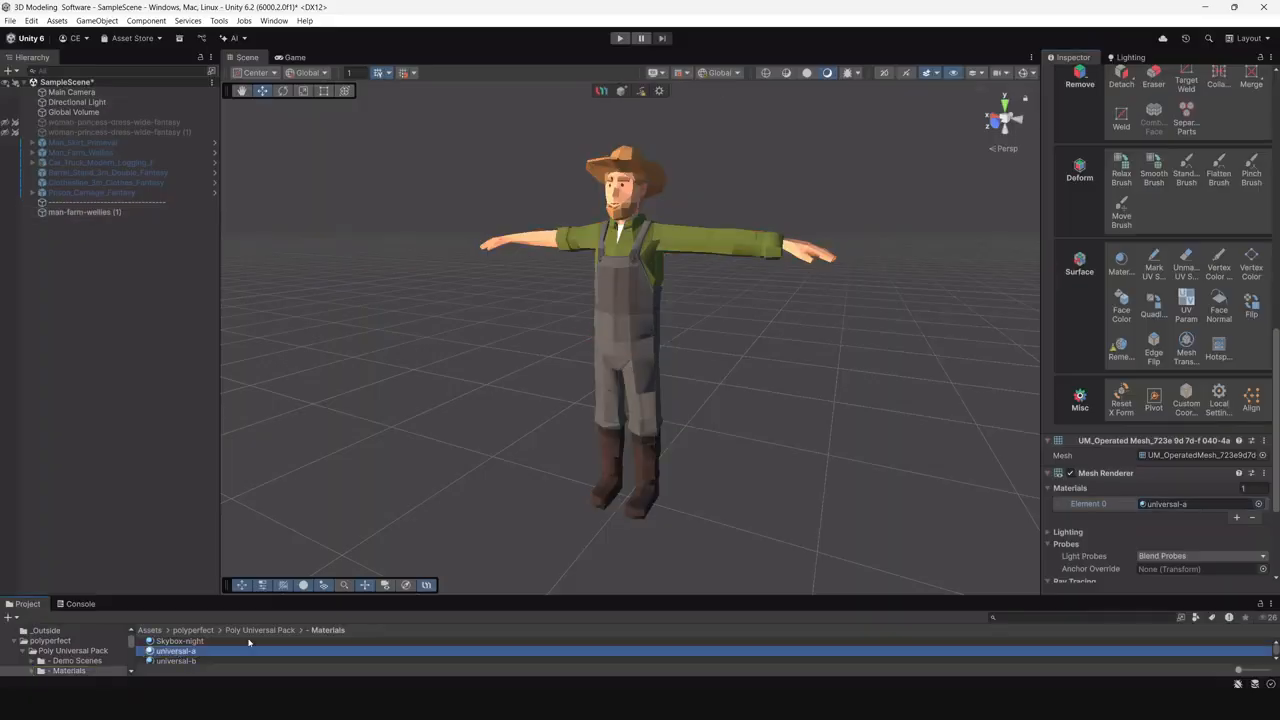
{"action": "left_click_drag", "start_coordinate": [1131, 447], "coordinate": [1126, 315]}
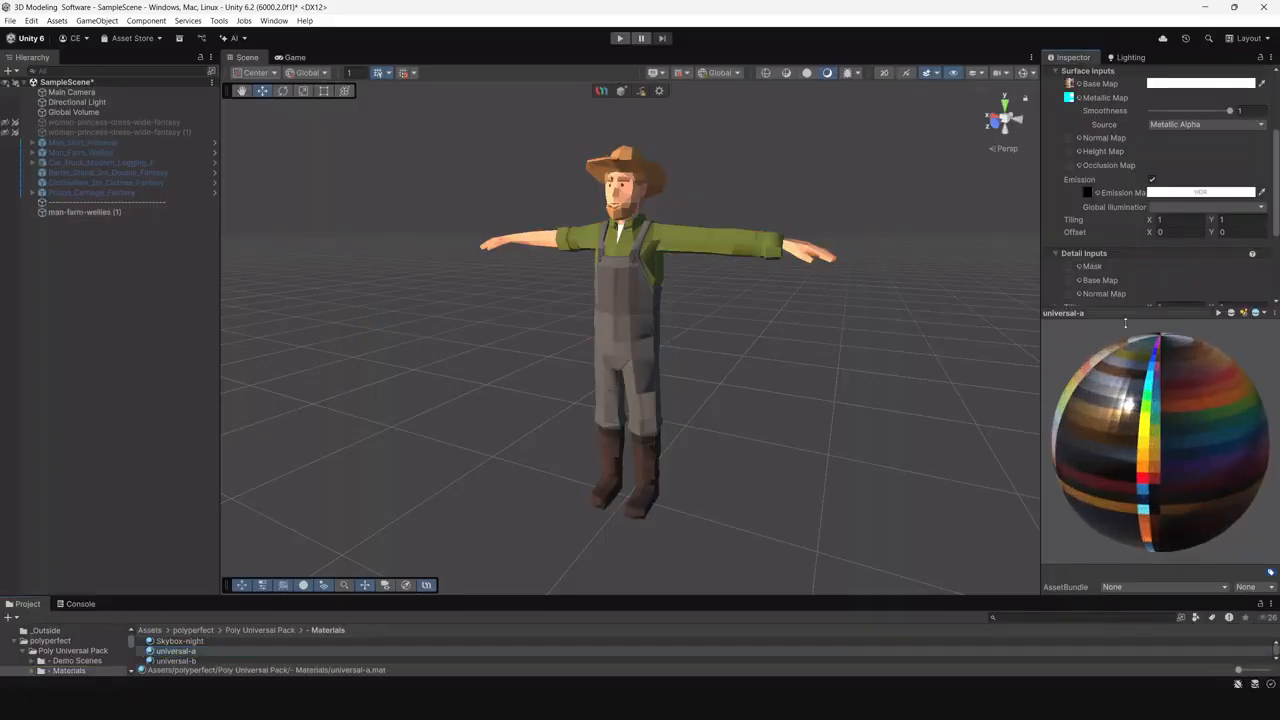
{"action": "left_click_drag", "start_coordinate": [1170, 424], "coordinate": [1114, 401]}
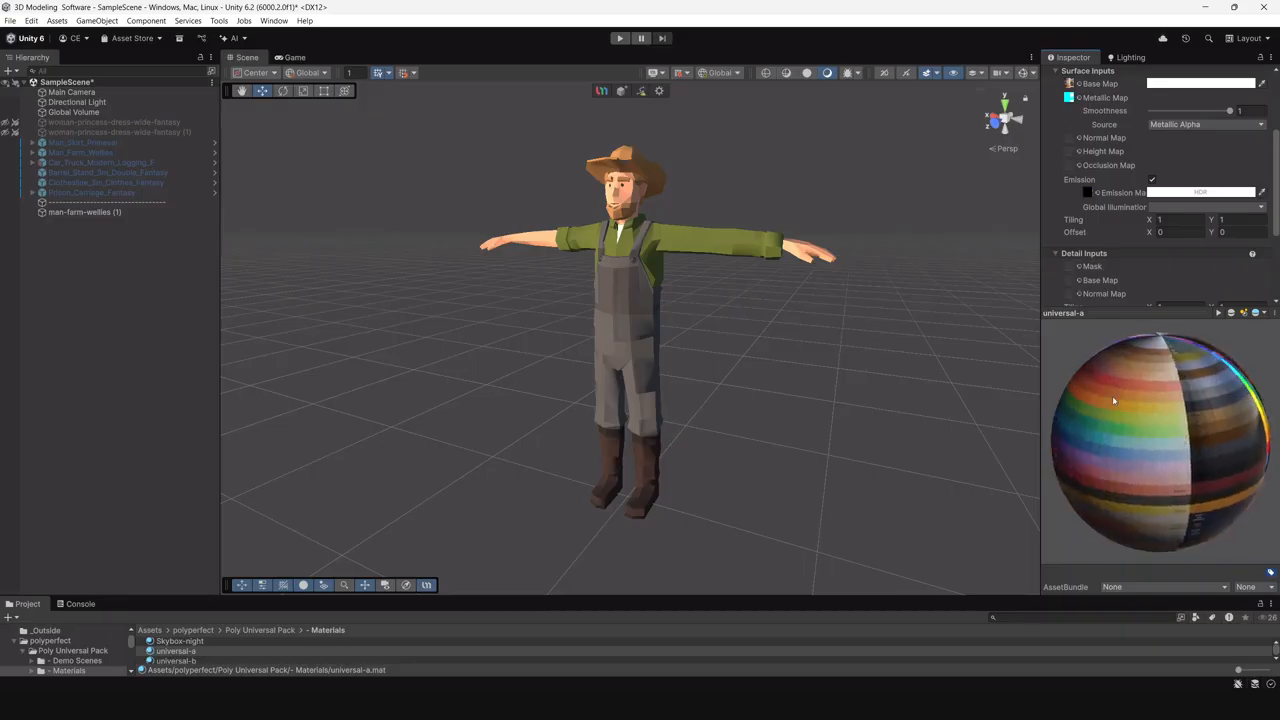
{"action": "left_click_drag", "start_coordinate": [1124, 452], "coordinate": [1133, 353]}
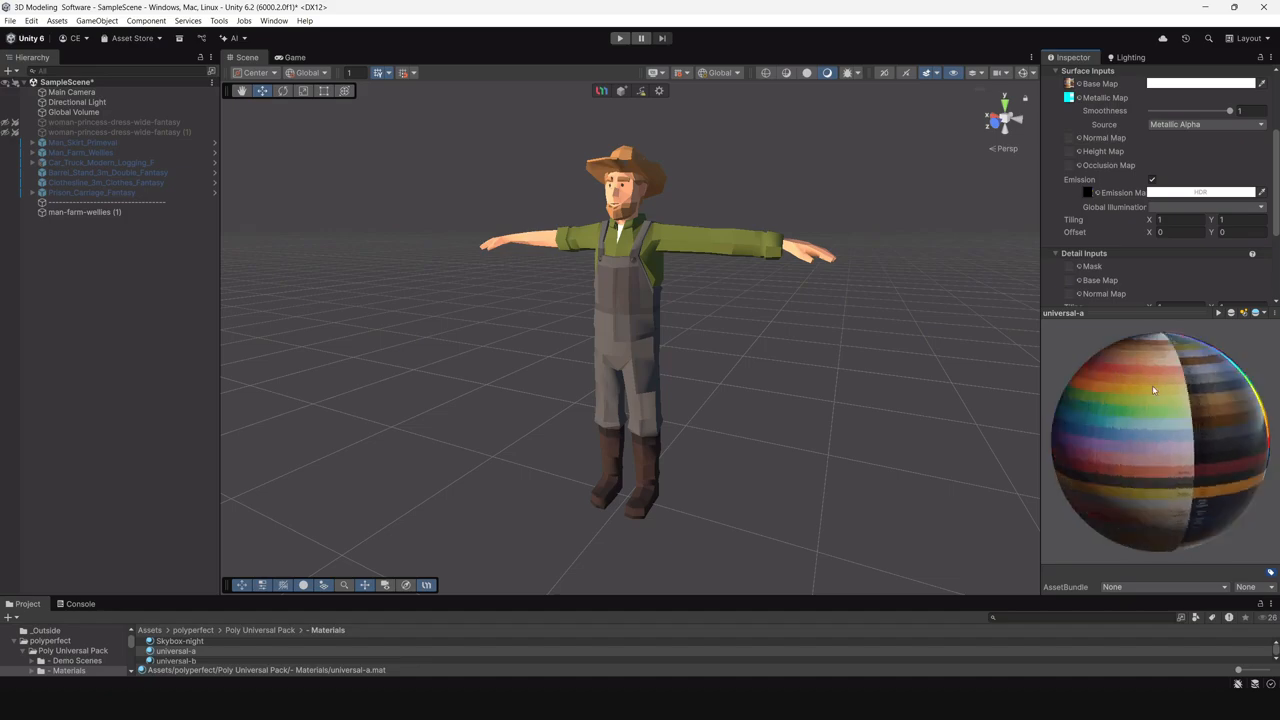
{"action": "left_click_drag", "start_coordinate": [1162, 433], "coordinate": [1180, 451]}
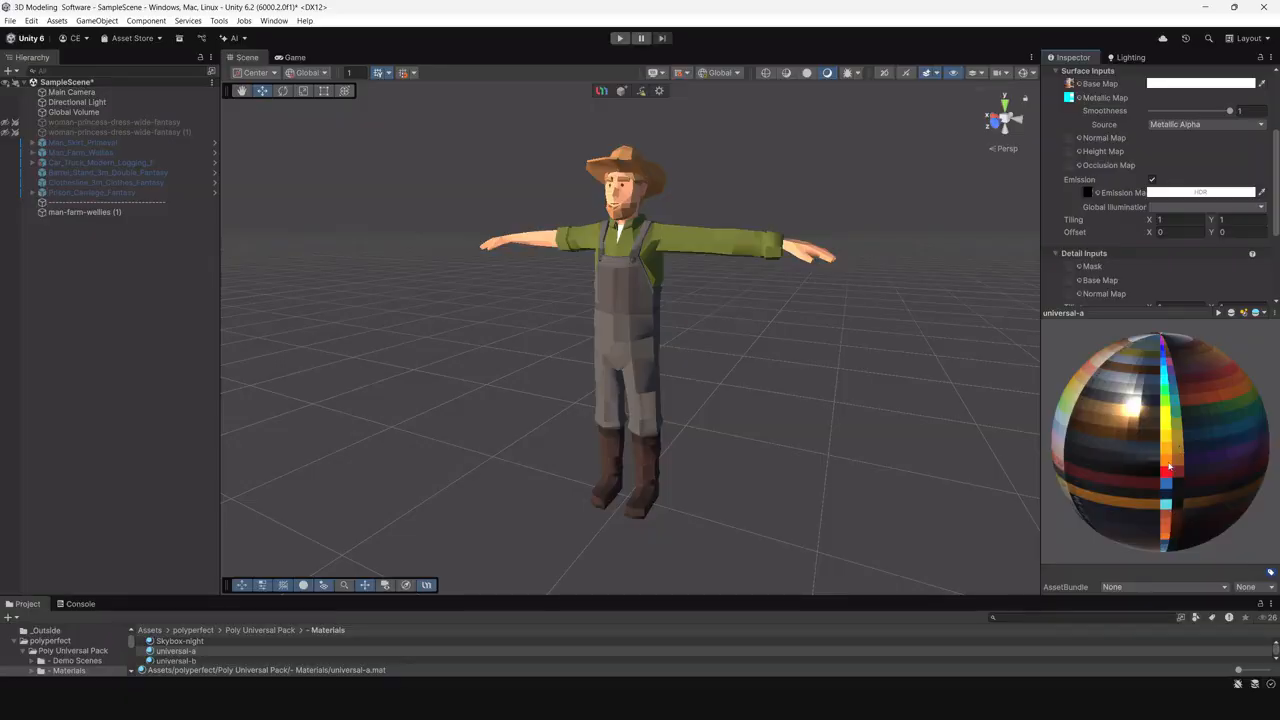
Collapse the material preview and examine the farmer's colours from several angles and distances.
{"action": "left_click_drag", "start_coordinate": [1092, 313], "coordinate": [1137, 568]}
{"action": "scroll", "coordinate": [1100, 316], "scroll_direction": "up", "scroll_amount": 3}
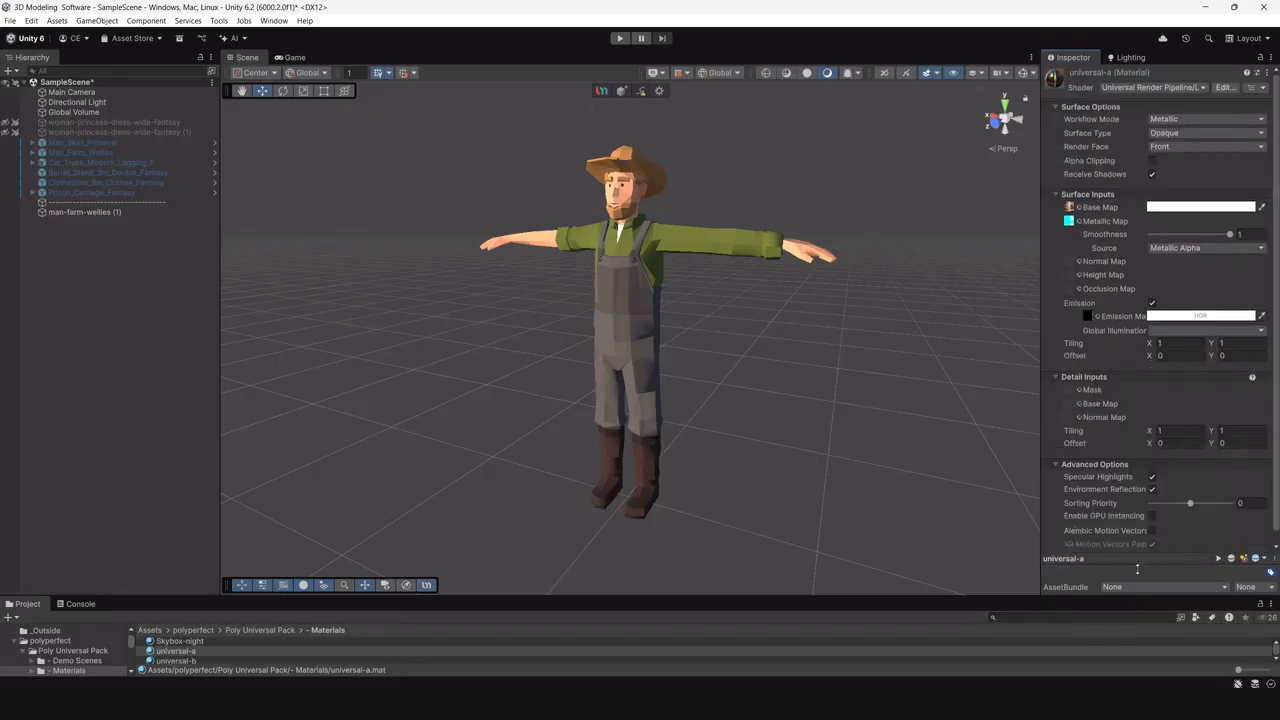
{"action": "scroll", "coordinate": [777, 303], "scroll_direction": "up", "scroll_amount": 3}
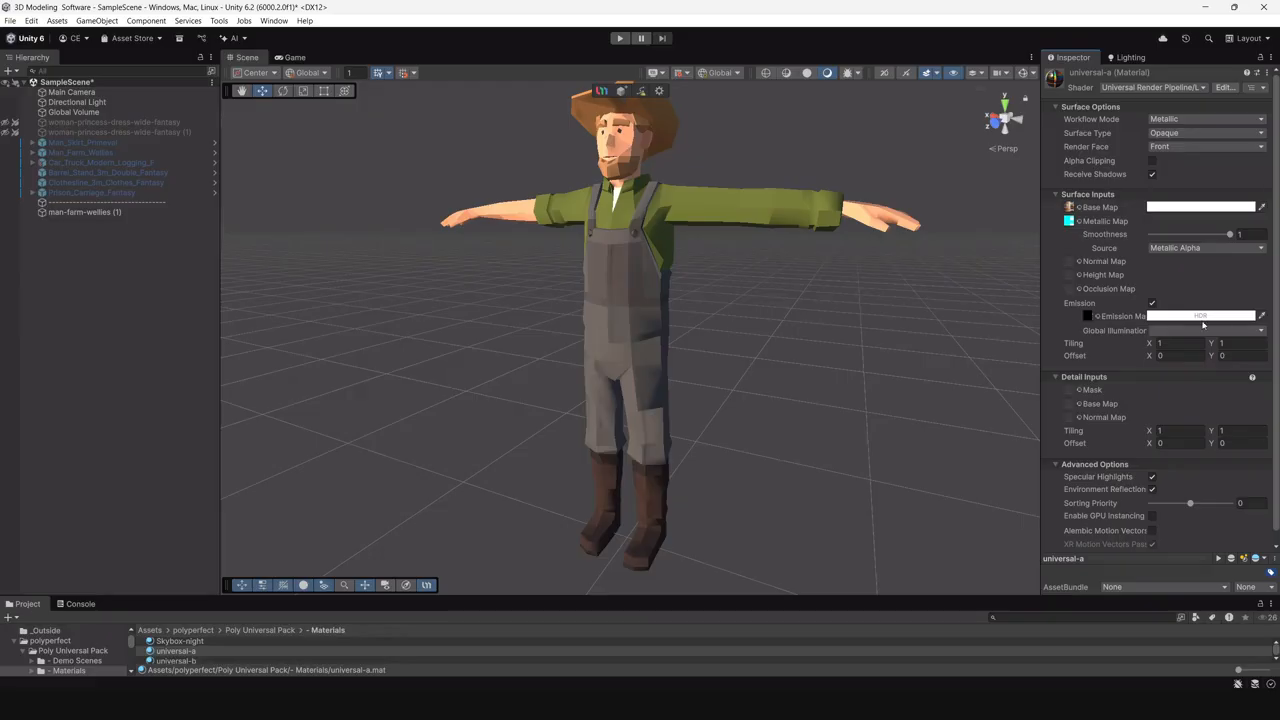
{"action": "mouse_move", "coordinate": [741, 342]}
{"action": "left_mouse_down", "text": "alt"}
{"action": "mouse_move", "coordinate": [766, 326]}
{"action": "mouse_move", "coordinate": [691, 280]}
{"action": "mouse_move", "coordinate": [771, 409]}
{"action": "mouse_move", "coordinate": [729, 356]}
{"action": "left_mouse_up", "text": "alt"}
{"action": "scroll", "coordinate": [691, 280], "scroll_direction": "down", "scroll_amount": 2}
{"action": "scroll", "coordinate": [740, 350], "scroll_direction": "up", "scroll_amount": 2}
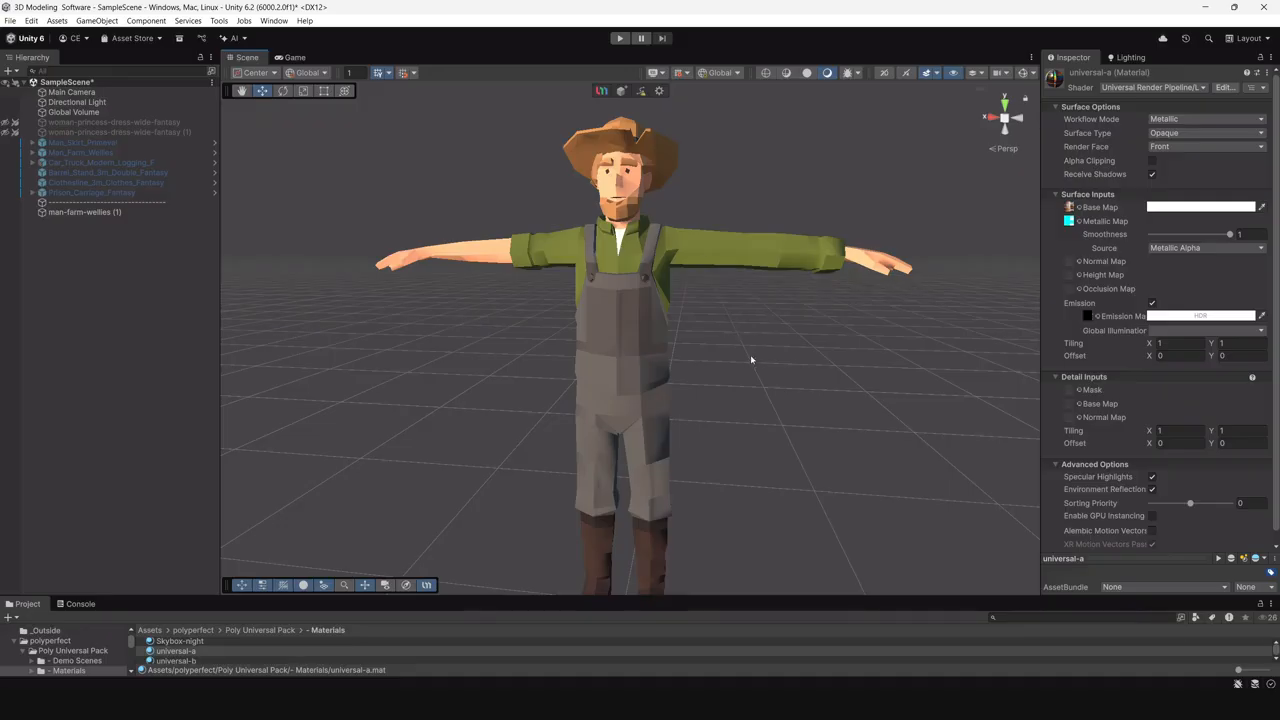
{"action": "scroll", "coordinate": [735, 332], "scroll_direction": "down", "scroll_amount": 4}
{"action": "mouse_move", "coordinate": [725, 318]}
{"action": "left_mouse_down", "text": "alt"}
{"action": "mouse_move", "coordinate": [732, 292]}
{"action": "mouse_move", "coordinate": [563, 326]}
{"action": "mouse_move", "coordinate": [721, 317]}
{"action": "left_mouse_up", "text": "alt"}
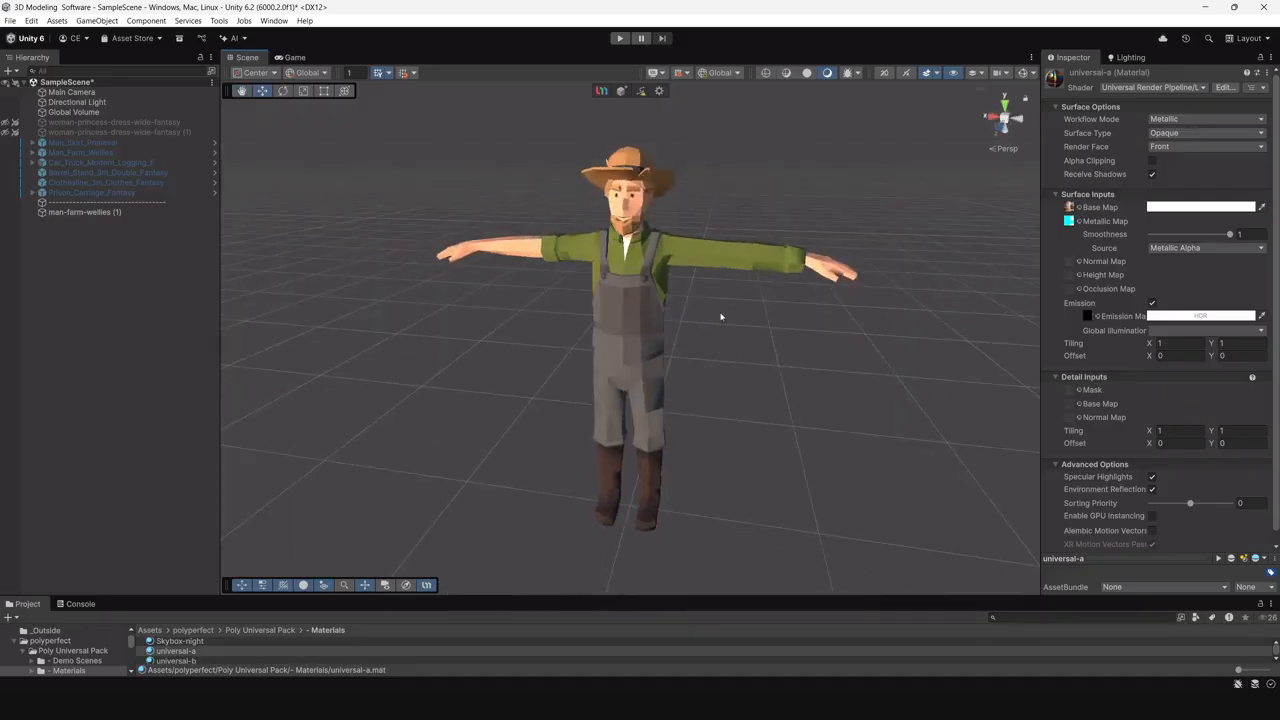
Reselect the farmer mesh and, in face mode, extend a left upper-sleeve face to its whole connected part with Isolate.
{"action": "left_click", "coordinate": [711, 264]}
{"action": "scroll", "coordinate": [740, 383], "scroll_direction": "up", "scroll_amount": 3}
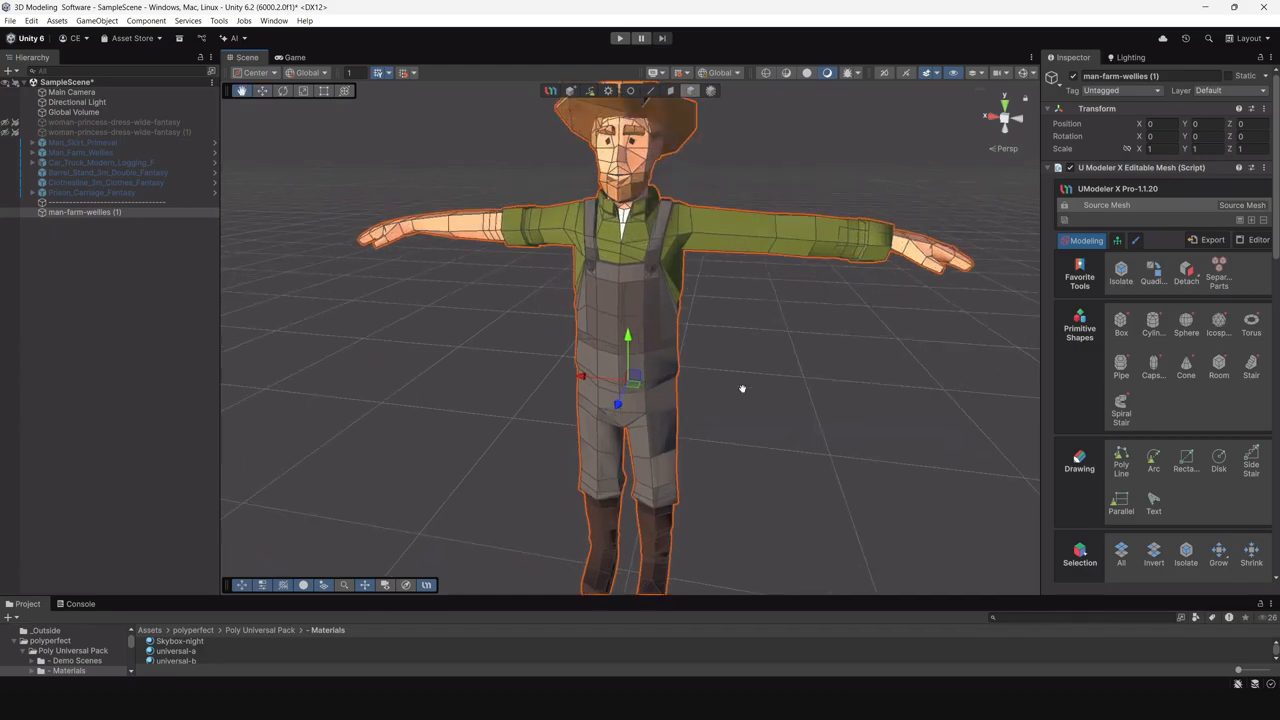
{"action": "left_click", "coordinate": [671, 91]}
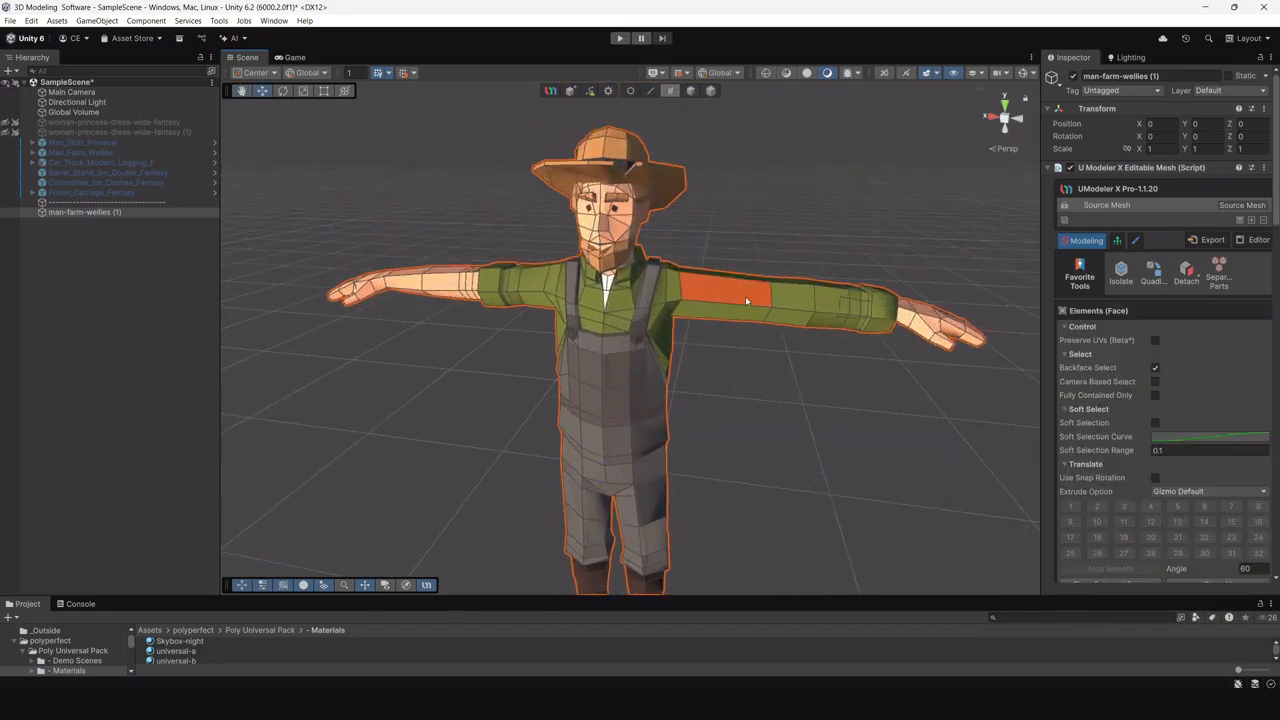
{"action": "left_click_drag", "start_coordinate": [745, 296], "coordinate": [855, 349], "text": "alt"}
{"action": "left_click", "coordinate": [771, 307]}
{"action": "left_click", "coordinate": [722, 287]}
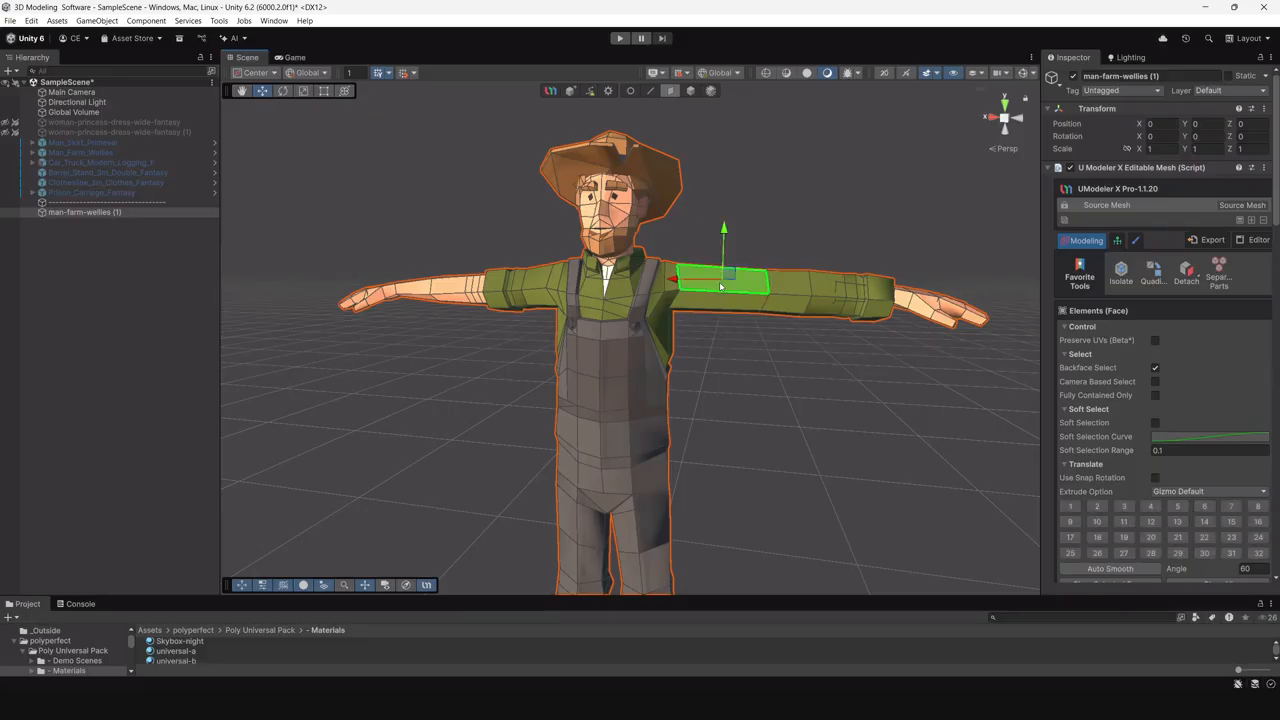
{"action": "left_click", "coordinate": [1126, 281]}
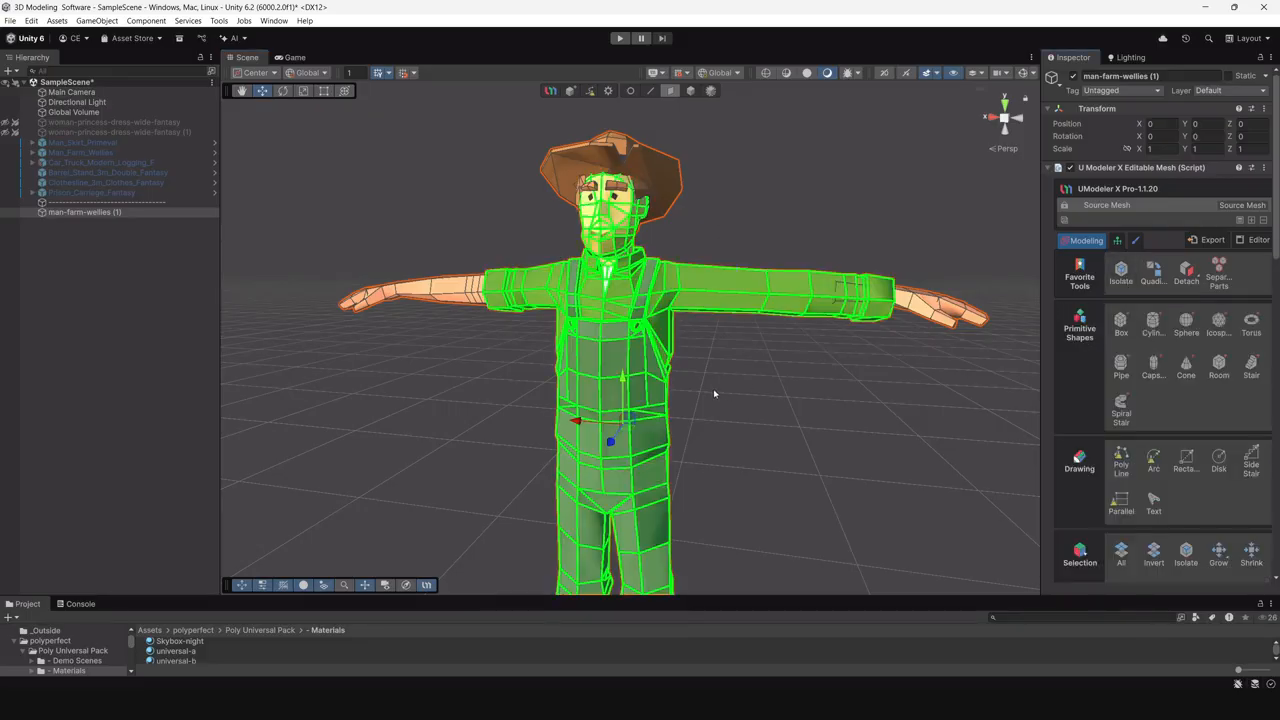
Replace the current mesh selection with the front and top faces of the left sleeve, from the shoulder seam up to the cuff.
{"action": "left_click_drag", "start_coordinate": [714, 393], "coordinate": [734, 373], "text": "alt"}
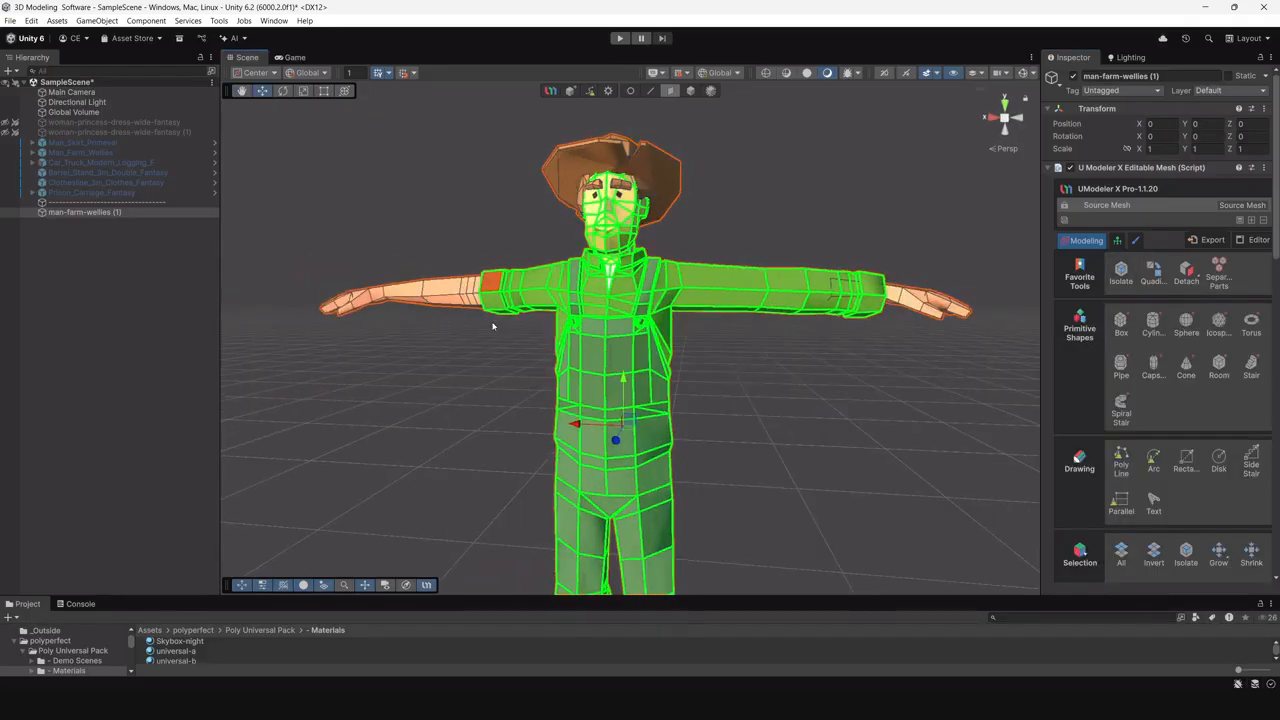
{"action": "left_click_drag", "start_coordinate": [720, 300], "coordinate": [696, 222], "text": "alt"}
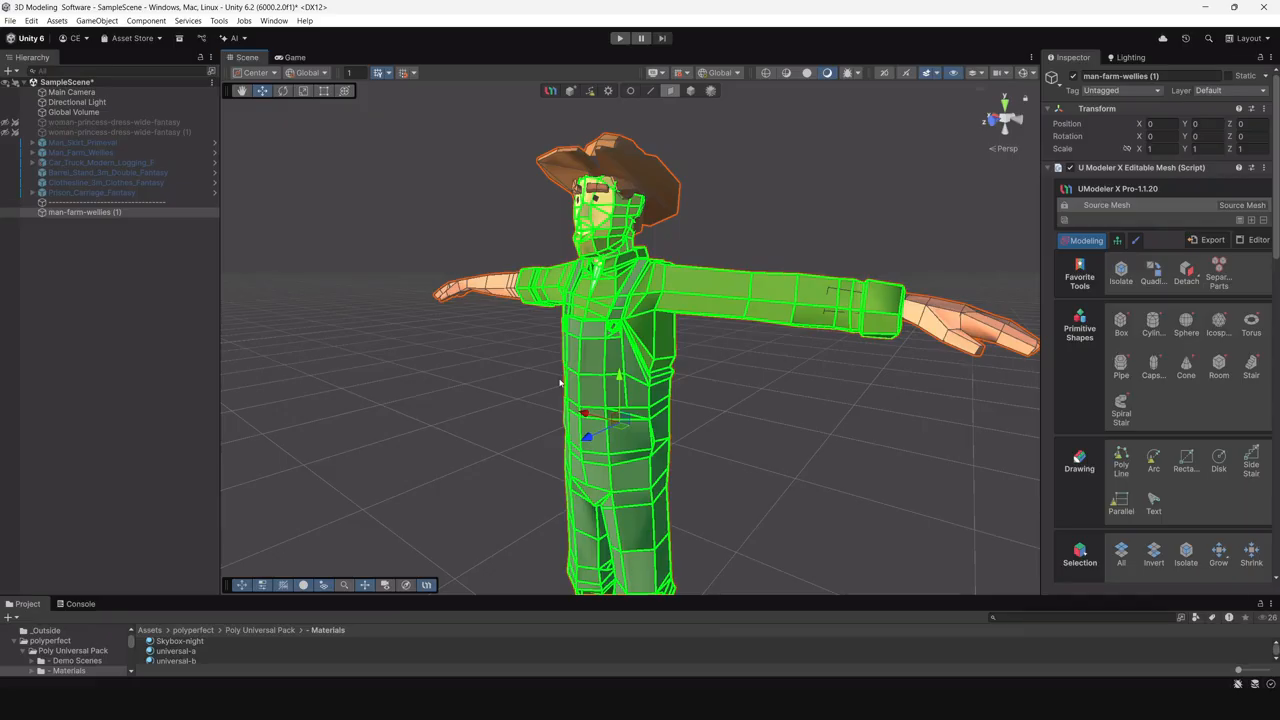
{"action": "left_click_drag", "start_coordinate": [684, 366], "coordinate": [778, 368], "text": "alt"}
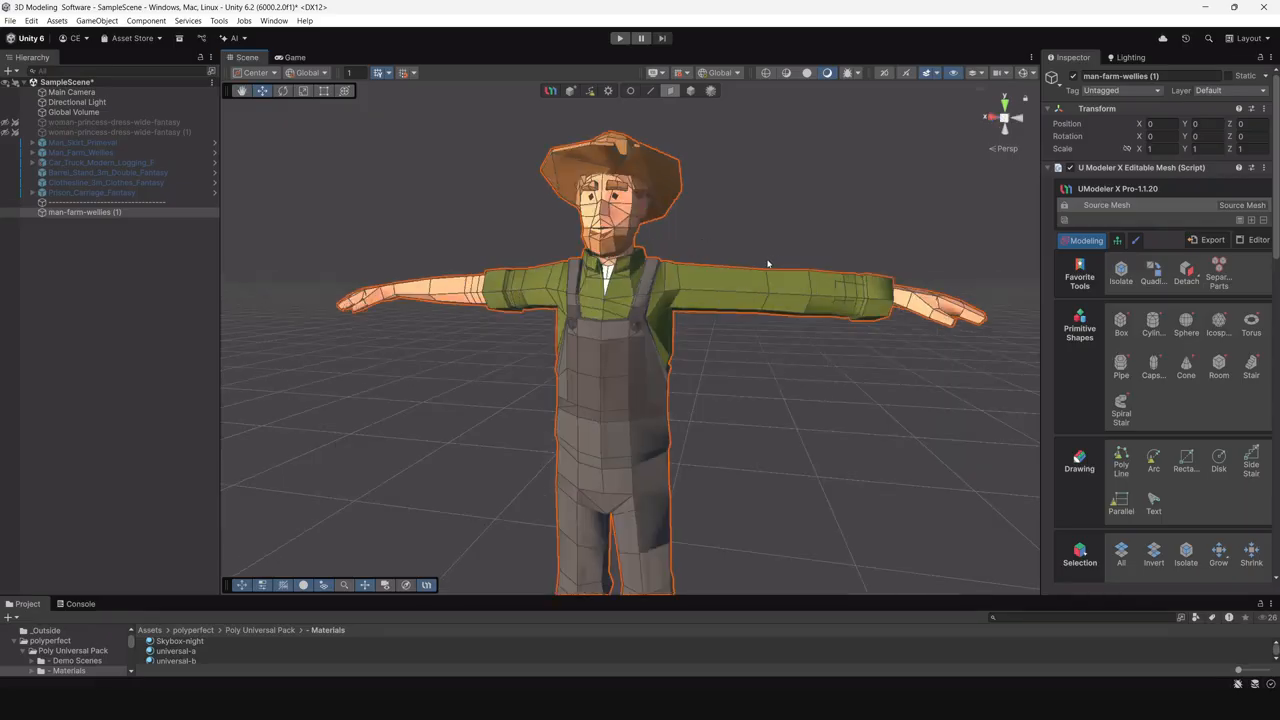
{"action": "left_click_drag", "start_coordinate": [750, 318], "coordinate": [640, 388]}
{"action": "right_click_drag", "start_coordinate": [757, 442], "coordinate": [816, 440], "text": "alt"}
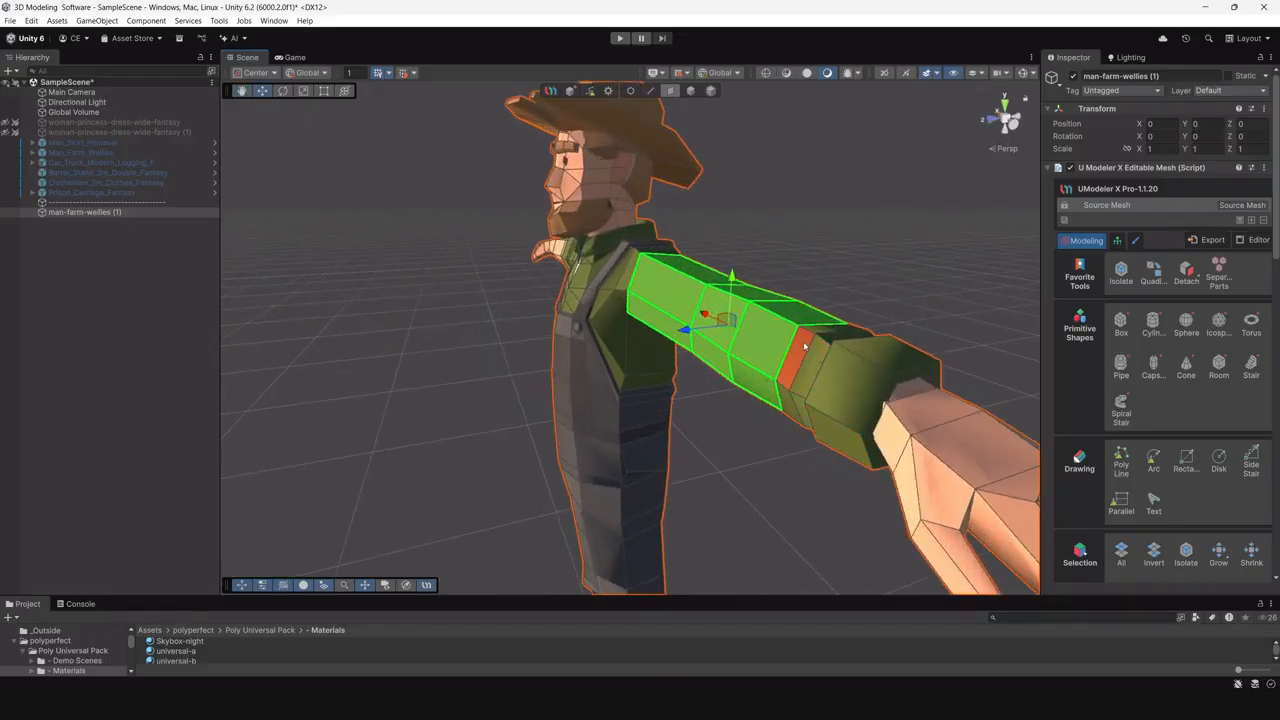
{"action": "left_click", "coordinate": [805, 346], "text": "shift"}
{"action": "left_click", "coordinate": [811, 361], "text": "shift"}
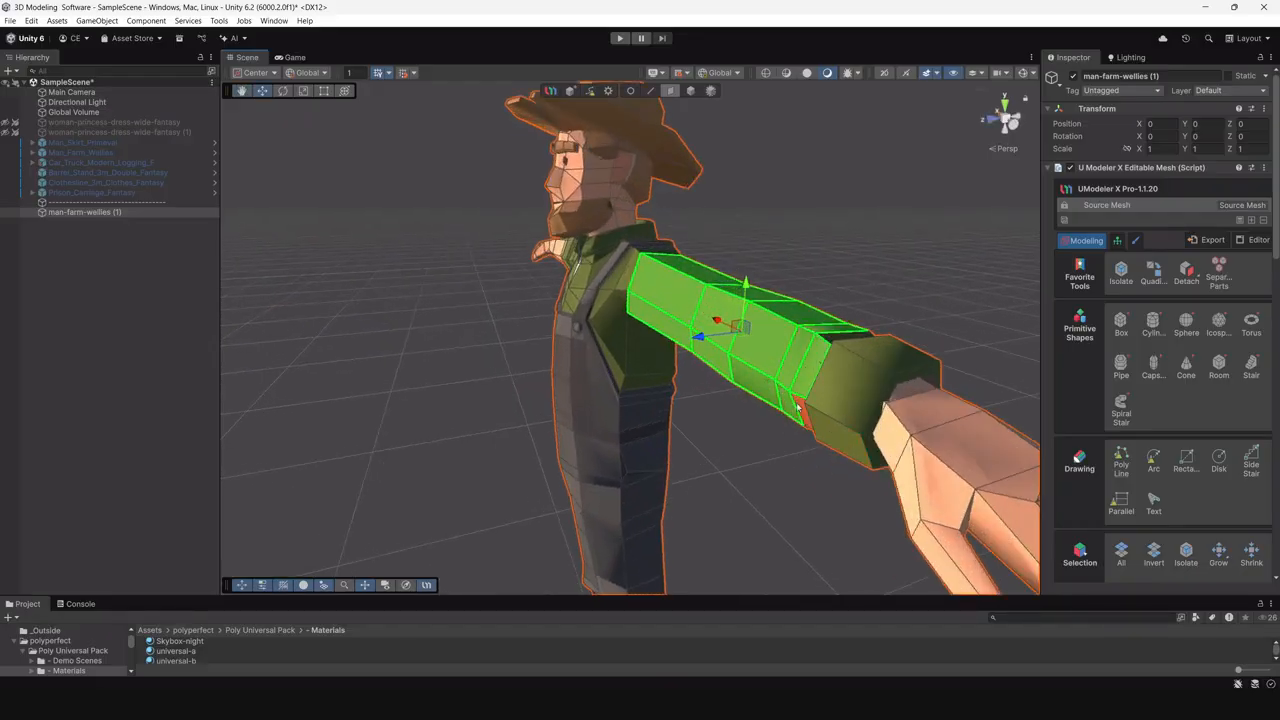
{"action": "left_click", "coordinate": [845, 390], "text": "shift"}
Add the left cuff's outer faces, underside and end rim around the wrist to the face selection.
{"action": "left_click_drag", "start_coordinate": [831, 442], "coordinate": [903, 268], "text": "alt"}
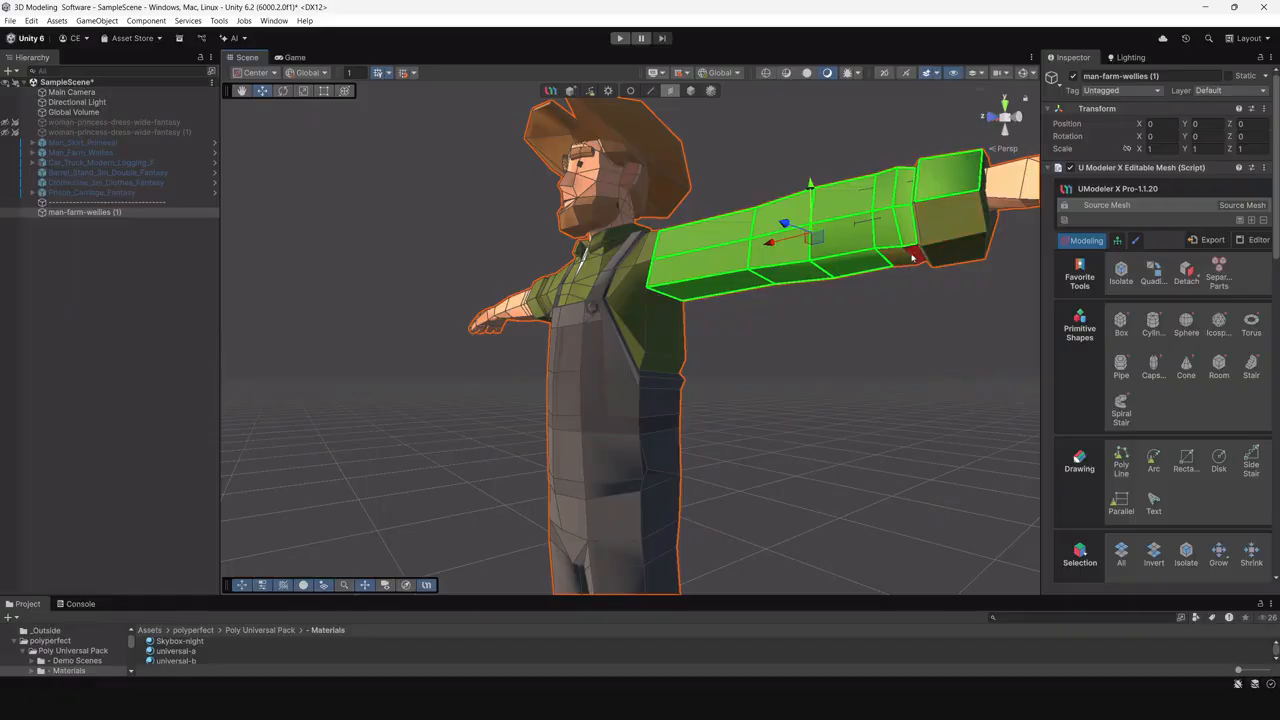
{"action": "left_click", "coordinate": [949, 239], "text": "shift"}
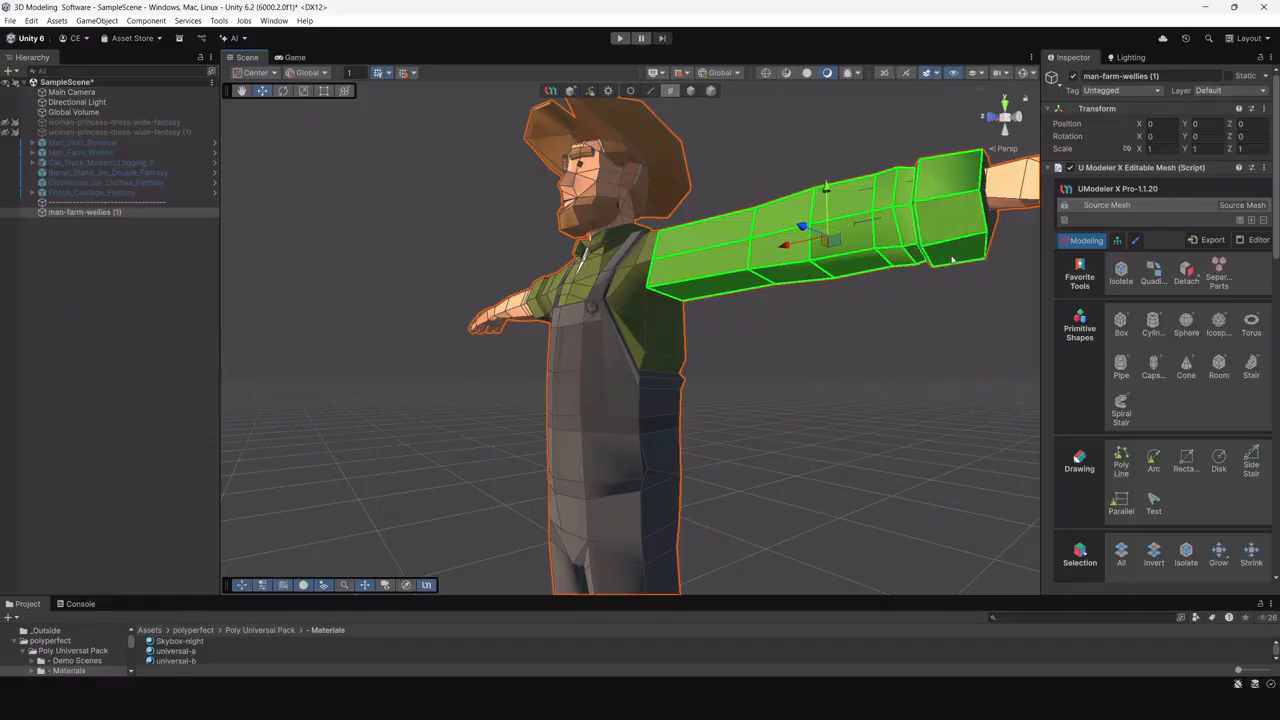
{"action": "key", "text": "f"}
{"action": "left_click_drag", "start_coordinate": [1018, 281], "coordinate": [777, 340], "text": "alt"}
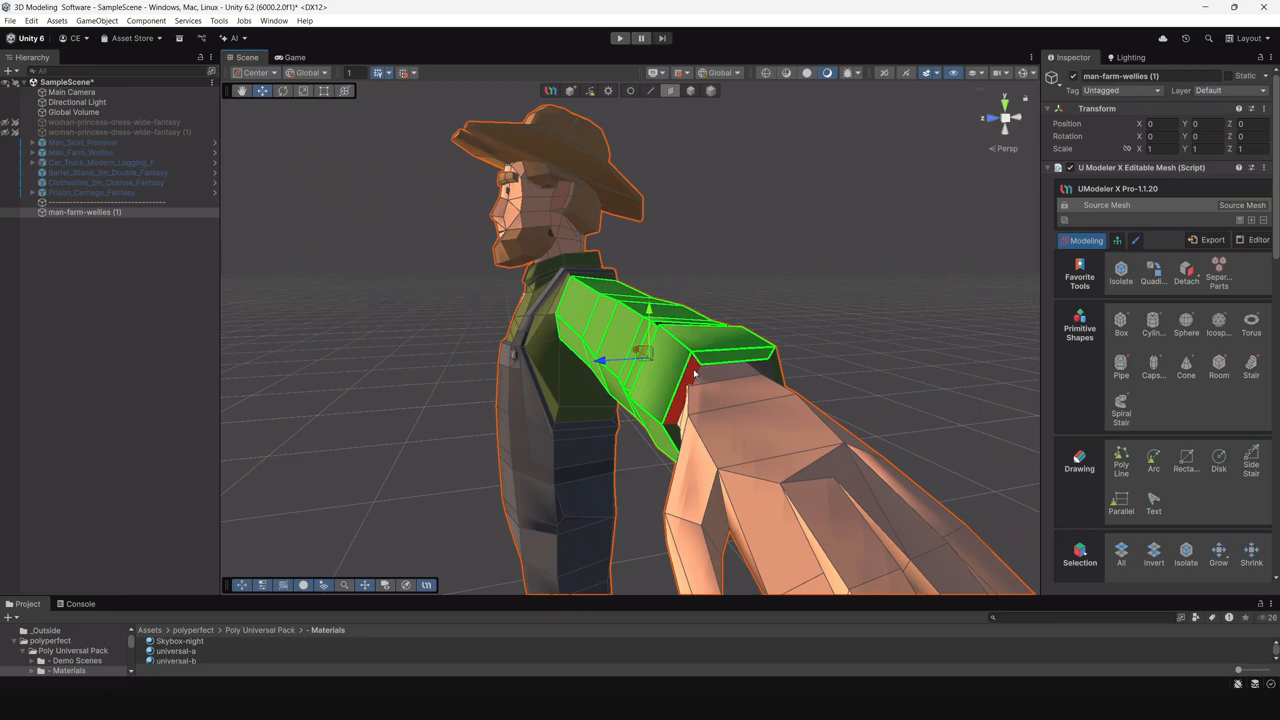
{"action": "left_click", "coordinate": [695, 374], "text": "shift"}
{"action": "left_click_drag", "start_coordinate": [668, 370], "coordinate": [690, 310], "text": "alt"}
{"action": "left_click", "coordinate": [803, 295], "text": "shift"}
{"action": "left_click", "coordinate": [592, 325], "text": "shift"}
{"action": "left_click", "coordinate": [669, 314], "text": "shift"}
{"action": "left_click", "coordinate": [627, 353], "text": "shift"}
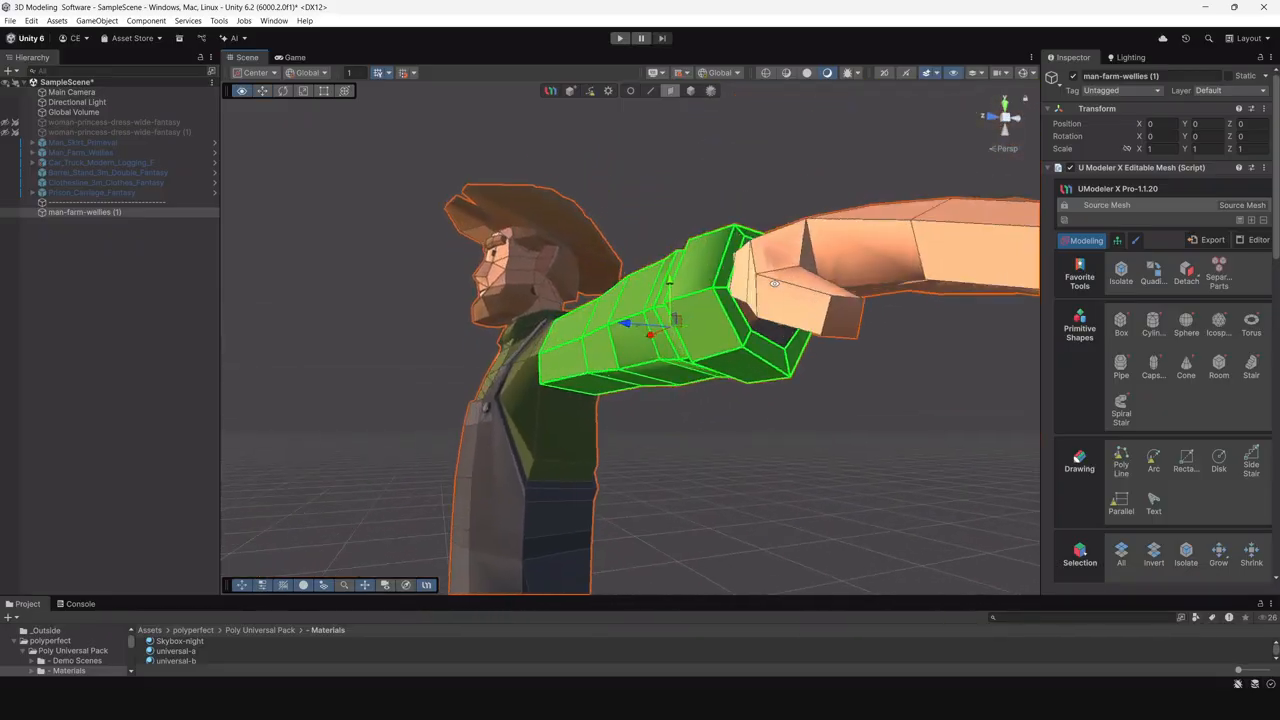
Add the remaining unselected faces on the rear and underside of the left sleeve near the cuff.
{"action": "left_click_drag", "start_coordinate": [851, 315], "coordinate": [511, 287], "text": "alt"}
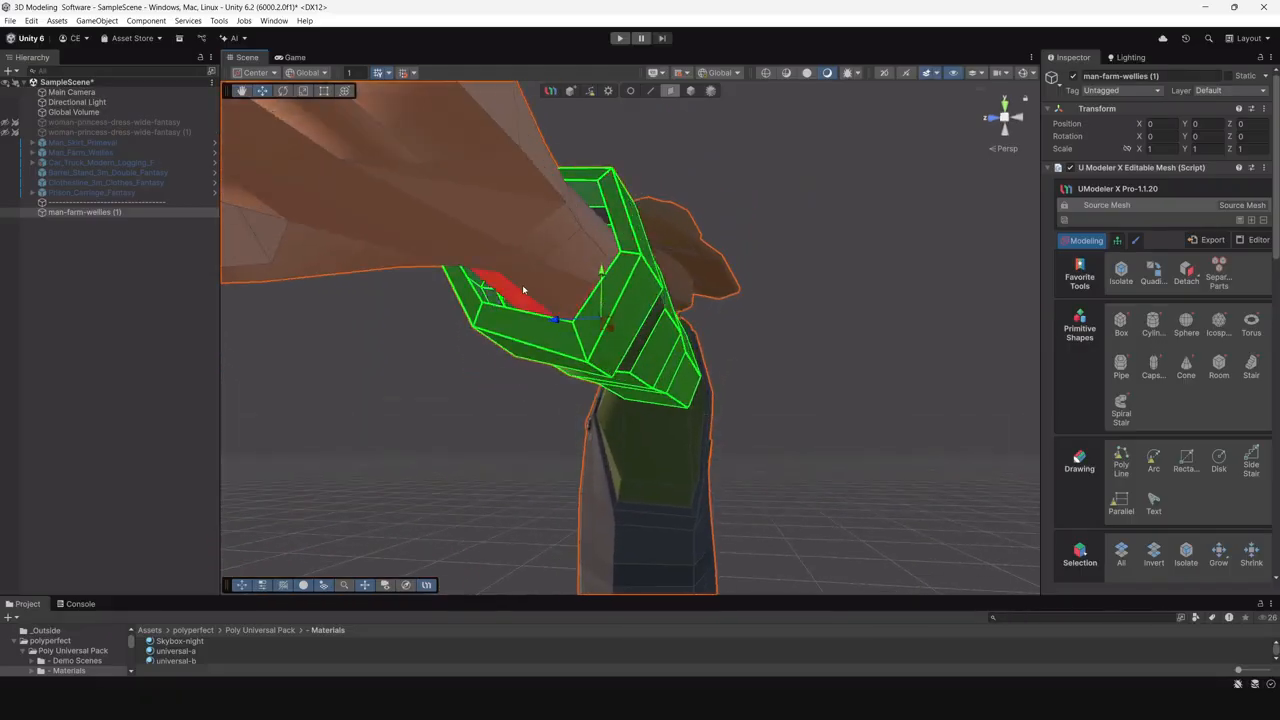
{"action": "left_click_drag", "start_coordinate": [604, 217], "coordinate": [469, 317], "text": "alt"}
{"action": "left_click", "coordinate": [440, 391], "text": "shift"}
{"action": "left_click", "coordinate": [452, 386], "text": "shift"}
{"action": "left_click", "coordinate": [474, 379], "text": "shift"}
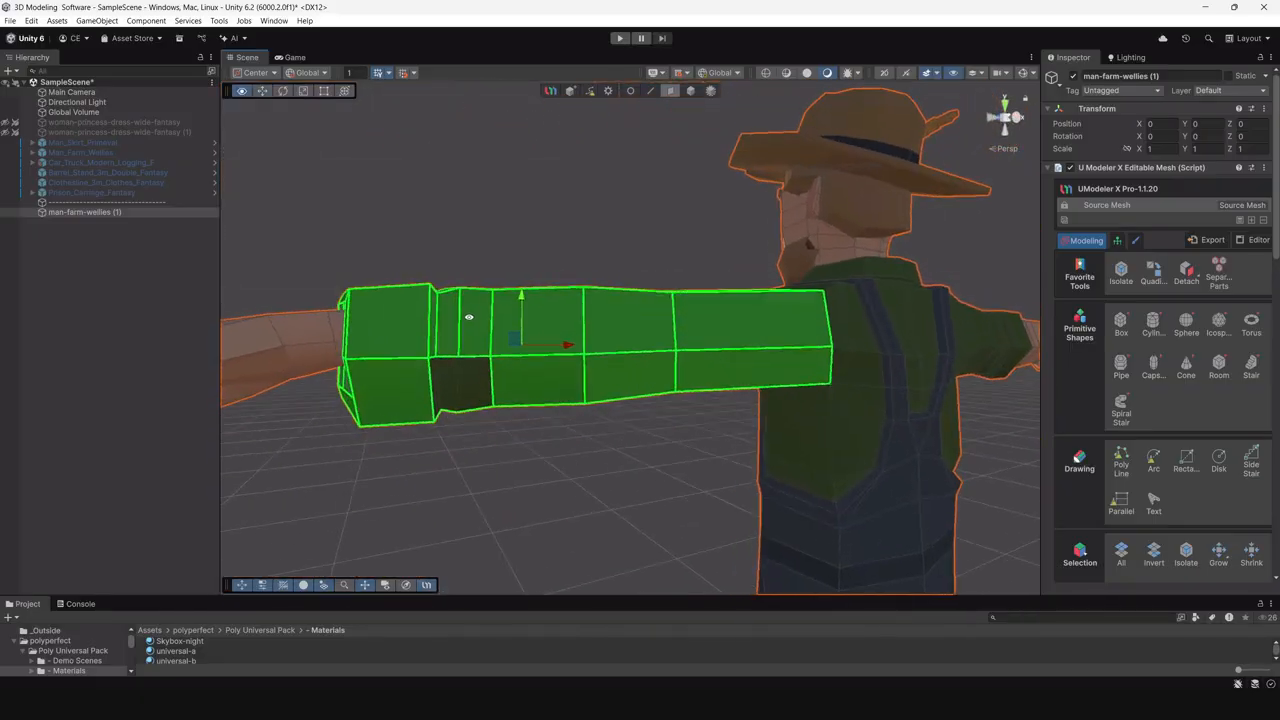
{"action": "left_click", "coordinate": [440, 372], "text": "shift"}
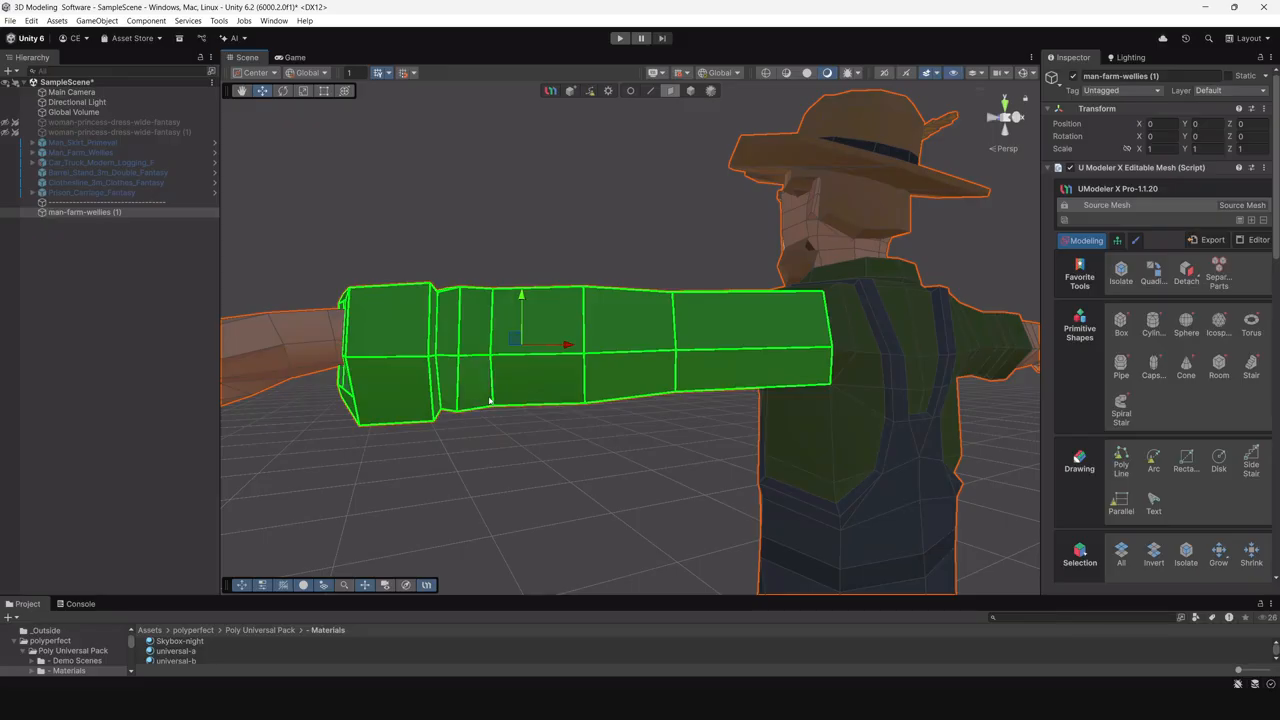
{"action": "left_click_drag", "start_coordinate": [489, 400], "coordinate": [540, 292], "text": "alt"}
{"action": "left_click", "coordinate": [548, 294], "text": "shift"}
Extend the selection to the shirt's left rear shoulder and shoulder-blade faces, up to the outer edge of the strap.
{"action": "left_click_drag", "start_coordinate": [731, 300], "coordinate": [611, 329], "text": "alt"}
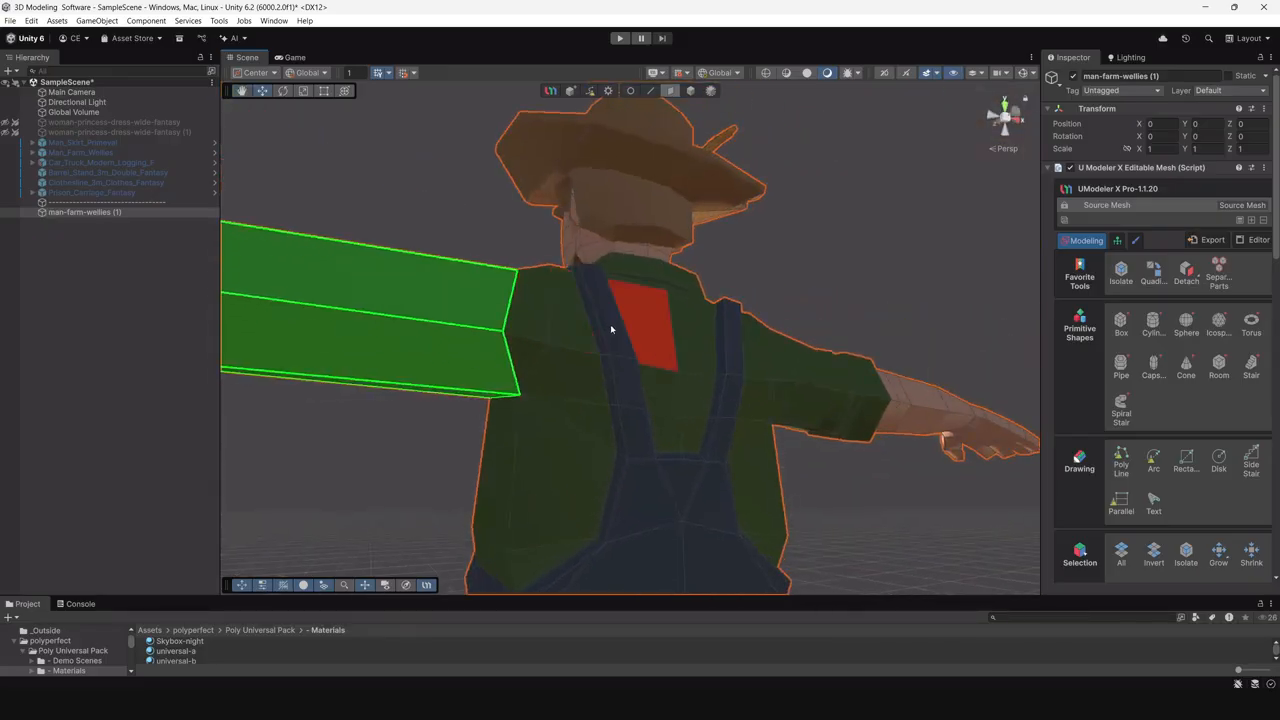
{"action": "left_click", "coordinate": [529, 303], "text": "shift"}
{"action": "left_click", "coordinate": [572, 305], "text": "shift"}
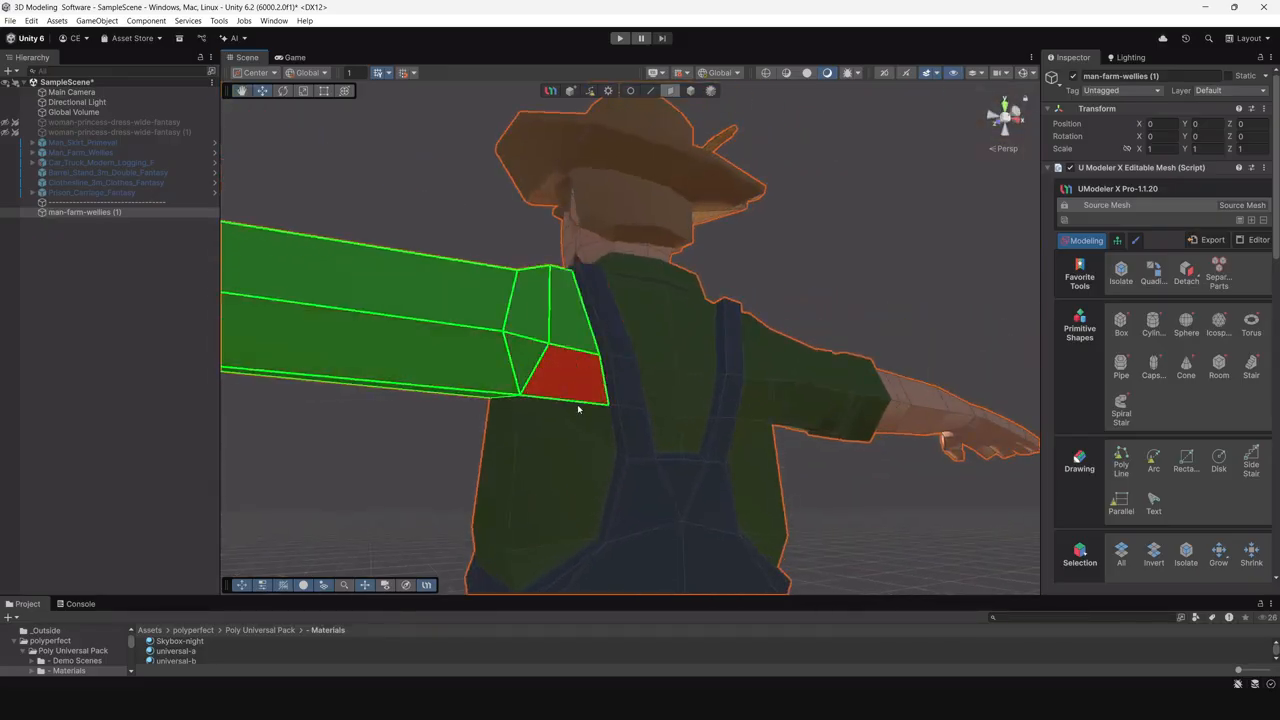
{"action": "left_click", "coordinate": [563, 441], "text": "shift"}
{"action": "left_click", "coordinate": [504, 461], "text": "shift"}
Add the shirt's left side faces below the armpit, down to the edge of the overalls.
{"action": "middle_click_drag", "start_coordinate": [598, 491], "coordinate": [653, 333]}
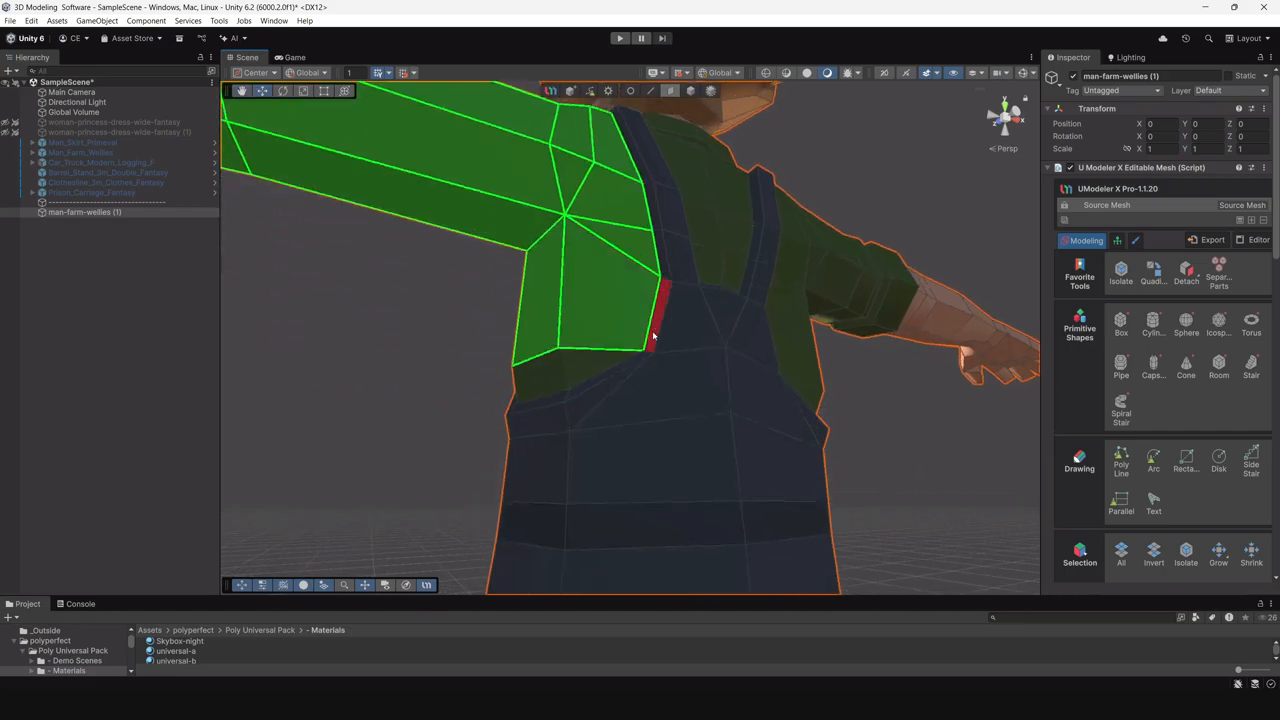
{"action": "left_click_drag", "start_coordinate": [653, 336], "coordinate": [740, 358], "text": "alt"}
{"action": "left_click", "coordinate": [637, 394], "text": "shift"}
{"action": "left_click", "coordinate": [675, 400], "text": "shift"}
{"action": "left_click_drag", "start_coordinate": [563, 388], "coordinate": [768, 392], "text": "alt"}
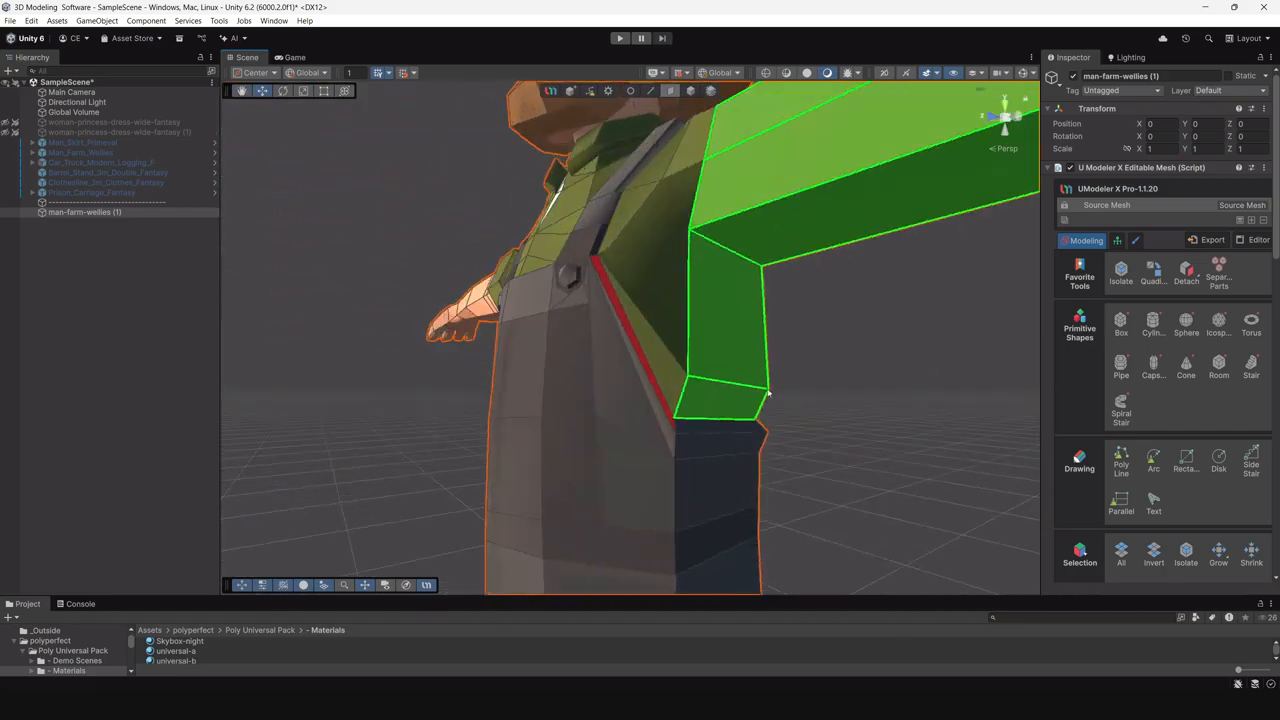
{"action": "left_click", "coordinate": [655, 305], "text": "shift"}
Add the left front shoulder and chest faces of the shirt lying outside the overall strap.
{"action": "left_click_drag", "start_coordinate": [655, 305], "coordinate": [740, 338], "text": "alt"}
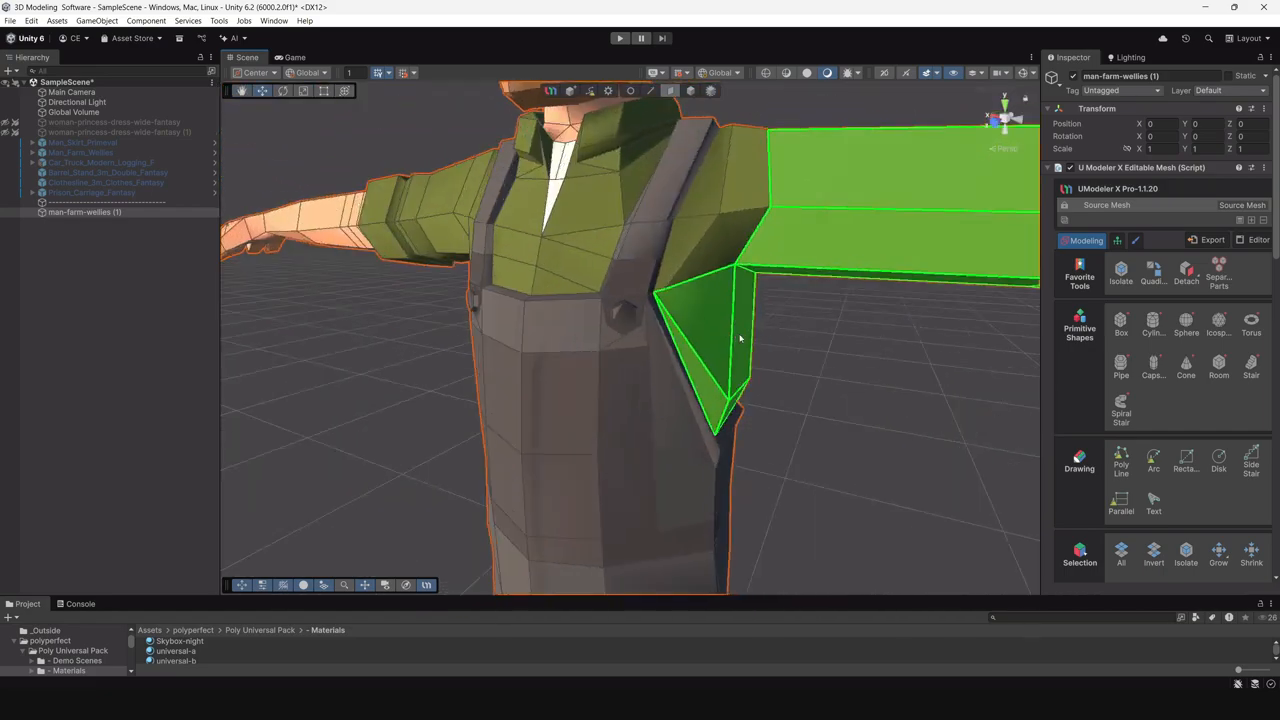
{"action": "left_click", "coordinate": [689, 249], "text": "shift"}
{"action": "left_click", "coordinate": [756, 182], "text": "shift"}
{"action": "left_click_drag", "start_coordinate": [730, 227], "coordinate": [623, 286], "text": "alt"}
{"action": "left_click", "coordinate": [688, 311], "text": "shift"}
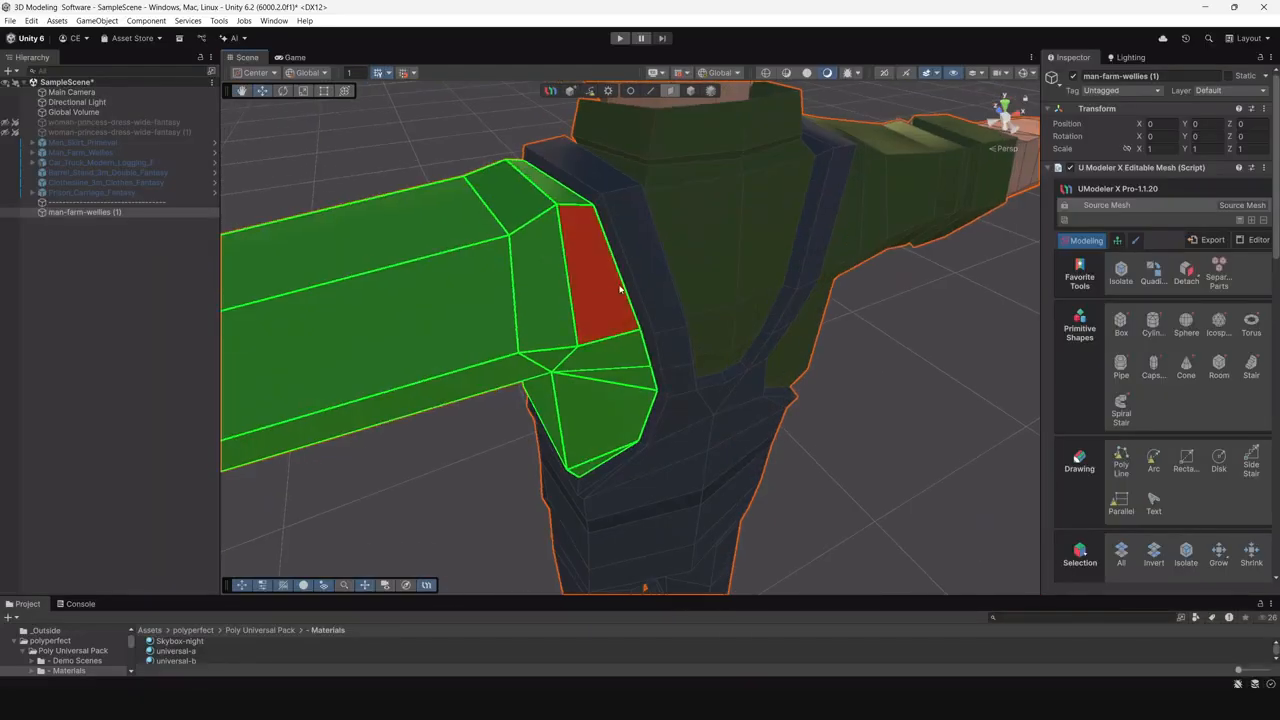
Add the left half of the rear collar and of the back panel between the overall straps.
{"action": "left_click", "coordinate": [608, 156], "text": "shift"}
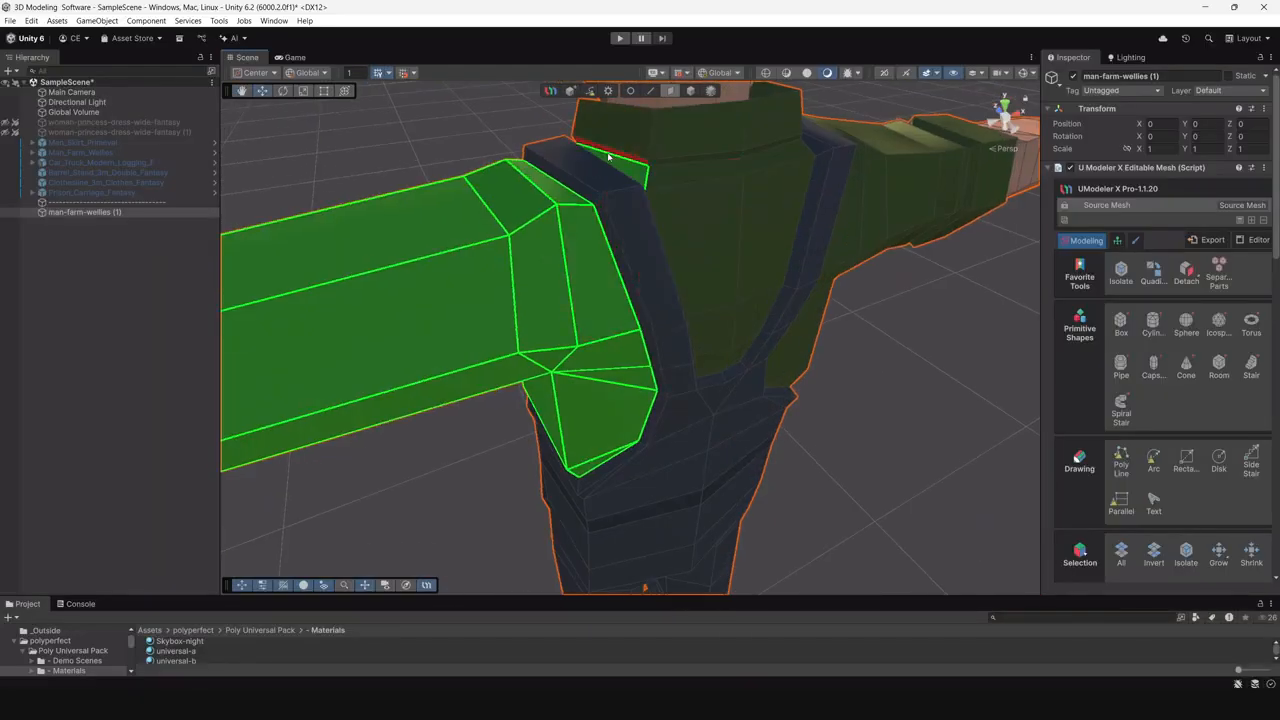
{"action": "left_click", "coordinate": [612, 122], "text": "shift"}
{"action": "left_click", "coordinate": [700, 125], "text": "shift"}
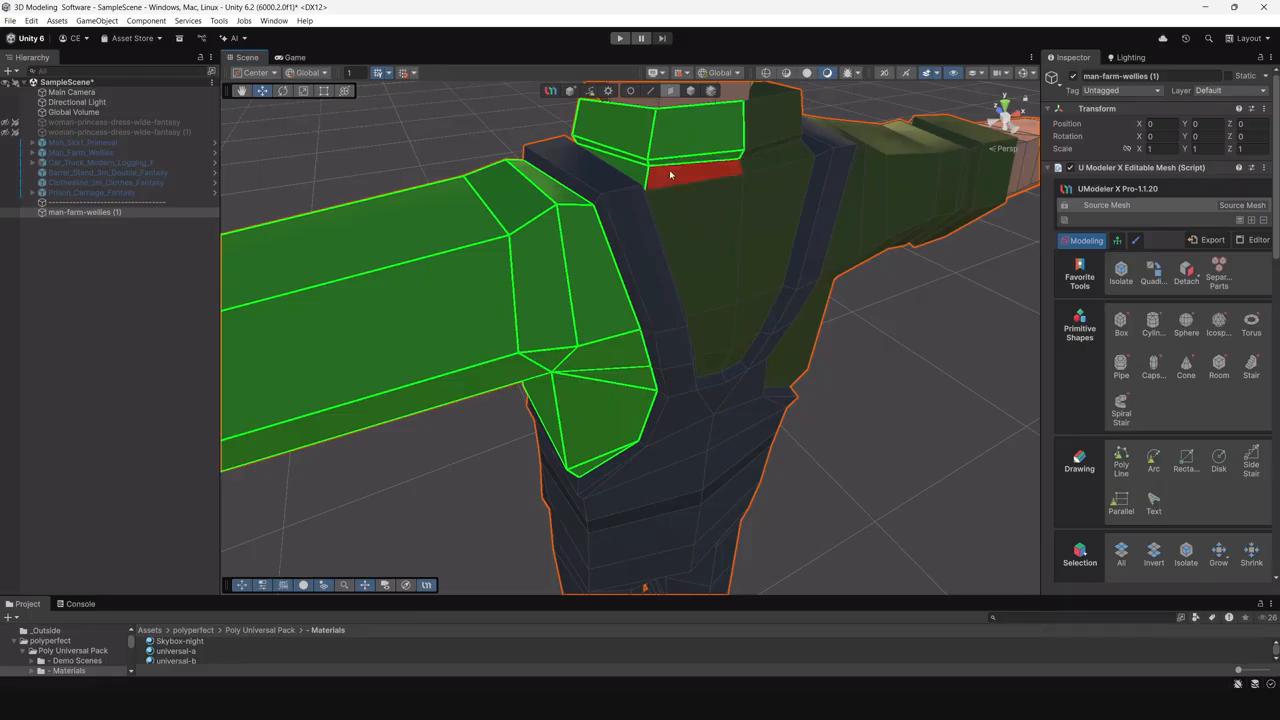
{"action": "left_click", "coordinate": [690, 178], "text": "shift"}
{"action": "left_click", "coordinate": [682, 230], "text": "shift"}
{"action": "left_click_drag", "start_coordinate": [682, 230], "coordinate": [634, 266], "text": "alt"}
{"action": "left_click", "coordinate": [666, 306], "text": "shift"}
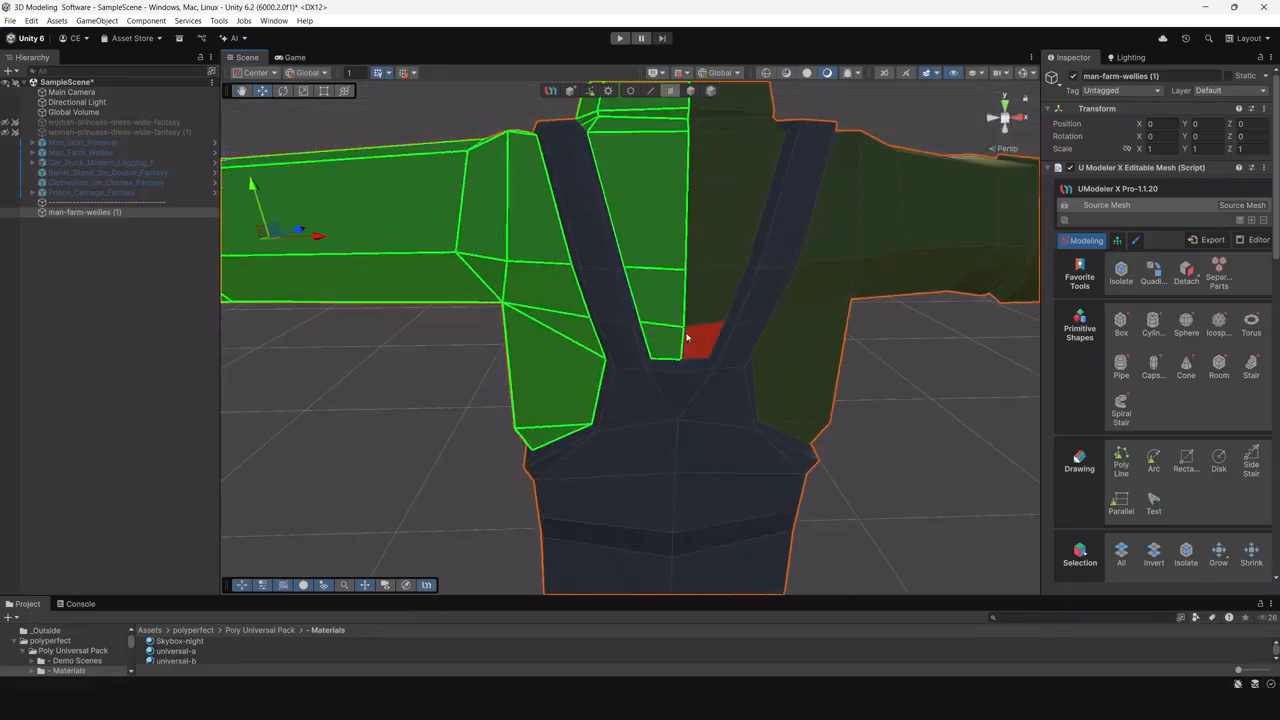
Add the right half of the back panel between the straps and the rest of the rear collar.
{"action": "left_click", "coordinate": [689, 339], "text": "shift"}
{"action": "left_click", "coordinate": [700, 302], "text": "shift"}
{"action": "left_click", "coordinate": [714, 231], "text": "shift"}
{"action": "left_click_drag", "start_coordinate": [752, 252], "coordinate": [720, 280], "text": "alt"}
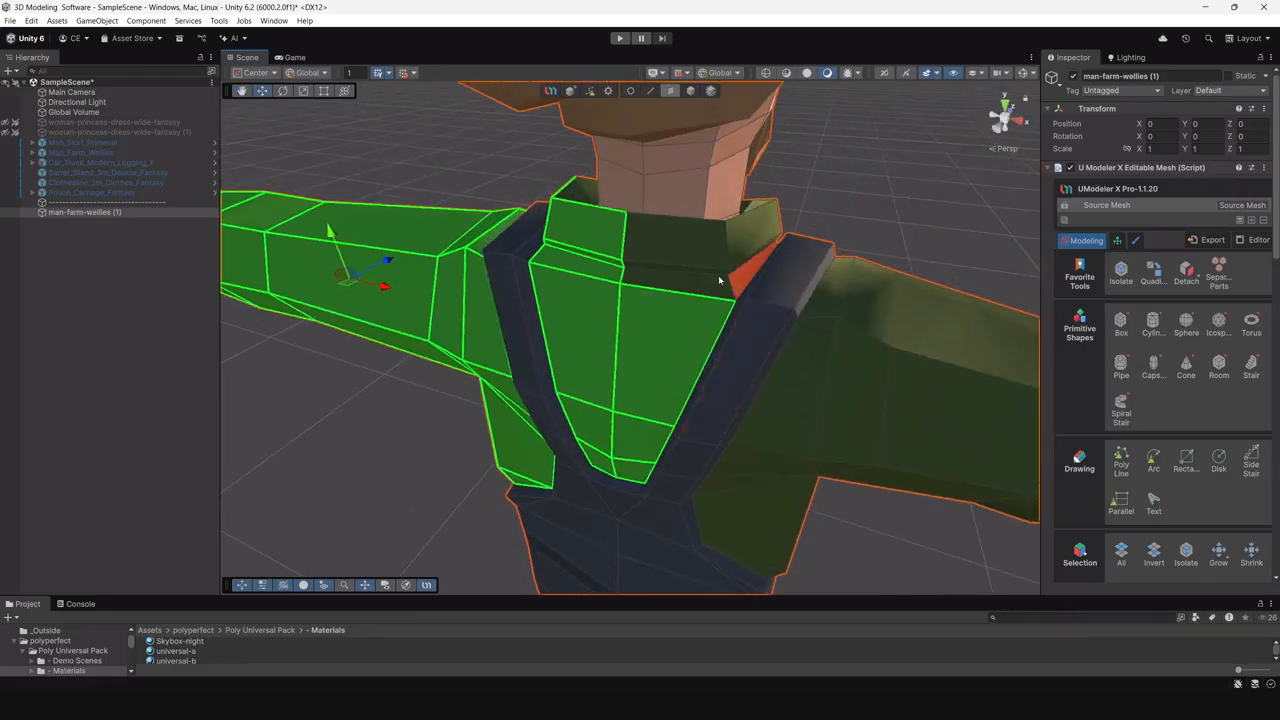
{"action": "left_click", "coordinate": [674, 258], "text": "shift"}
{"action": "left_click", "coordinate": [751, 256], "text": "shift"}
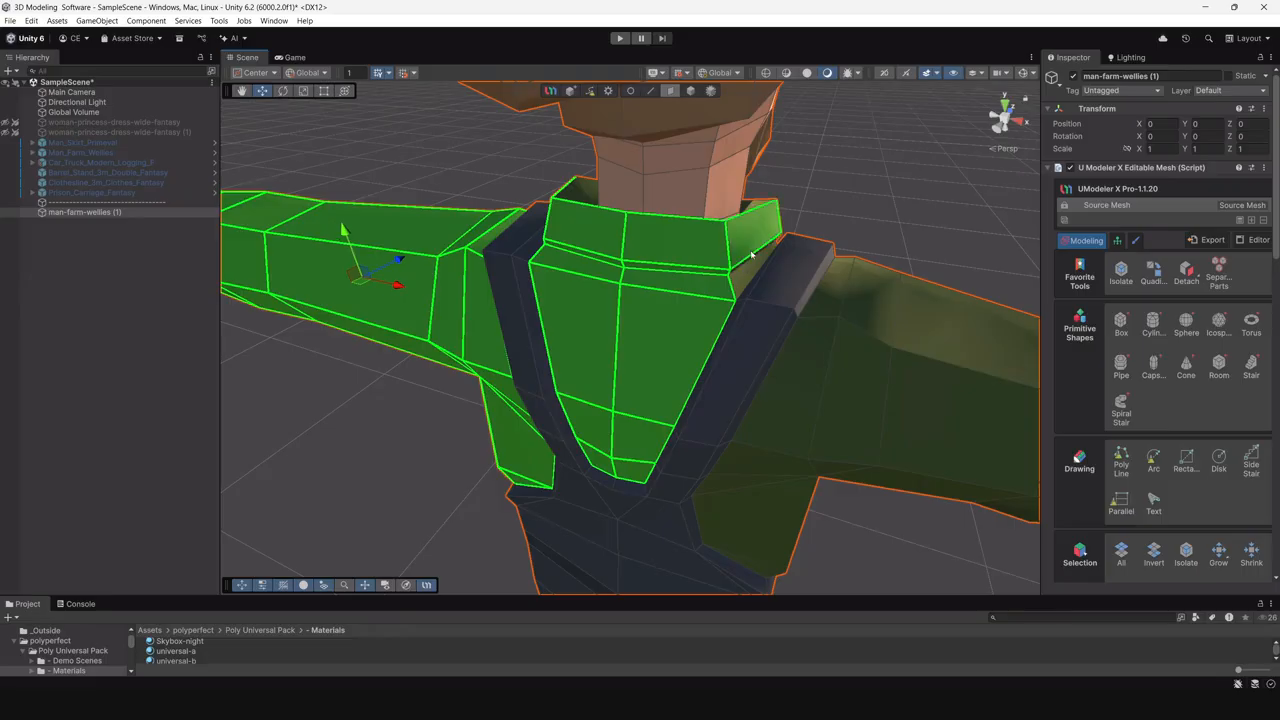
Add all faces of the right sleeve and its cuff, including the cuff's end rim, to the selection.
{"action": "left_click_drag", "start_coordinate": [772, 318], "coordinate": [653, 316], "text": "alt"}
{"action": "left_click_drag", "start_coordinate": [603, 242], "coordinate": [650, 426], "text": "shift"}
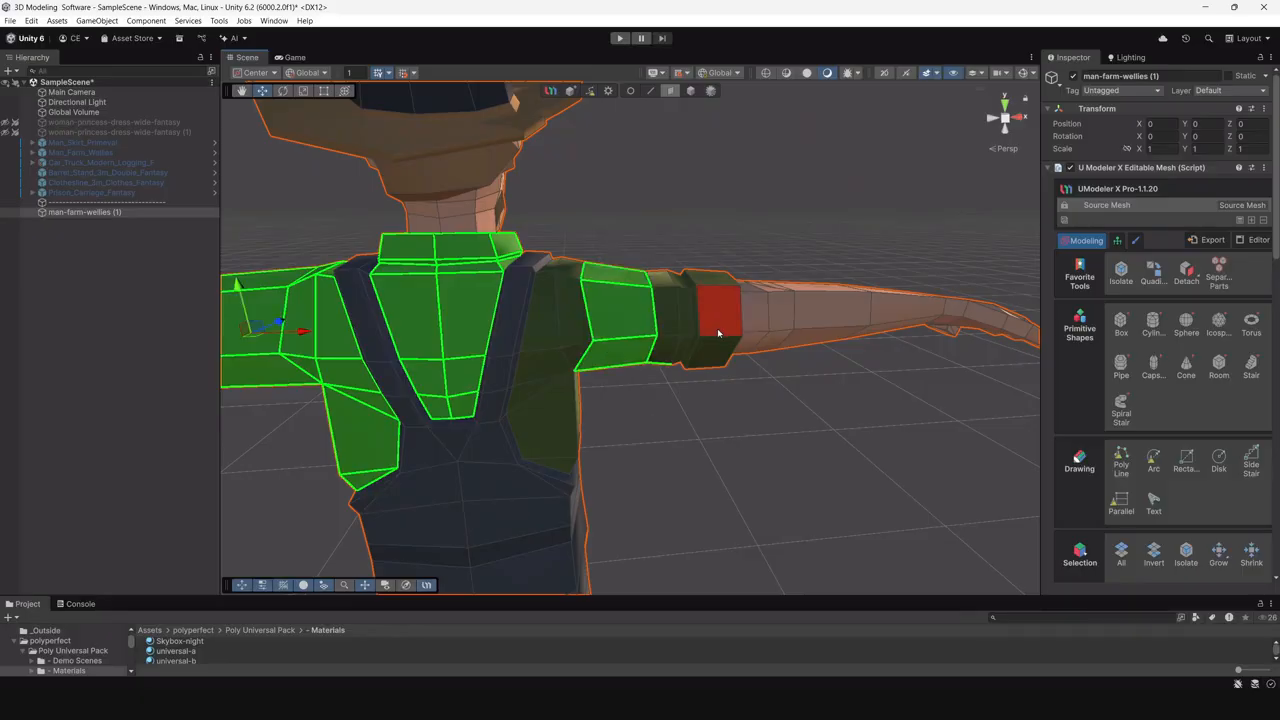
{"action": "left_click_drag", "start_coordinate": [638, 233], "coordinate": [527, 258], "text": "shift"}
{"action": "left_click", "coordinate": [516, 250], "text": "shift"}
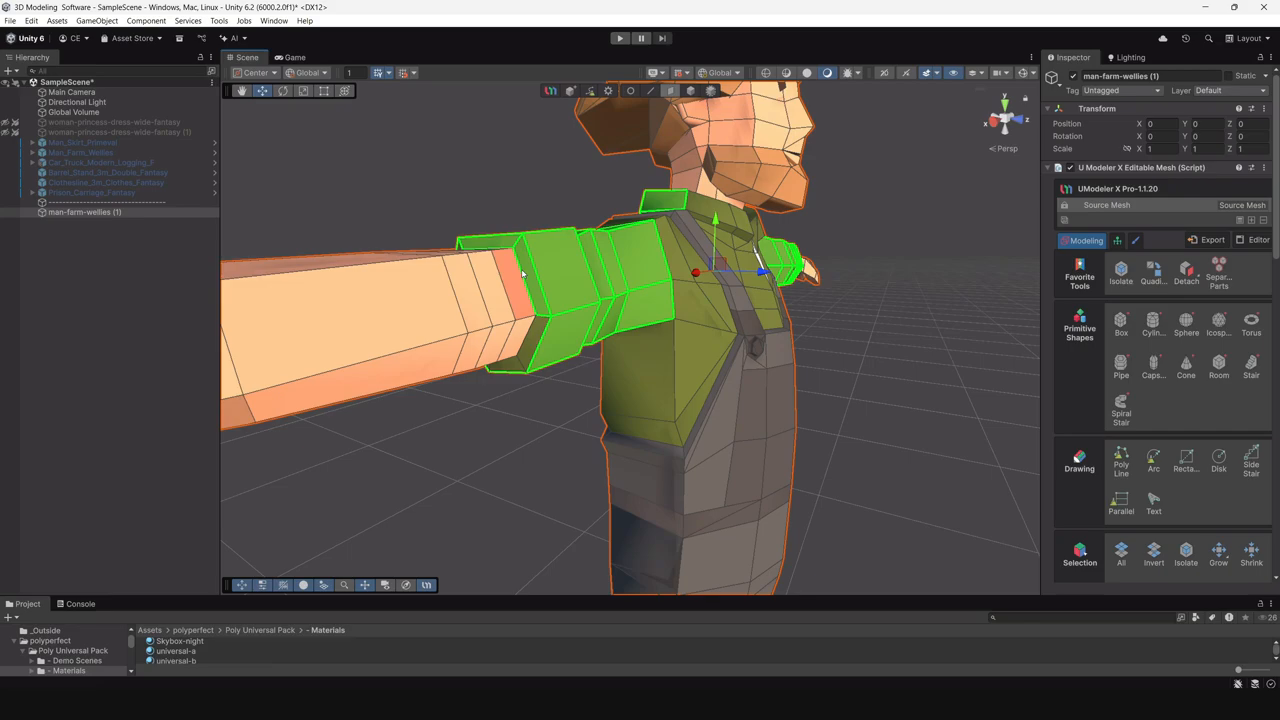
{"action": "left_click", "coordinate": [535, 343], "text": "shift"}
{"action": "left_click_drag", "start_coordinate": [535, 343], "coordinate": [598, 335], "text": "alt"}
{"action": "left_click", "coordinate": [614, 337], "text": "shift"}
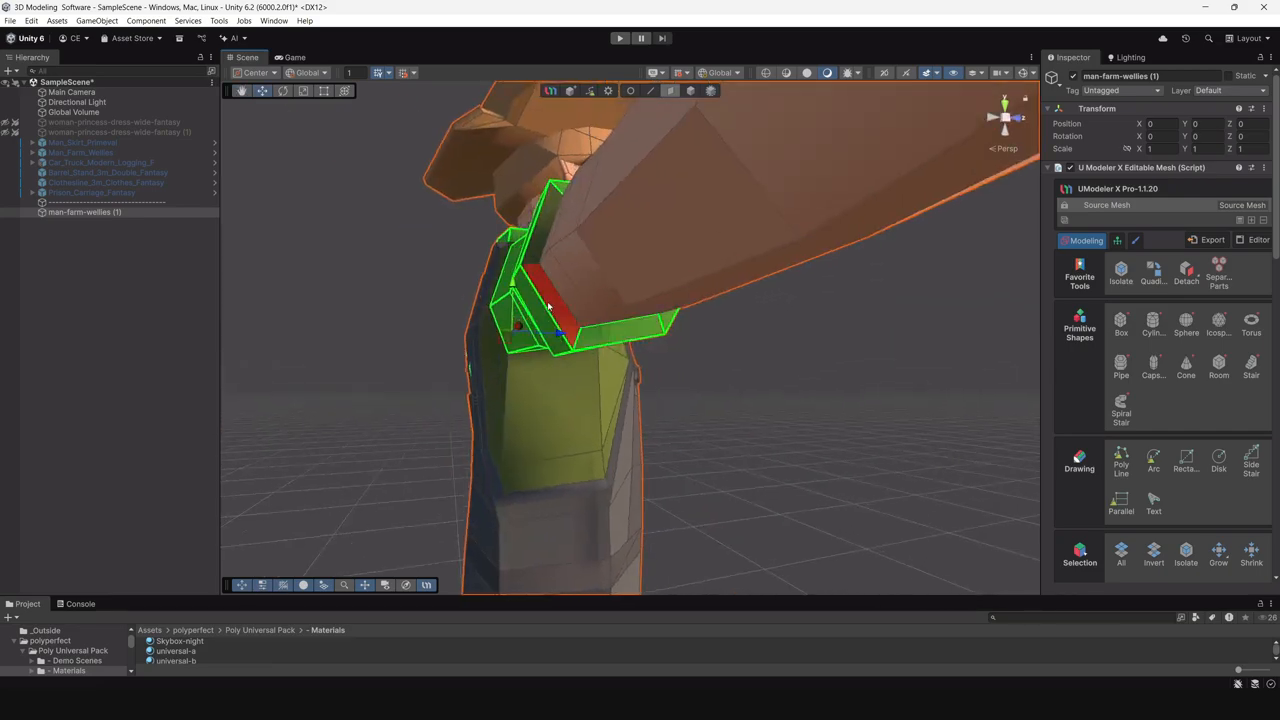
Add the right rear shoulder faces between the overall strap and the right sleeve.
{"action": "left_click_drag", "start_coordinate": [540, 247], "coordinate": [605, 285], "text": "alt"}
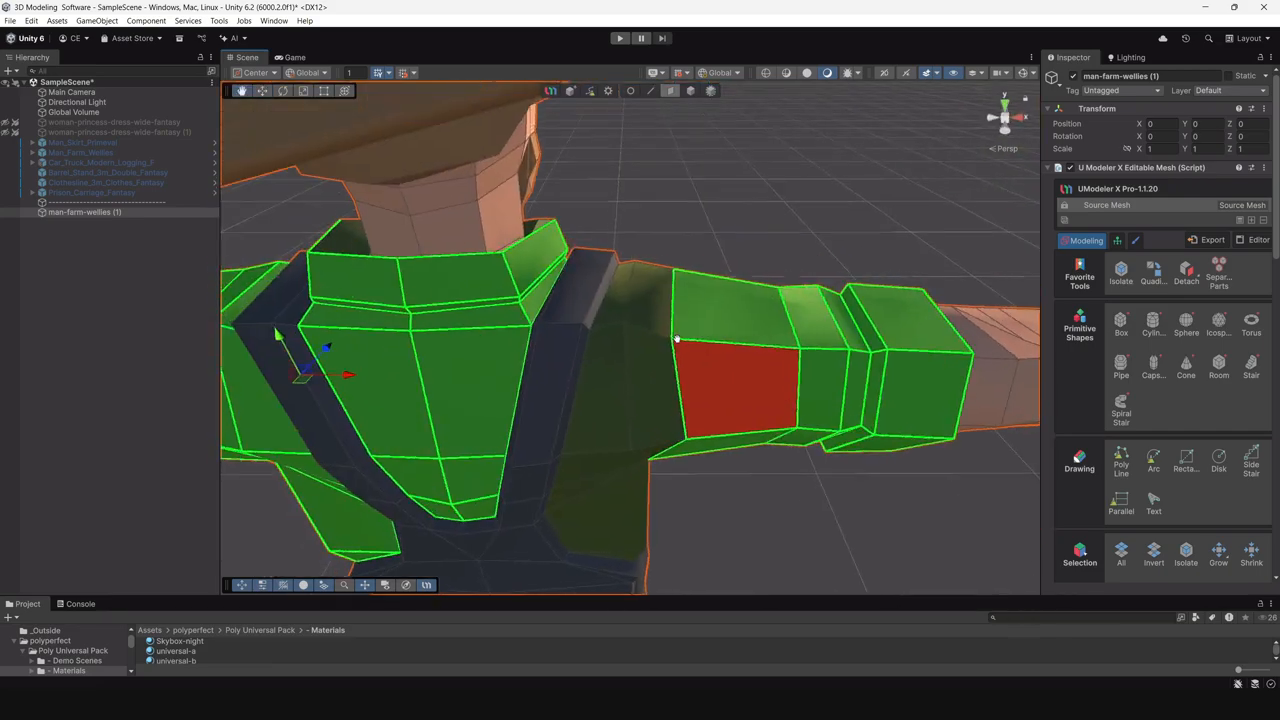
{"action": "left_click", "coordinate": [620, 293], "text": "shift"}
{"action": "left_click", "coordinate": [646, 303], "text": "shift"}
{"action": "left_click", "coordinate": [614, 366], "text": "shift"}
{"action": "left_click", "coordinate": [637, 395], "text": "shift"}
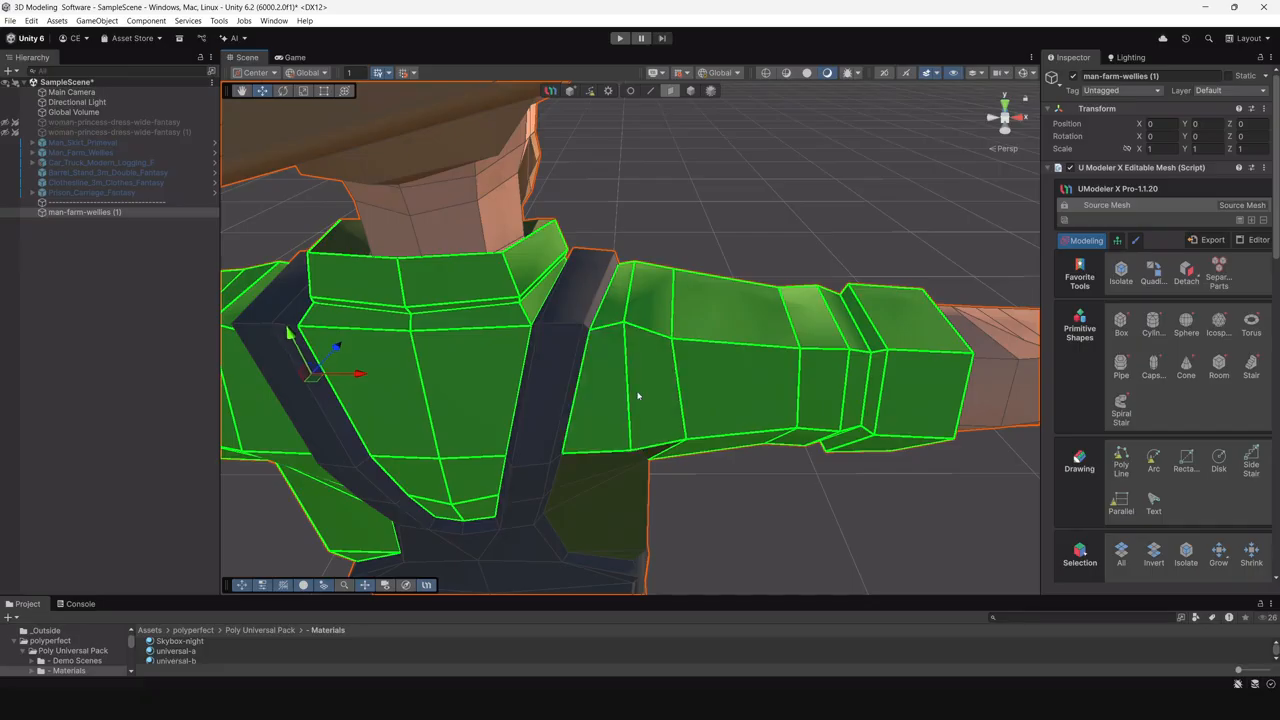
Add the shirt's lower right back faces and the right side faces beneath the armpit.
{"action": "left_click_drag", "start_coordinate": [637, 397], "coordinate": [640, 285], "text": "alt"}
{"action": "left_click", "coordinate": [638, 285], "text": "shift"}
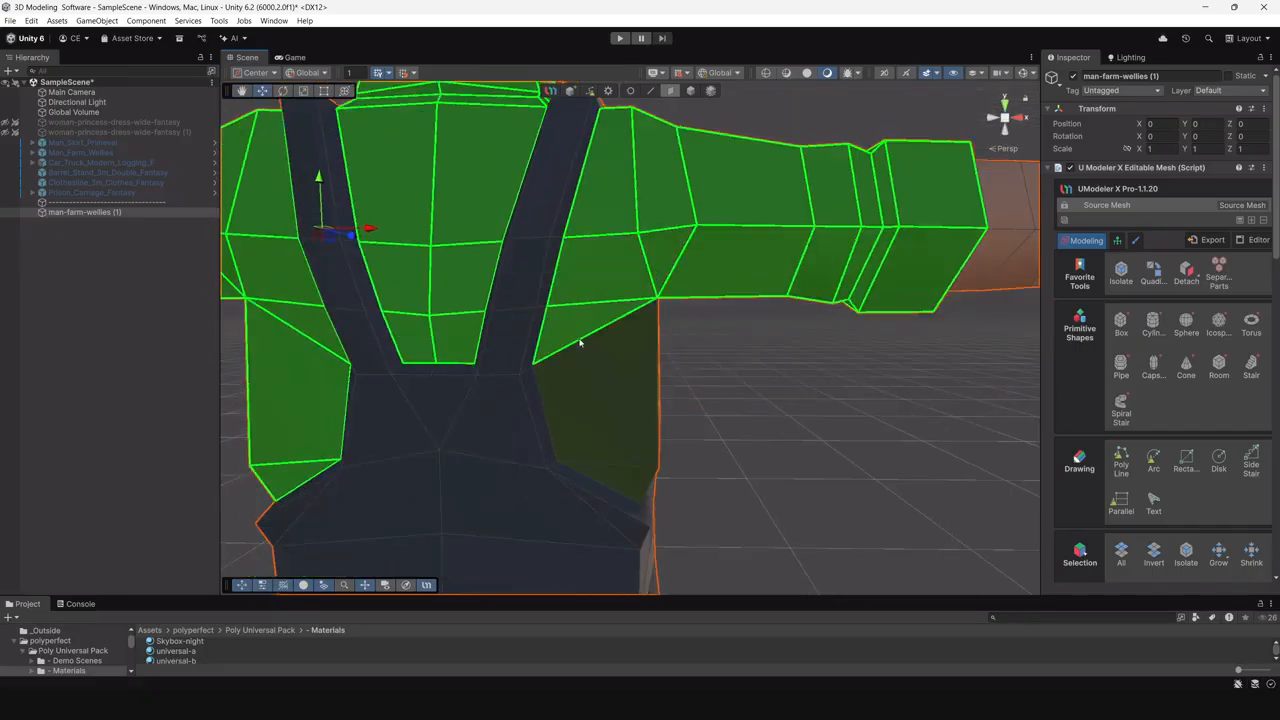
{"action": "left_click", "coordinate": [627, 440], "text": "shift"}
{"action": "left_click", "coordinate": [627, 483], "text": "shift"}
{"action": "left_click_drag", "start_coordinate": [627, 483], "coordinate": [428, 364], "text": "alt"}
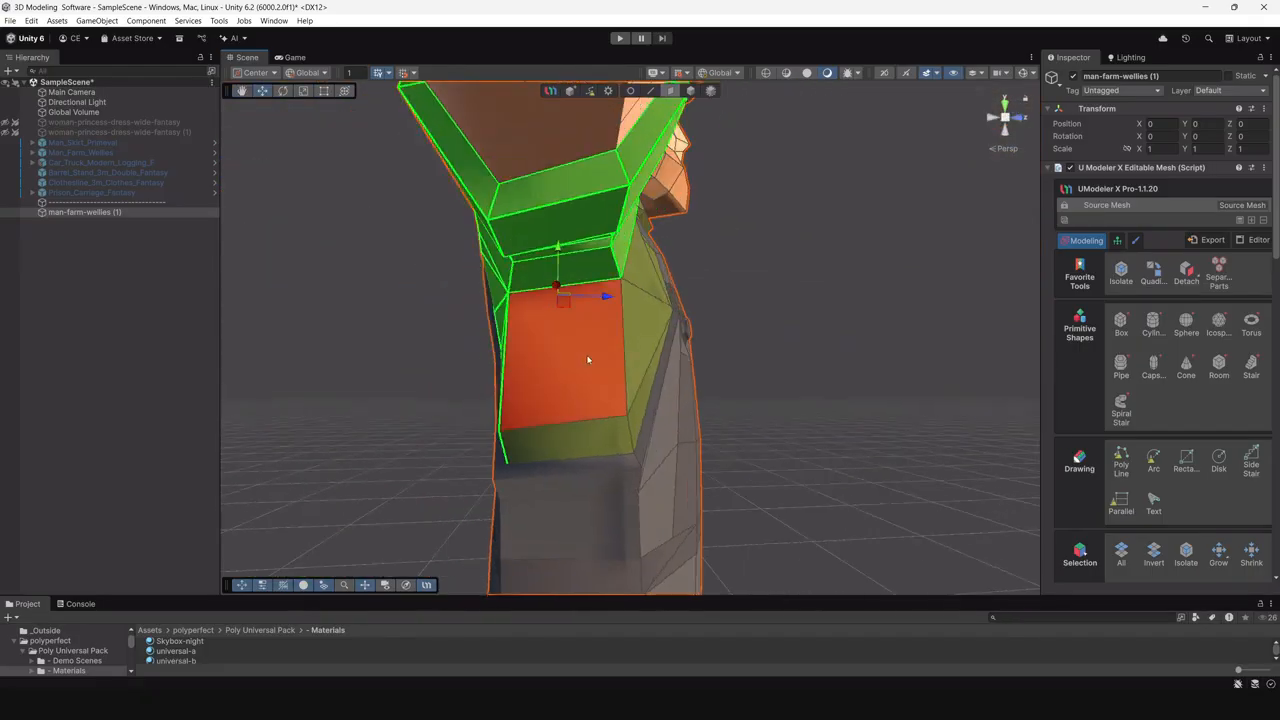
{"action": "left_click", "coordinate": [589, 361], "text": "shift"}
{"action": "left_click", "coordinate": [589, 432], "text": "shift"}
Add the right front shoulder and chest faces of the shirt outside the overall strap.
{"action": "left_click_drag", "start_coordinate": [589, 432], "coordinate": [604, 283], "text": "alt"}
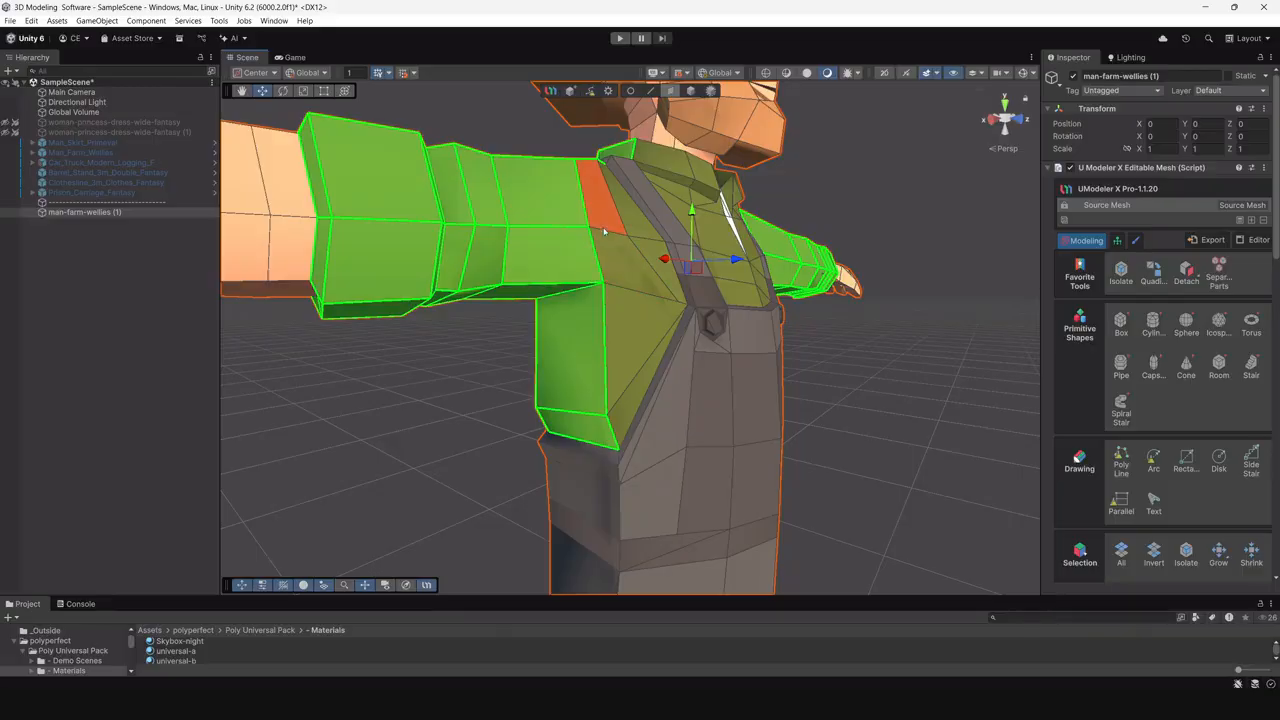
{"action": "left_click", "coordinate": [604, 232], "text": "shift"}
{"action": "left_click", "coordinate": [627, 233], "text": "shift"}
{"action": "left_click", "coordinate": [649, 259], "text": "shift"}
{"action": "left_click", "coordinate": [634, 267], "text": "shift"}
{"action": "left_click", "coordinate": [633, 323], "text": "shift"}
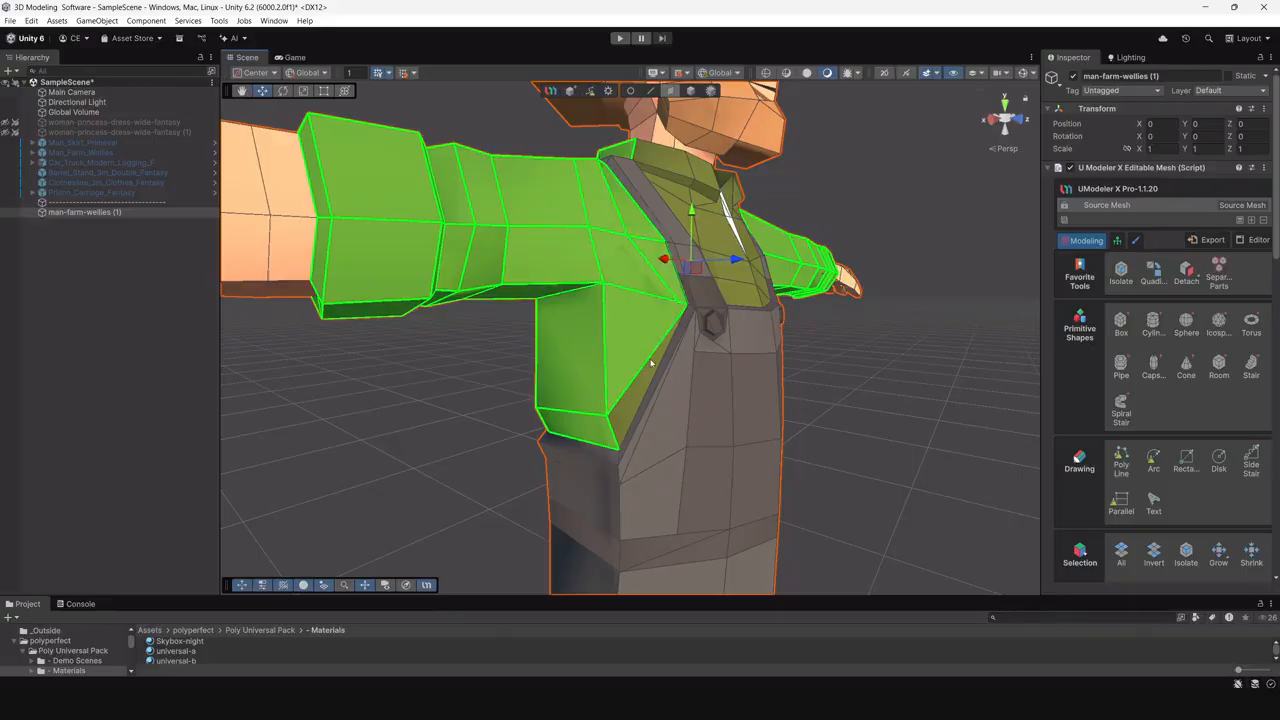
{"action": "left_click", "coordinate": [653, 362], "text": "shift"}
Add the shirt's right collar faces and the right half of the chest between the straps to the selection.
{"action": "left_click_drag", "start_coordinate": [648, 388], "coordinate": [696, 347], "text": "alt"}
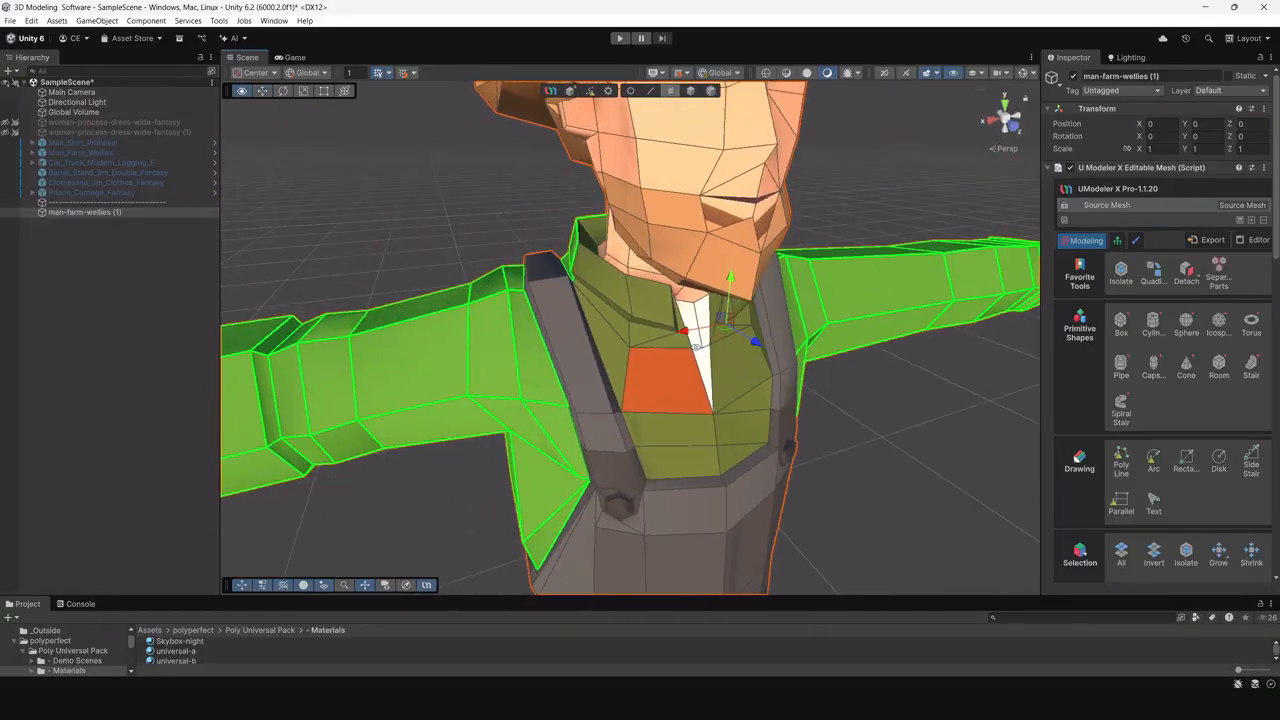
{"action": "left_click", "coordinate": [604, 264], "text": "shift"}
{"action": "left_click", "coordinate": [658, 294], "text": "shift"}
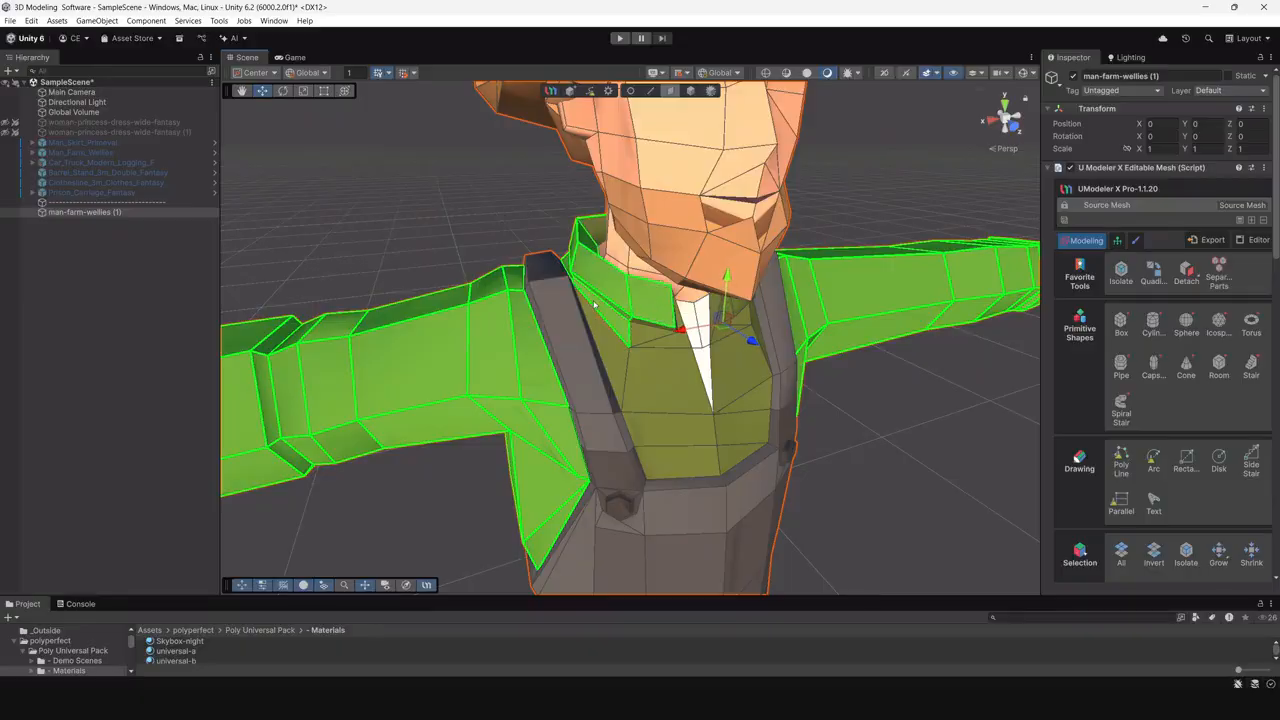
{"action": "left_click", "coordinate": [642, 368], "text": "shift"}
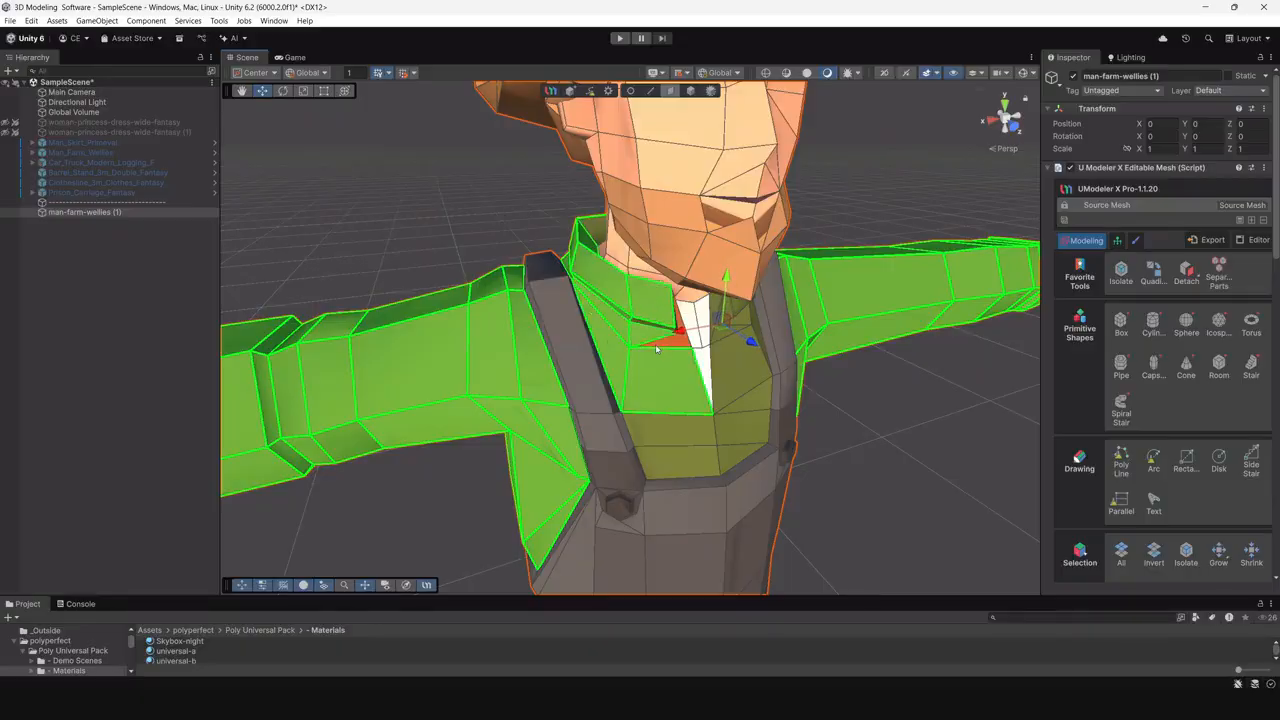
{"action": "left_click", "coordinate": [662, 432], "text": "shift"}
{"action": "left_click", "coordinate": [676, 466], "text": "shift"}
Add the left collar faces and the left half of the chest between the straps to the selection.
{"action": "left_click_drag", "start_coordinate": [742, 436], "coordinate": [668, 300], "text": "alt"}
{"action": "right_click_drag", "start_coordinate": [700, 320], "coordinate": [755, 423], "text": "alt"}
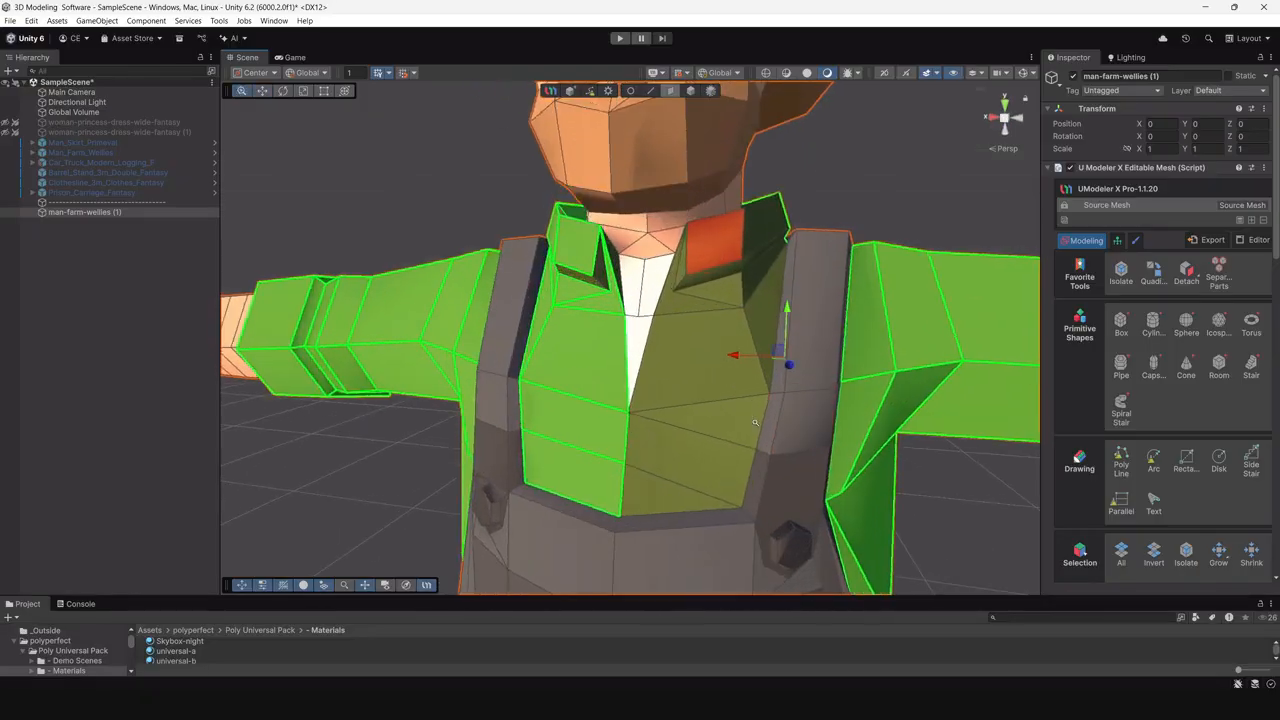
{"action": "left_click_drag", "start_coordinate": [647, 489], "coordinate": [628, 330], "text": "alt"}
{"action": "left_click", "coordinate": [691, 324], "text": "shift"}
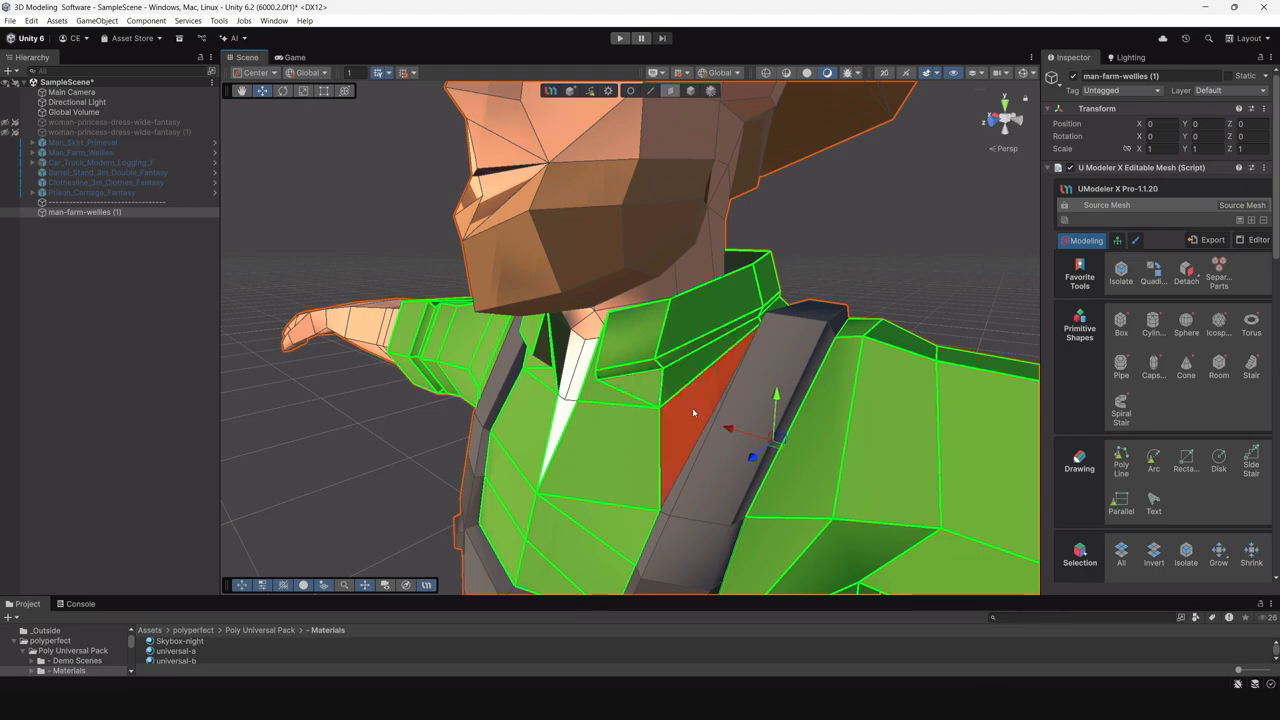
{"action": "left_click_drag", "start_coordinate": [829, 309], "coordinate": [841, 404], "text": "alt"}
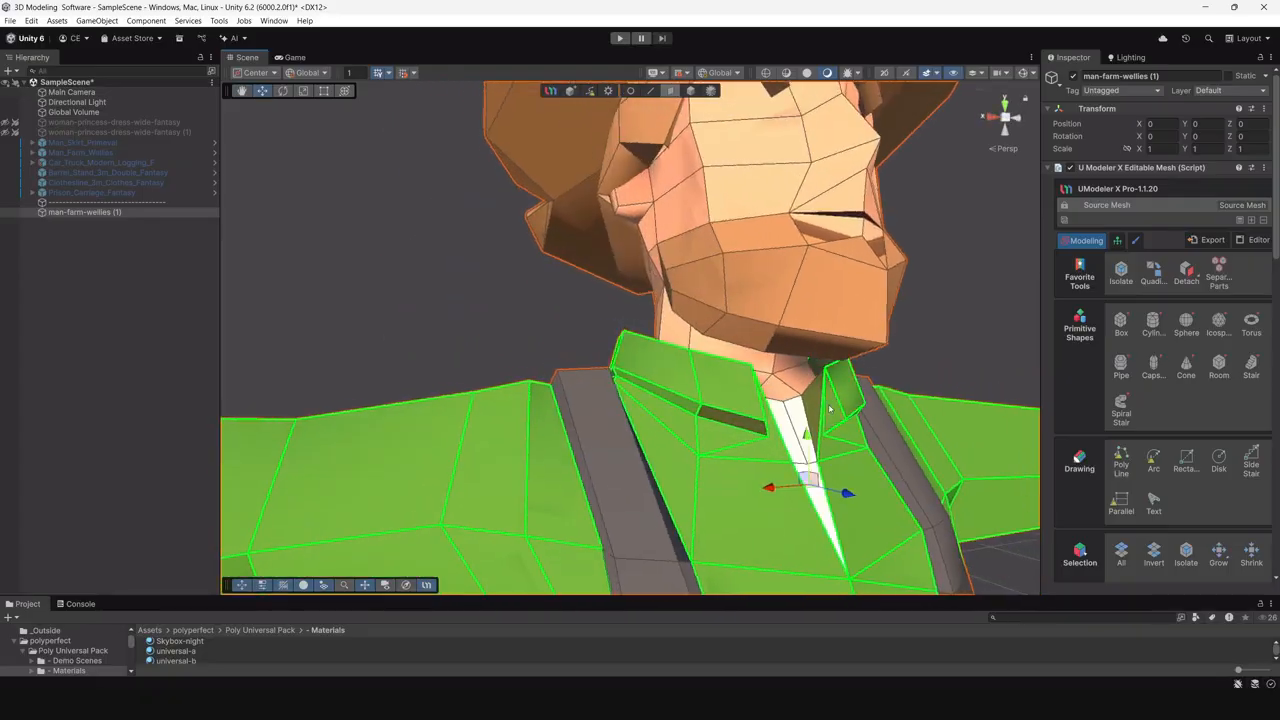
{"action": "left_click_drag", "start_coordinate": [724, 424], "coordinate": [977, 443], "text": "alt"}
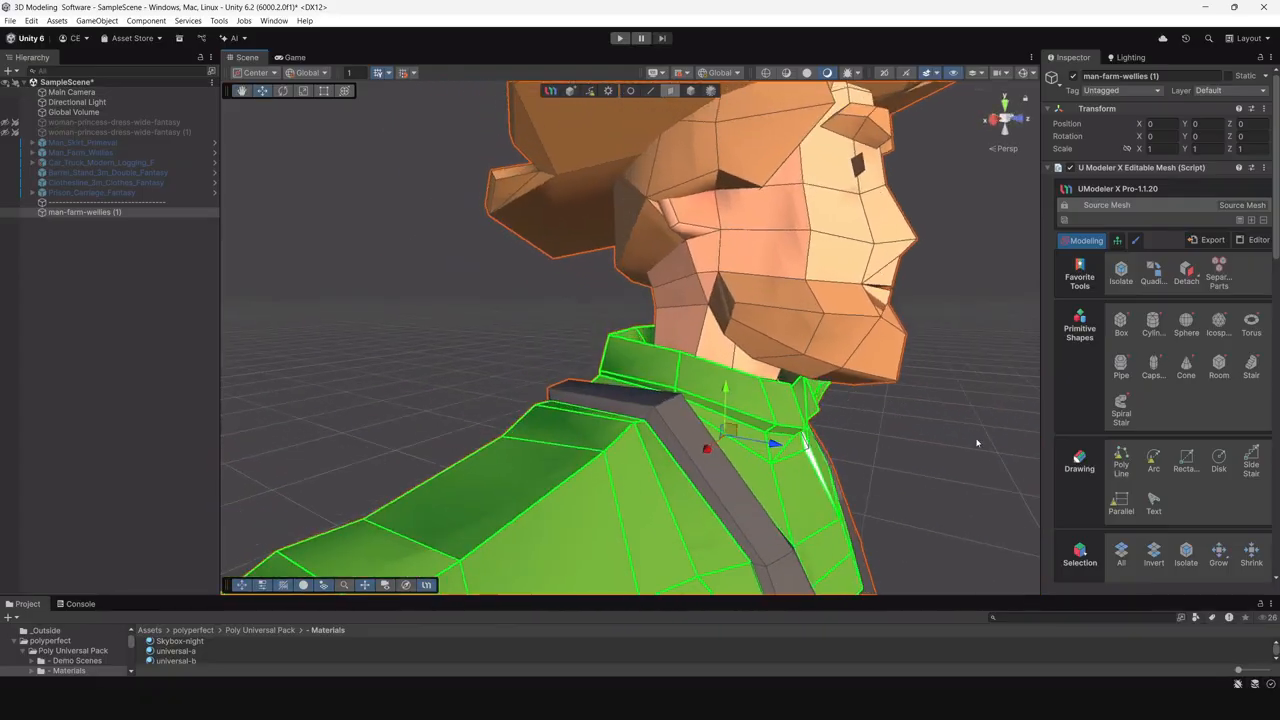
{"action": "left_click_drag", "start_coordinate": [846, 386], "coordinate": [608, 455], "text": "alt"}
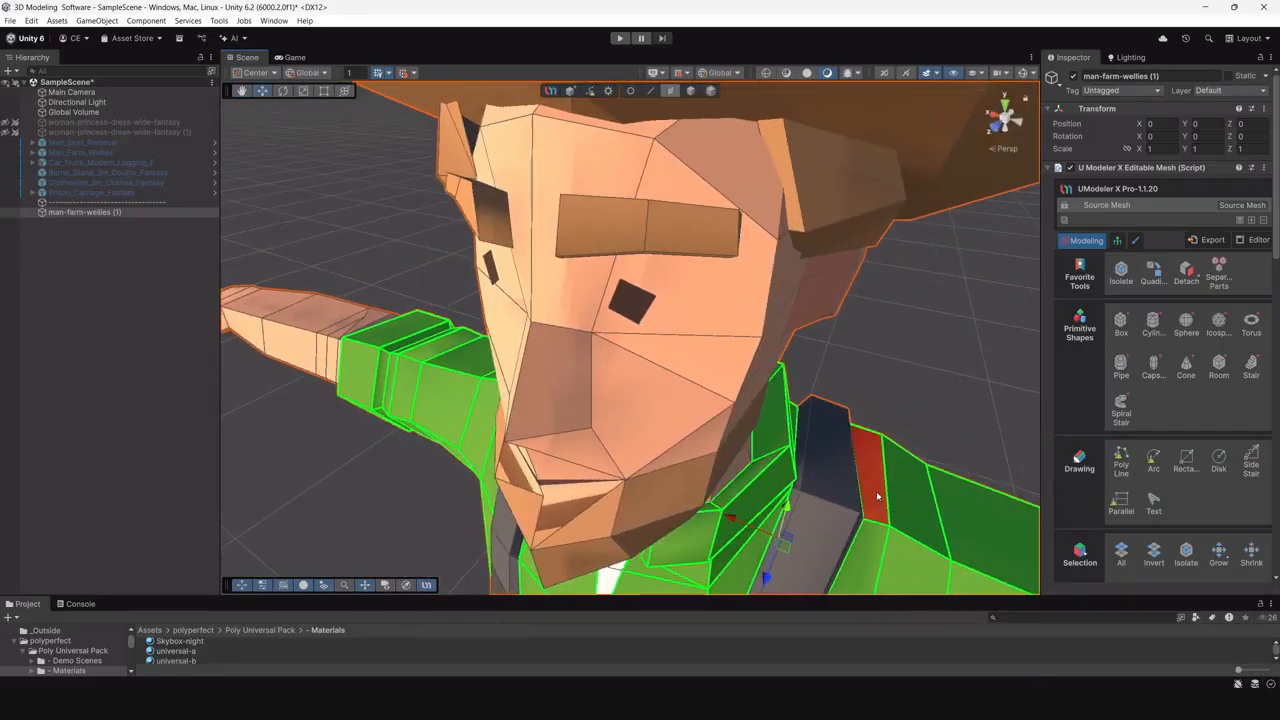
Detach the selected shirt faces from the farmer's body into a separate object.
{"action": "scroll", "coordinate": [878, 496], "scroll_direction": "down", "scroll_amount": 5}
{"action": "left_click_drag", "start_coordinate": [826, 431], "coordinate": [797, 370], "text": "alt"}
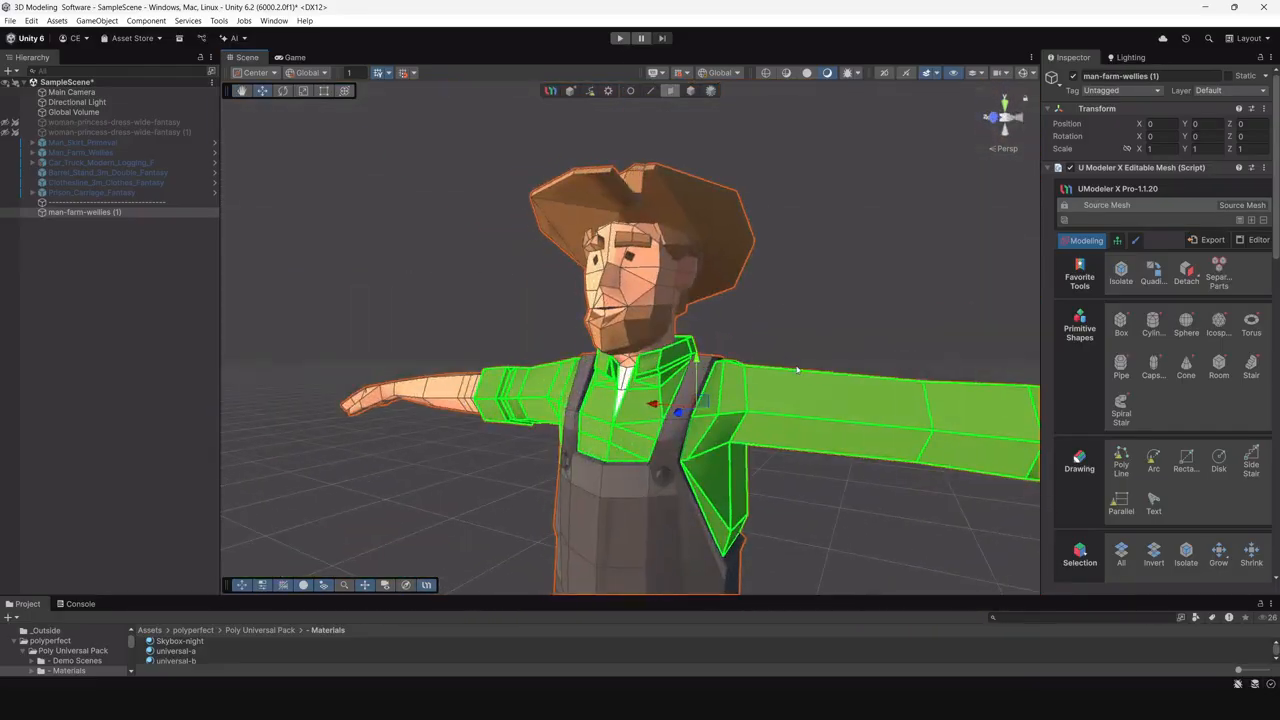
{"action": "scroll", "coordinate": [797, 370], "scroll_direction": "down", "scroll_amount": 4}
{"action": "left_click_drag", "start_coordinate": [726, 394], "coordinate": [670, 364], "text": "alt"}
{"action": "scroll", "coordinate": [780, 391], "scroll_direction": "down", "scroll_amount": 3}
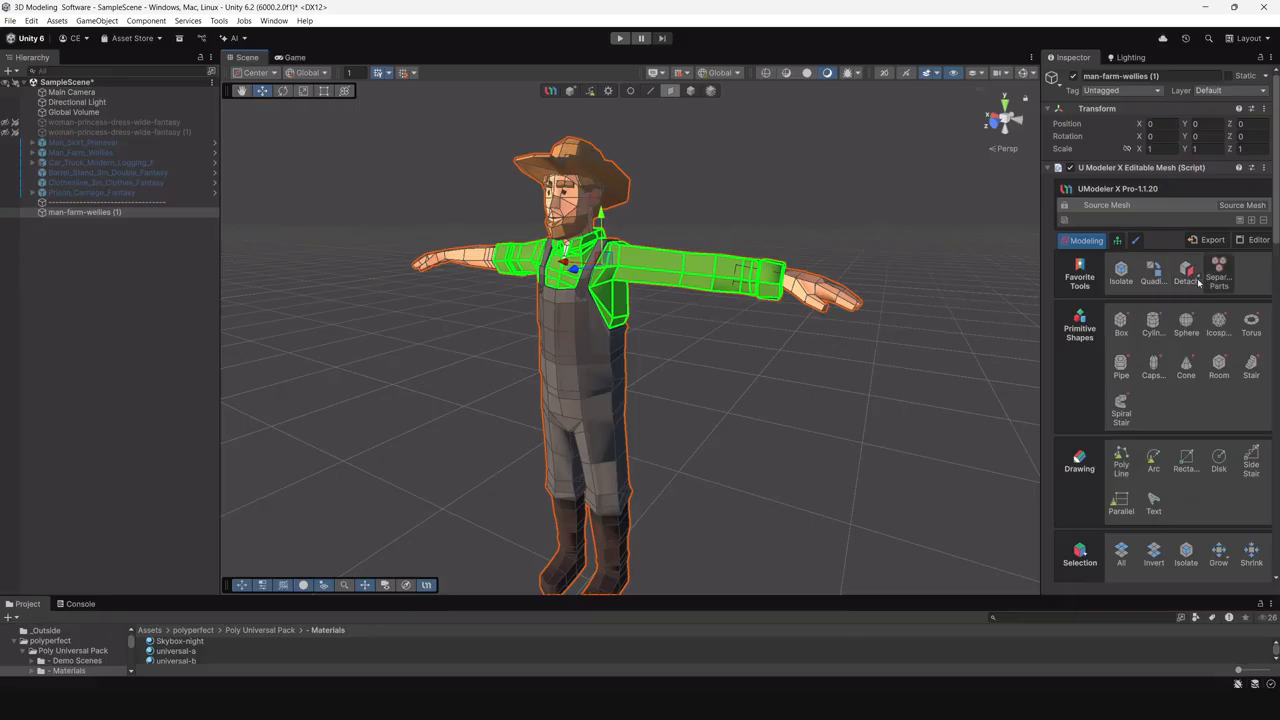
{"action": "left_click", "coordinate": [1190, 278]}
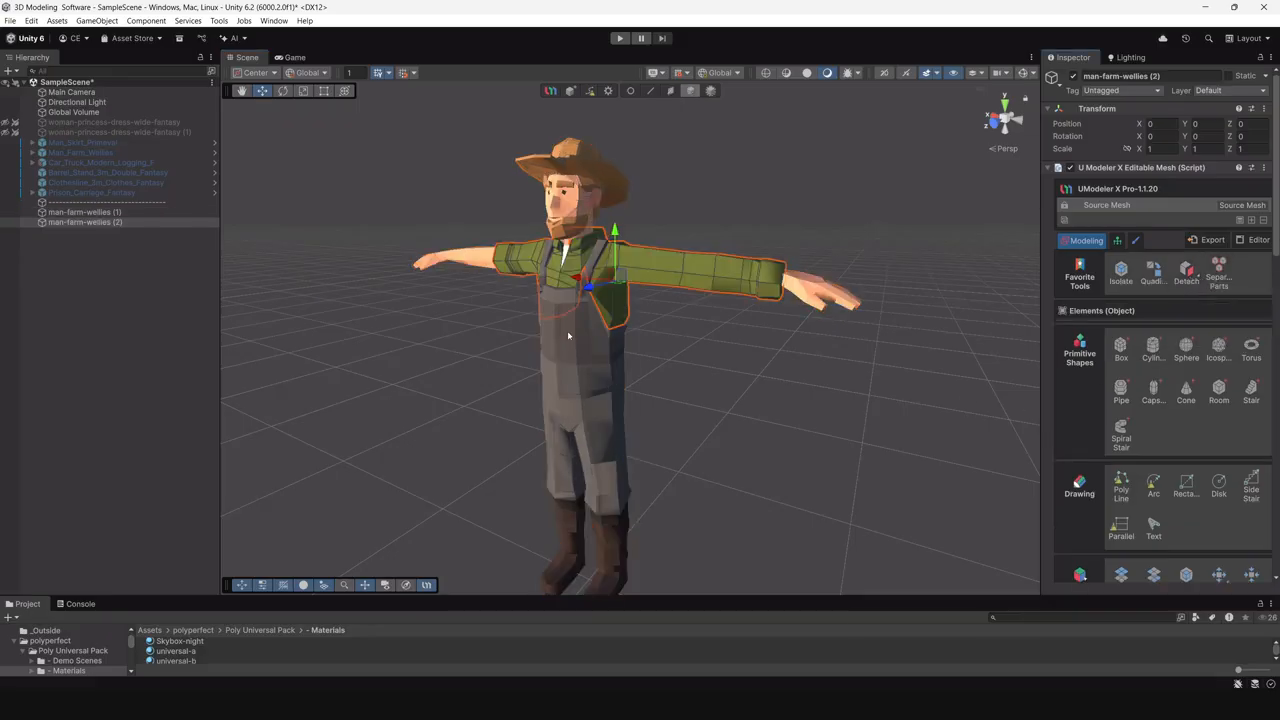
Check the detached shirt and remaining body individually, and combine both man-farm-wellies objects into one.
{"action": "left_click", "coordinate": [107, 222]}
{"action": "left_click", "coordinate": [104, 213]}
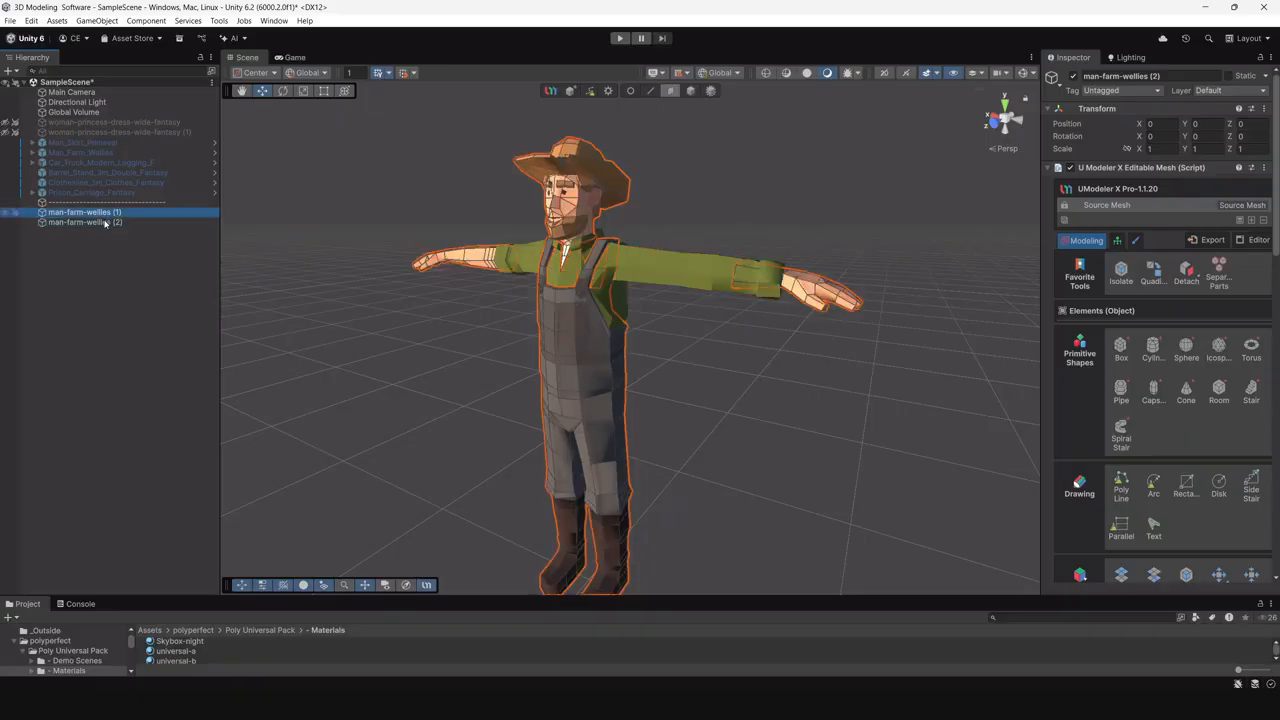
{"action": "left_click", "coordinate": [104, 222]}
{"action": "left_click", "coordinate": [104, 213]}
{"action": "left_click", "coordinate": [102, 222]}
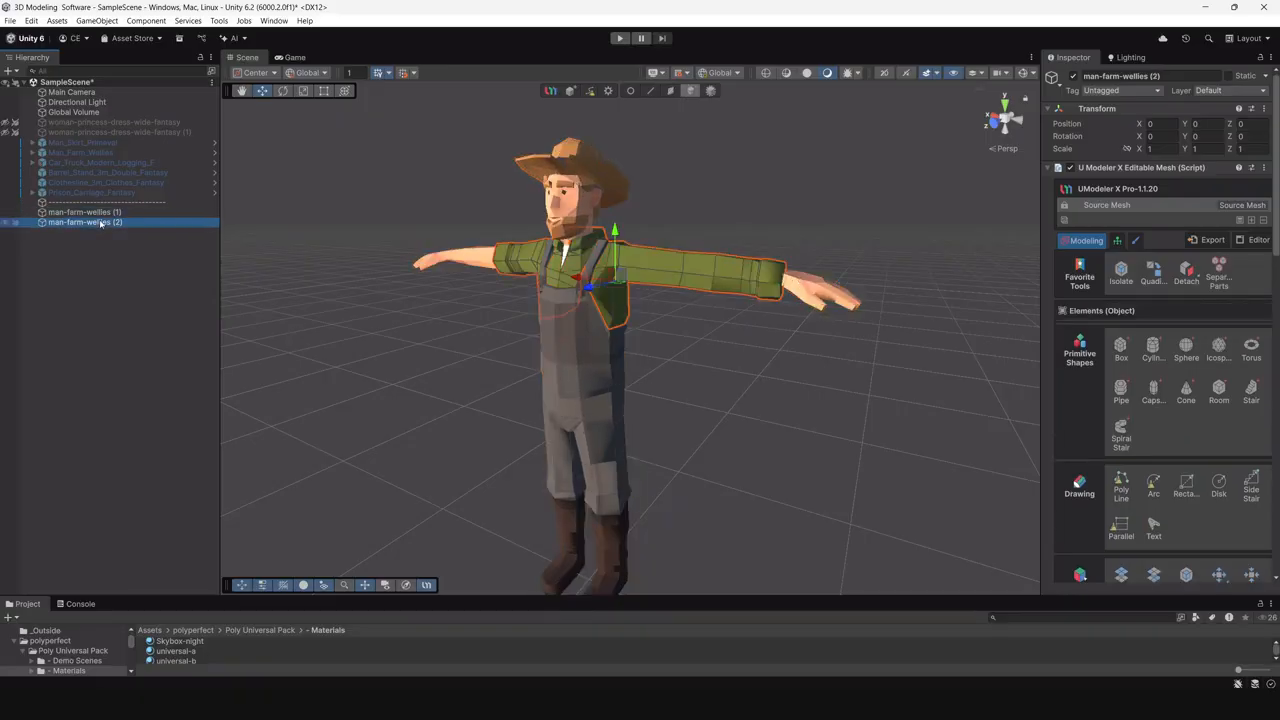
{"action": "left_click_drag", "start_coordinate": [610, 346], "coordinate": [631, 329], "text": "alt"}
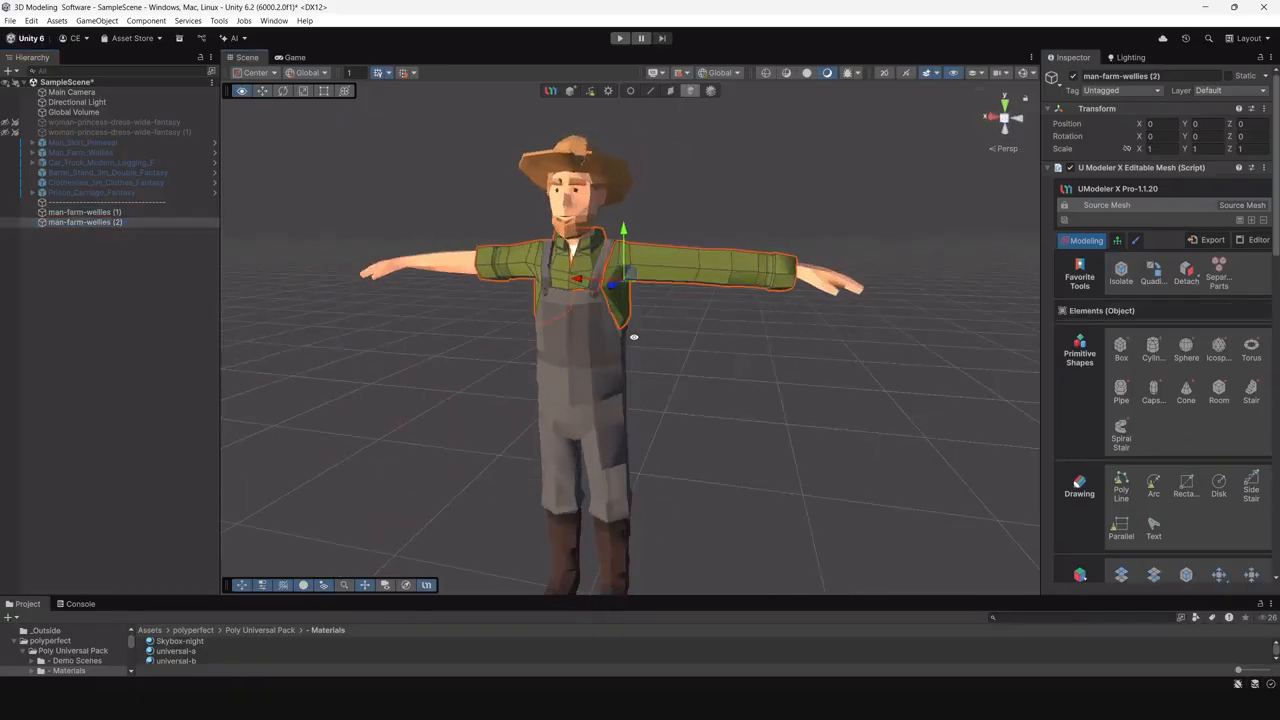
{"action": "left_click", "coordinate": [130, 213]}
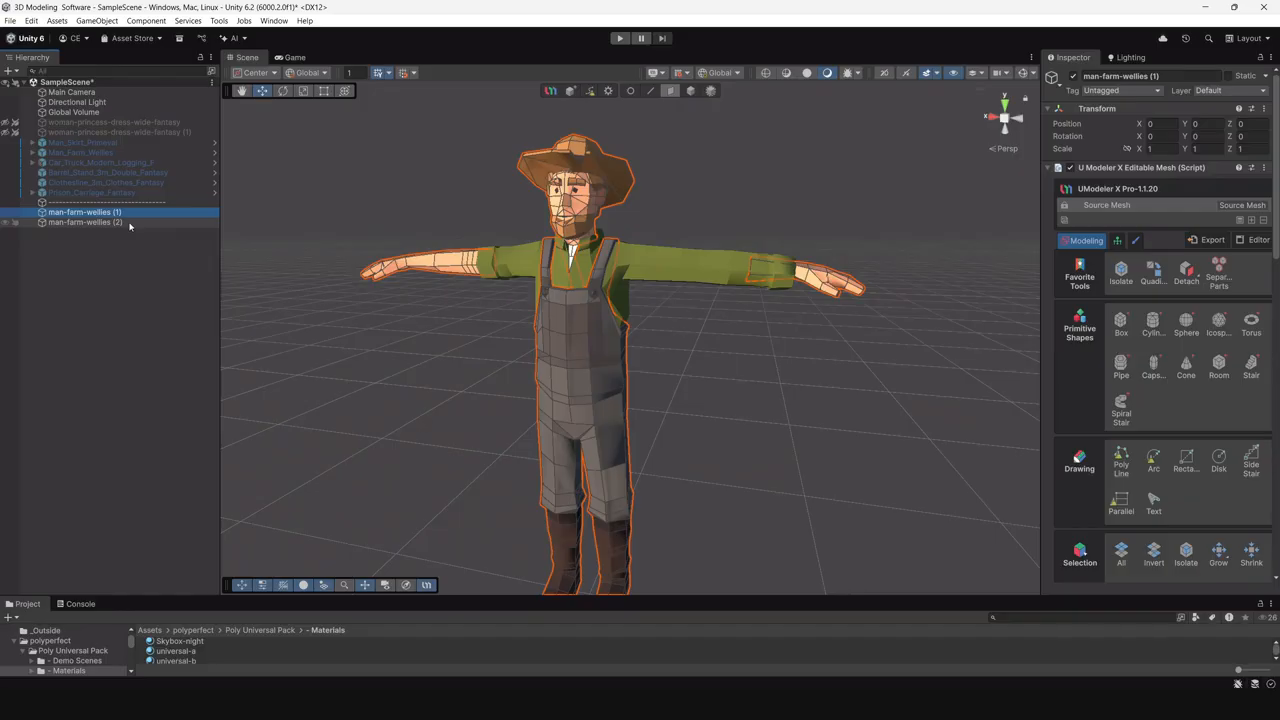
{"action": "left_click", "coordinate": [130, 223], "text": "ctrl"}
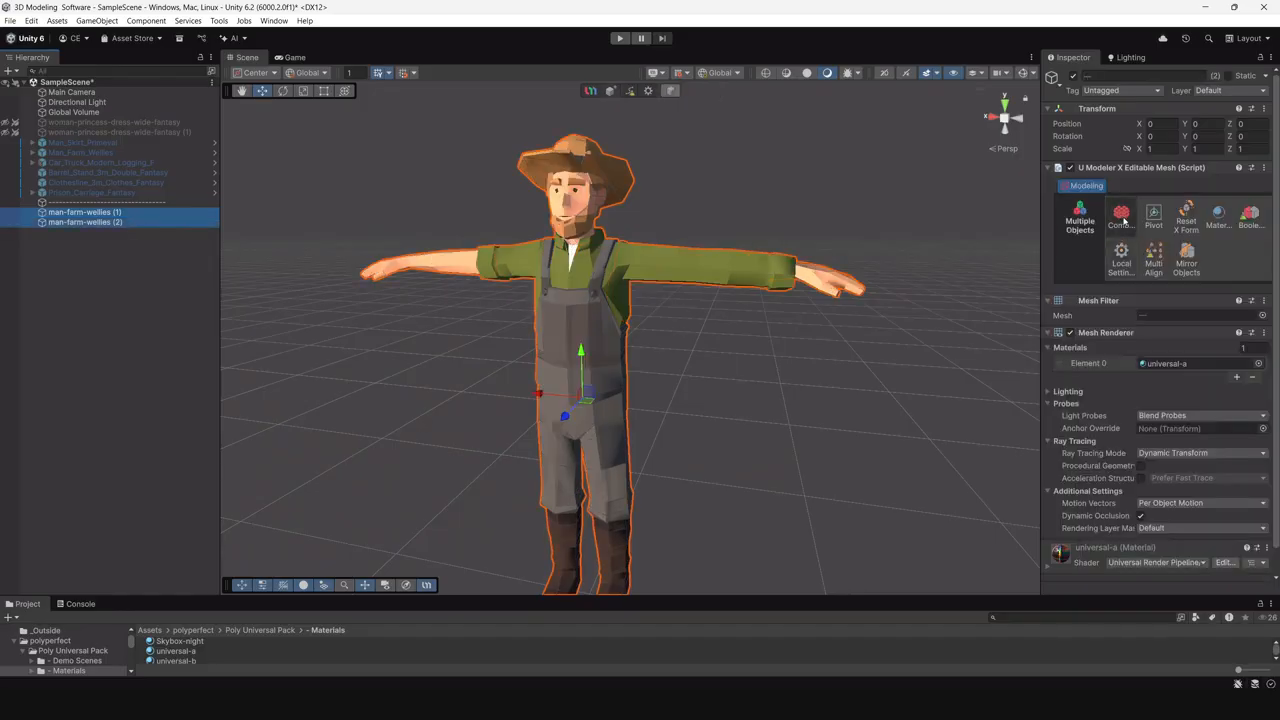
{"action": "left_click", "coordinate": [1121, 215]}
In face mode, select a left sleeve face and expand it to the whole connected sleeve piece with Isolate.
{"action": "left_click", "coordinate": [671, 91]}
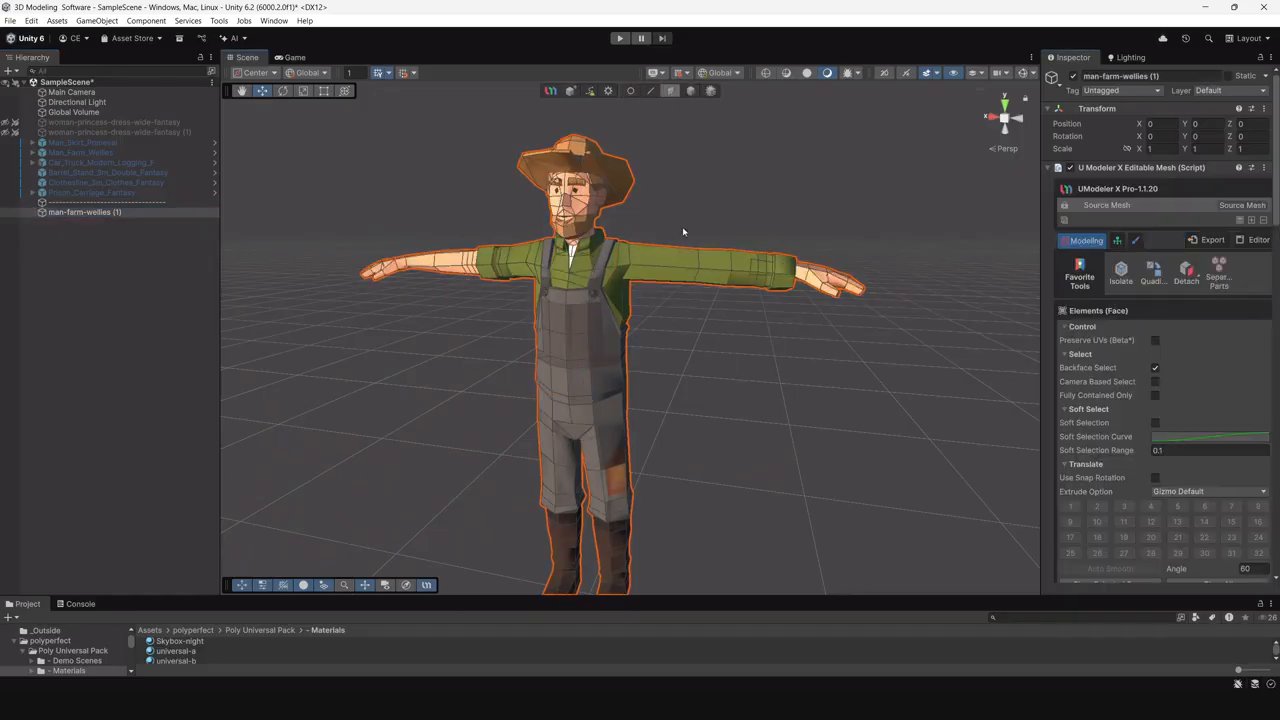
{"action": "left_click", "coordinate": [668, 258]}
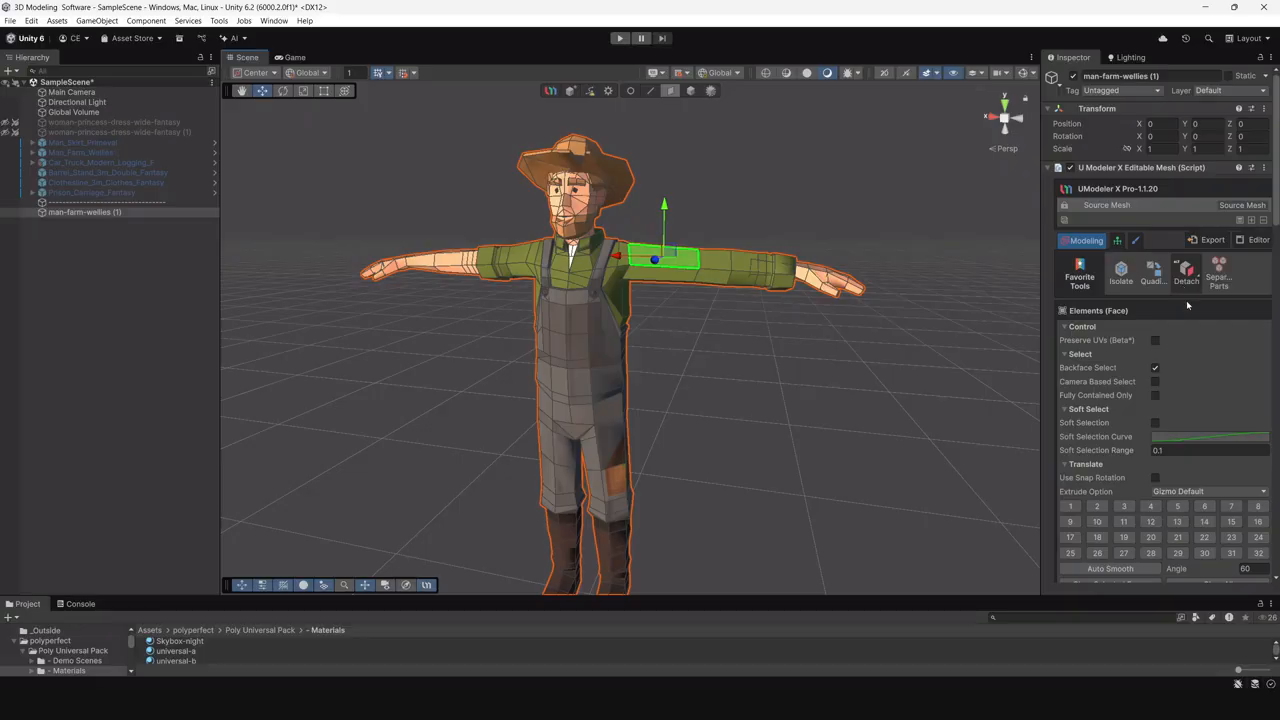
{"action": "left_click", "coordinate": [1121, 272]}
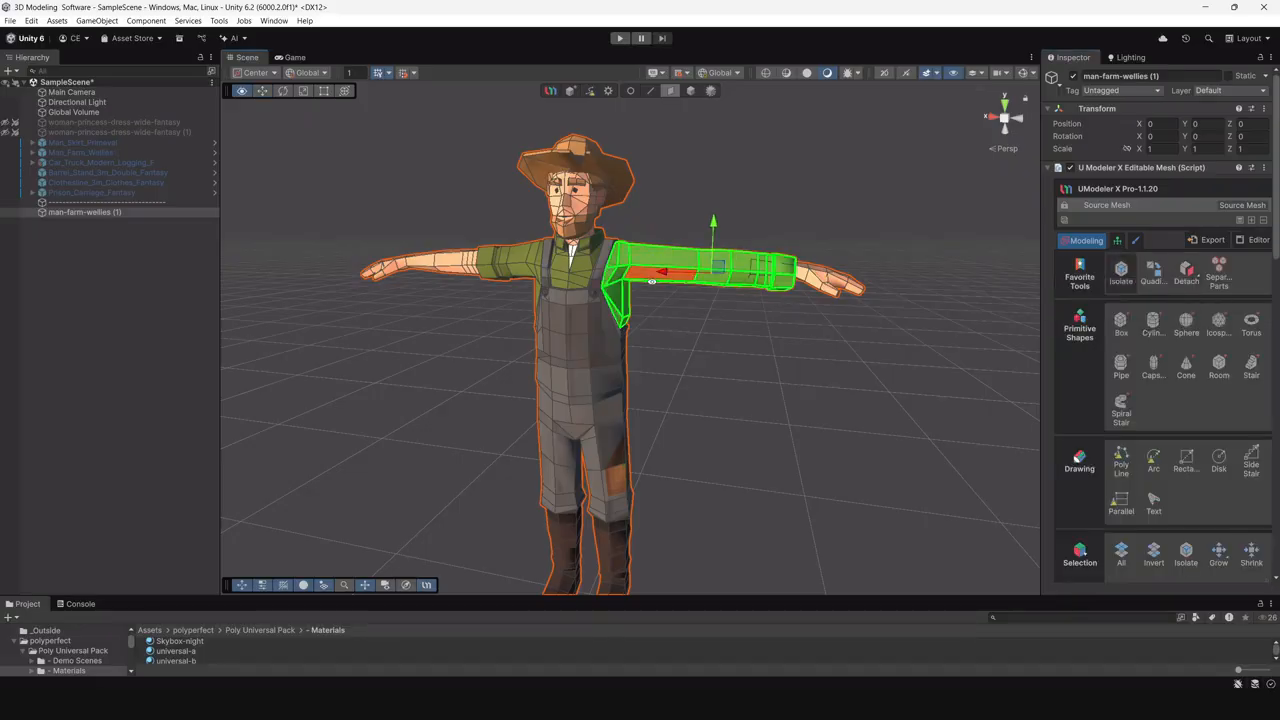
Extend the selection to the shirt's connected chest and collar faces between the straps with Isolate.
{"action": "mouse_move", "coordinate": [651, 281]}
{"action": "left_mouse_down", "text": "alt"}
{"action": "mouse_move", "coordinate": [826, 286]}
{"action": "mouse_move", "coordinate": [640, 300]}
{"action": "left_mouse_up", "text": "alt"}
{"action": "right_click_drag", "start_coordinate": [640, 300], "coordinate": [814, 474], "text": "alt"}
{"action": "middle_click_drag", "start_coordinate": [645, 265], "coordinate": [690, 399]}
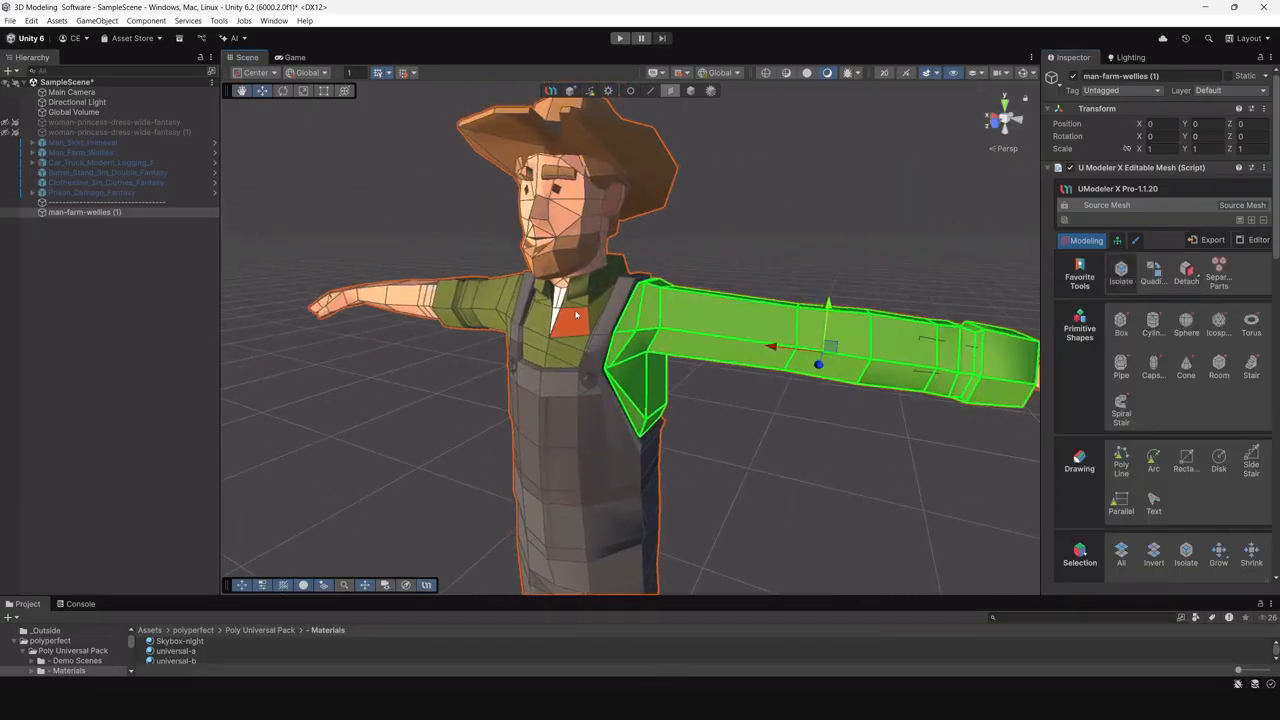
{"action": "left_click", "coordinate": [1124, 278]}
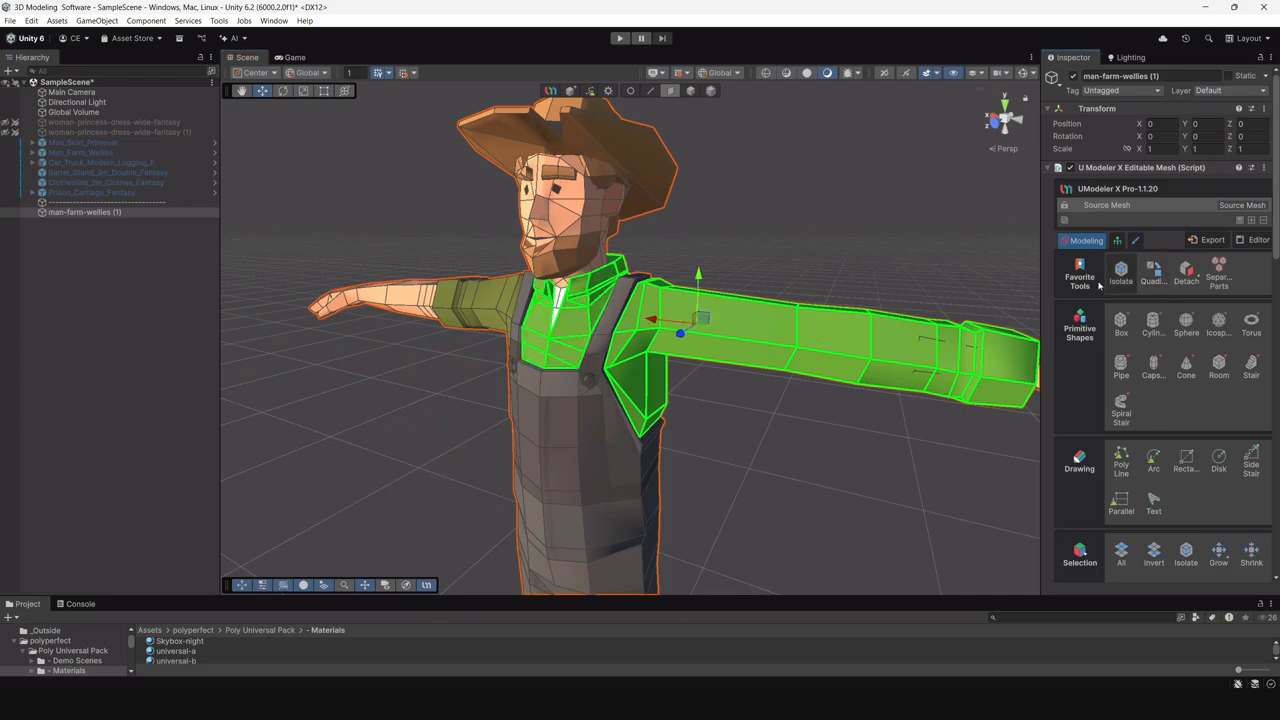
Add a right shoulder face and extend the selection to the whole connected right sleeve with Isolate.
{"action": "left_click_drag", "start_coordinate": [535, 355], "coordinate": [658, 364], "text": "alt"}
{"action": "left_click", "coordinate": [538, 324], "text": "shift"}
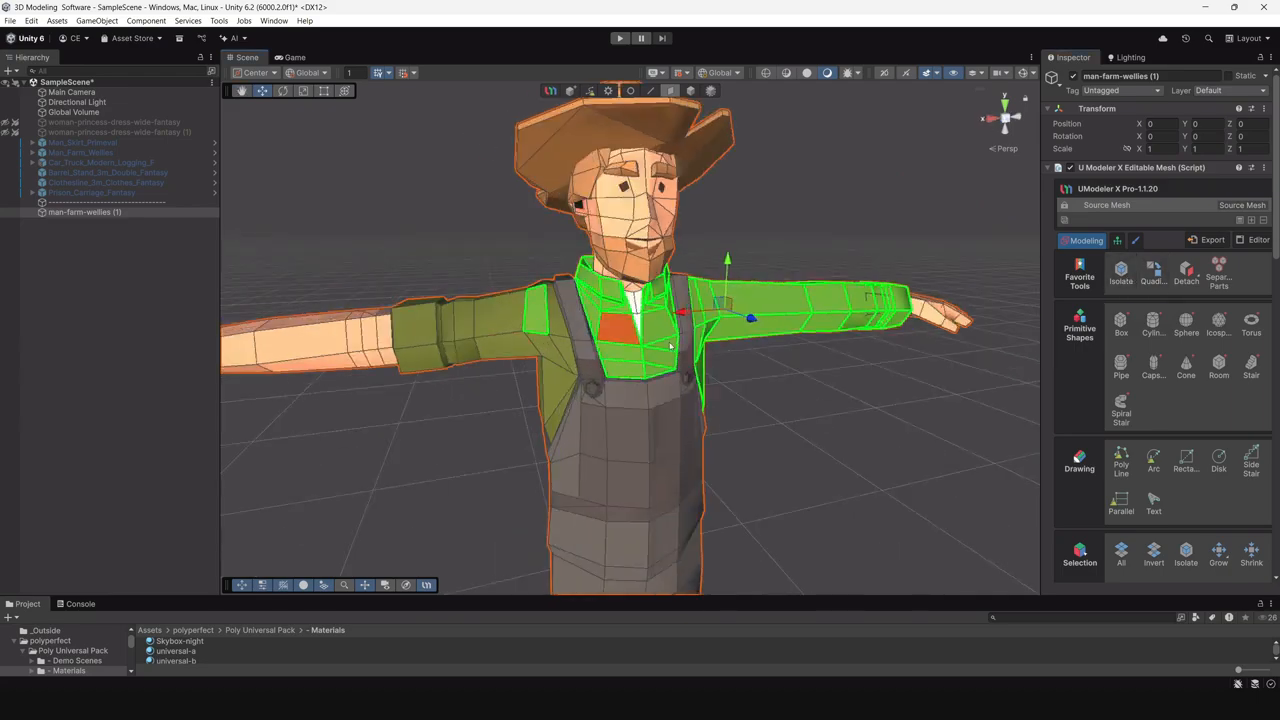
{"action": "left_click", "coordinate": [1122, 275]}
{"action": "left_click_drag", "start_coordinate": [461, 402], "coordinate": [721, 399], "text": "alt"}
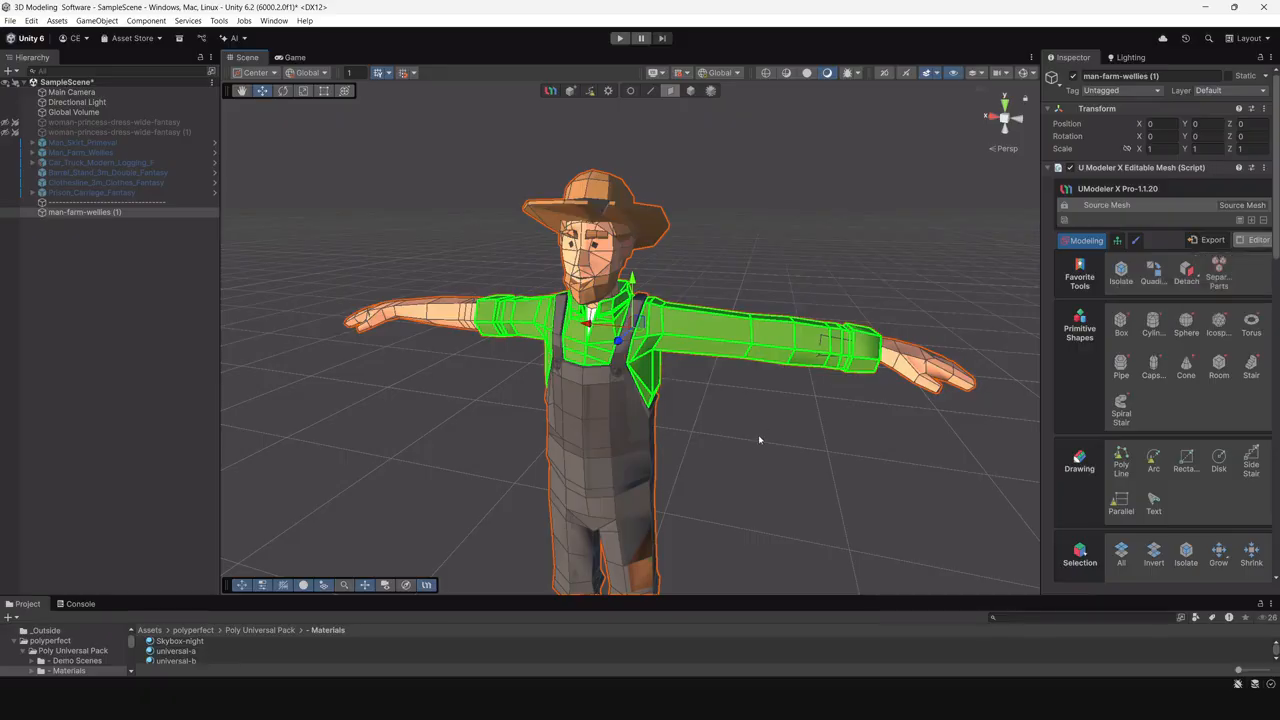
{"action": "left_click_drag", "start_coordinate": [760, 437], "coordinate": [686, 380], "text": "alt"}
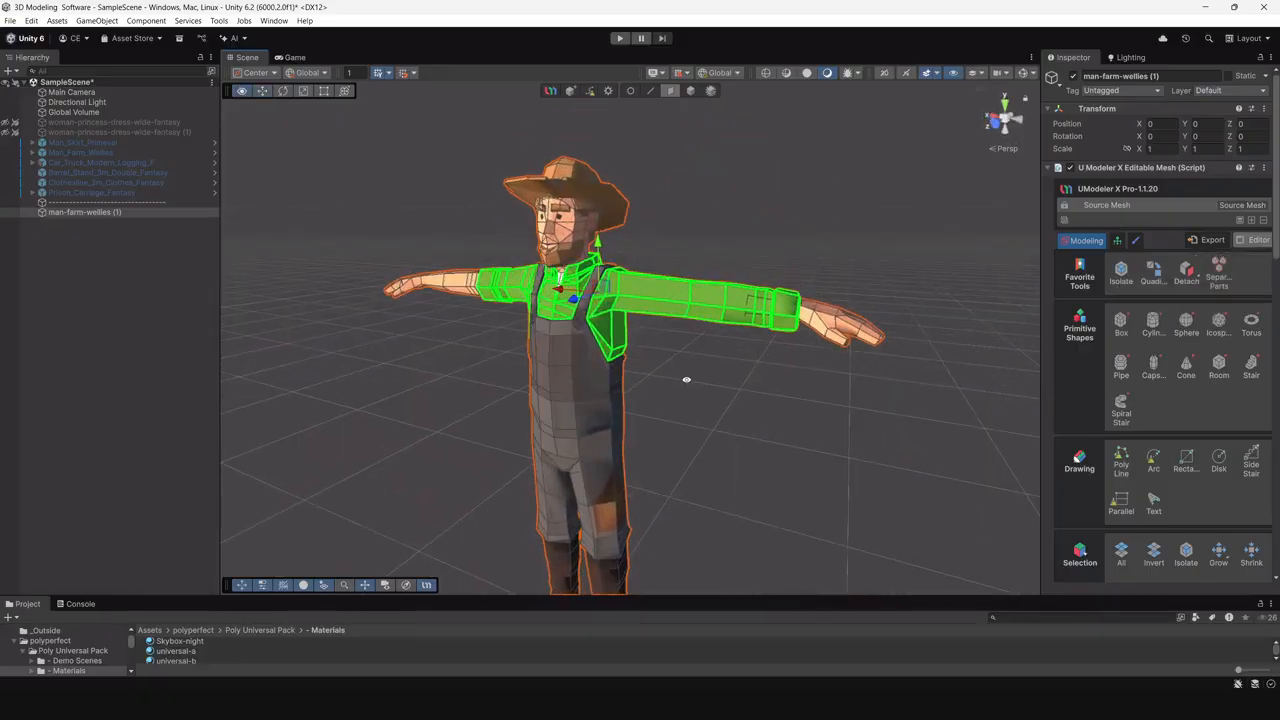
Open the UV Editor beside the character and move the selected shirt UVs onto the purple palette row.
{"action": "left_click", "coordinate": [1253, 240]}
{"action": "left_click", "coordinate": [1176, 270]}
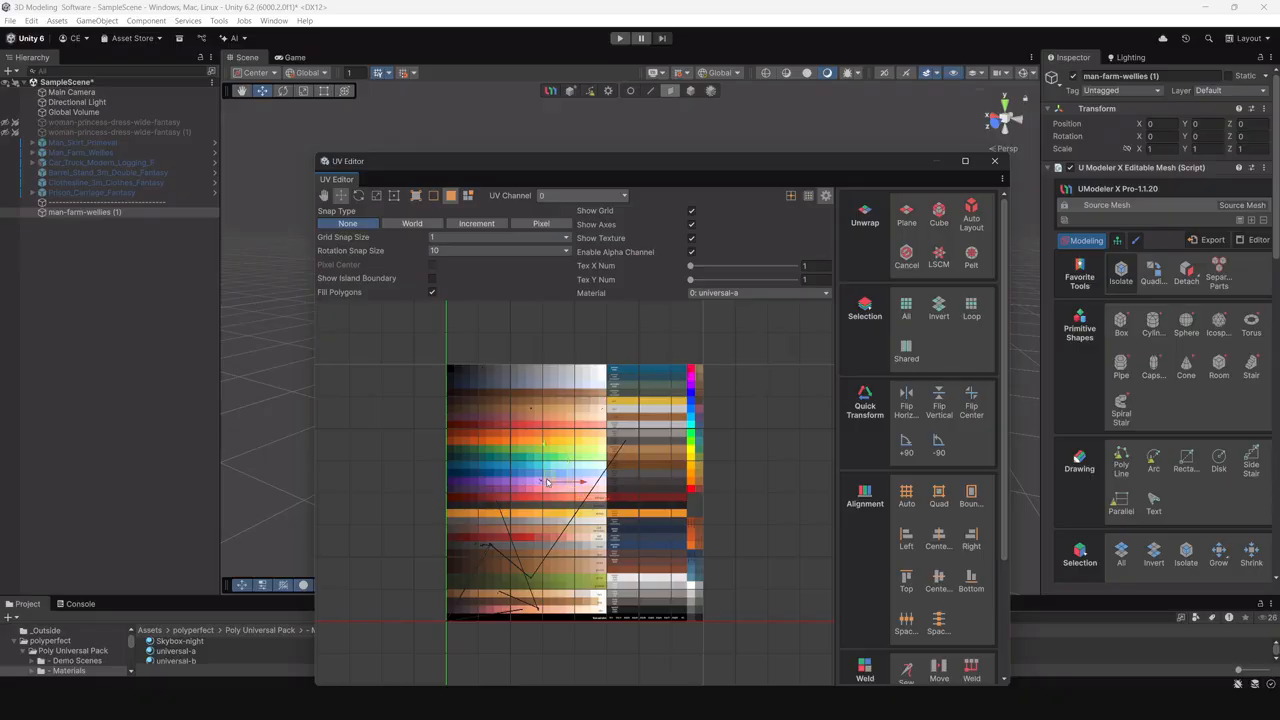
{"action": "scroll", "coordinate": [547, 483], "scroll_direction": "up", "scroll_amount": 8}
{"action": "scroll", "coordinate": [549, 513], "scroll_direction": "down", "scroll_amount": 4}
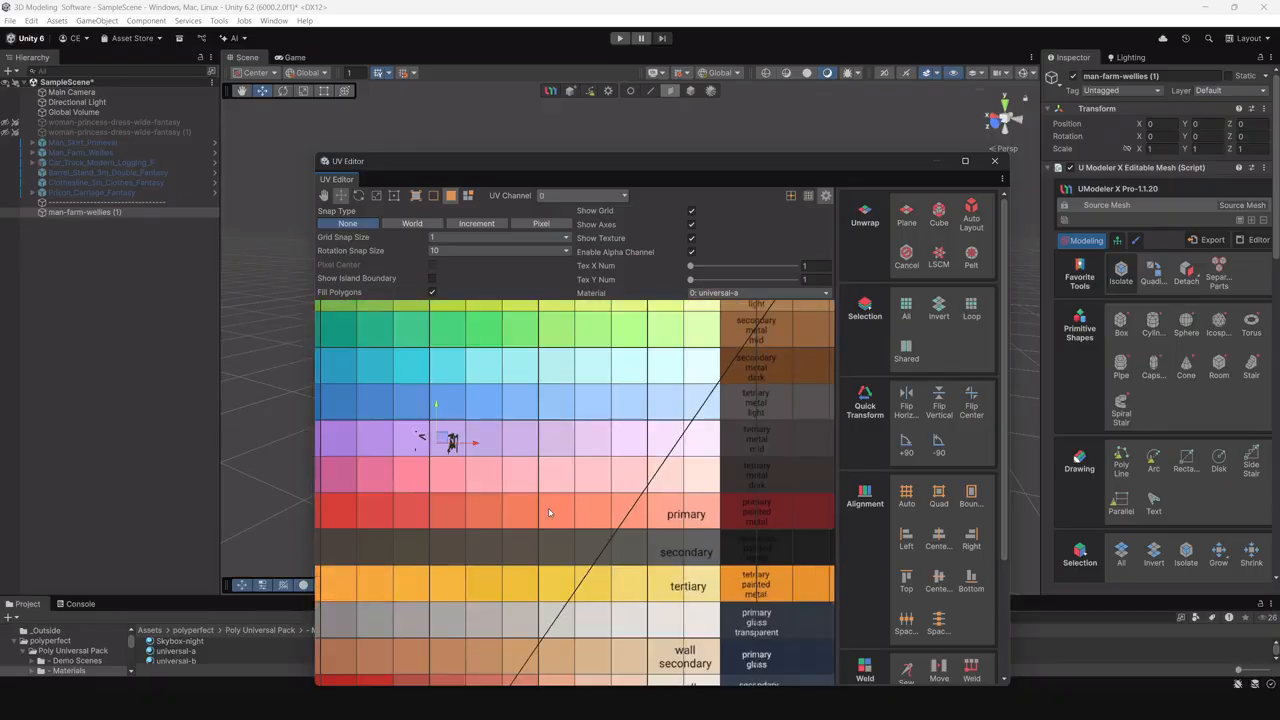
{"action": "middle_click_drag", "start_coordinate": [497, 497], "coordinate": [560, 515]}
{"action": "left_click_drag", "start_coordinate": [588, 181], "coordinate": [1034, 196]}
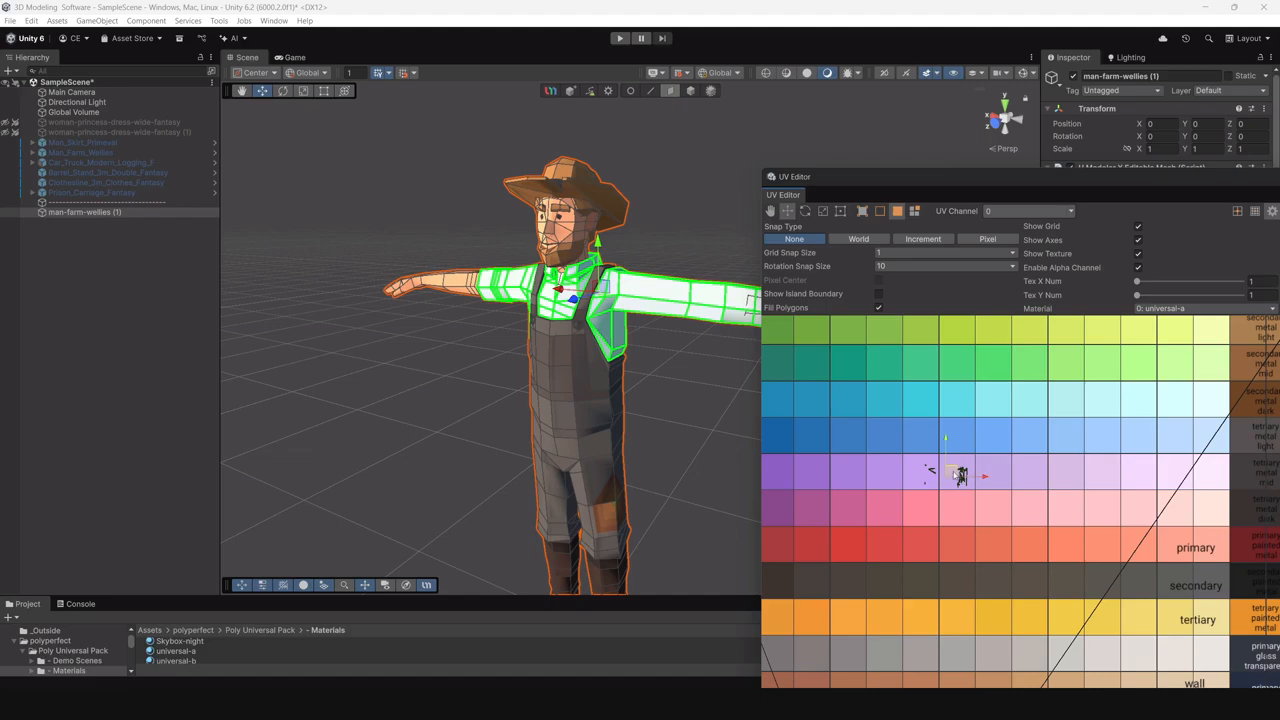
Recolour the shirt yellow by moving its UVs onto the palette's orange-yellow tertiary row, and view it deselected.
{"action": "left_click_drag", "start_coordinate": [958, 476], "coordinate": [830, 467]}
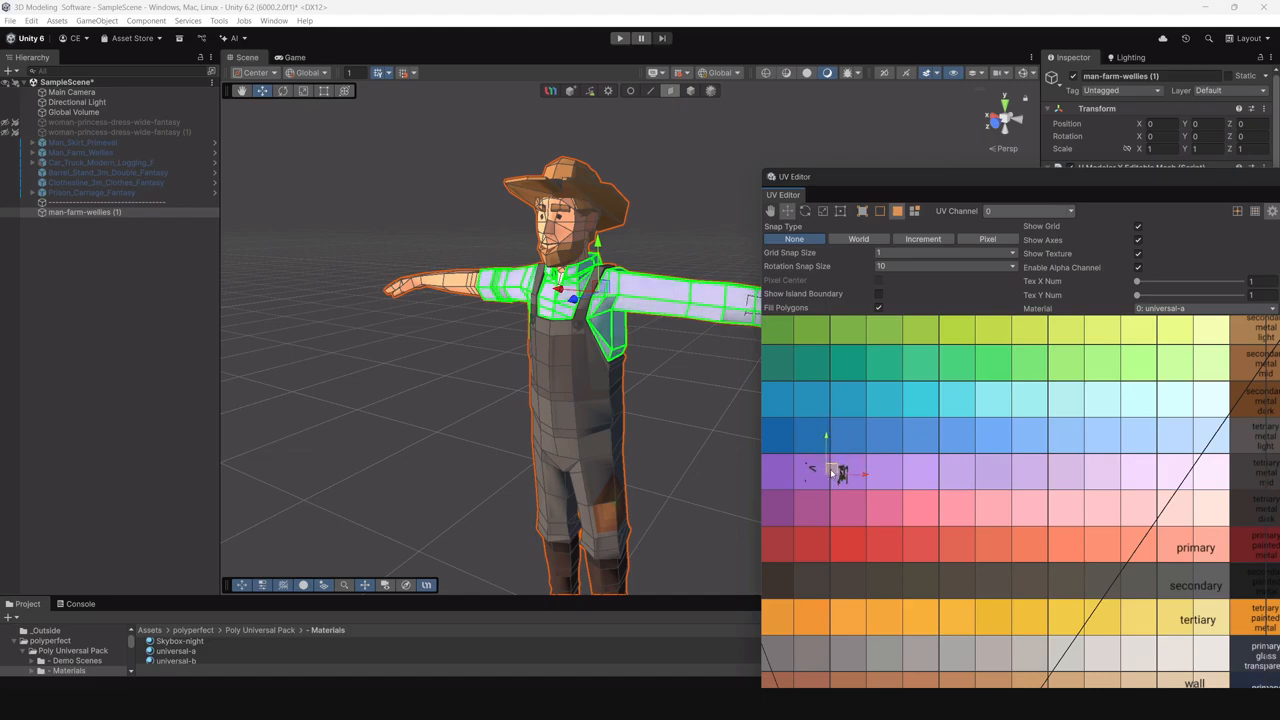
{"action": "left_click_drag", "start_coordinate": [832, 473], "coordinate": [893, 603]}
{"action": "scroll", "coordinate": [910, 552], "scroll_direction": "down", "scroll_amount": 1}
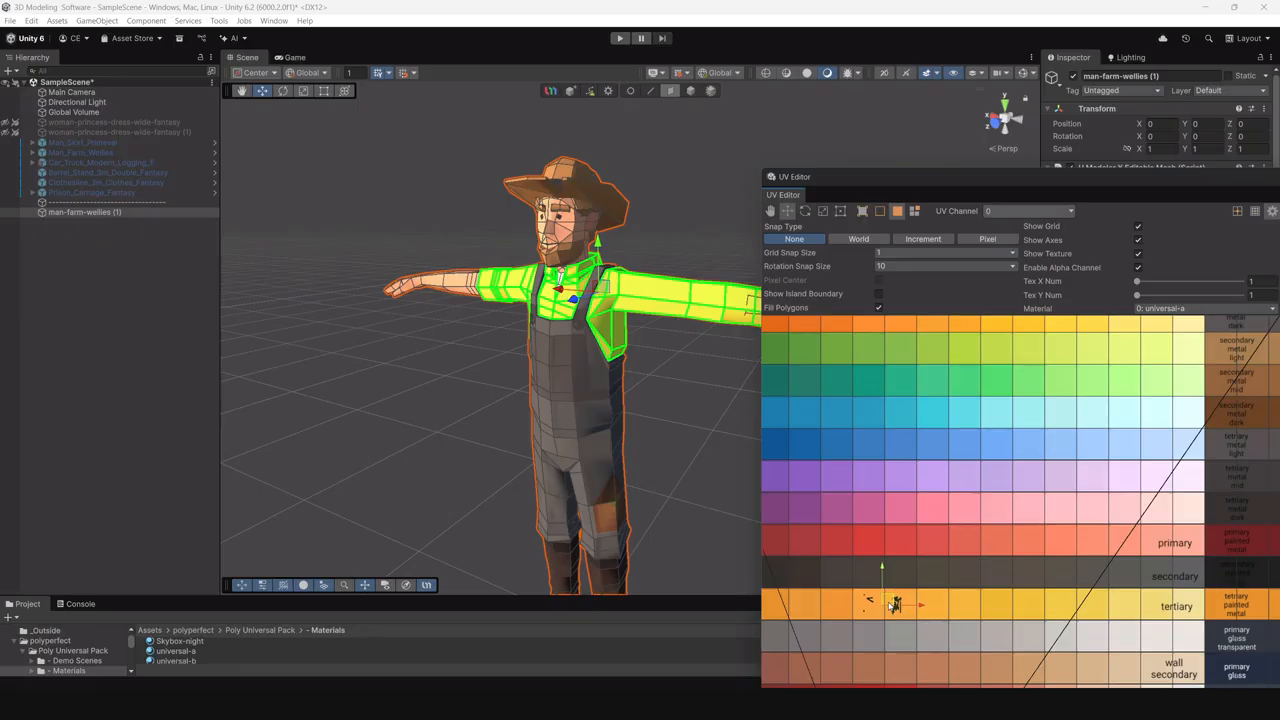
{"action": "left_click", "coordinate": [488, 443]}
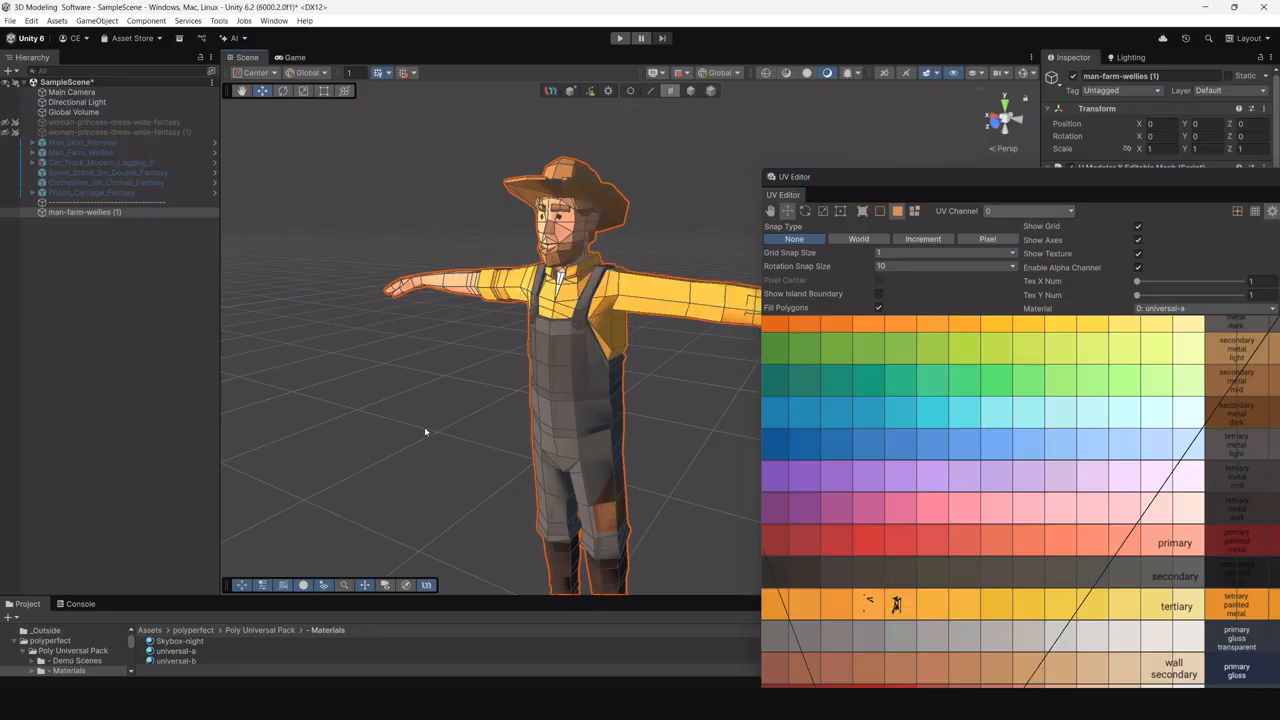
{"action": "left_click_drag", "start_coordinate": [426, 431], "coordinate": [560, 430], "text": "alt"}
{"action": "scroll", "coordinate": [580, 420], "scroll_direction": "down", "scroll_amount": 3}
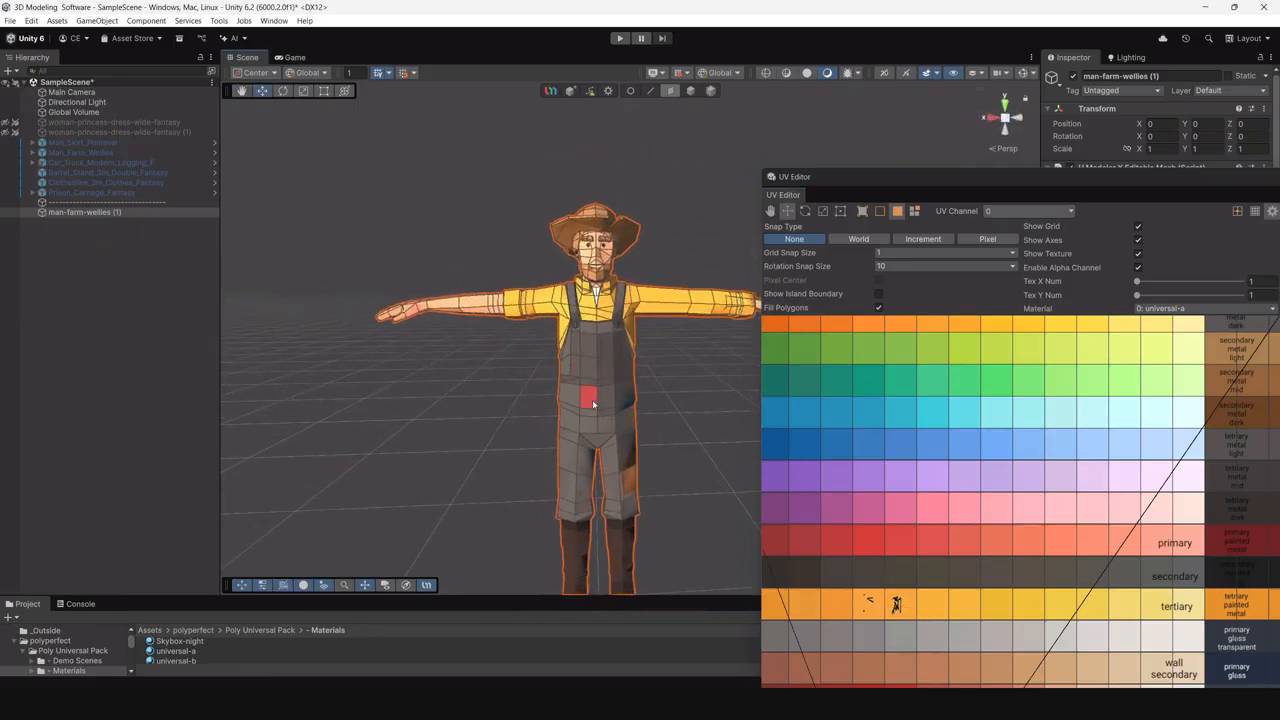
Undo the shirt's palette moves and clear the selection of all its faces.
{"action": "key", "text": "ctrl+z"}
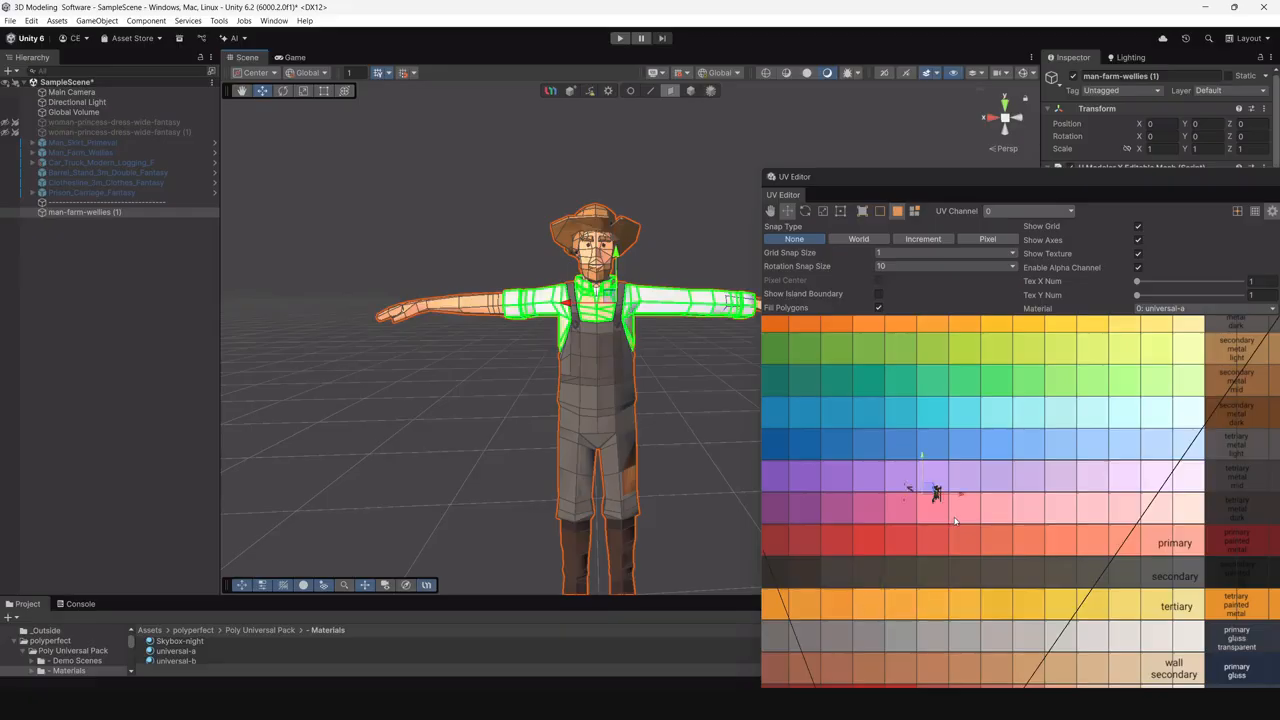
{"action": "scroll", "coordinate": [951, 521], "scroll_direction": "down", "scroll_amount": 2}
{"action": "scroll", "coordinate": [962, 516], "scroll_direction": "down", "scroll_amount": 1}
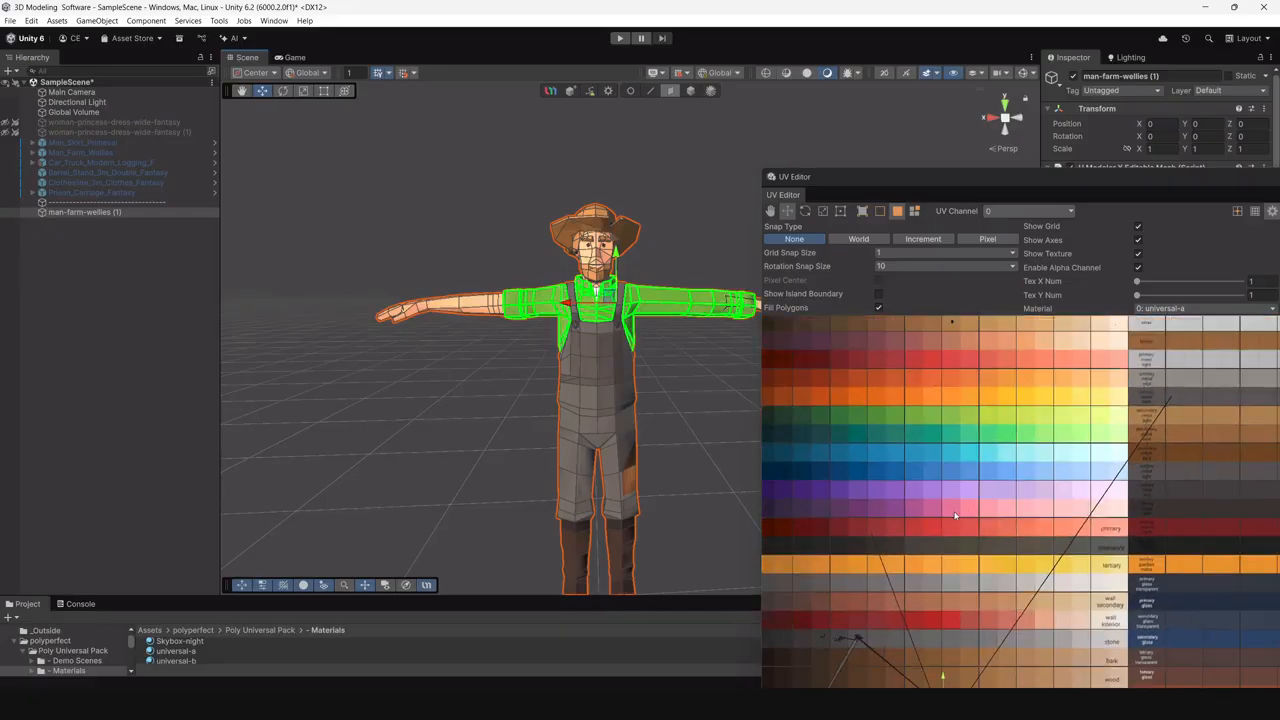
{"action": "left_click", "coordinate": [958, 498]}
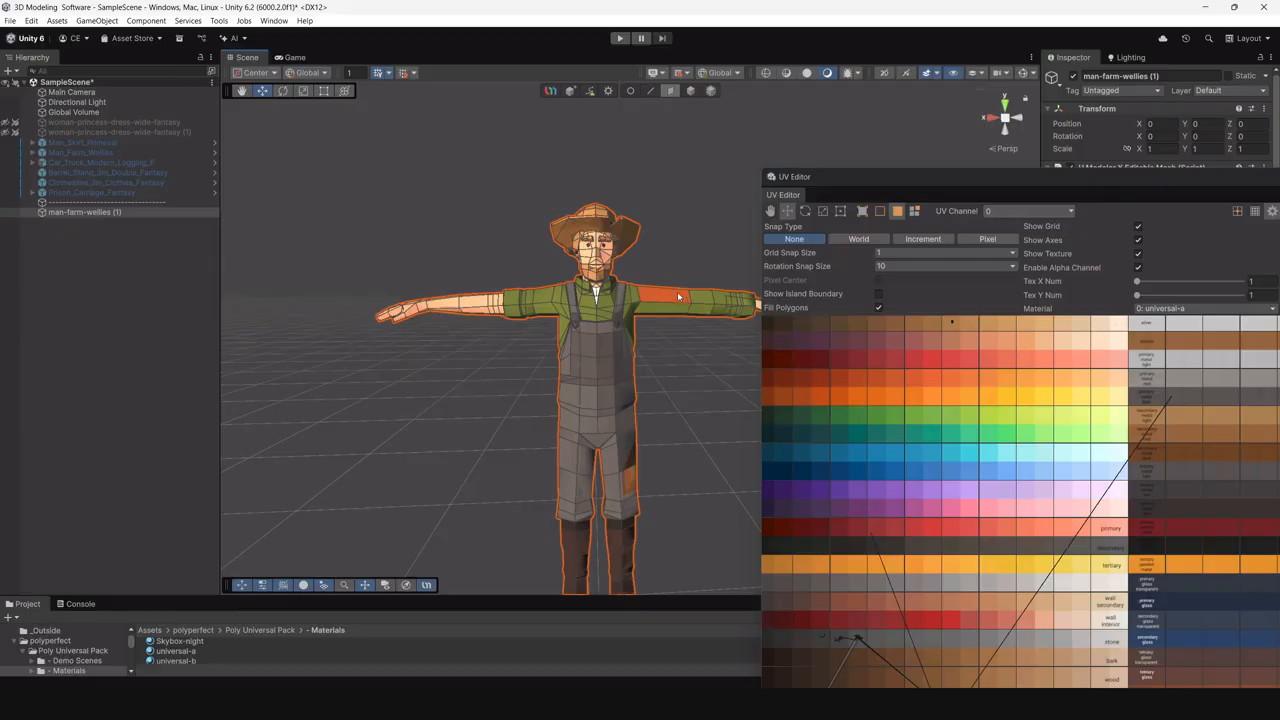
{"action": "key", "text": "ctrl+z"}
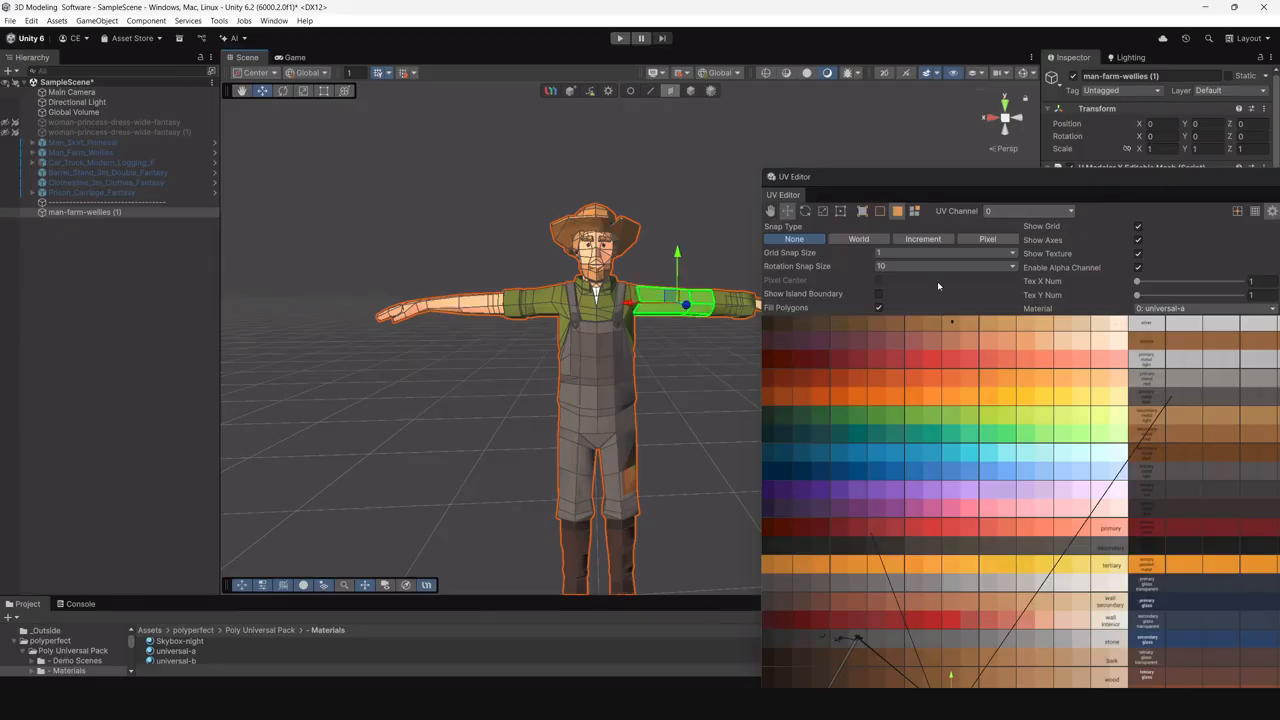
Select the whole shirt, both sleeves and the chest, by adding a face of each part and expanding with Isolate.
{"action": "left_click_drag", "start_coordinate": [988, 177], "coordinate": [571, 455]}
{"action": "left_click", "coordinate": [1128, 278]}
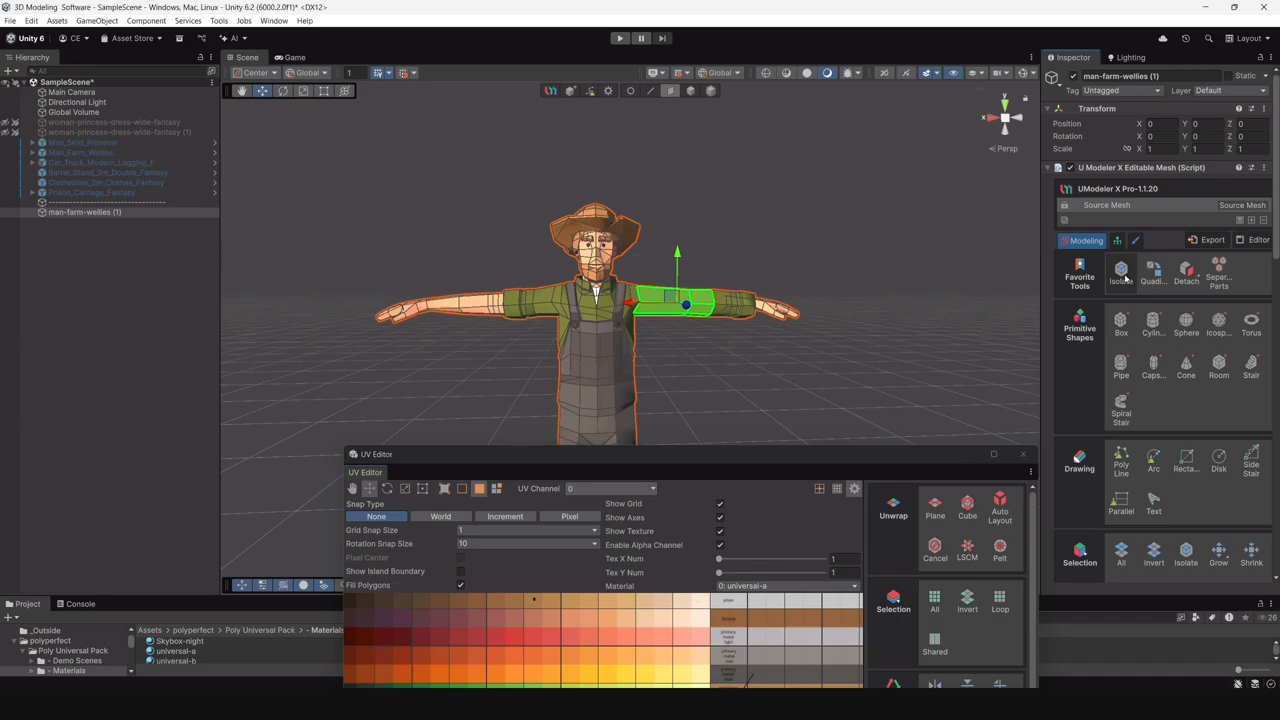
{"action": "scroll", "coordinate": [622, 314], "scroll_direction": "up", "scroll_amount": 3}
{"action": "left_click", "coordinate": [573, 293], "text": "shift"}
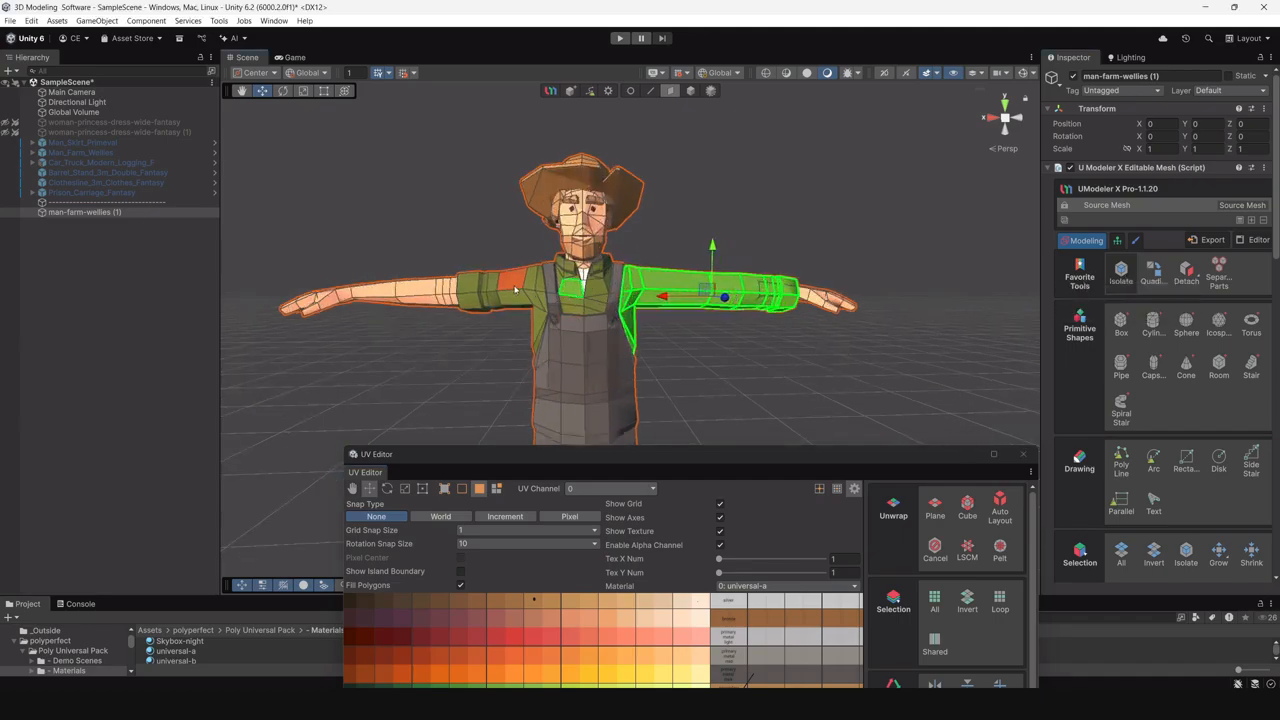
{"action": "left_click", "coordinate": [512, 289], "text": "shift"}
{"action": "left_click", "coordinate": [1122, 278]}
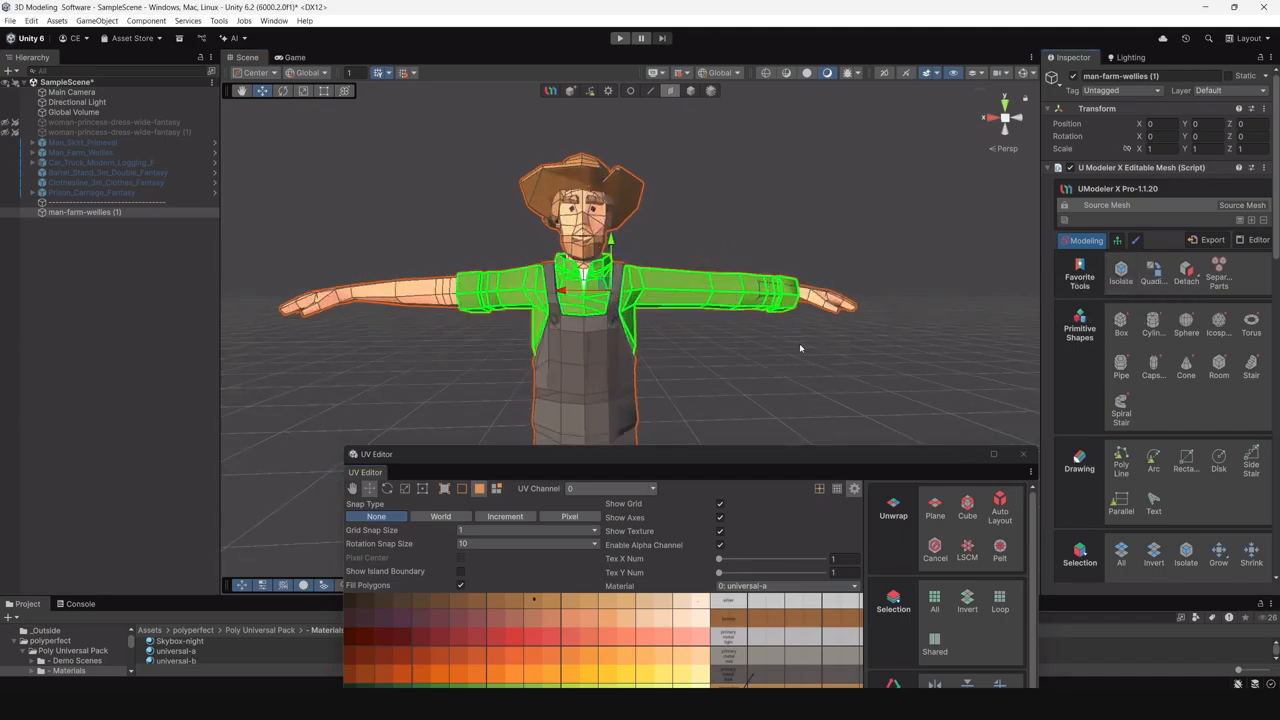
Recolour the shirt blue by moving its UVs onto the palette's blue row, and view it deselected.
{"action": "left_click_drag", "start_coordinate": [805, 470], "coordinate": [1118, 94]}
{"action": "scroll", "coordinate": [863, 591], "scroll_direction": "down", "scroll_amount": 2}
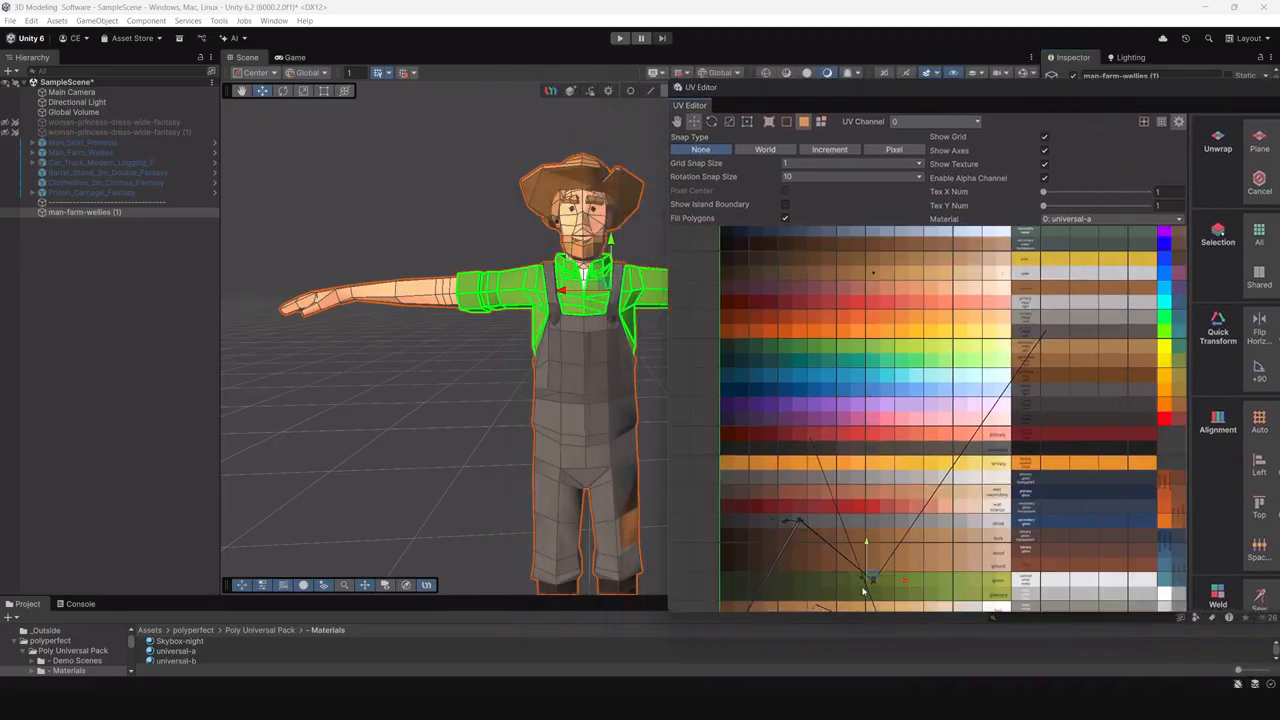
{"action": "left_click_drag", "start_coordinate": [870, 585], "coordinate": [795, 378]}
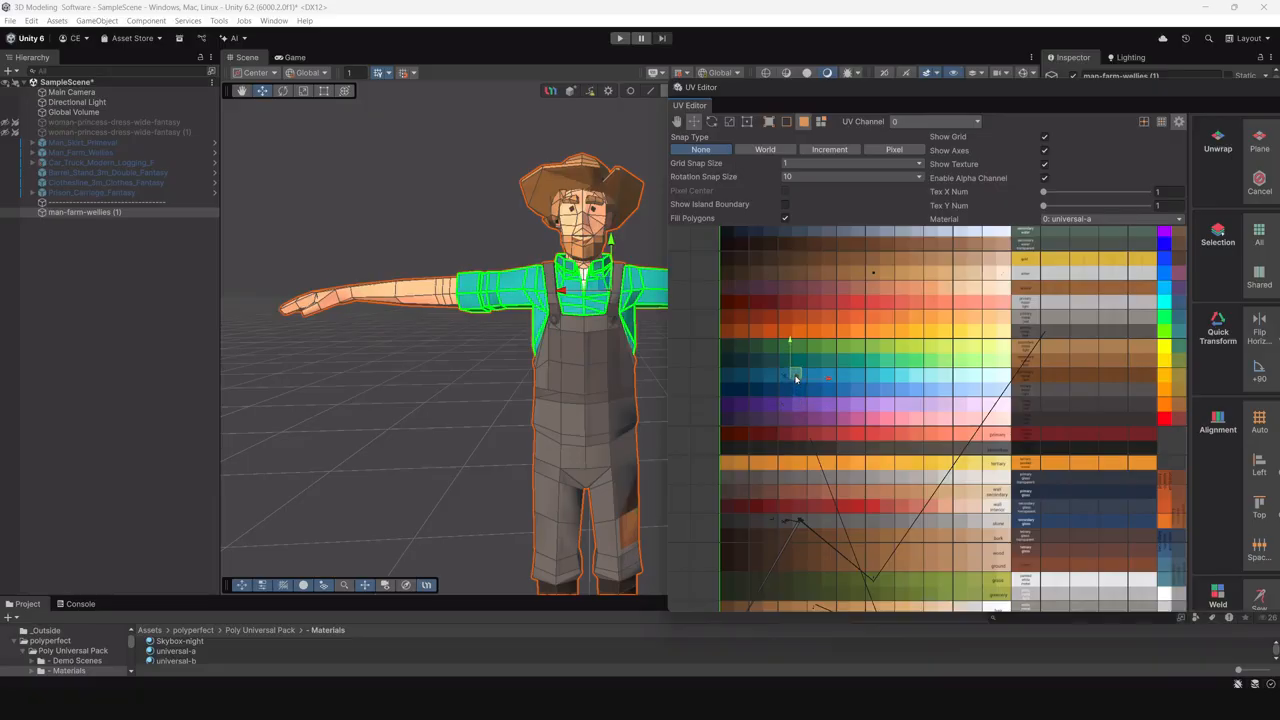
{"action": "scroll", "coordinate": [410, 388], "scroll_direction": "down", "scroll_amount": 3}
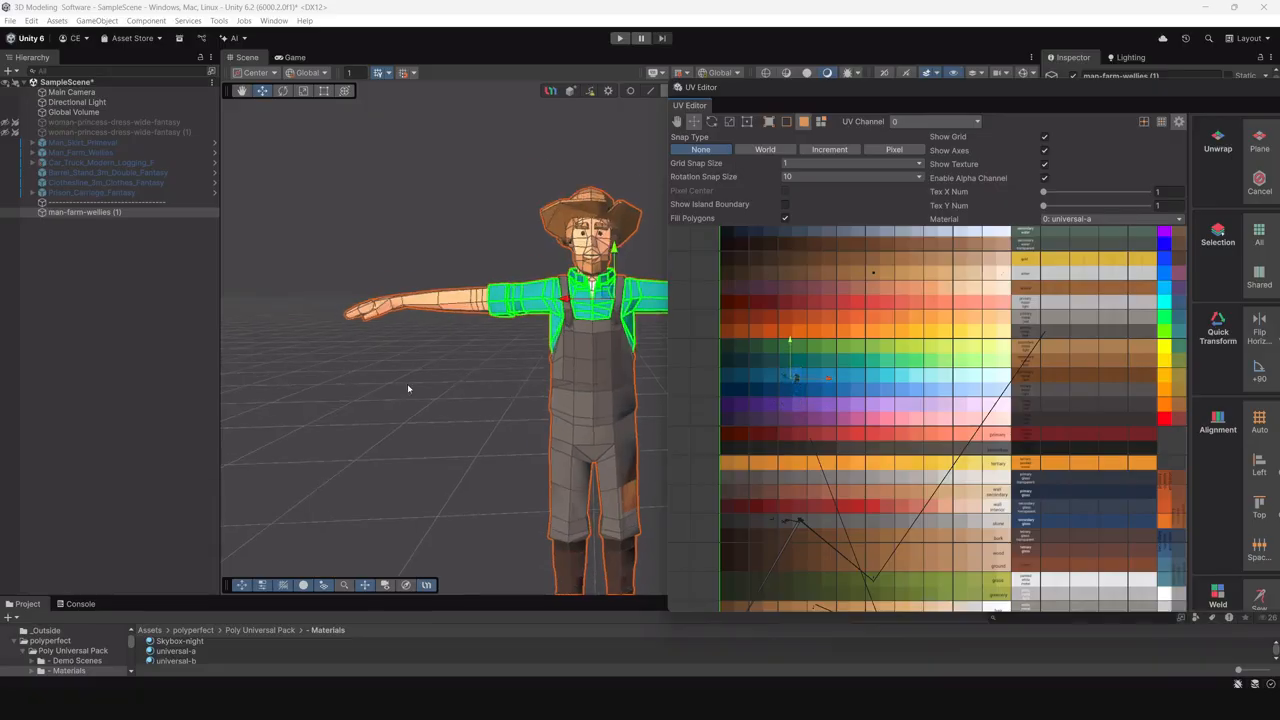
{"action": "left_click", "coordinate": [462, 411]}
{"action": "middle_click_drag", "start_coordinate": [504, 434], "coordinate": [328, 432]}
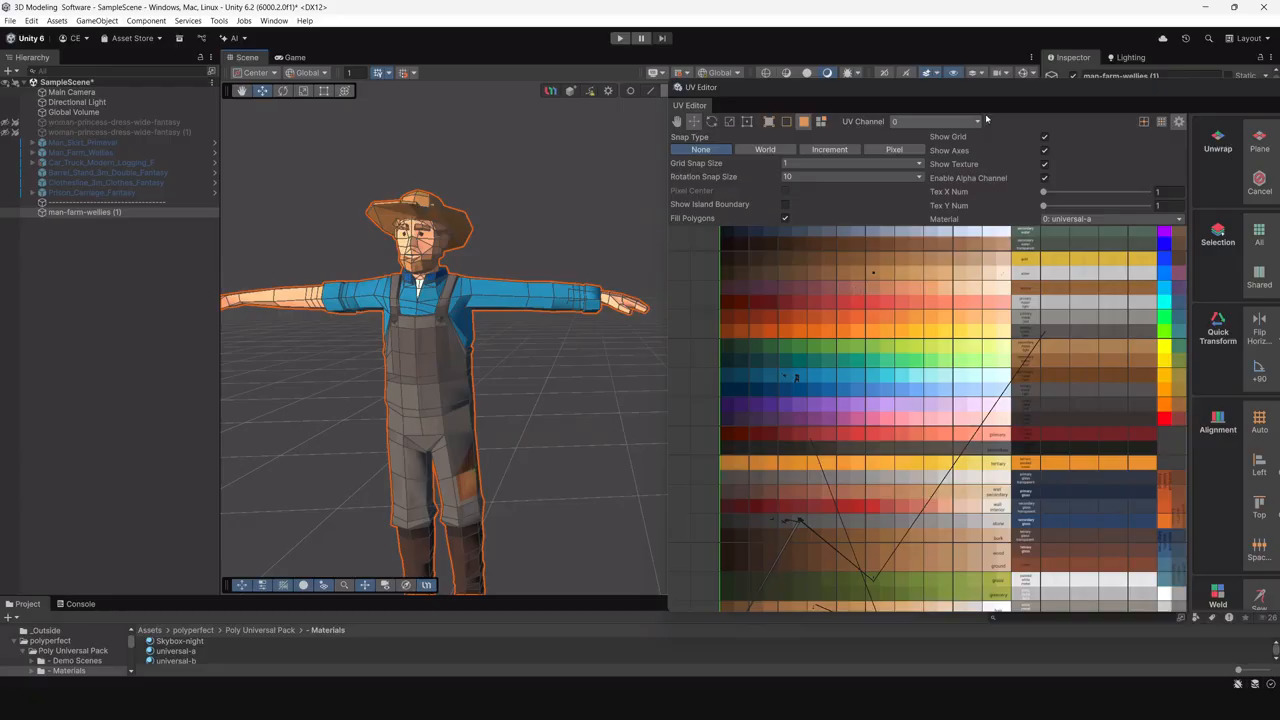
Select the white undershirt faces in the shirt's neck opening.
{"action": "left_click_drag", "start_coordinate": [1010, 95], "coordinate": [773, 547]}
{"action": "scroll", "coordinate": [460, 346], "scroll_direction": "up", "scroll_amount": 4}
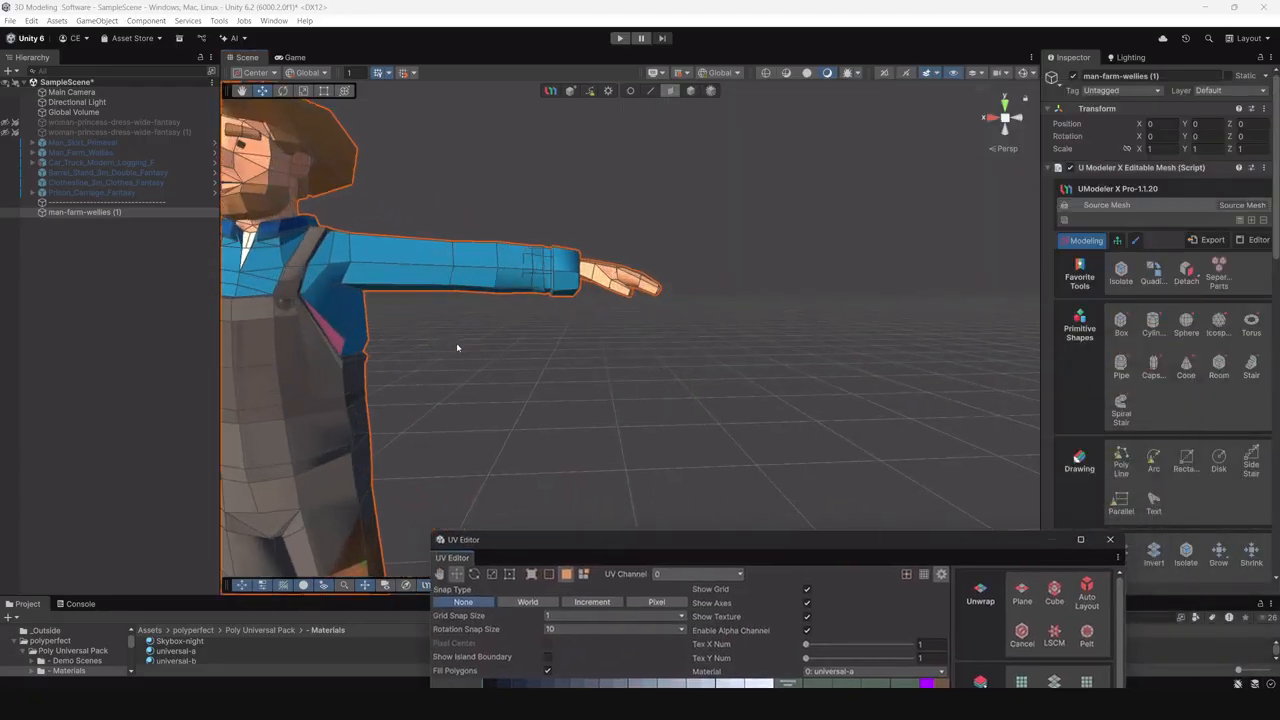
{"action": "middle_click_drag", "start_coordinate": [372, 349], "coordinate": [614, 367]}
{"action": "scroll", "coordinate": [614, 367], "scroll_direction": "up", "scroll_amount": 5}
{"action": "left_click_drag", "start_coordinate": [536, 332], "coordinate": [529, 261], "text": "alt"}
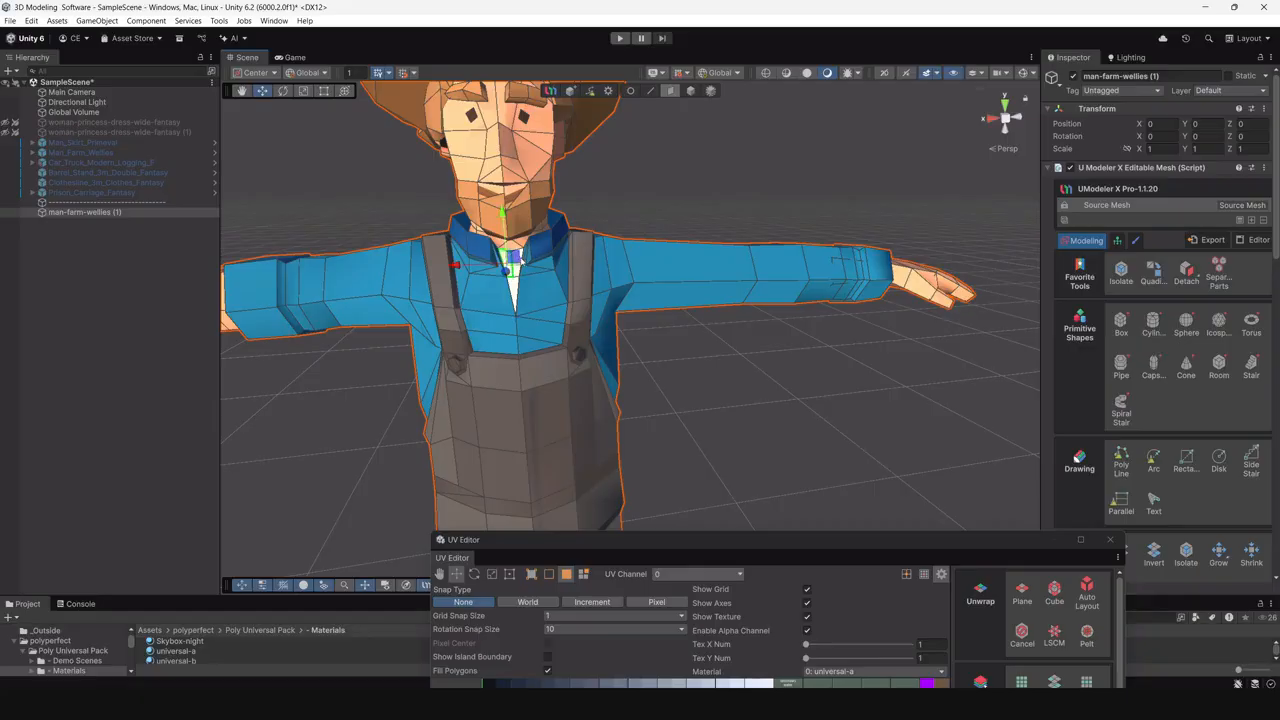
{"action": "scroll", "coordinate": [546, 362], "scroll_direction": "up", "scroll_amount": 6}
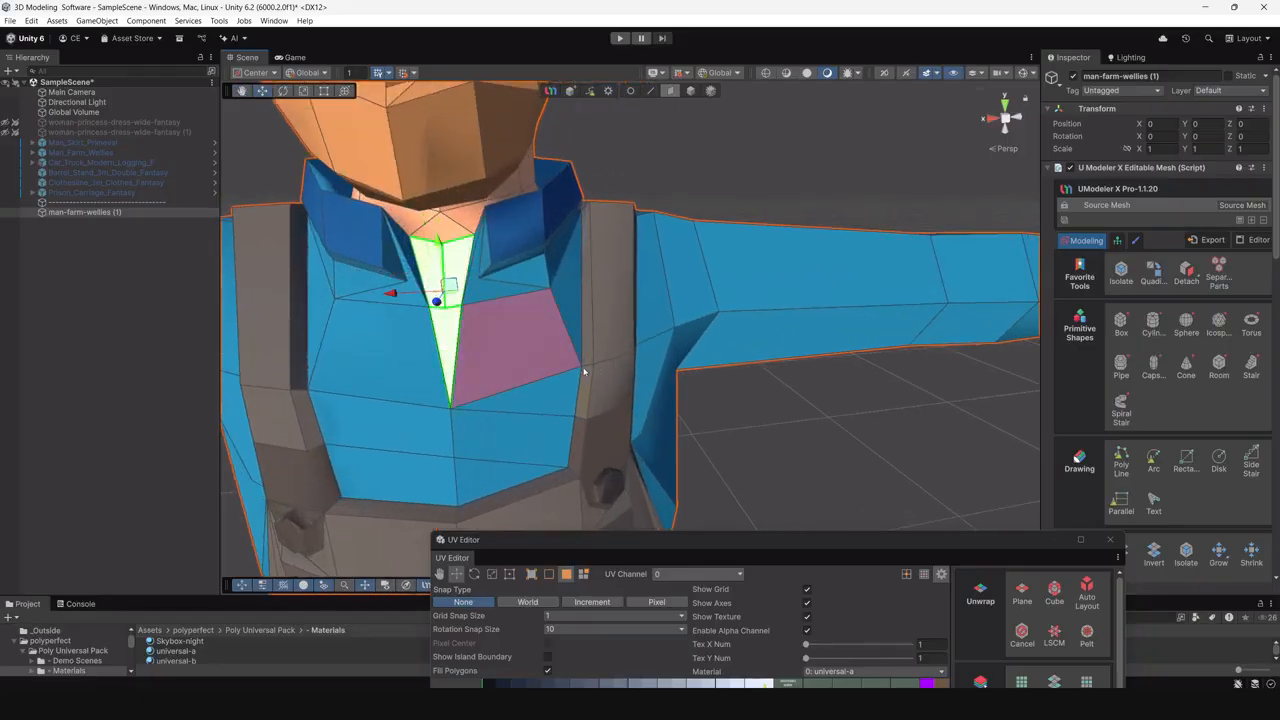
{"action": "scroll", "coordinate": [608, 287], "scroll_direction": "down", "scroll_amount": 6}
{"action": "scroll", "coordinate": [608, 287], "scroll_direction": "down", "scroll_amount": 2}
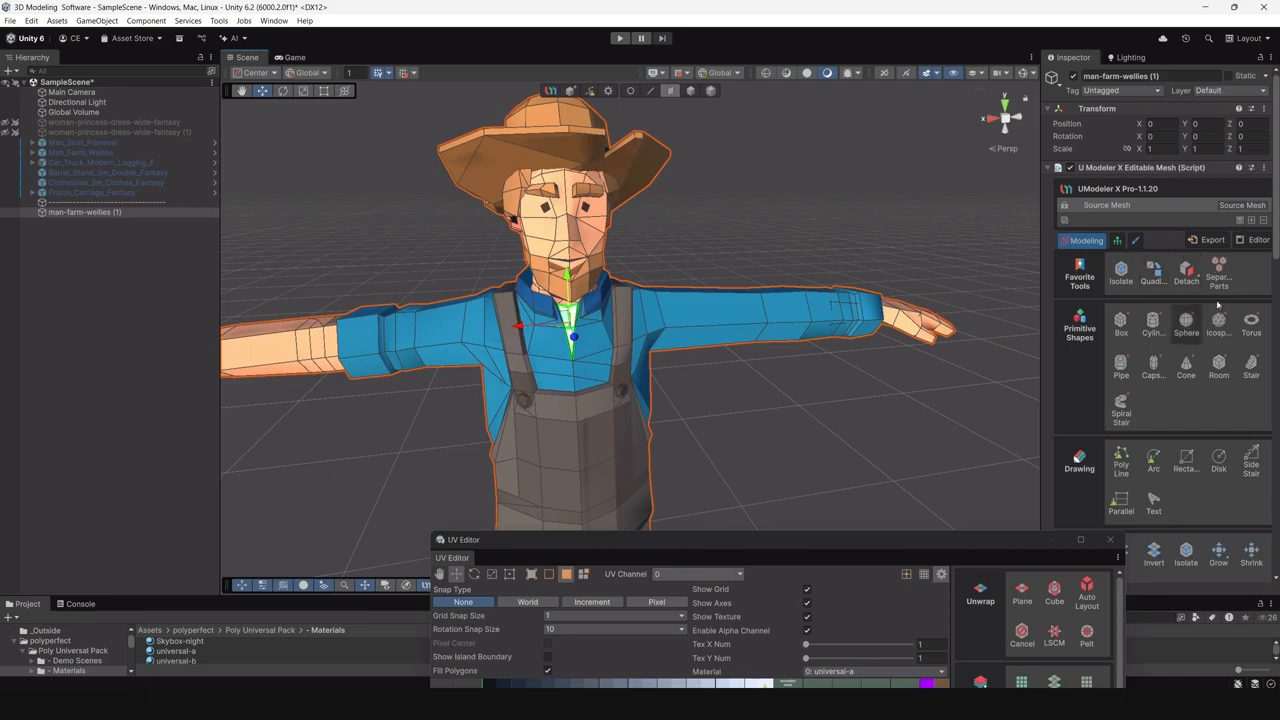
{"action": "left_click_drag", "start_coordinate": [479, 400], "coordinate": [472, 362], "text": "alt"}
Recolour the undershirt faces black by moving their UVs to the dark end of the palette's upper rows.
{"action": "left_click_drag", "start_coordinate": [652, 393], "coordinate": [914, 113], "text": "alt"}
{"action": "scroll", "coordinate": [801, 483], "scroll_direction": "down", "scroll_amount": 5}
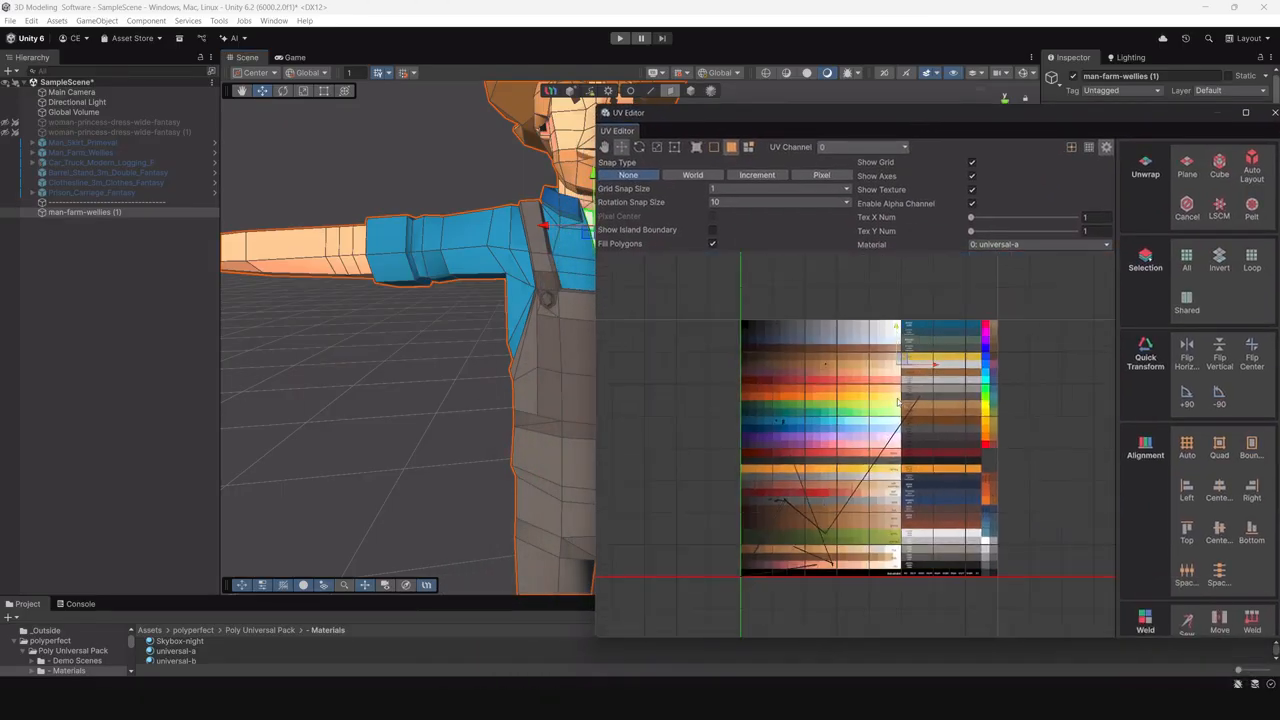
{"action": "left_click_drag", "start_coordinate": [858, 363], "coordinate": [812, 362]}
{"action": "scroll", "coordinate": [751, 340], "scroll_direction": "up", "scroll_amount": 5}
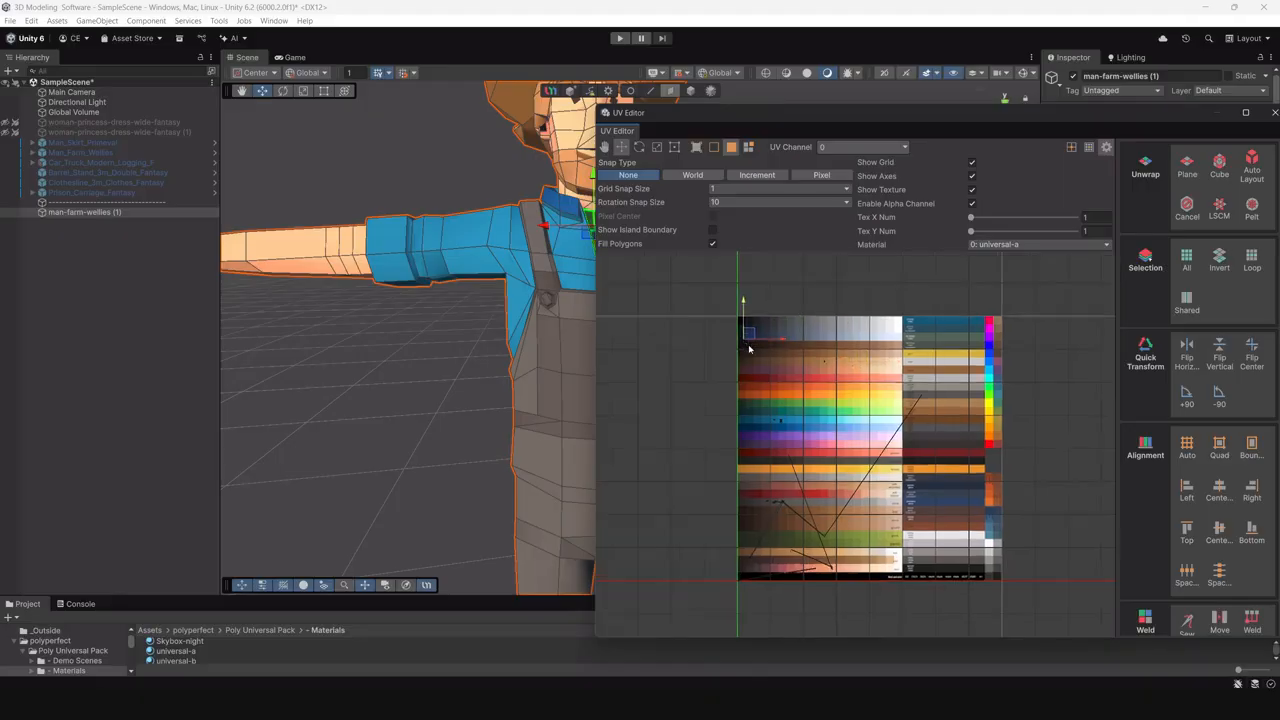
{"action": "scroll", "coordinate": [705, 353], "scroll_direction": "down", "scroll_amount": 2}
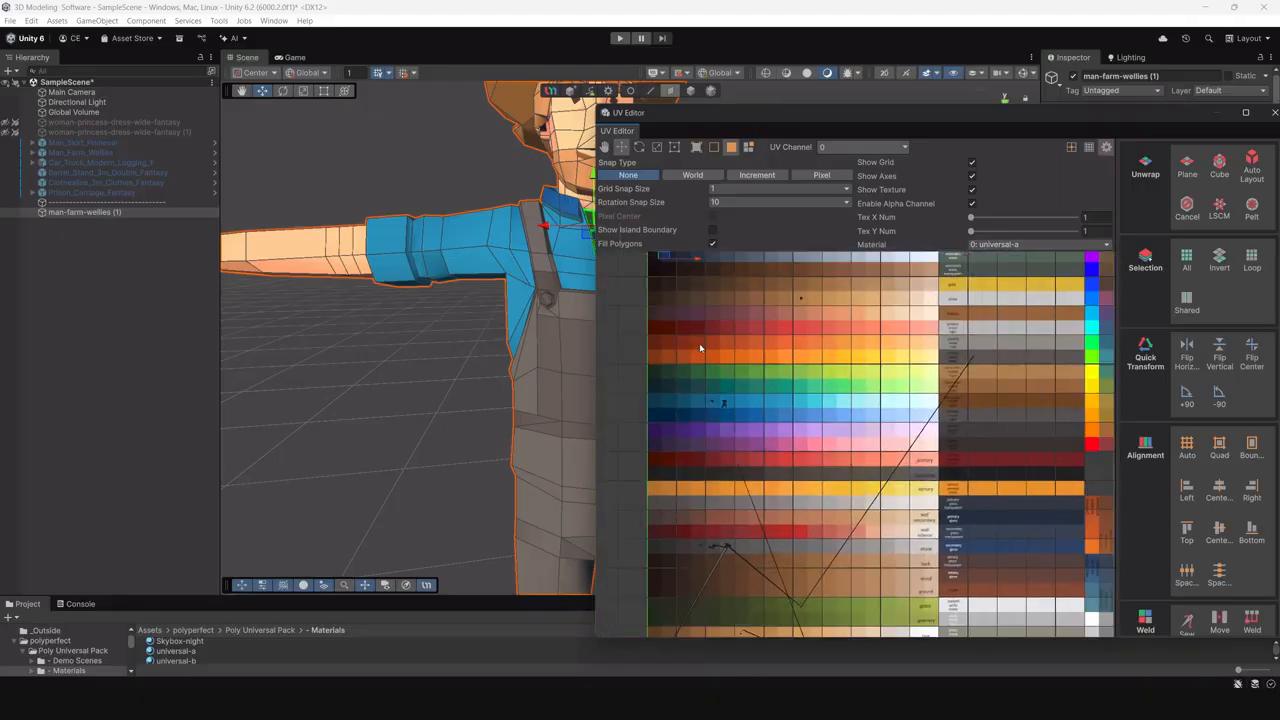
{"action": "middle_click_drag", "start_coordinate": [704, 356], "coordinate": [761, 496]}
{"action": "scroll", "coordinate": [715, 392], "scroll_direction": "up", "scroll_amount": 5}
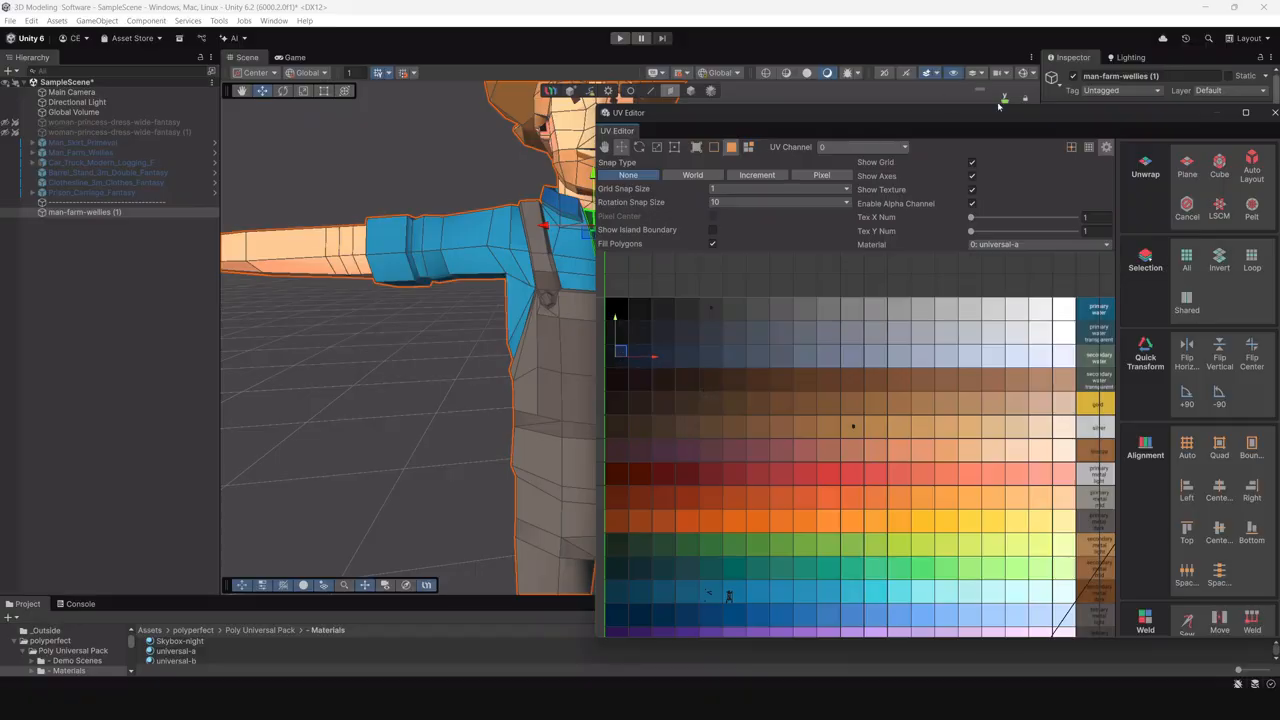
Examine the recoloured shirt and neck opening on the deselected character from several angles.
{"action": "left_click_drag", "start_coordinate": [999, 118], "coordinate": [782, 530]}
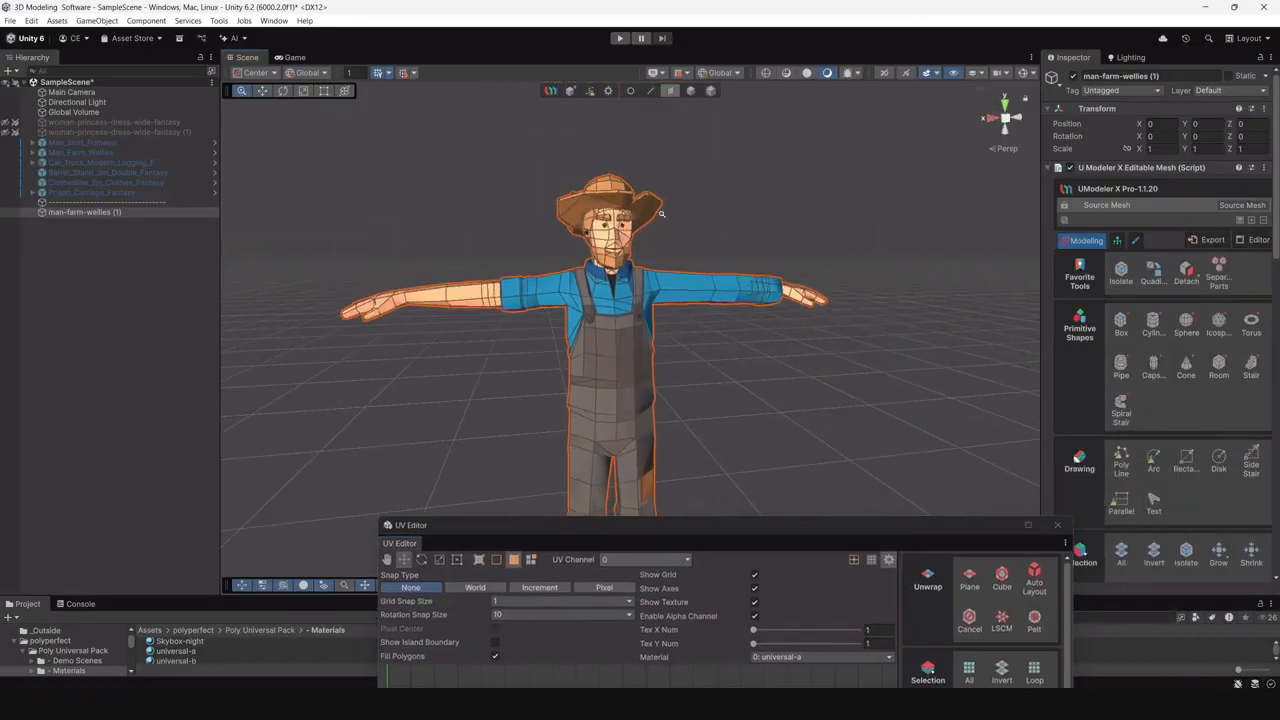
{"action": "left_click_drag", "start_coordinate": [661, 213], "coordinate": [605, 298], "text": "alt"}
{"action": "scroll", "coordinate": [605, 298], "scroll_direction": "up", "scroll_amount": 5}
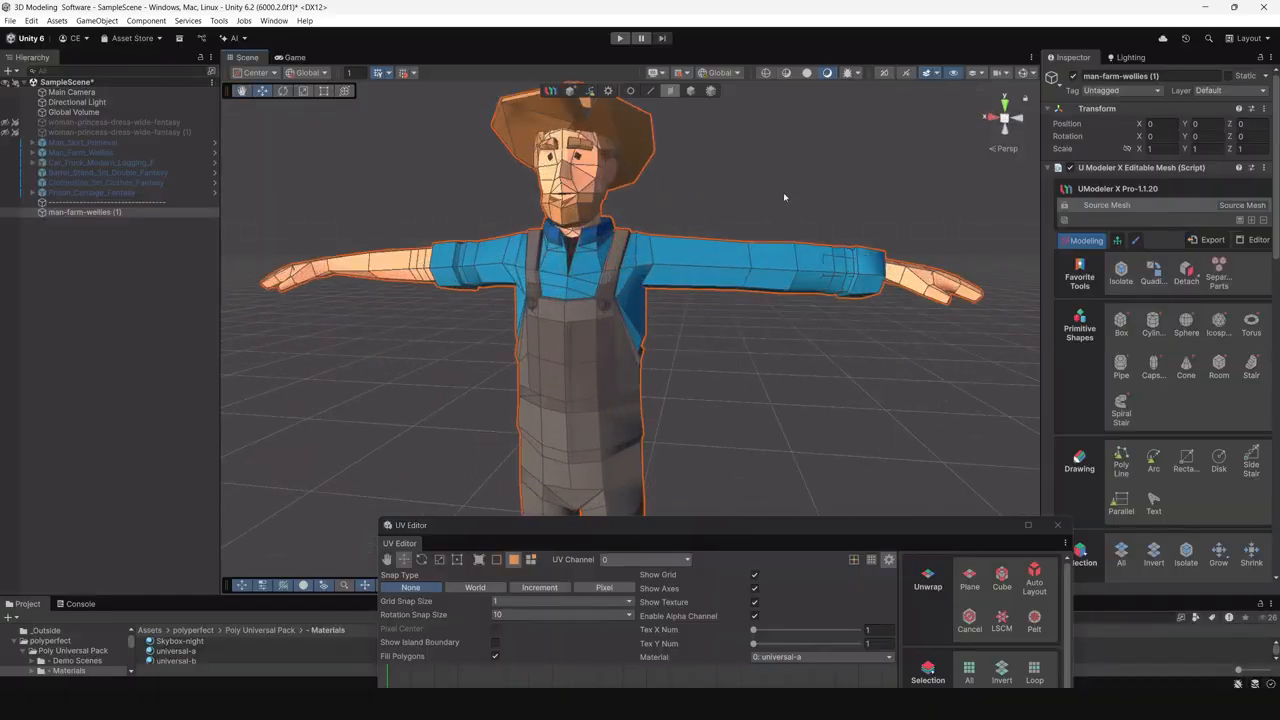
{"action": "left_click", "coordinate": [708, 194]}
{"action": "scroll", "coordinate": [690, 240], "scroll_direction": "down", "scroll_amount": 5}
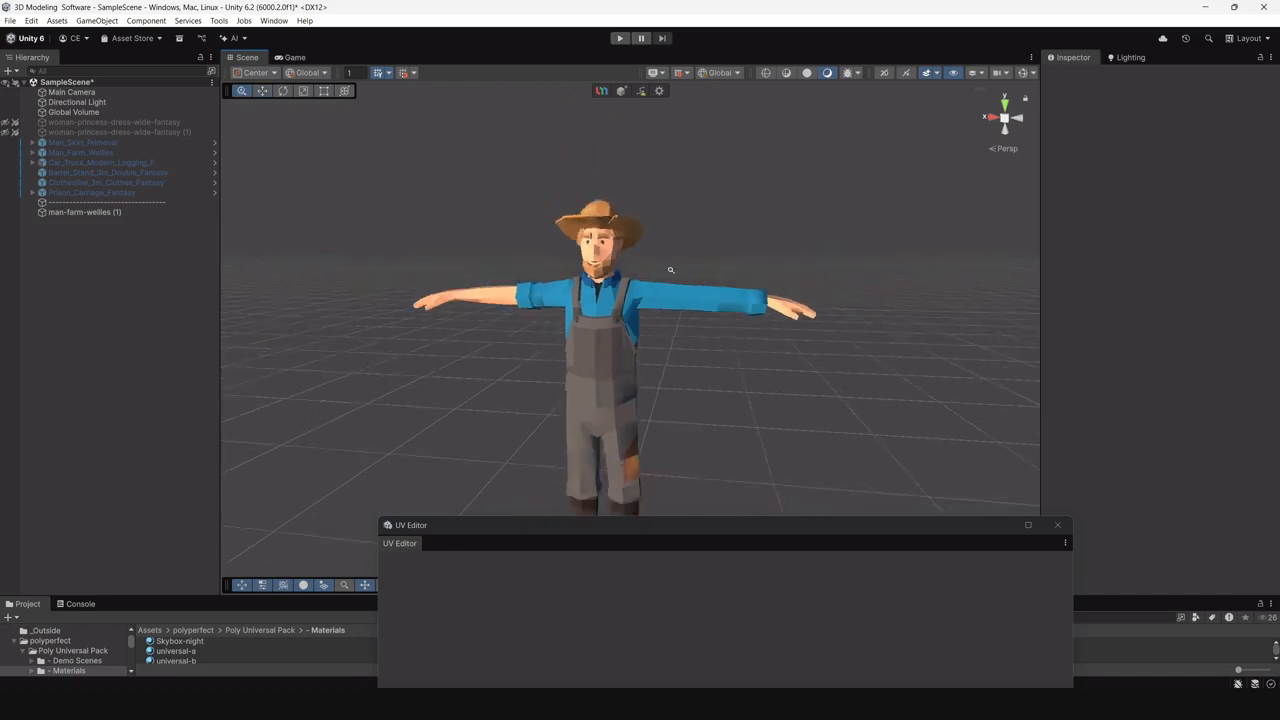
{"action": "left_click_drag", "start_coordinate": [671, 270], "coordinate": [741, 353], "text": "alt"}
{"action": "middle_click_drag", "start_coordinate": [624, 262], "coordinate": [646, 317]}
{"action": "scroll", "coordinate": [739, 402], "scroll_direction": "up", "scroll_amount": 6}
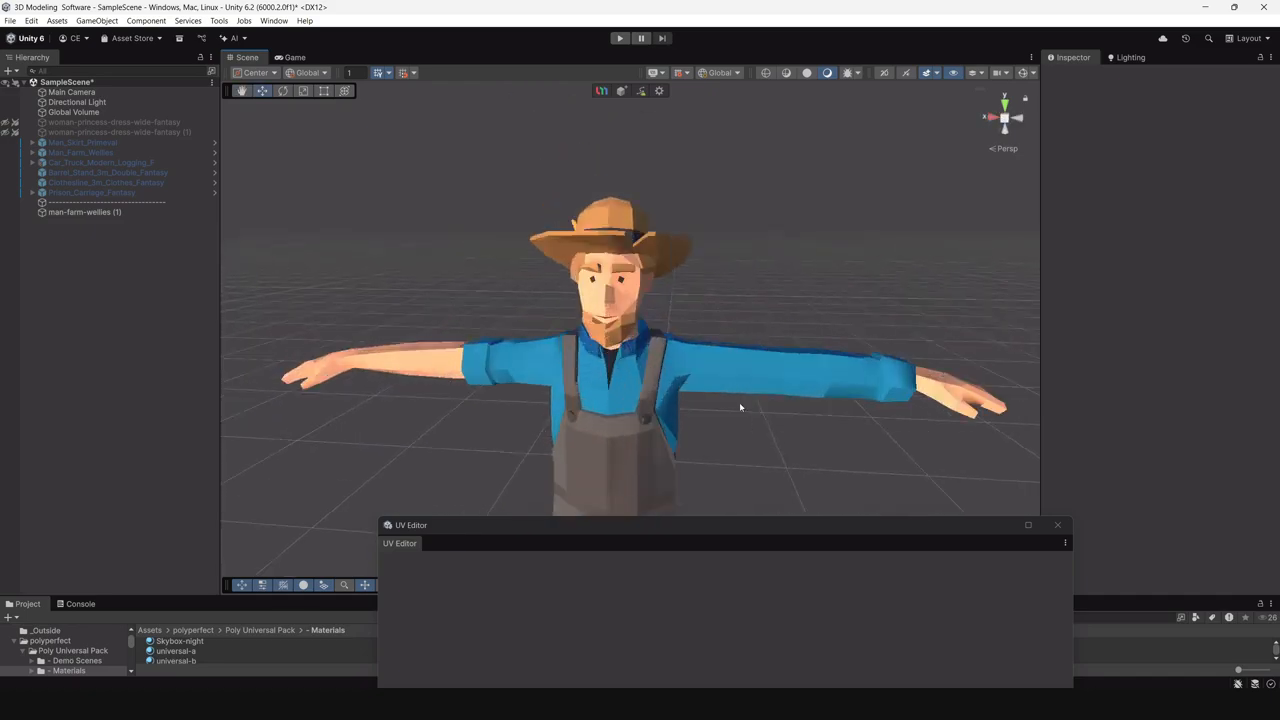
{"action": "left_click_drag", "start_coordinate": [721, 363], "coordinate": [666, 434], "text": "alt"}
Reselect the farmer in face mode and select the whole hat from one crown face with Isolate.
{"action": "left_click", "coordinate": [576, 277]}
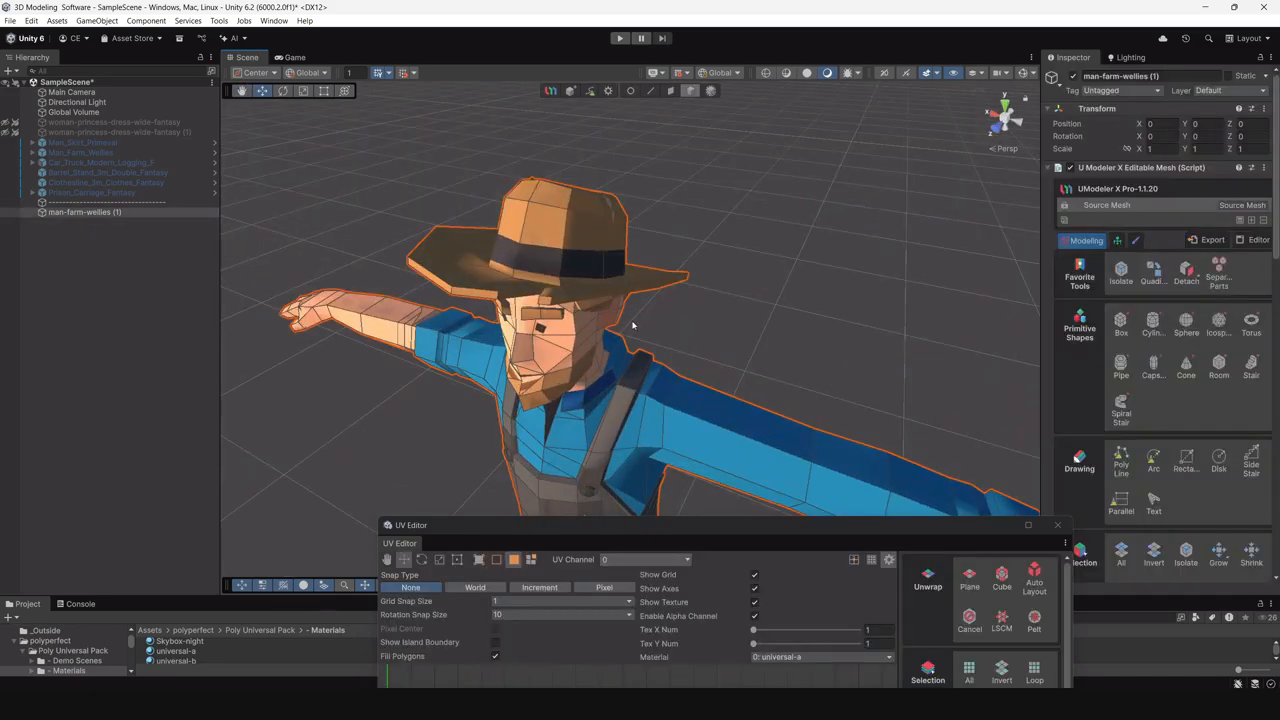
{"action": "left_click_drag", "start_coordinate": [576, 277], "coordinate": [646, 119], "text": "alt"}
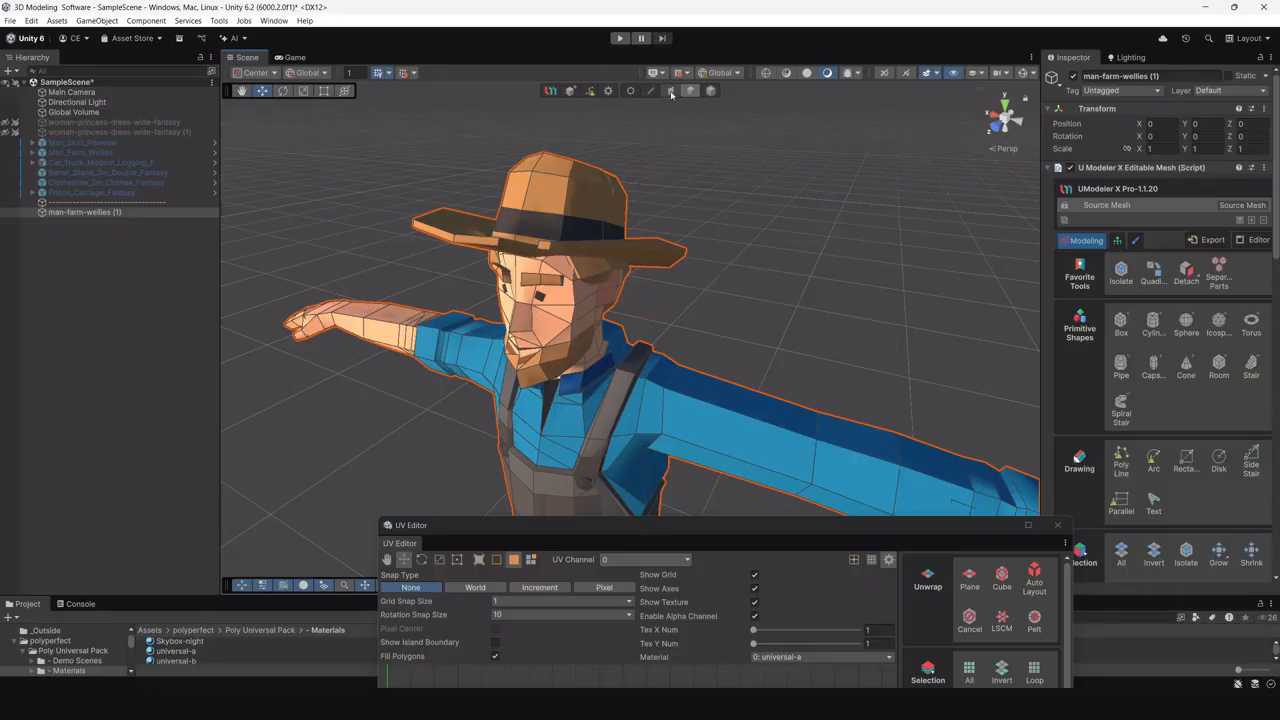
{"action": "left_click", "coordinate": [671, 91]}
{"action": "left_click", "coordinate": [596, 207]}
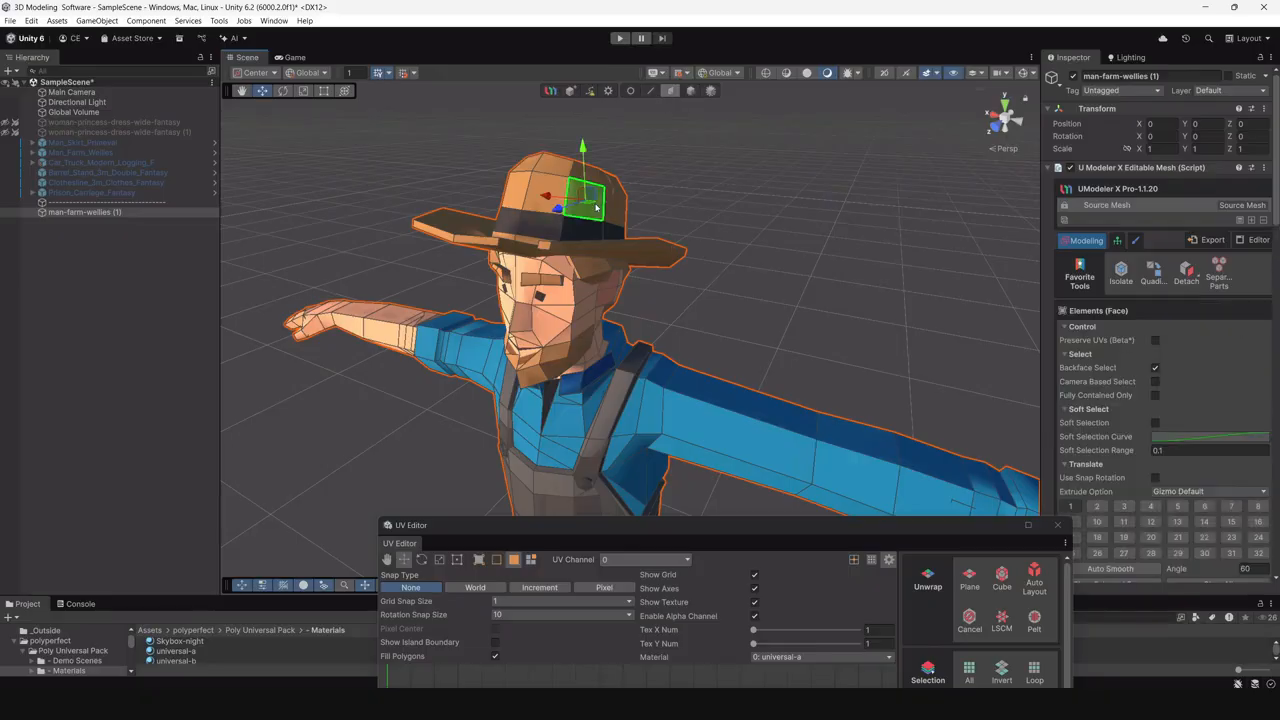
{"action": "left_click", "coordinate": [1126, 277]}
Check the hat's face selection from all sides, including the brim, band and feather.
{"action": "left_click_drag", "start_coordinate": [555, 291], "coordinate": [690, 292], "text": "alt"}
{"action": "scroll", "coordinate": [587, 323], "scroll_direction": "up", "scroll_amount": 4}
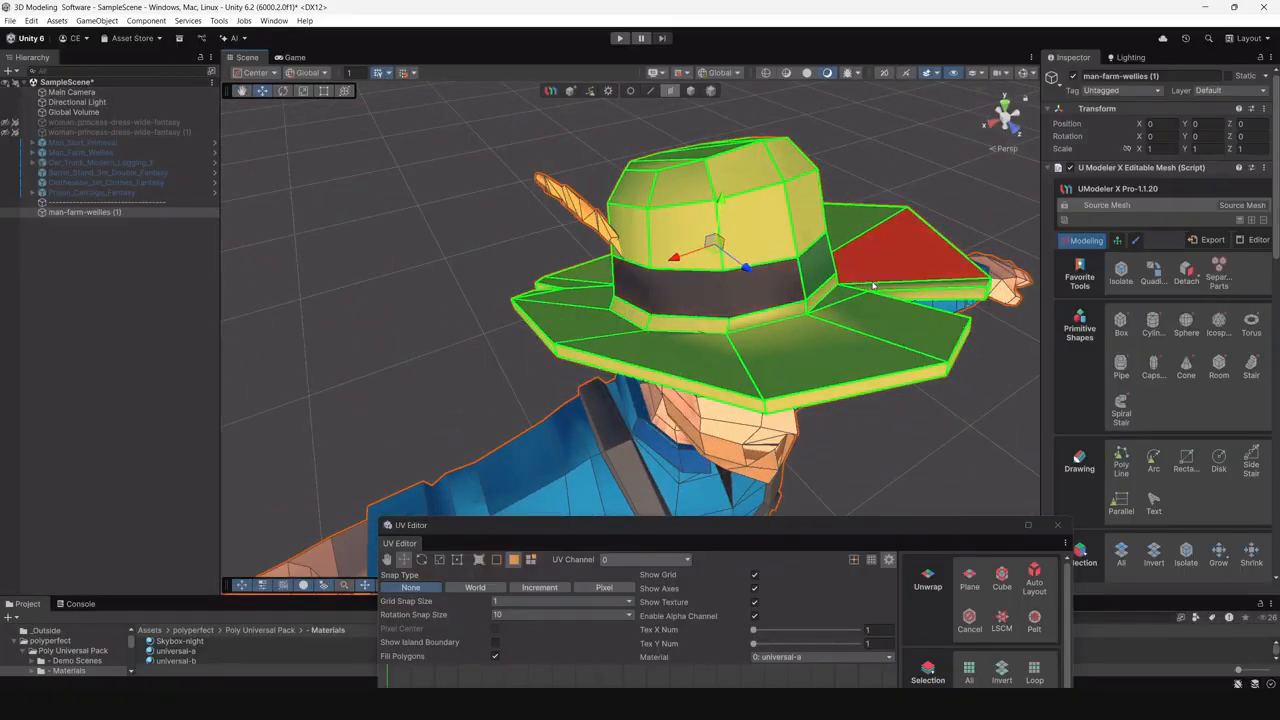
{"action": "left_click_drag", "start_coordinate": [900, 265], "coordinate": [491, 214], "text": "alt"}
{"action": "left_click_drag", "start_coordinate": [570, 278], "coordinate": [848, 300], "text": "alt"}
{"action": "scroll", "coordinate": [711, 326], "scroll_direction": "down", "scroll_amount": 4}
{"action": "scroll", "coordinate": [848, 300], "scroll_direction": "down", "scroll_amount": 2}
{"action": "middle_click_drag", "start_coordinate": [848, 300], "coordinate": [714, 260]}
{"action": "left_click_drag", "start_coordinate": [714, 260], "coordinate": [773, 299], "text": "alt"}
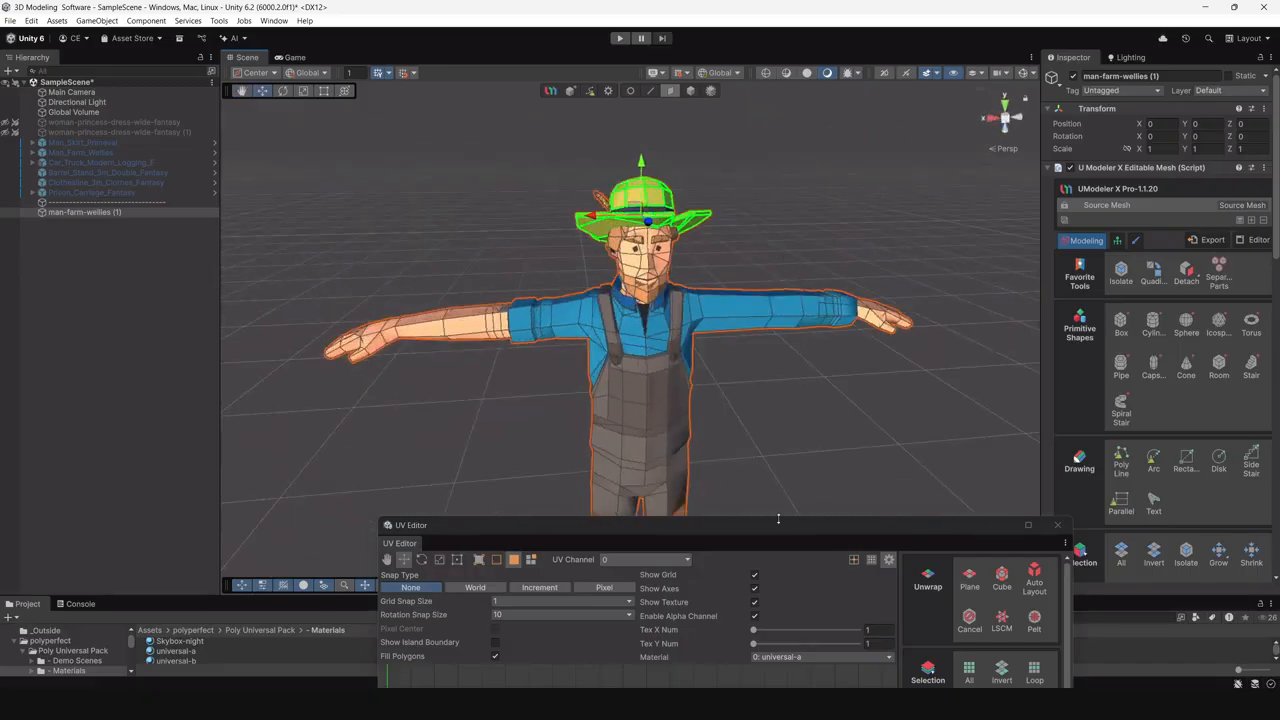
Recolour the hat light blue by moving its UVs onto the palette's cyan row, and view the character deselected.
{"action": "left_click_drag", "start_coordinate": [776, 525], "coordinate": [849, 107]}
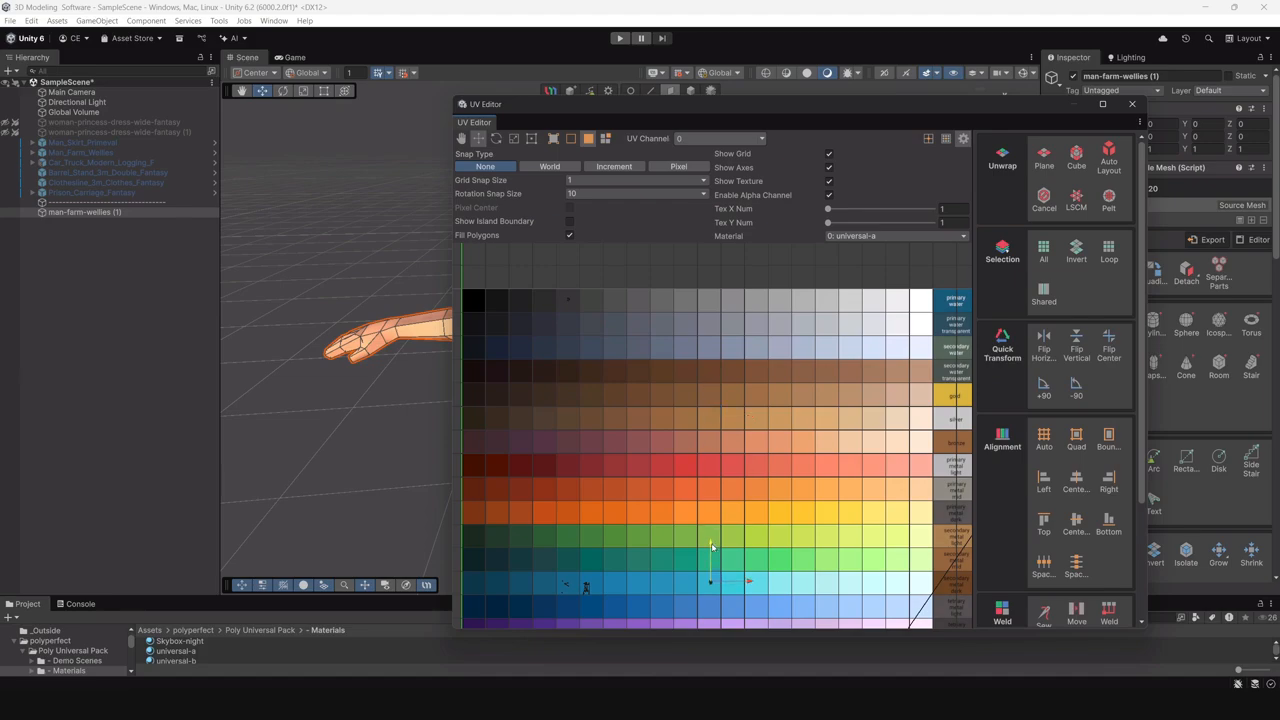
{"action": "left_click_drag", "start_coordinate": [899, 107], "coordinate": [867, 480]}
{"action": "left_click", "coordinate": [784, 226]}
{"action": "left_click_drag", "start_coordinate": [867, 218], "coordinate": [738, 162], "text": "alt"}
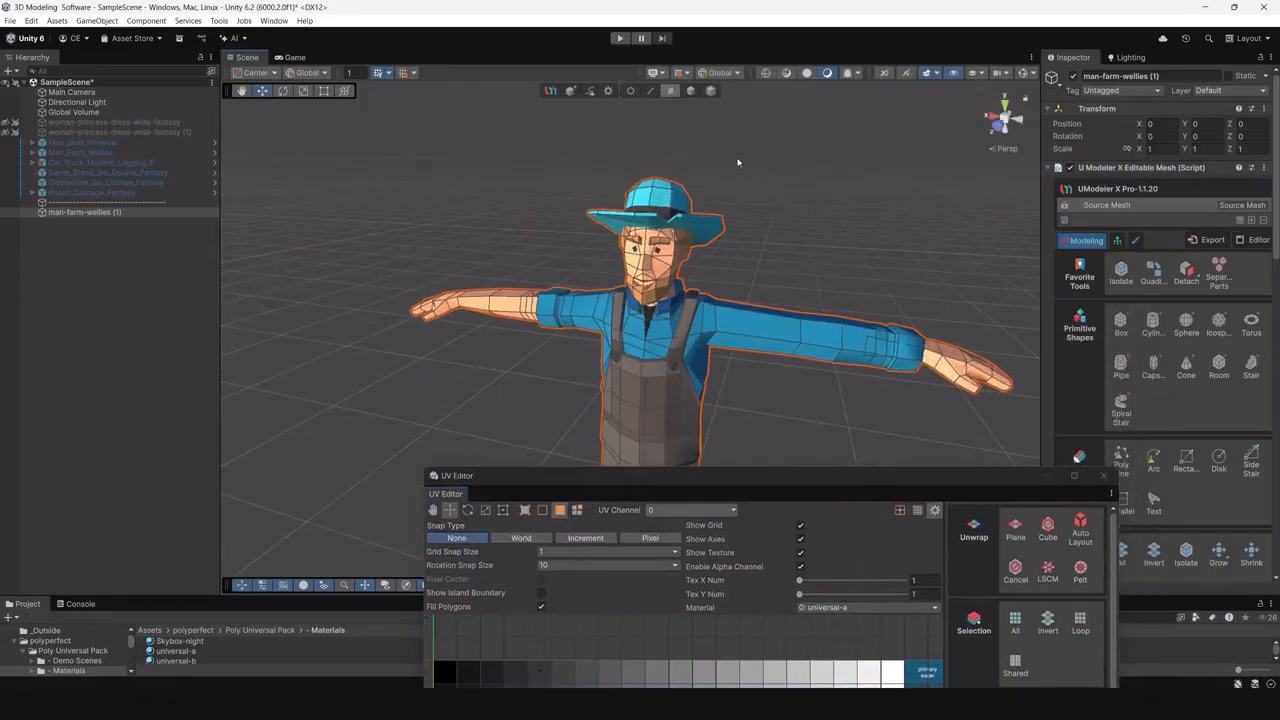
{"action": "left_click", "coordinate": [689, 91]}
{"action": "left_click", "coordinate": [772, 238]}
{"action": "middle_click_drag", "start_coordinate": [750, 366], "coordinate": [745, 282]}
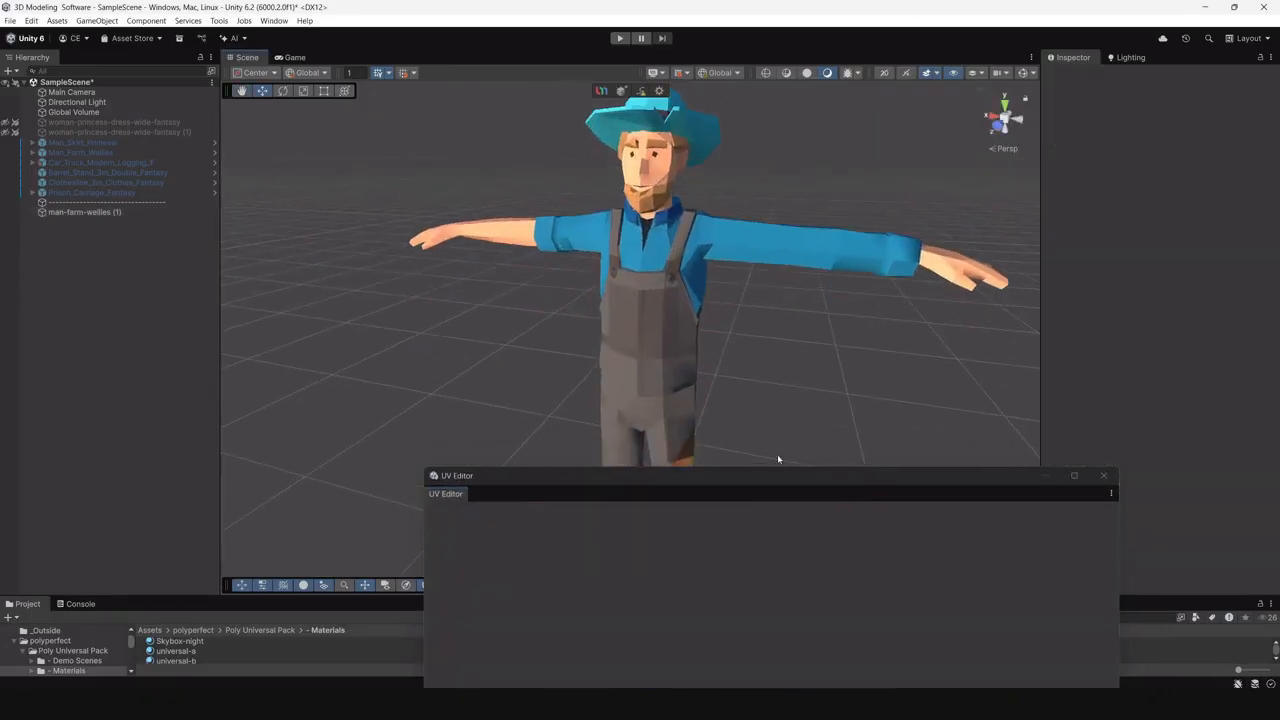
{"action": "left_click_drag", "start_coordinate": [751, 372], "coordinate": [690, 319], "text": "alt"}
Reselect the farmer character and switch to face selection for editing the dungarees.
{"action": "left_click", "coordinate": [712, 370]}
{"action": "scroll", "coordinate": [730, 374], "scroll_direction": "up", "scroll_amount": 5}
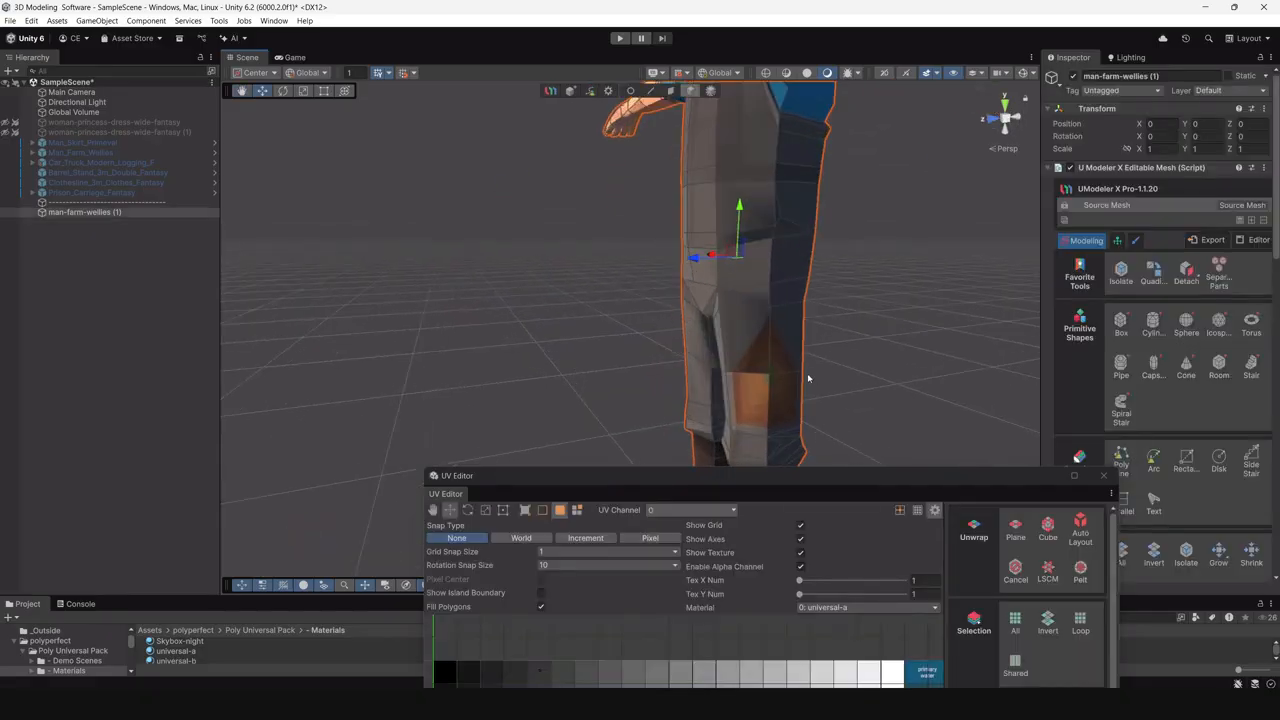
{"action": "left_click_drag", "start_coordinate": [809, 377], "coordinate": [639, 216], "text": "alt"}
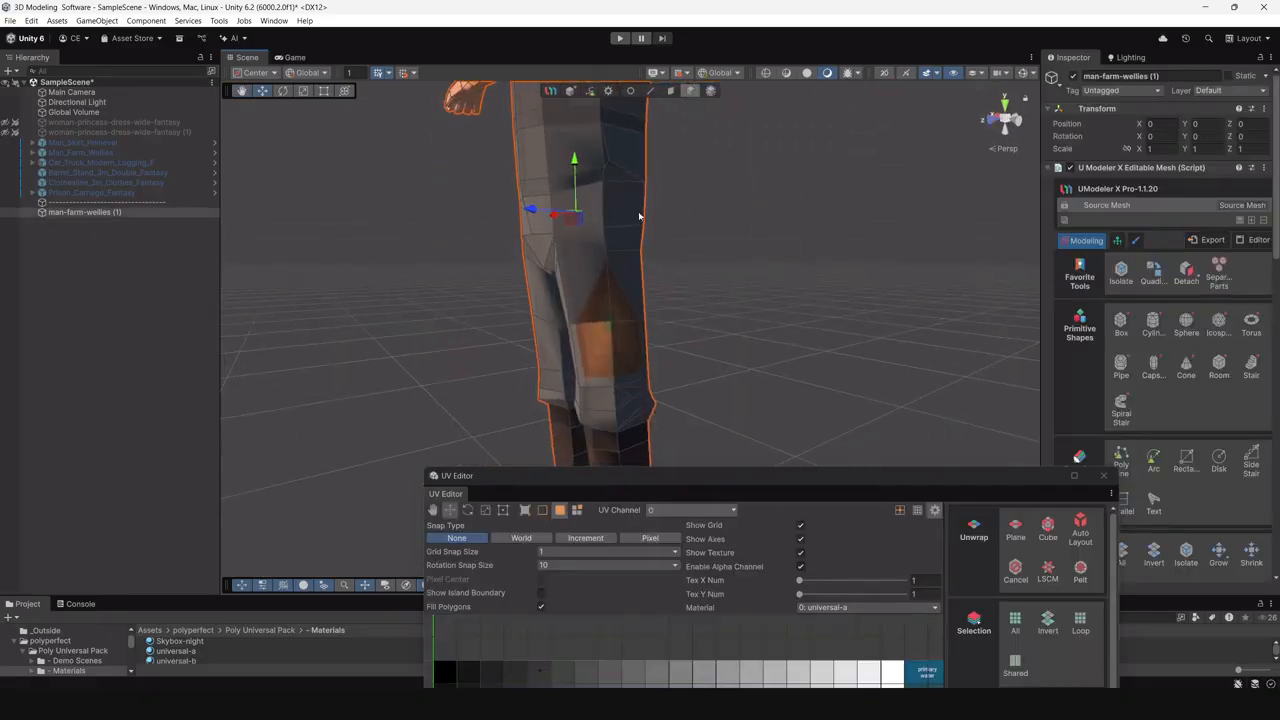
{"action": "left_click", "coordinate": [671, 92]}
Select the faces on and around the orange patch on the dungarees' left leg.
{"action": "left_click", "coordinate": [586, 286]}
{"action": "left_click_drag", "start_coordinate": [586, 286], "coordinate": [631, 228], "text": "alt"}
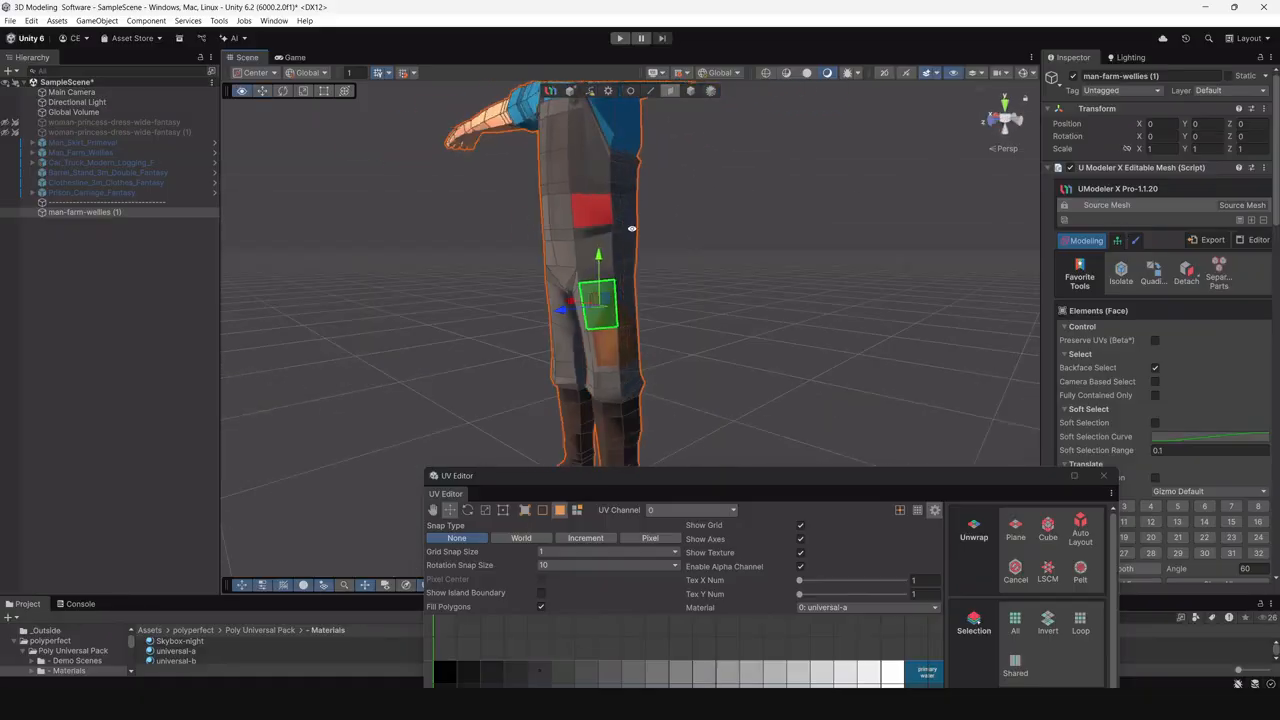
{"action": "left_click", "coordinate": [615, 352], "text": "shift"}
{"action": "left_click", "coordinate": [626, 350], "text": "shift"}
{"action": "left_click", "coordinate": [629, 320], "text": "shift"}
{"action": "left_click_drag", "start_coordinate": [681, 262], "coordinate": [955, 250], "text": "alt"}
{"action": "scroll", "coordinate": [617, 294], "scroll_direction": "down", "scroll_amount": 3}
{"action": "middle_click_drag", "start_coordinate": [626, 262], "coordinate": [648, 308]}
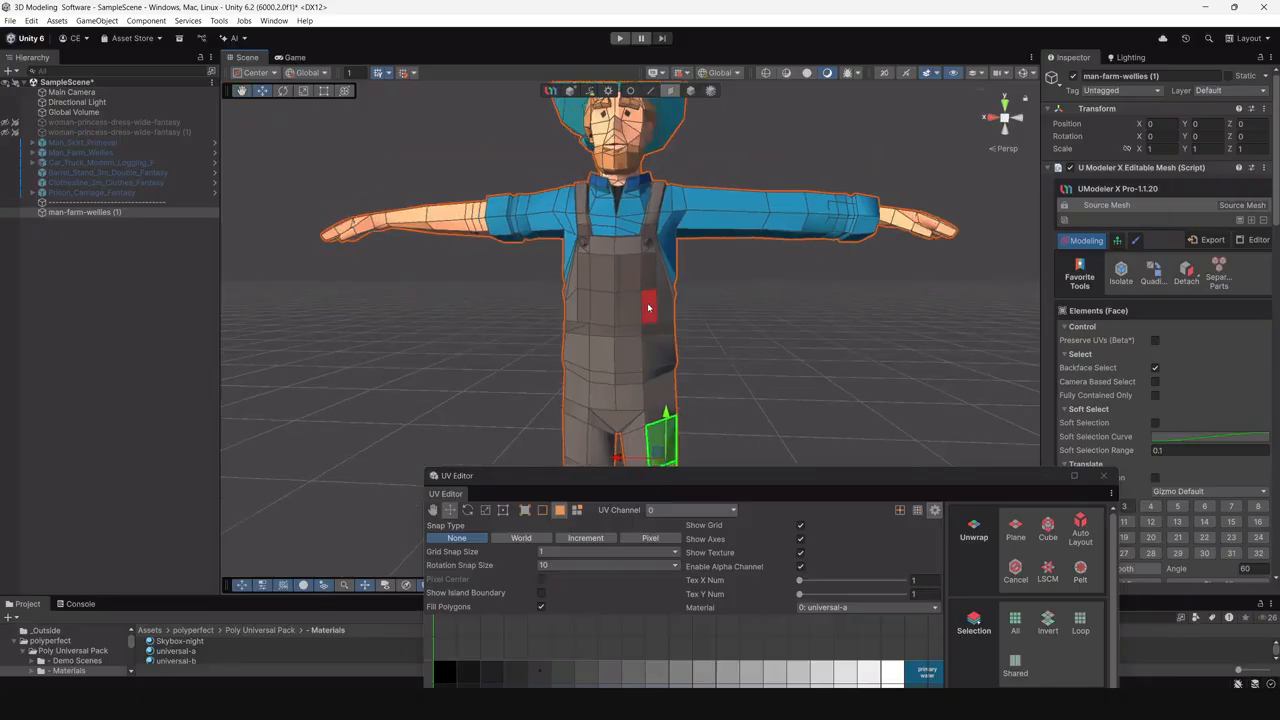
Select the dungarees and the connected boots from one torso face with Isolate.
{"action": "left_click", "coordinate": [634, 308]}
{"action": "left_click", "coordinate": [1125, 275]}
{"action": "middle_click_drag", "start_coordinate": [726, 350], "coordinate": [748, 194]}
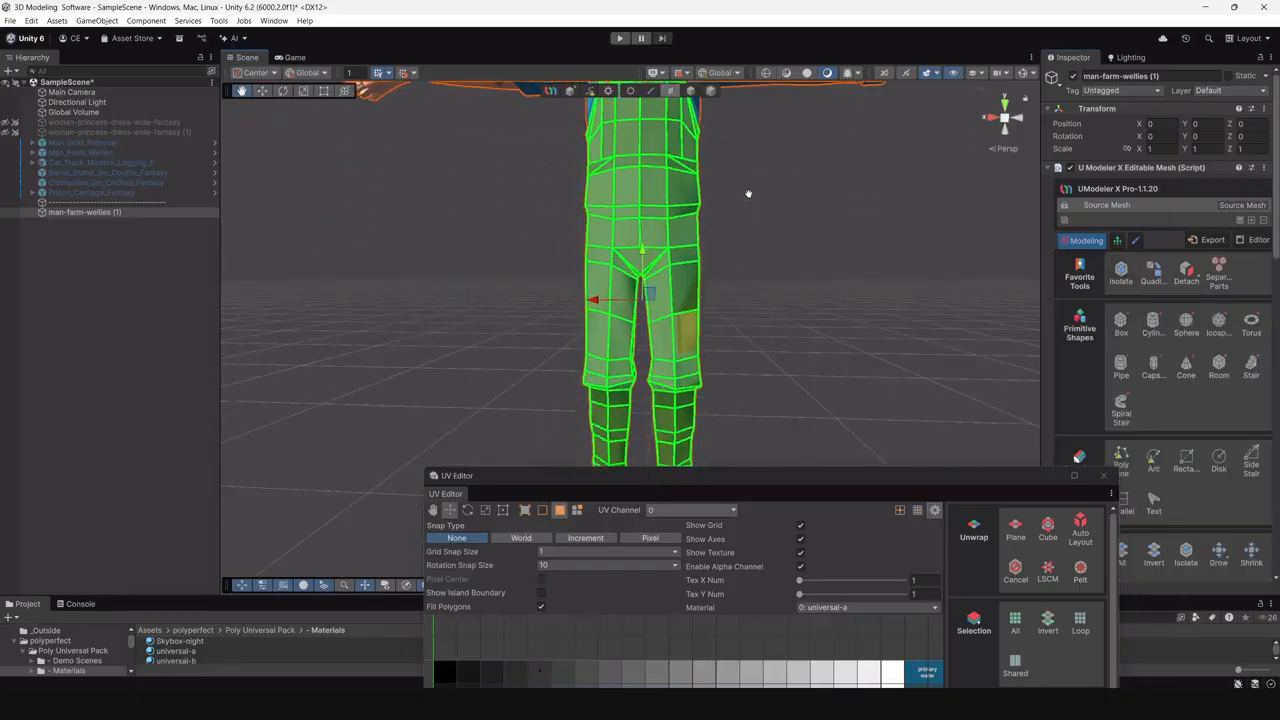
{"action": "left_click_drag", "start_coordinate": [748, 194], "coordinate": [948, 376], "text": "alt"}
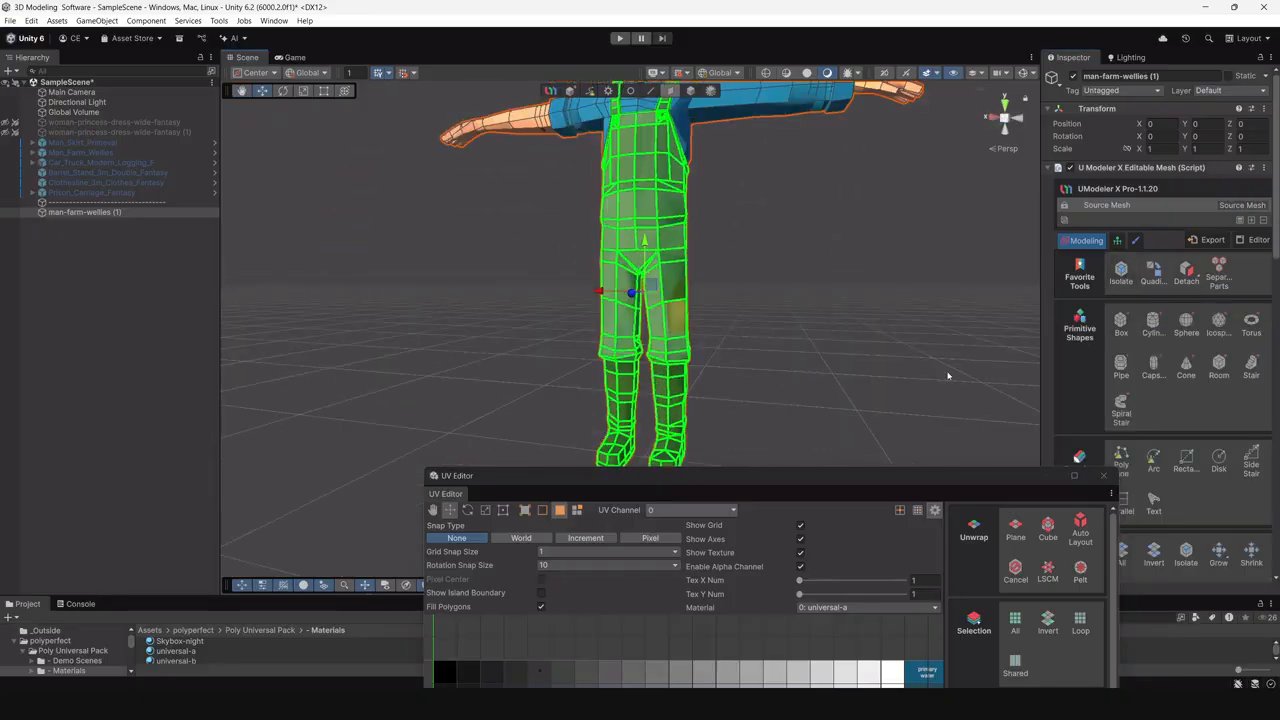
Switch to the front view and remove both boots' faces from the selection with a selection box.
{"action": "left_click", "coordinate": [995, 118]}
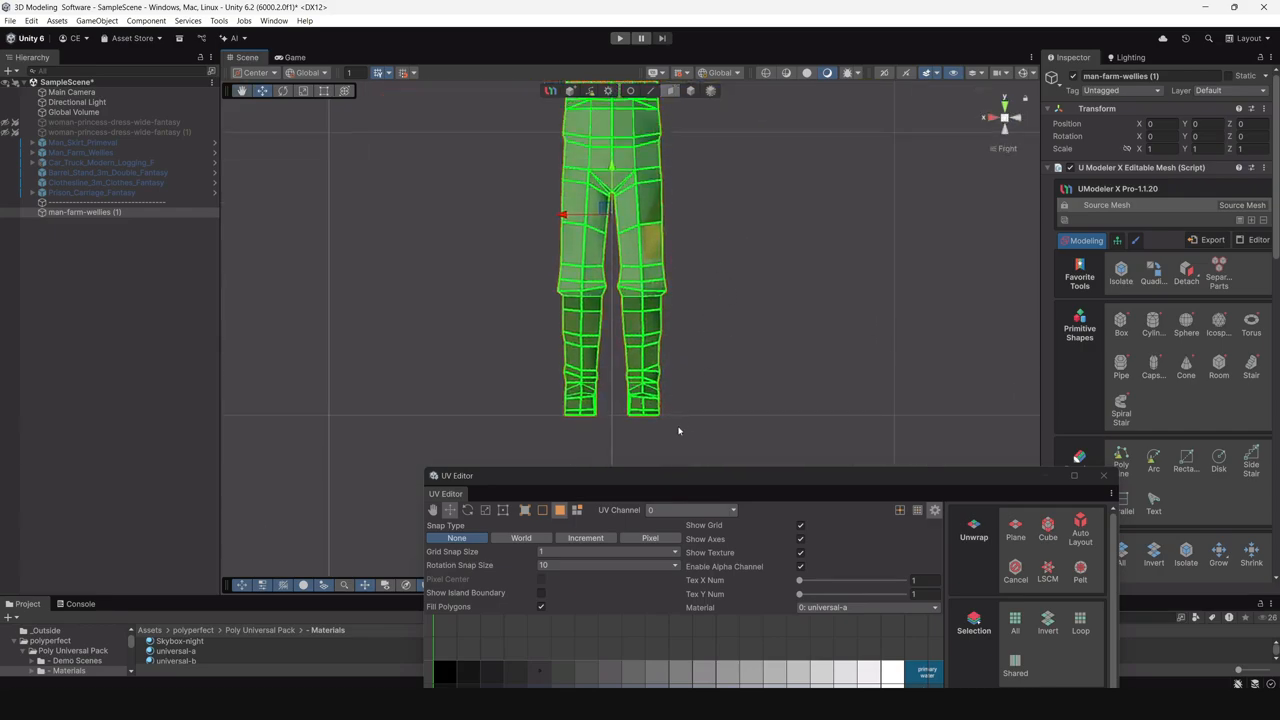
{"action": "left_click_drag", "start_coordinate": [711, 446], "coordinate": [527, 306]}
{"action": "left_click_drag", "start_coordinate": [688, 428], "coordinate": [551, 308]}
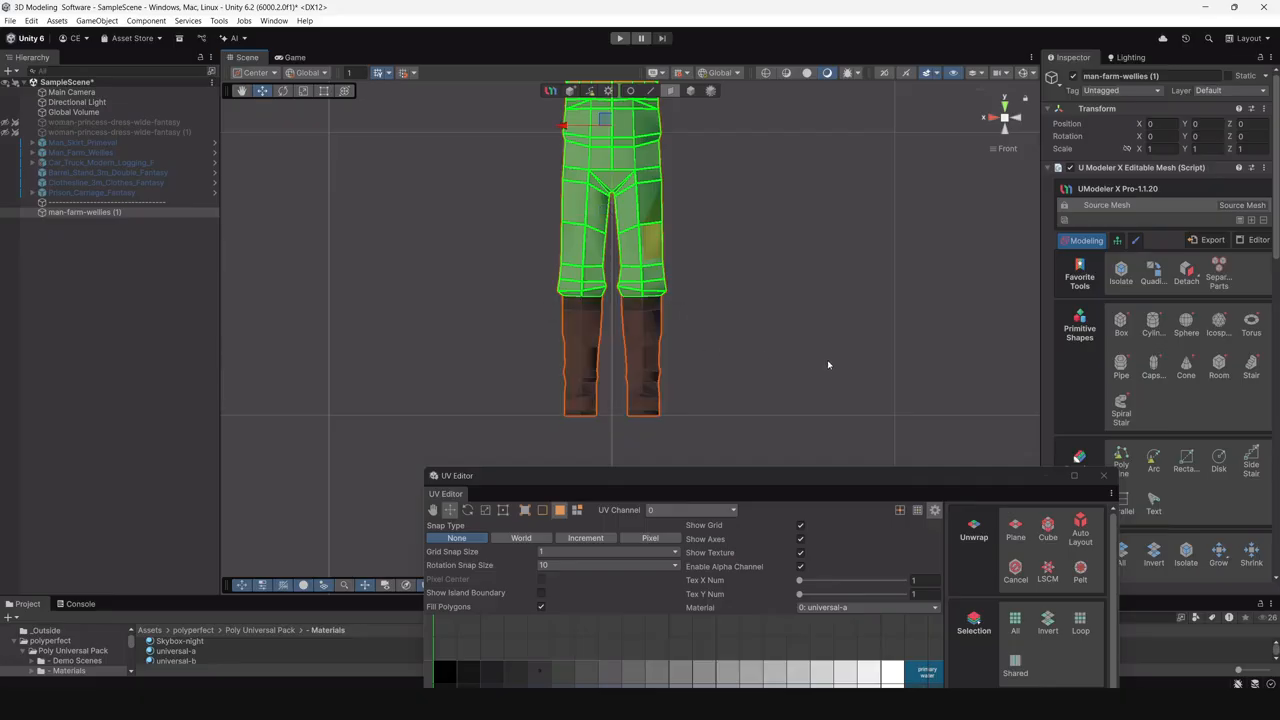
Try to recolour the dungarees by moving their UVs further down the palette in the UV Editor.
{"action": "left_click_drag", "start_coordinate": [828, 365], "coordinate": [760, 340], "text": "alt"}
{"action": "middle_click_drag", "start_coordinate": [750, 274], "coordinate": [749, 429]}
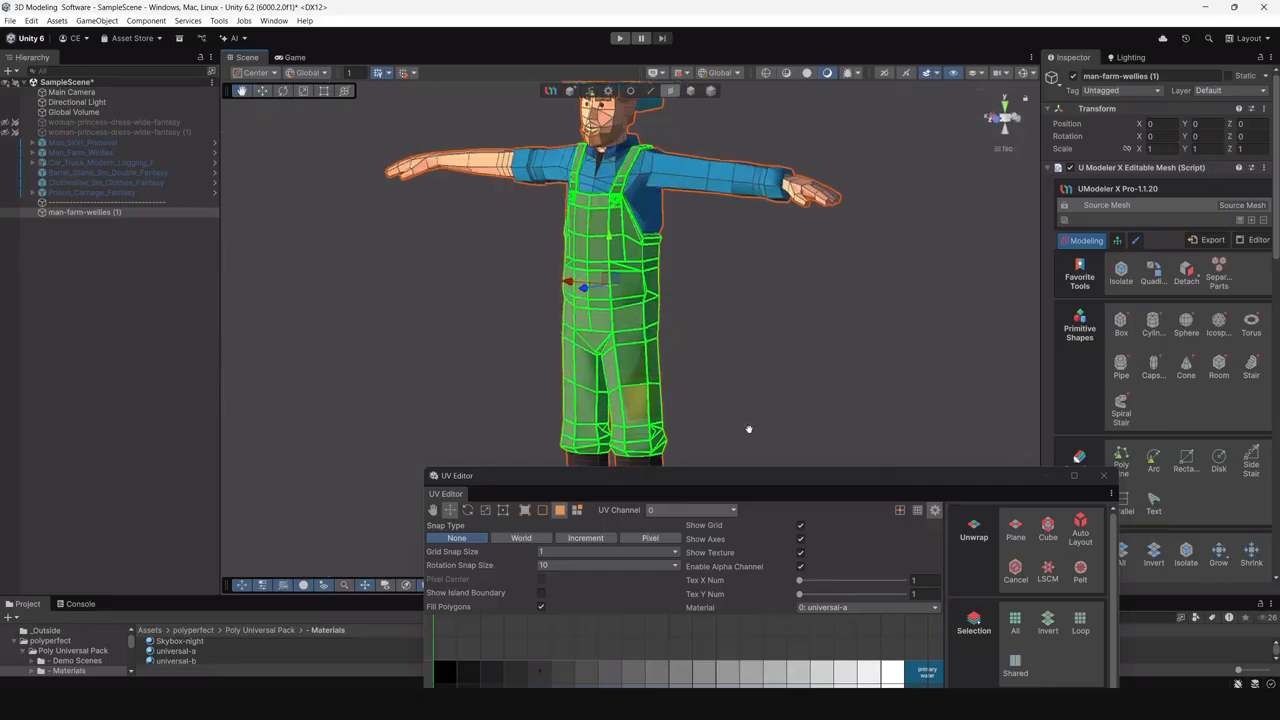
{"action": "left_click_drag", "start_coordinate": [730, 358], "coordinate": [775, 347], "text": "alt"}
{"action": "left_click_drag", "start_coordinate": [873, 476], "coordinate": [934, 152]}
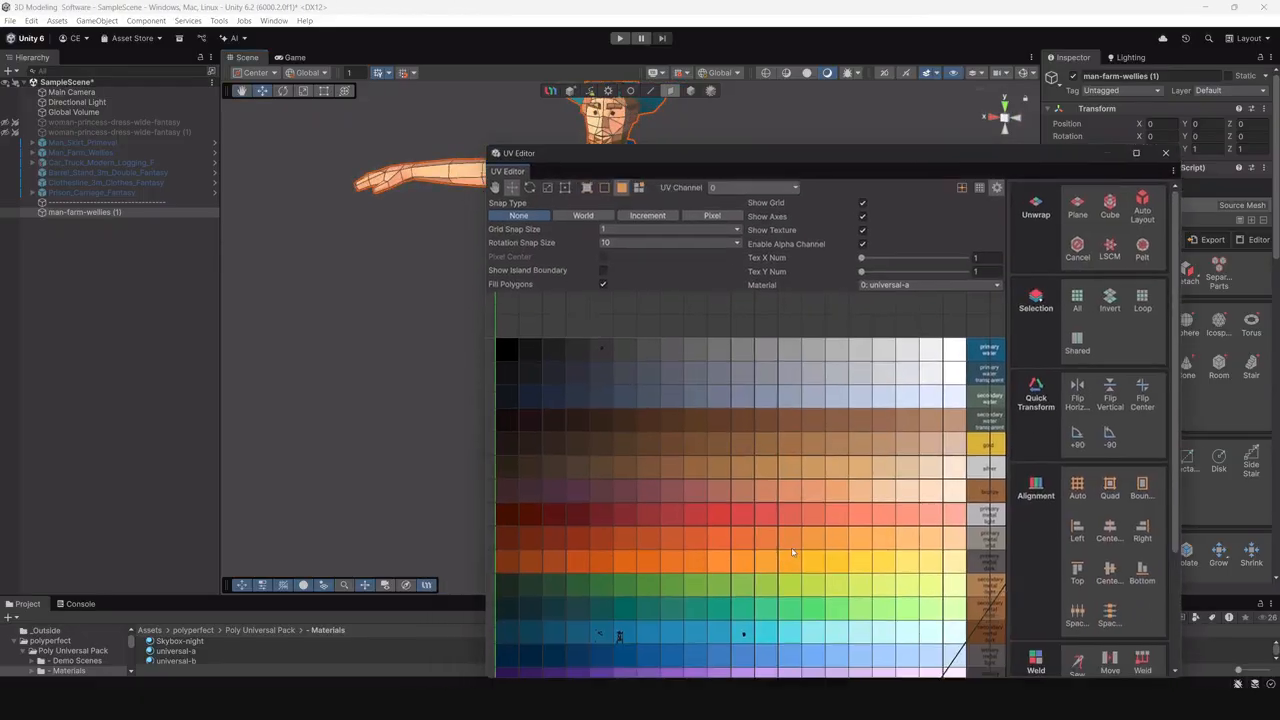
{"action": "scroll", "coordinate": [755, 571], "scroll_direction": "down", "scroll_amount": 3}
{"action": "scroll", "coordinate": [757, 571], "scroll_direction": "down", "scroll_amount": 1}
{"action": "middle_click_drag", "start_coordinate": [777, 656], "coordinate": [752, 486]}
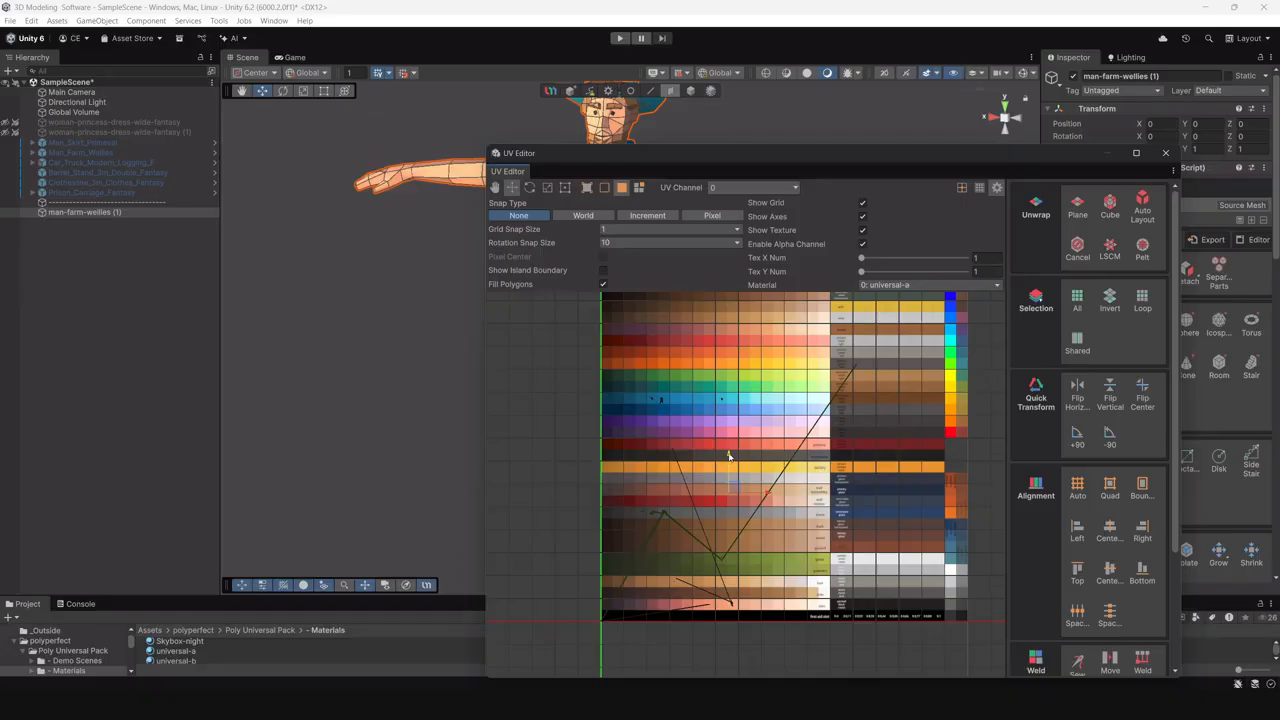
{"action": "left_click_drag", "start_coordinate": [728, 456], "coordinate": [735, 515]}
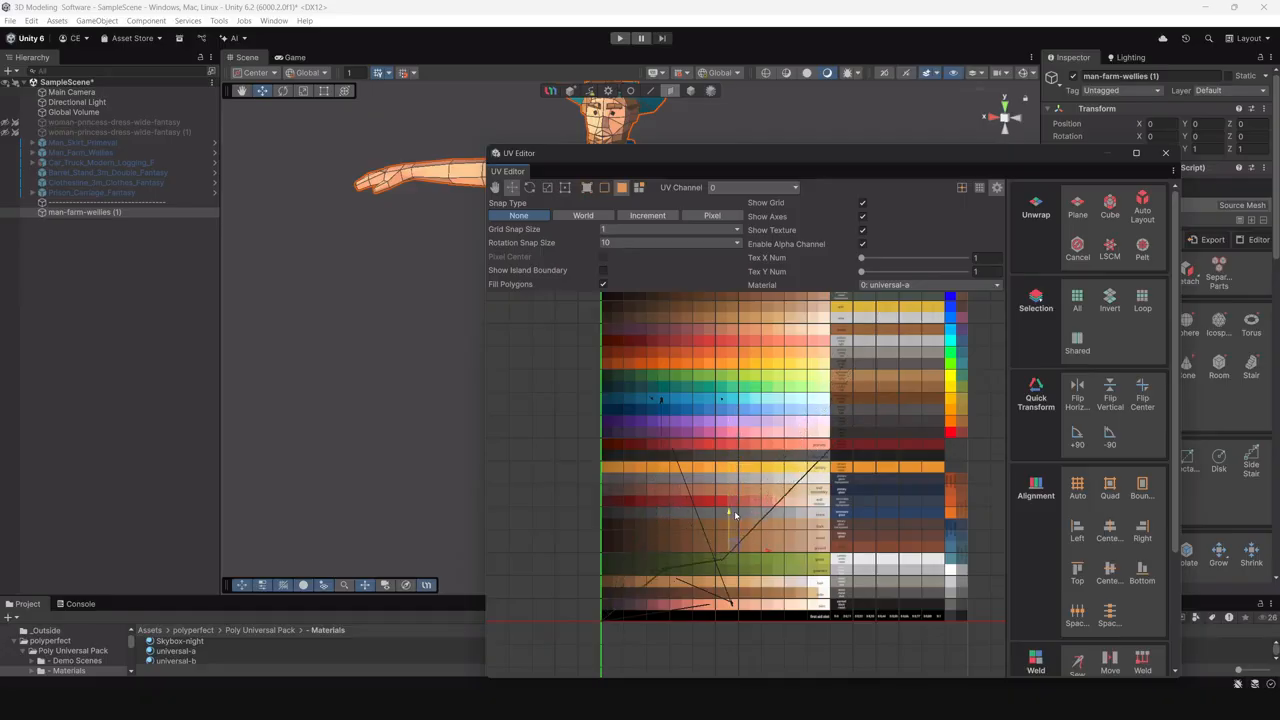
{"action": "left_click_drag", "start_coordinate": [836, 160], "coordinate": [739, 500]}
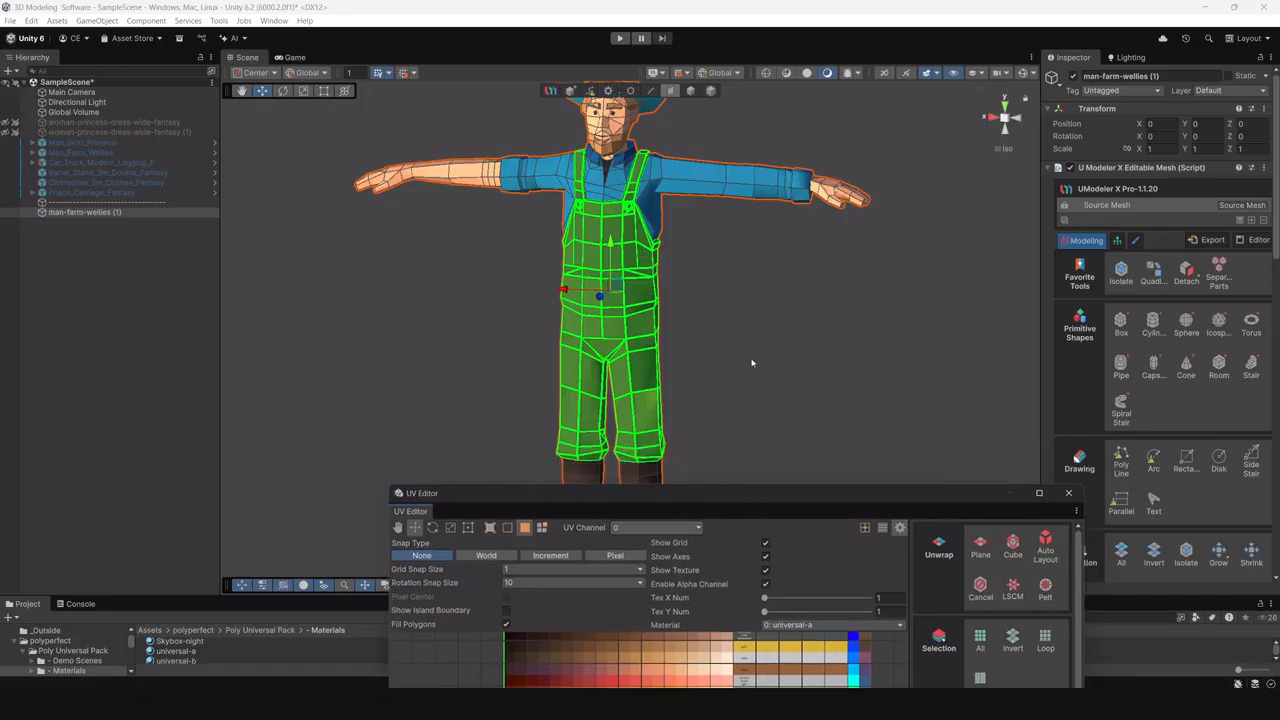
Enlarge the UV Editor and unwrap the dungarees' faces with a planar projection, using View as the projection axis.
{"action": "middle_click_drag", "start_coordinate": [754, 363], "coordinate": [777, 317]}
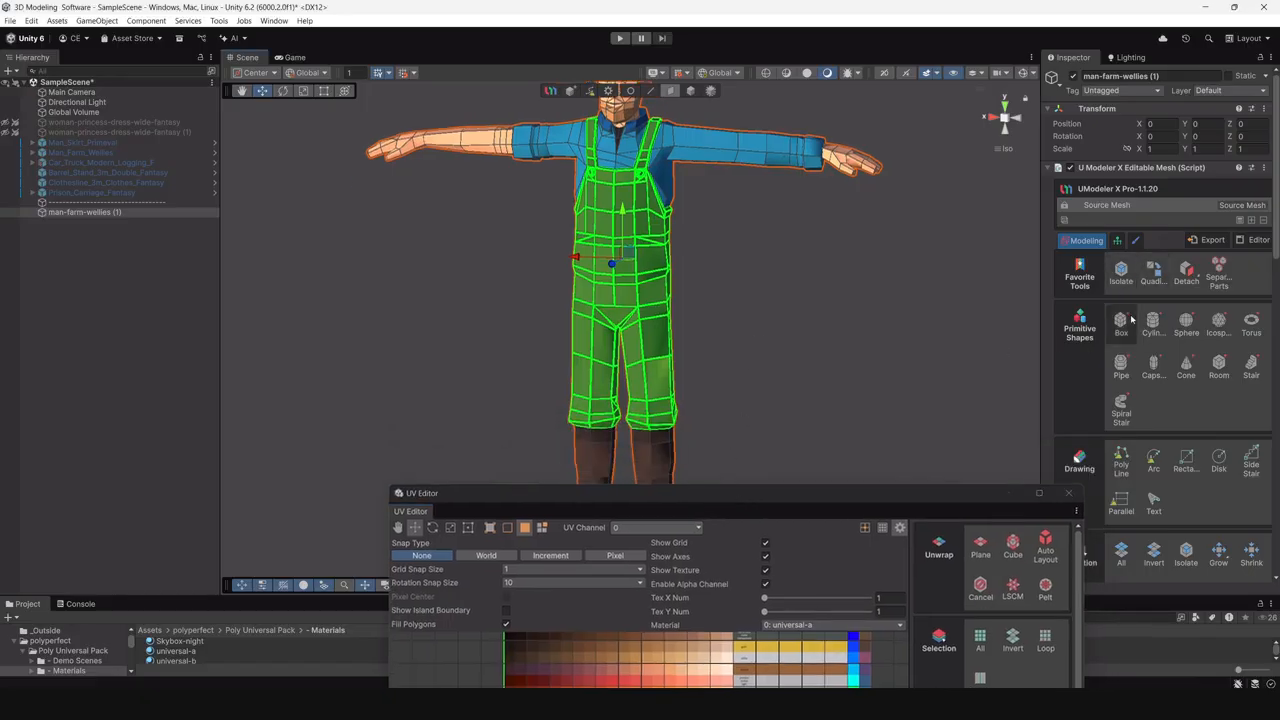
{"action": "left_click_drag", "start_coordinate": [842, 493], "coordinate": [987, 93]}
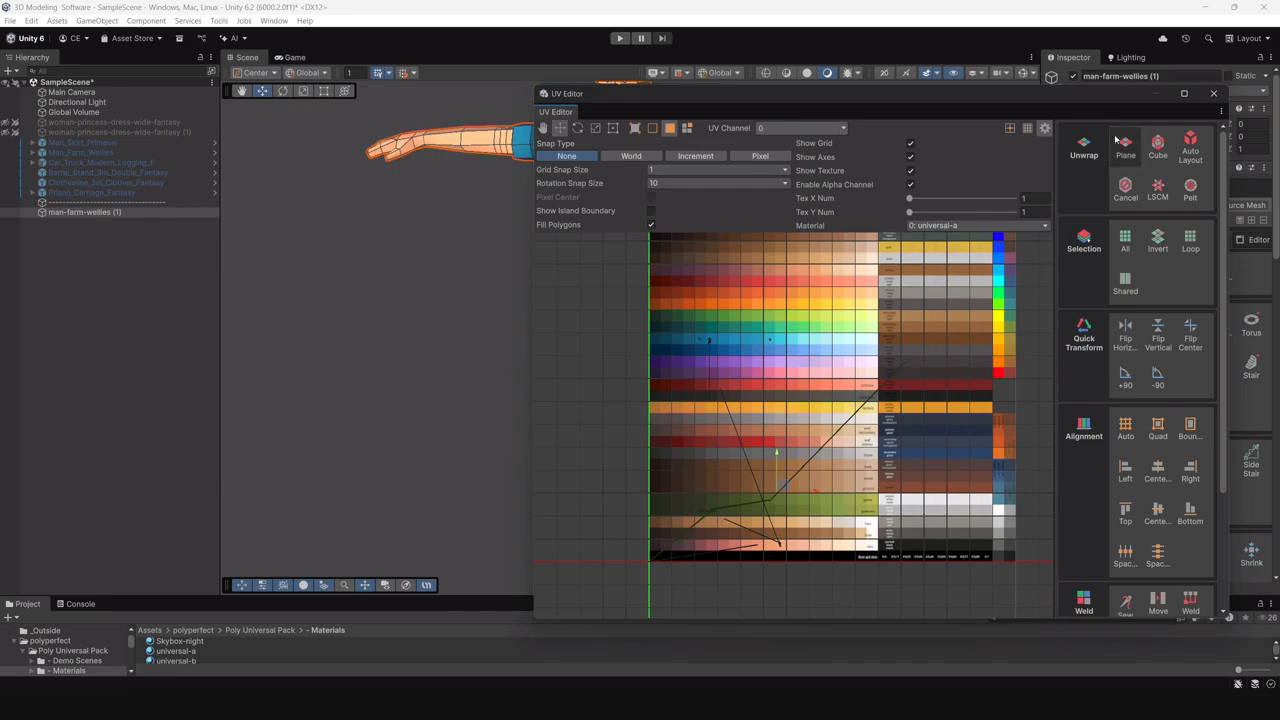
{"action": "left_click_drag", "start_coordinate": [1115, 99], "coordinate": [752, 67]}
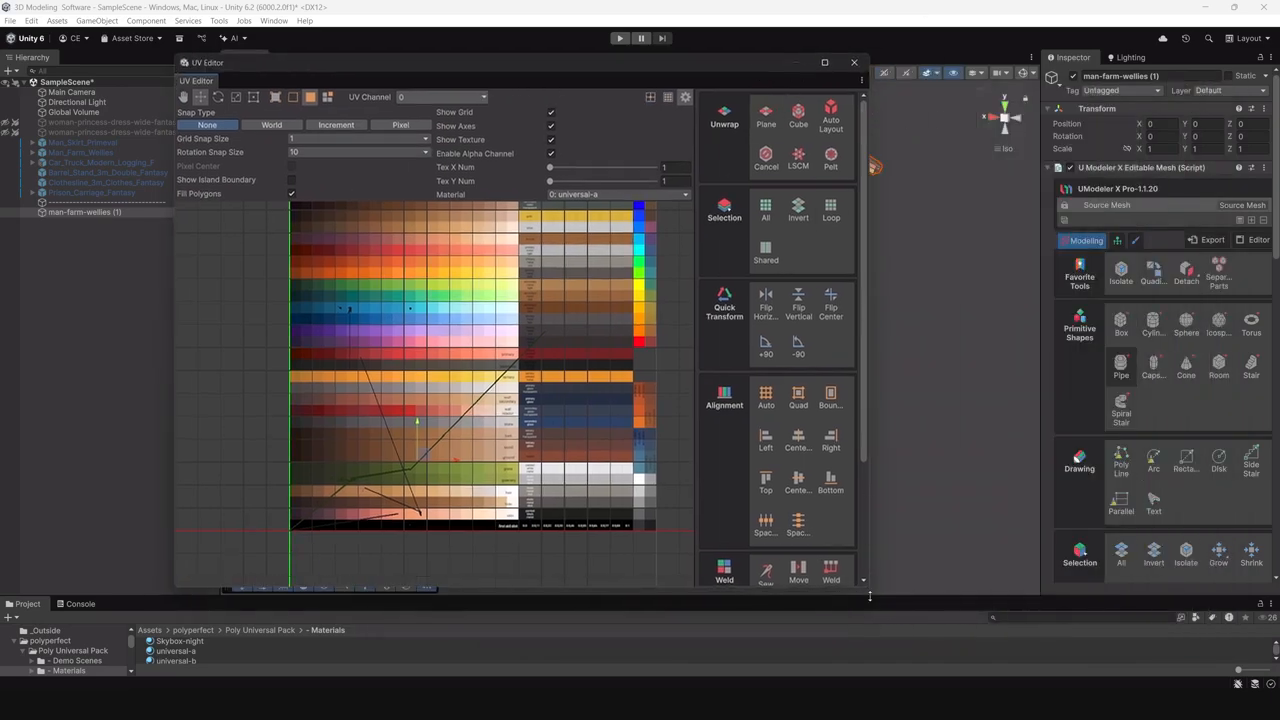
{"action": "left_click_drag", "start_coordinate": [867, 590], "coordinate": [1089, 692]}
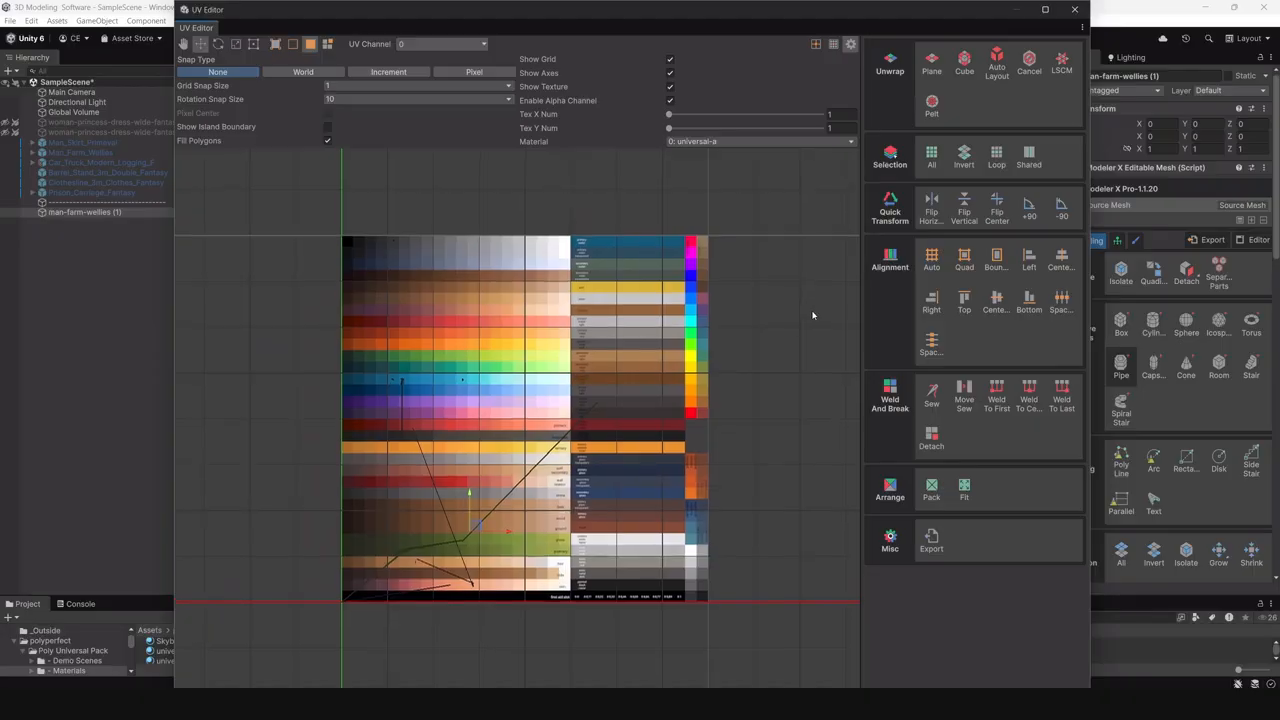
{"action": "left_click", "coordinate": [934, 63]}
{"action": "left_click", "coordinate": [985, 174]}
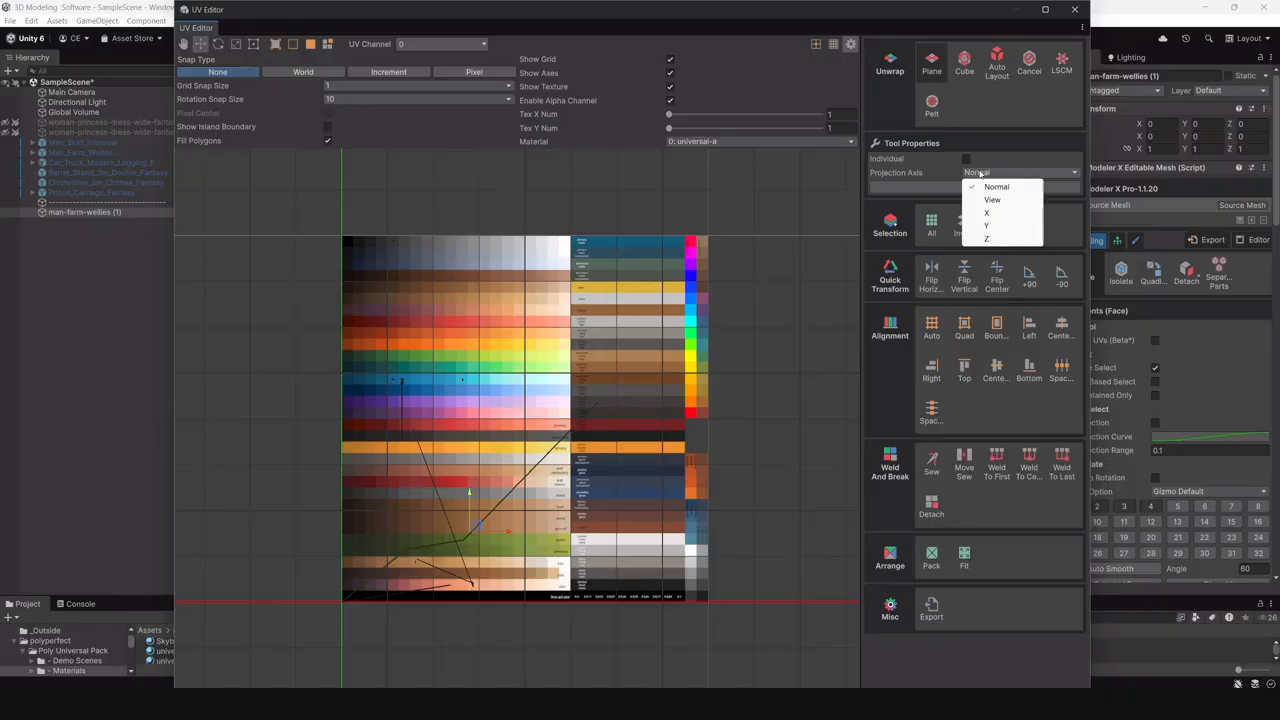
{"action": "left_click", "coordinate": [1006, 205]}
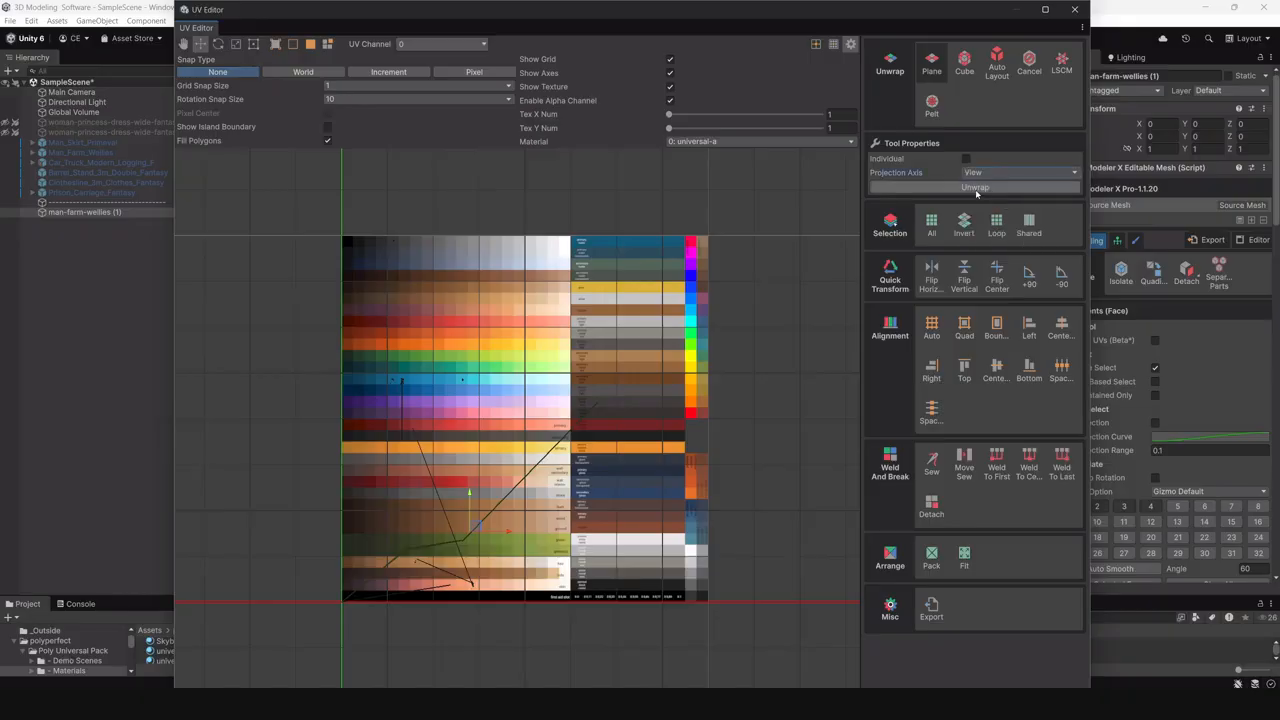
{"action": "left_click", "coordinate": [968, 188]}
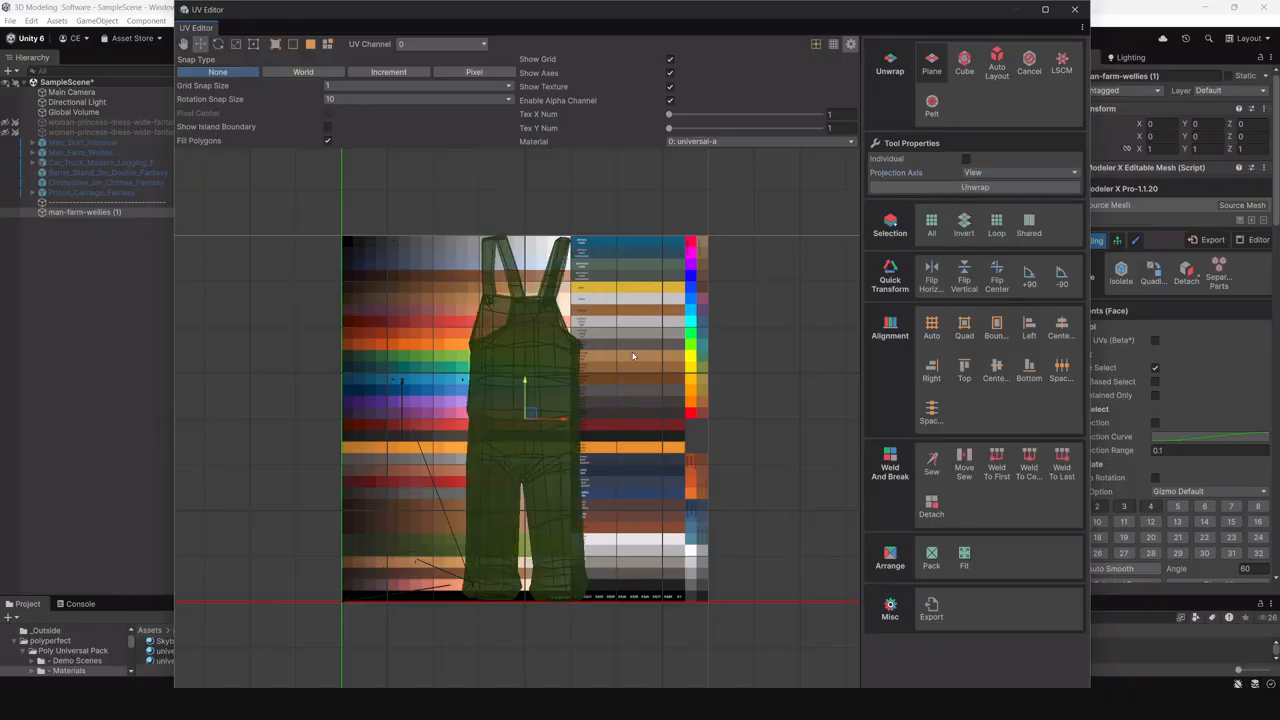
Reposition the unwrapped dungarees' UVs on the palette and scale them down until they are smaller than one colour swatch.
{"action": "left_click_drag", "start_coordinate": [531, 418], "coordinate": [476, 398]}
{"action": "left_click_drag", "start_coordinate": [523, 13], "coordinate": [845, 135]}
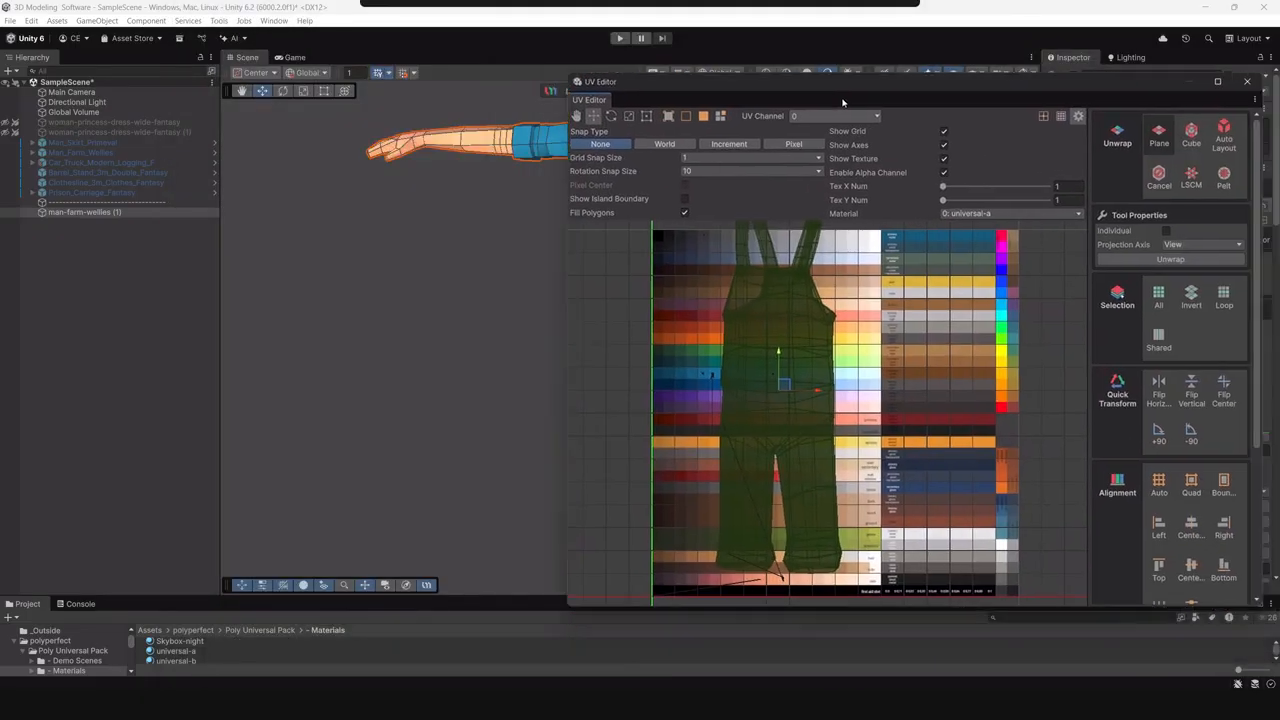
{"action": "key", "text": "r"}
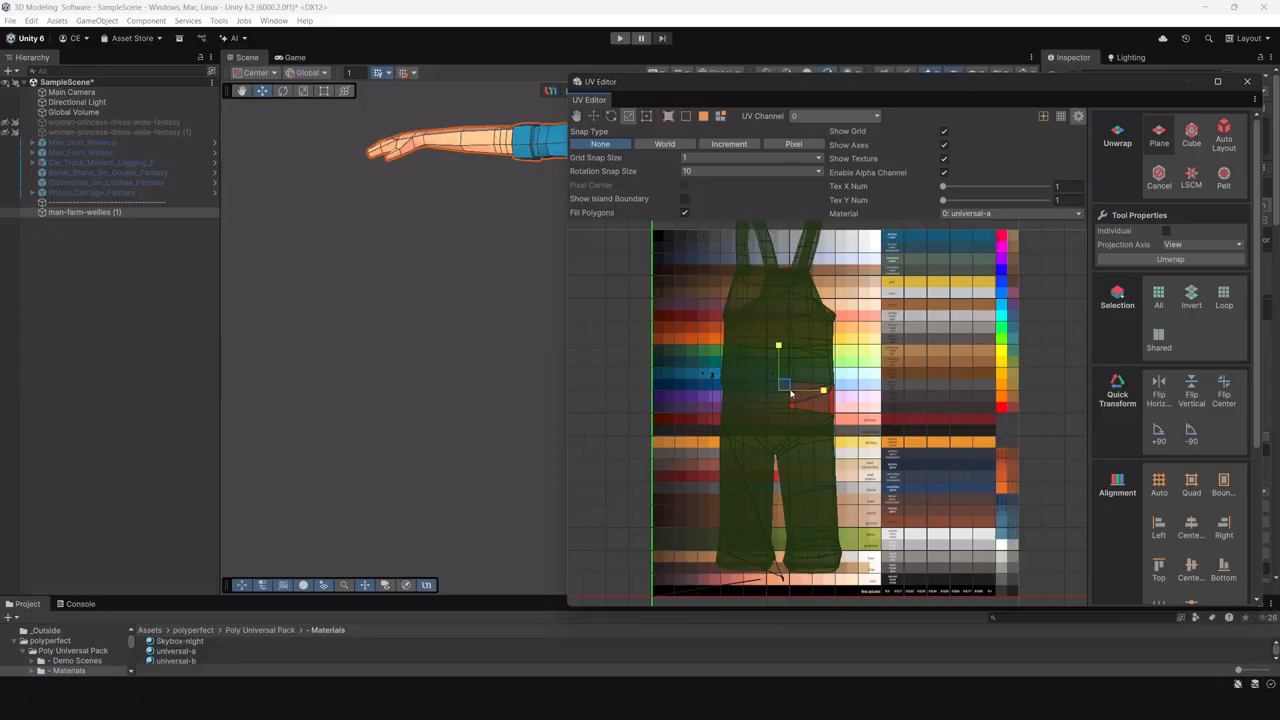
{"action": "left_click_drag", "start_coordinate": [784, 377], "coordinate": [776, 394]}
{"action": "scroll", "coordinate": [781, 393], "scroll_direction": "up", "scroll_amount": 6}
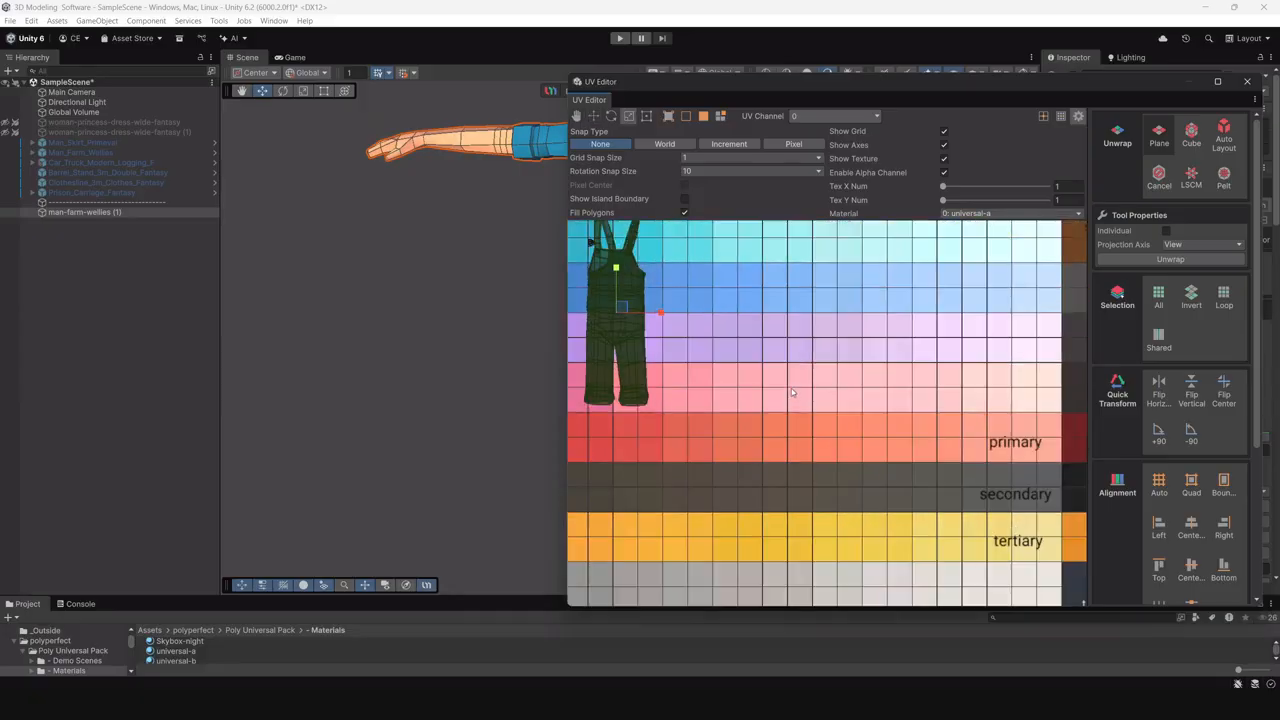
{"action": "left_click_drag", "start_coordinate": [764, 412], "coordinate": [834, 421]}
{"action": "key", "text": "f"}
{"action": "scroll", "coordinate": [851, 420], "scroll_direction": "down", "scroll_amount": 5}
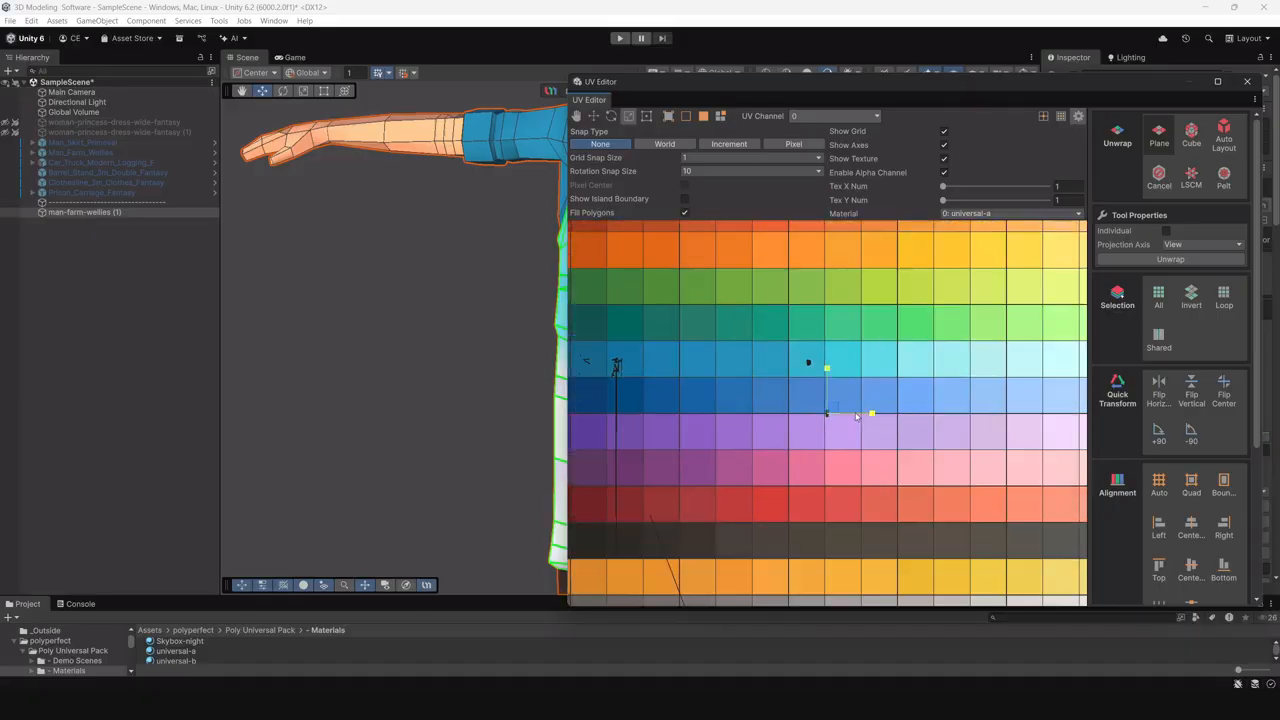
Move the dungarees' UVs onto the dark blue "secondary glass" swatch, deselect the faces and close the UV Editor.
{"action": "left_click_drag", "start_coordinate": [805, 90], "coordinate": [957, 86]}
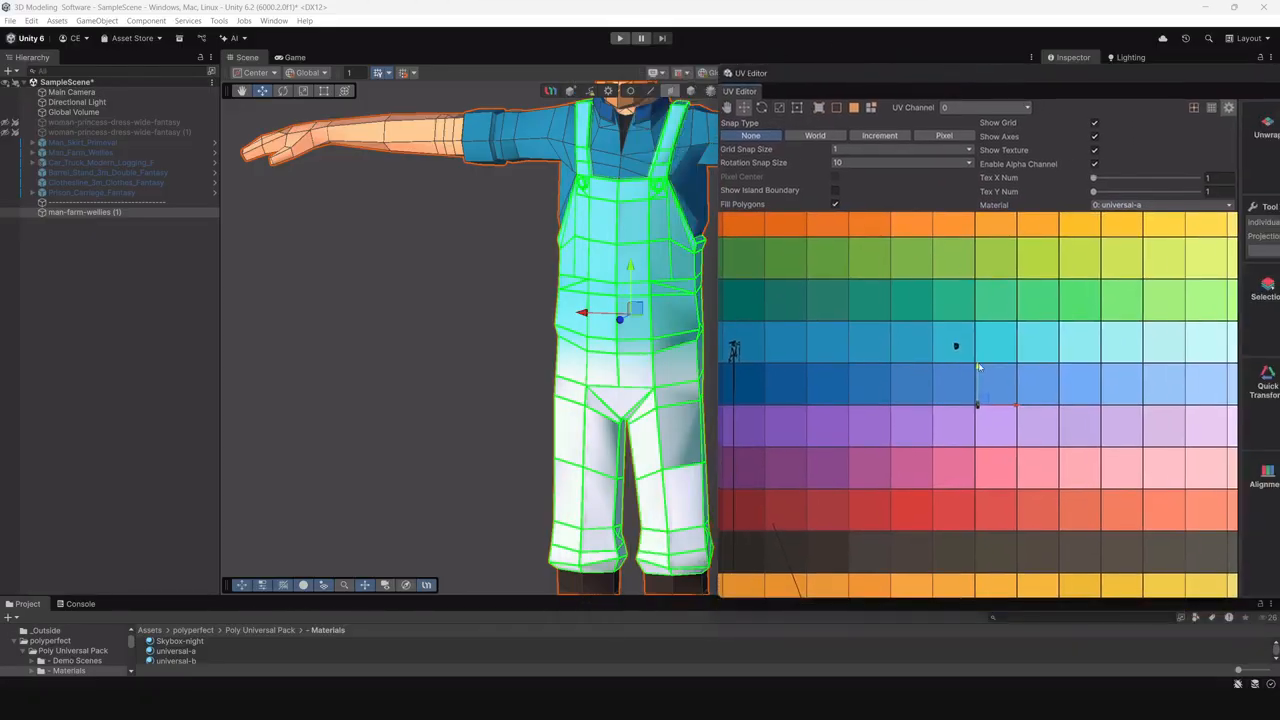
{"action": "left_click_drag", "start_coordinate": [985, 400], "coordinate": [825, 388]}
{"action": "scroll", "coordinate": [830, 390], "scroll_direction": "down", "scroll_amount": 3}
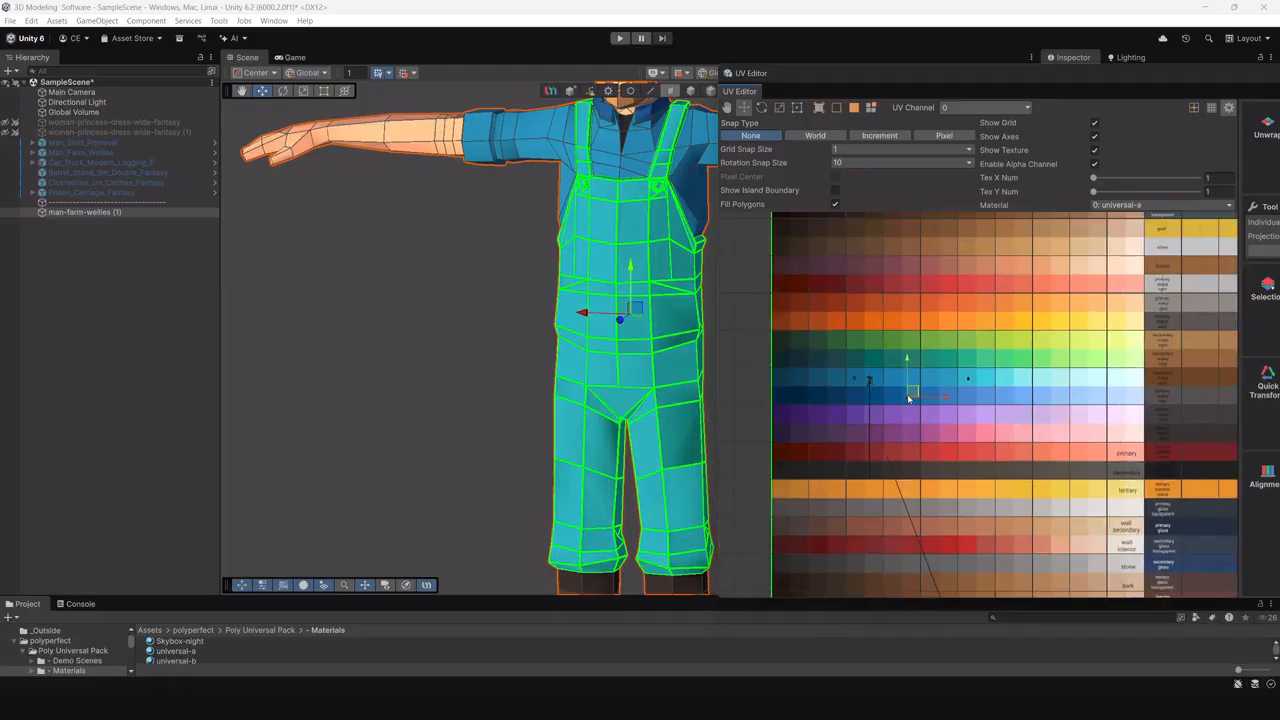
{"action": "left_click_drag", "start_coordinate": [907, 397], "coordinate": [1203, 565]}
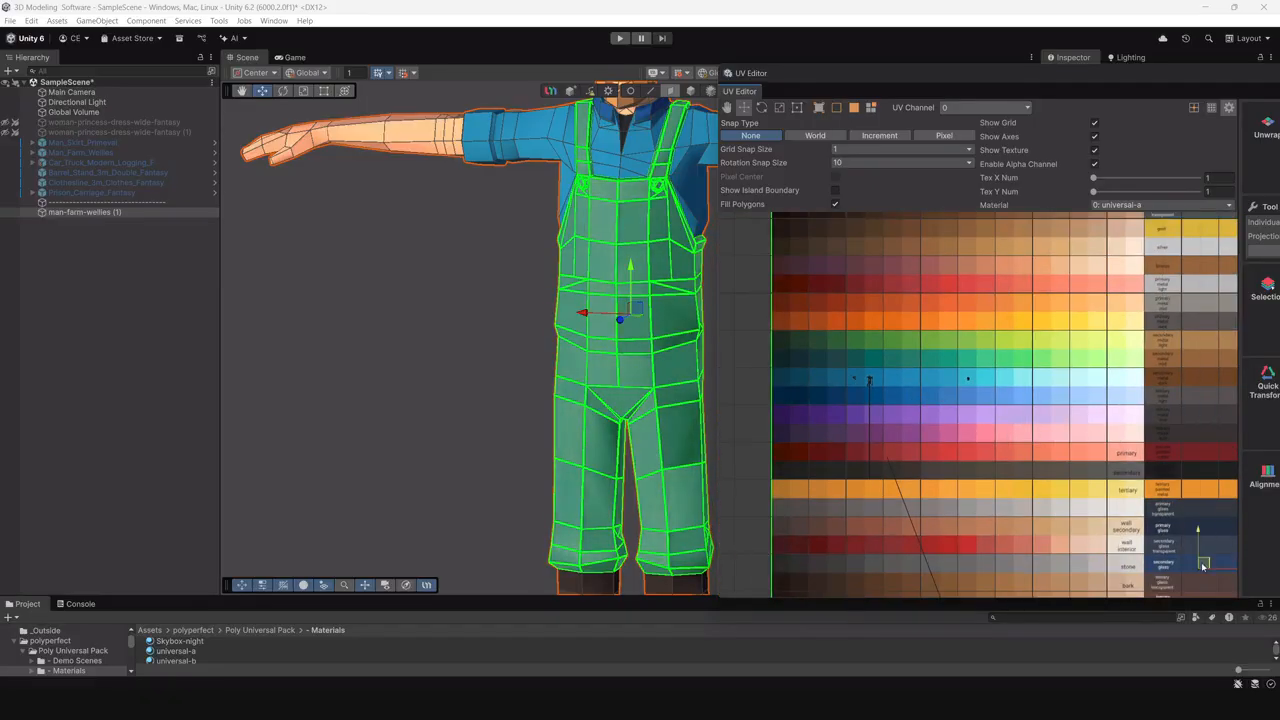
{"action": "left_click", "coordinate": [472, 280]}
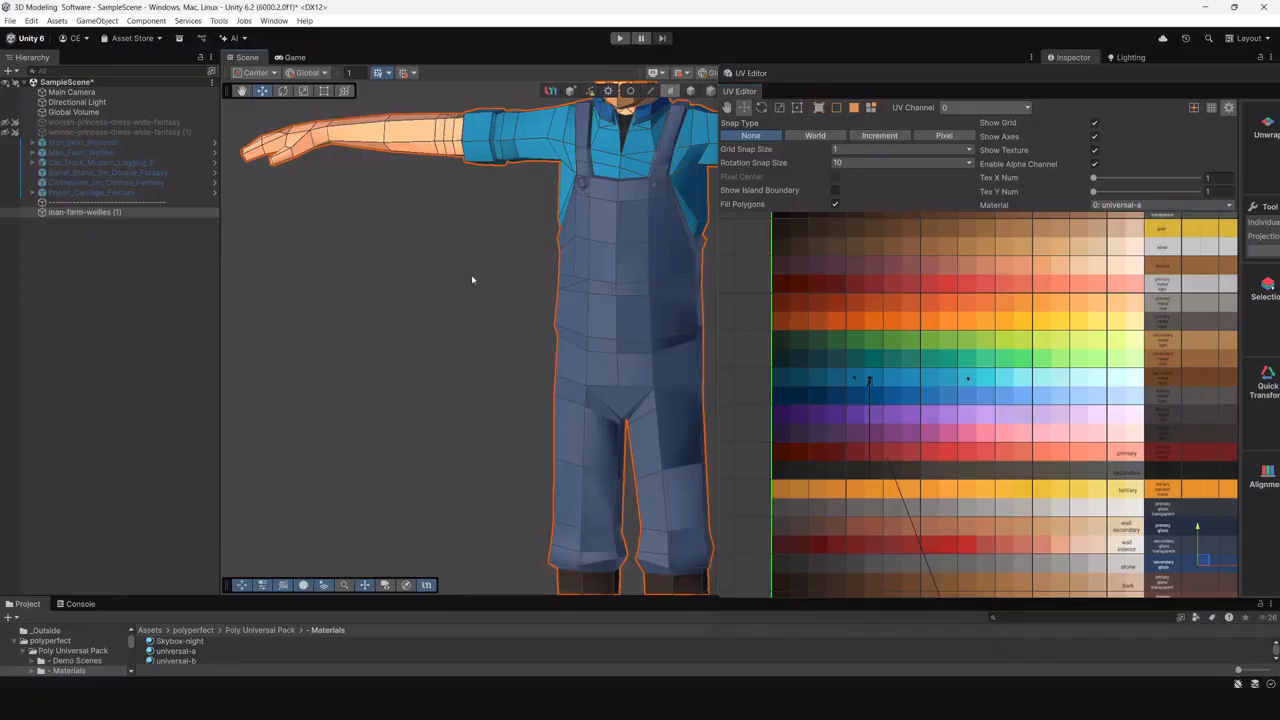
{"action": "scroll", "coordinate": [530, 298], "scroll_direction": "down", "scroll_amount": 5}
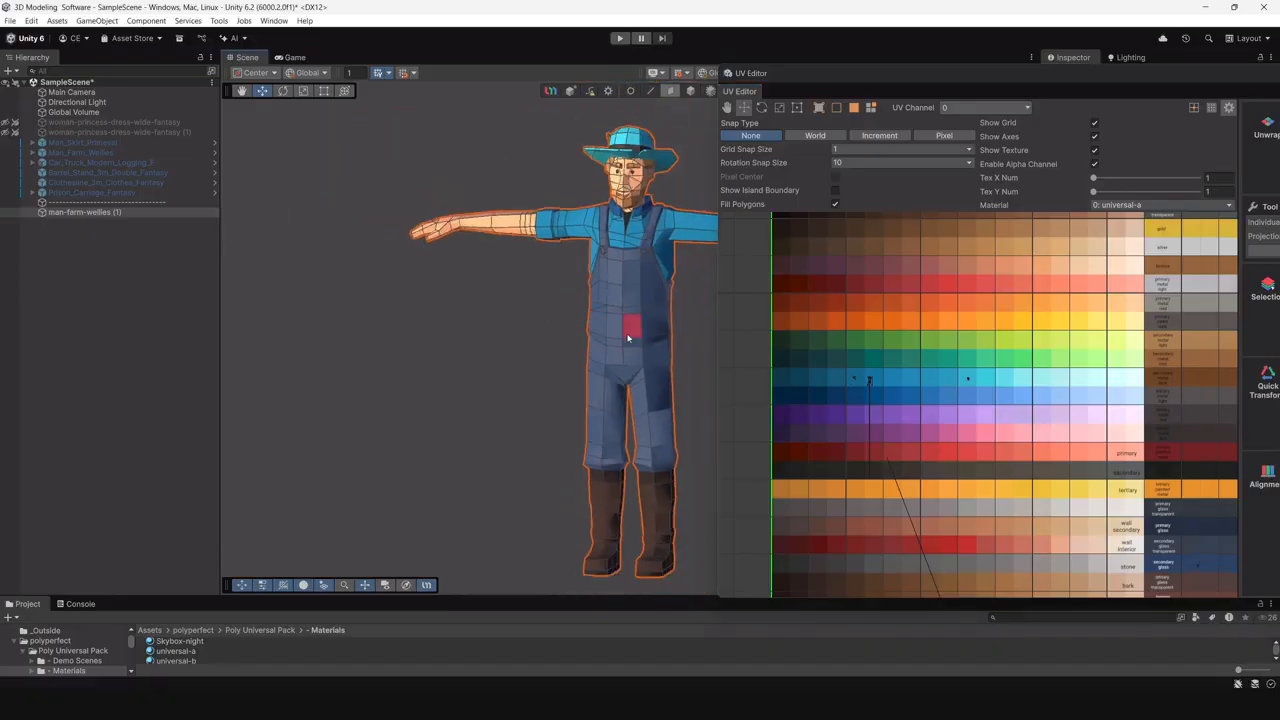
{"action": "left_click_drag", "start_coordinate": [1039, 75], "coordinate": [724, 124]}
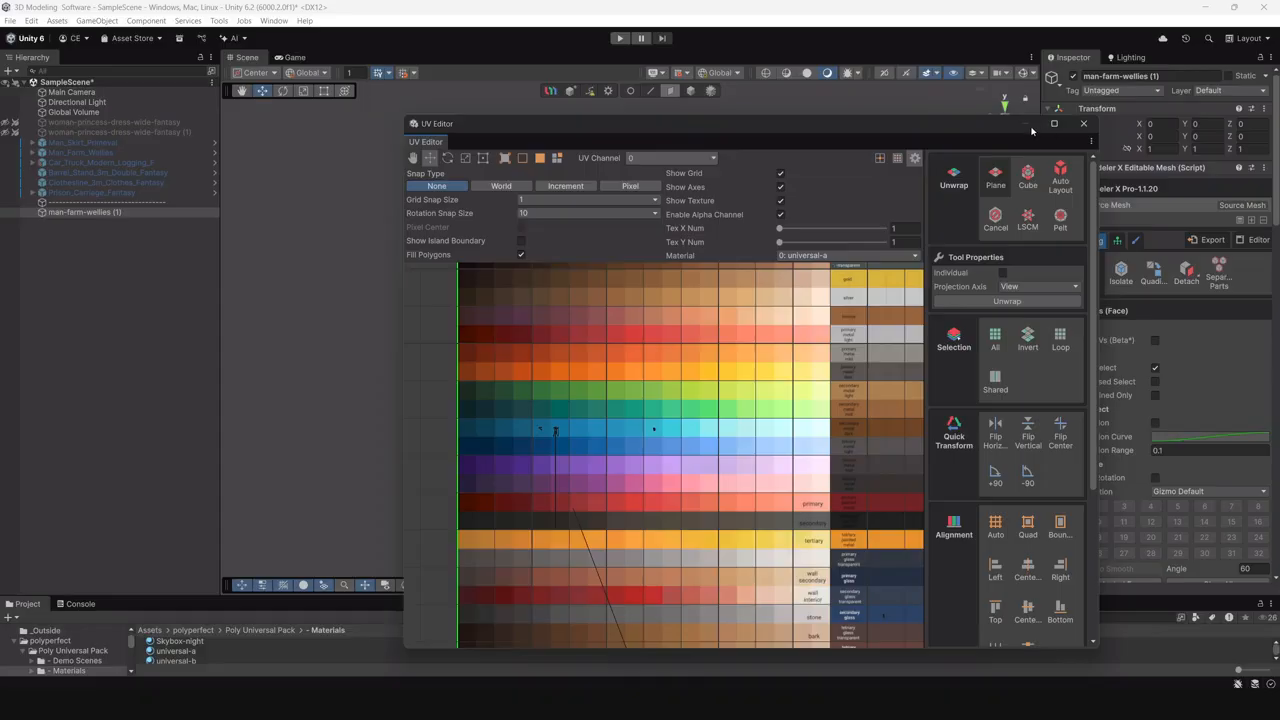
{"action": "left_click", "coordinate": [1083, 123]}
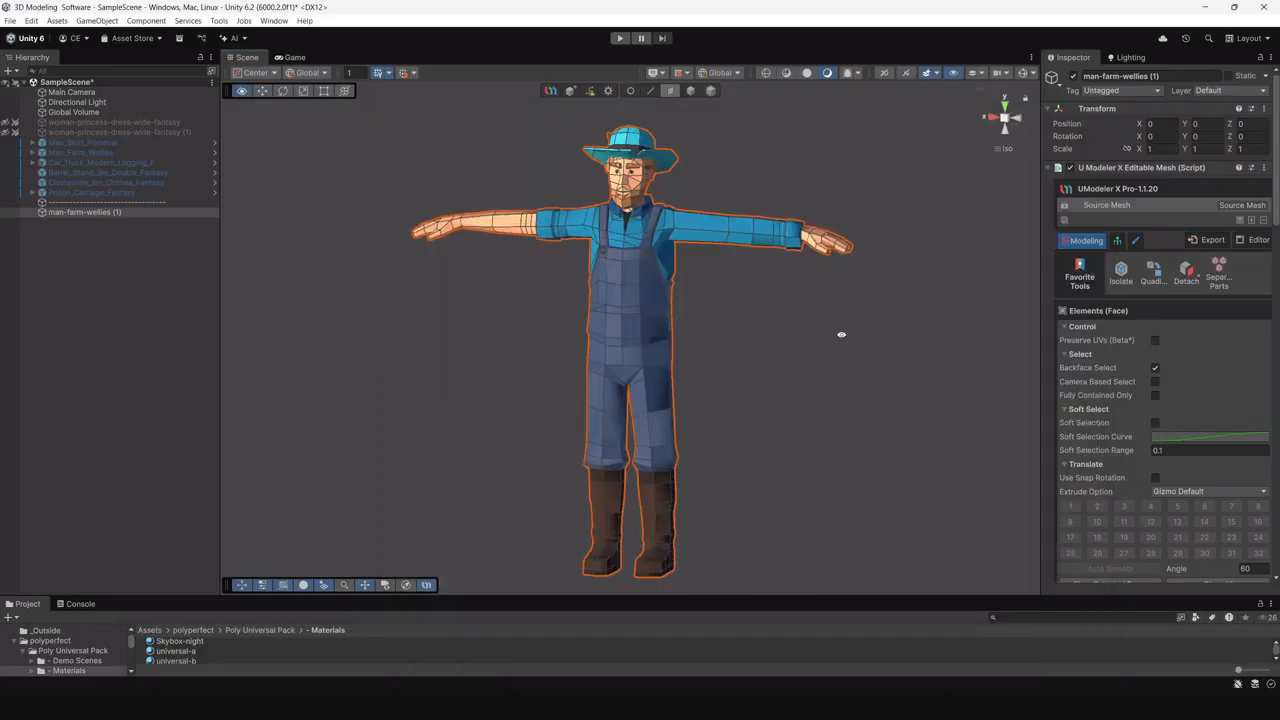
From the character's back, select the shirt's torso and sleeve faces with Isolate and open them in the UV Editor.
{"action": "left_click_drag", "start_coordinate": [843, 337], "coordinate": [588, 331], "text": "alt"}
{"action": "scroll", "coordinate": [604, 273], "scroll_direction": "up", "scroll_amount": 7}
{"action": "left_click", "coordinate": [597, 329]}
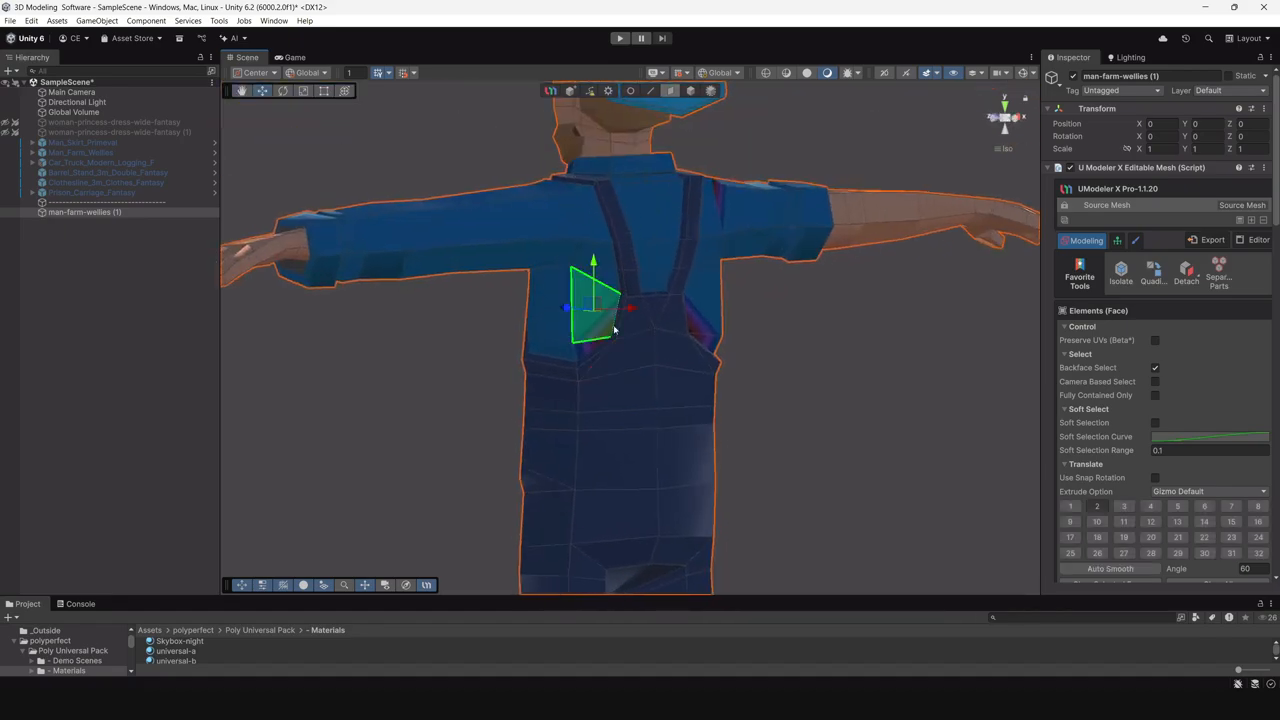
{"action": "left_click", "coordinate": [710, 252], "text": "shift"}
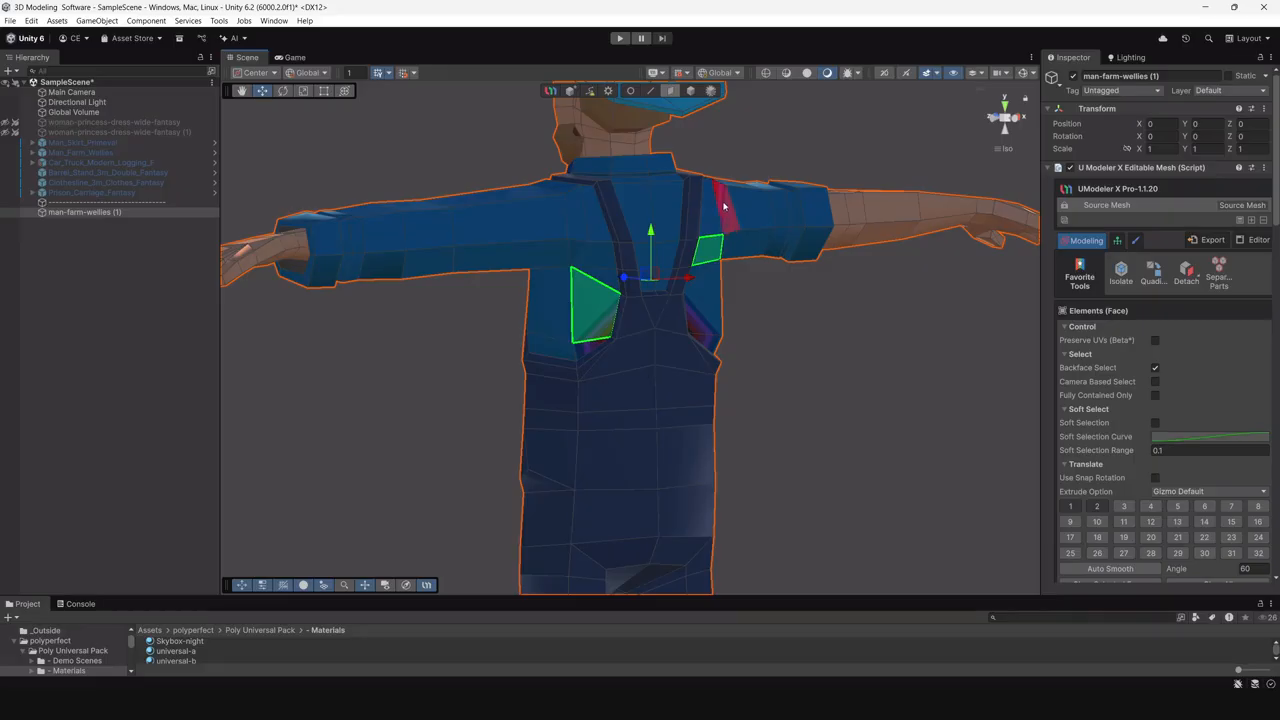
{"action": "left_click", "coordinate": [726, 207], "text": "shift"}
{"action": "left_click", "coordinate": [1121, 272]}
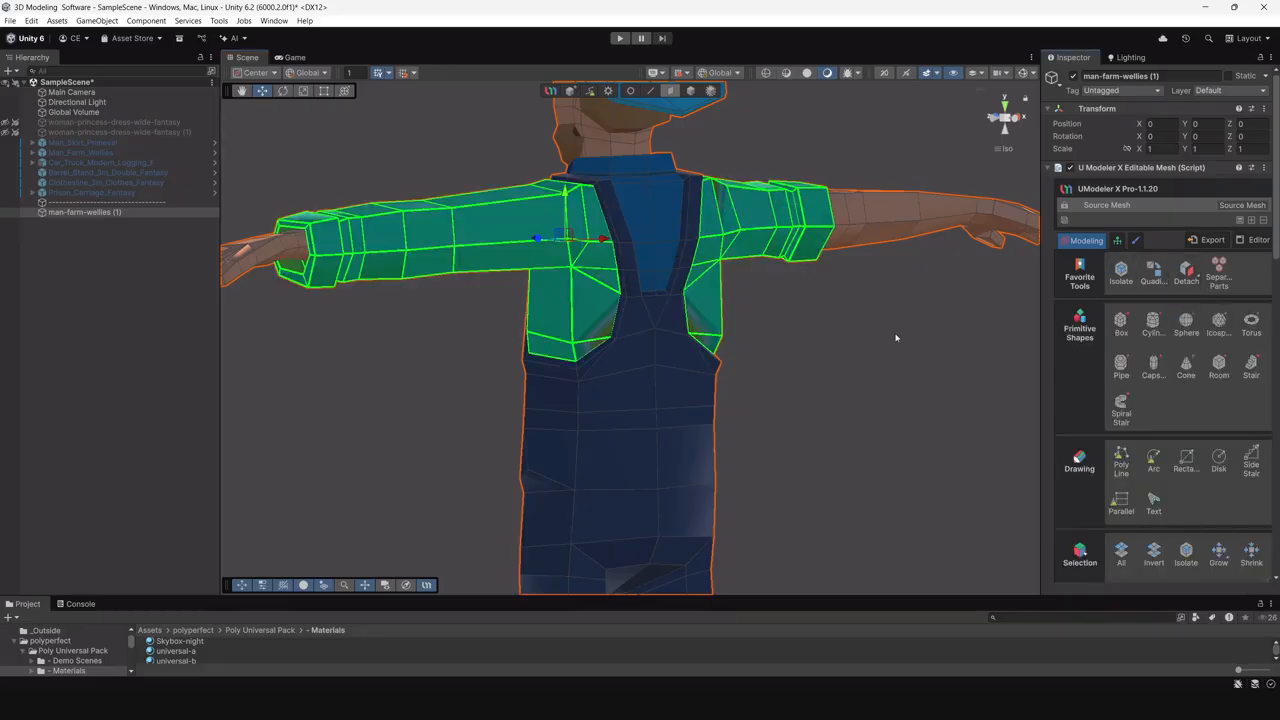
{"action": "left_click", "coordinate": [1252, 240]}
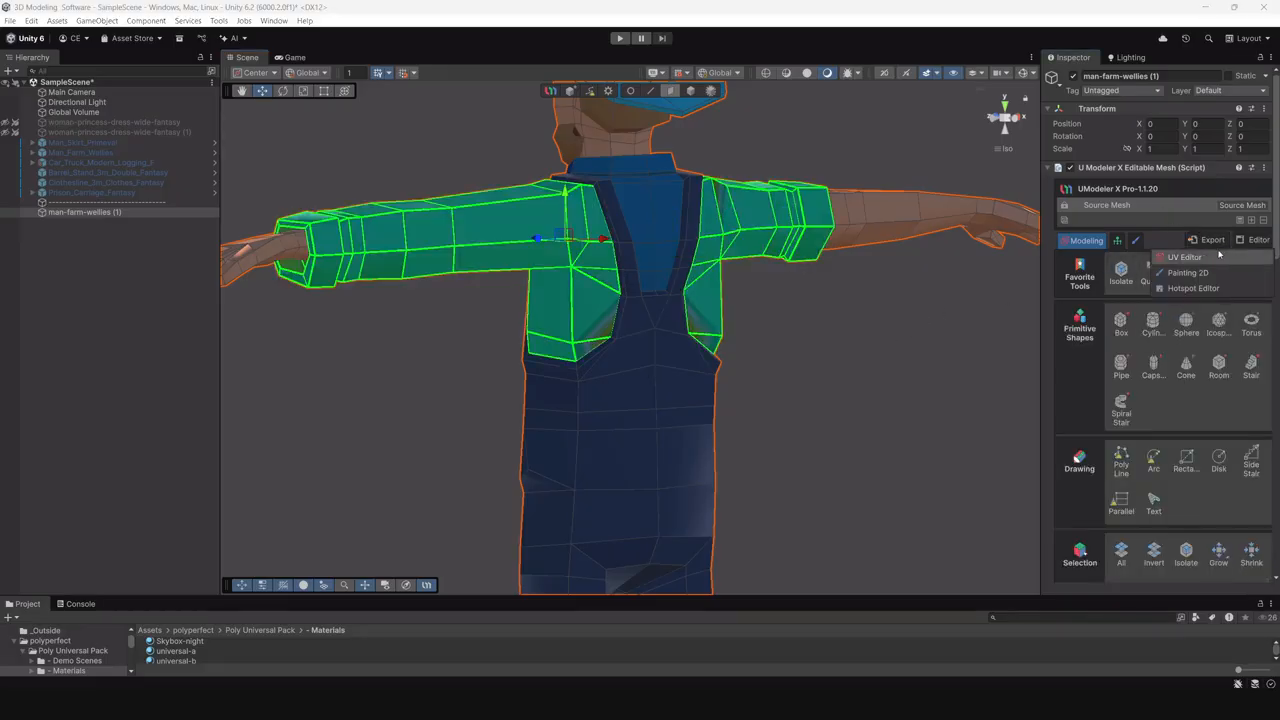
{"action": "left_click", "coordinate": [1173, 260]}
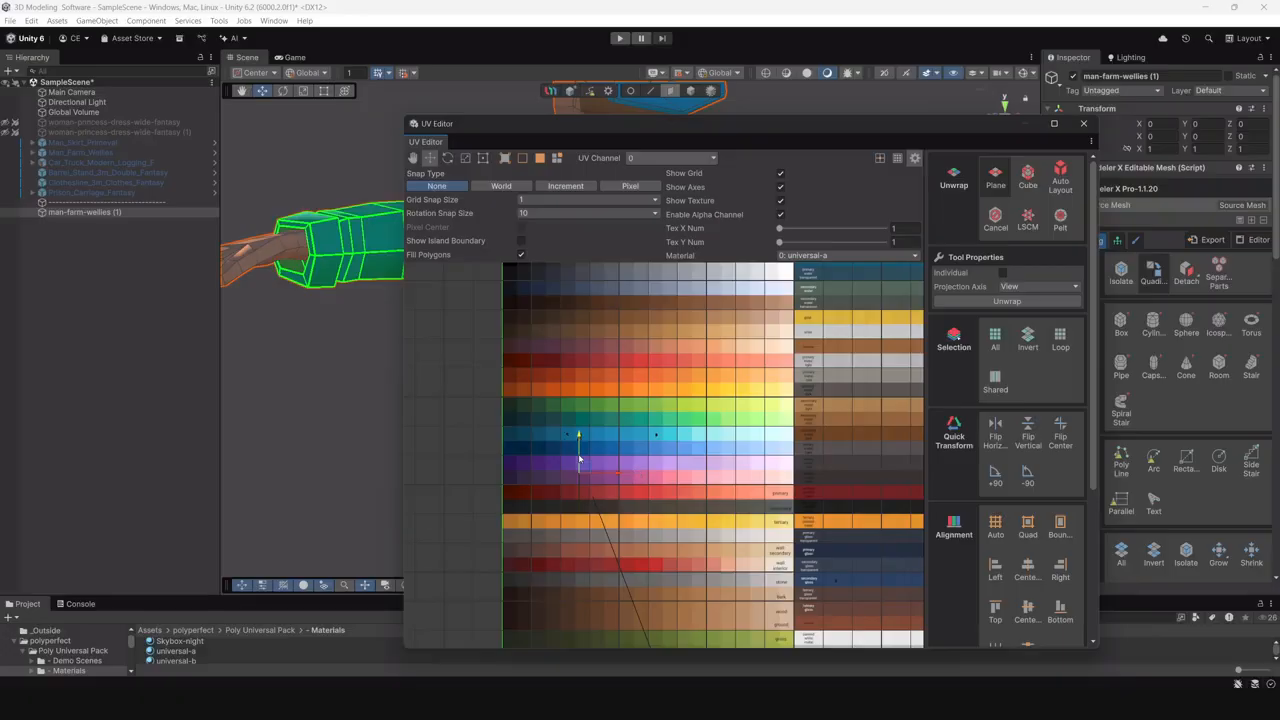
Try to recolour the shirt by moving its UVs up and to the right on the palette.
{"action": "scroll", "coordinate": [584, 468], "scroll_direction": "up", "scroll_amount": 3}
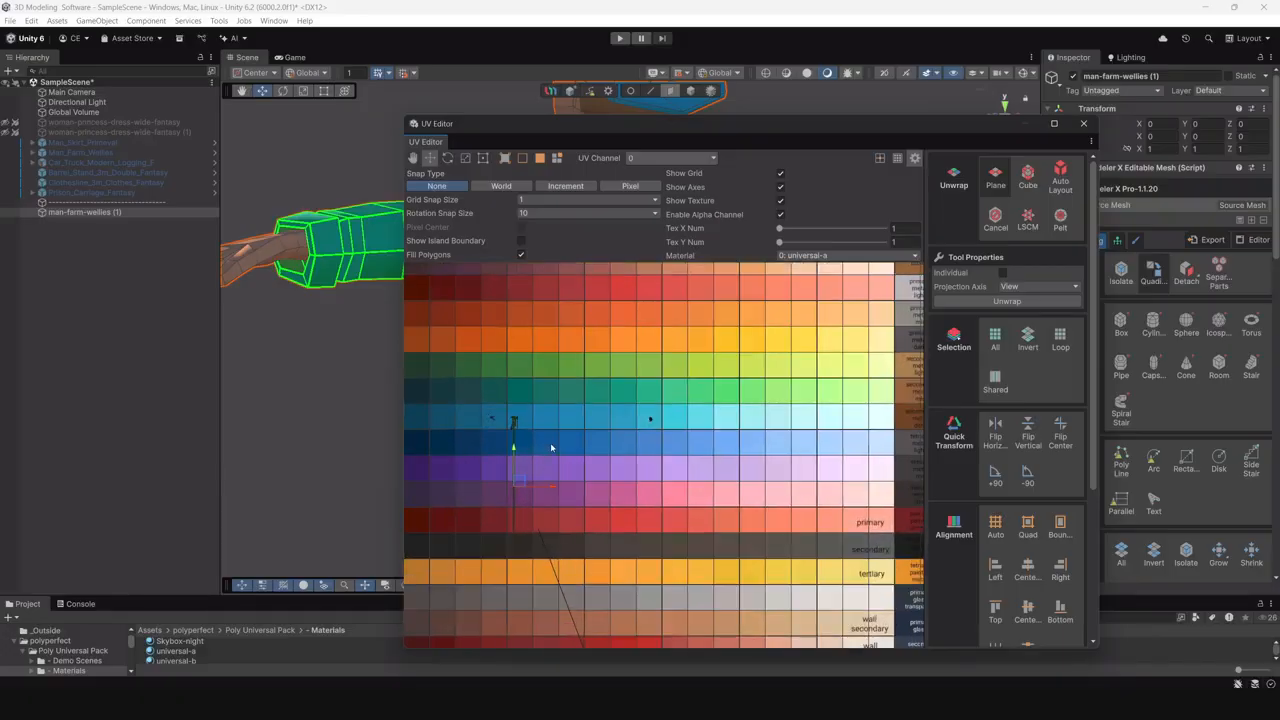
{"action": "left_click", "coordinate": [523, 483]}
{"action": "left_click", "coordinate": [520, 487]}
{"action": "left_click_drag", "start_coordinate": [514, 480], "coordinate": [598, 440]}
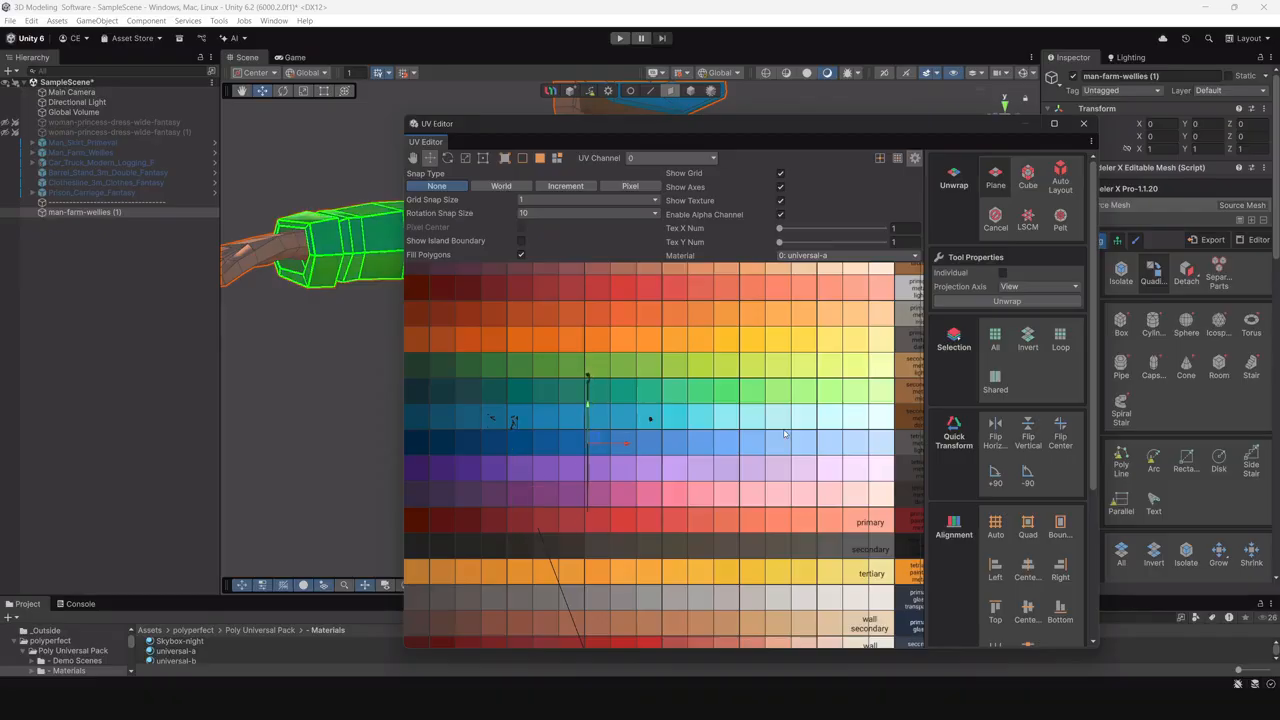
Unwrap the selected shirt faces with the planar projection along the View axis.
{"action": "left_click", "coordinate": [1012, 307]}
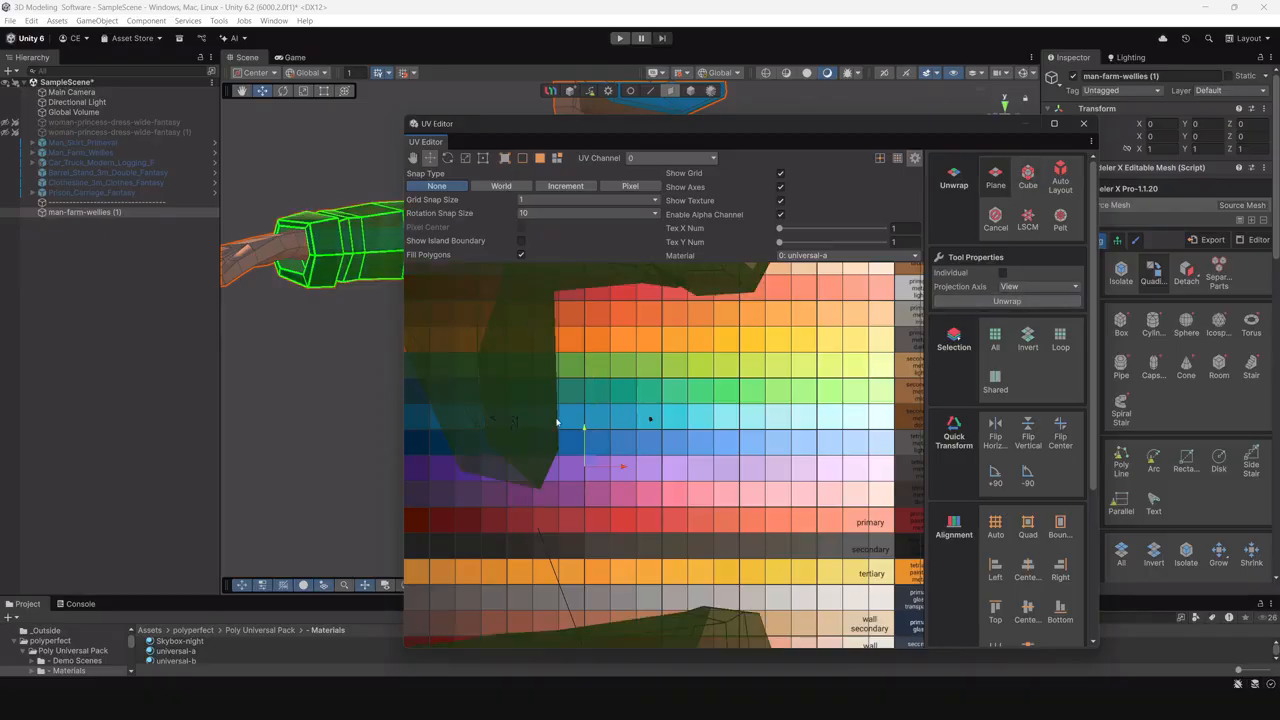
{"action": "scroll", "coordinate": [610, 425], "scroll_direction": "down", "scroll_amount": 3}
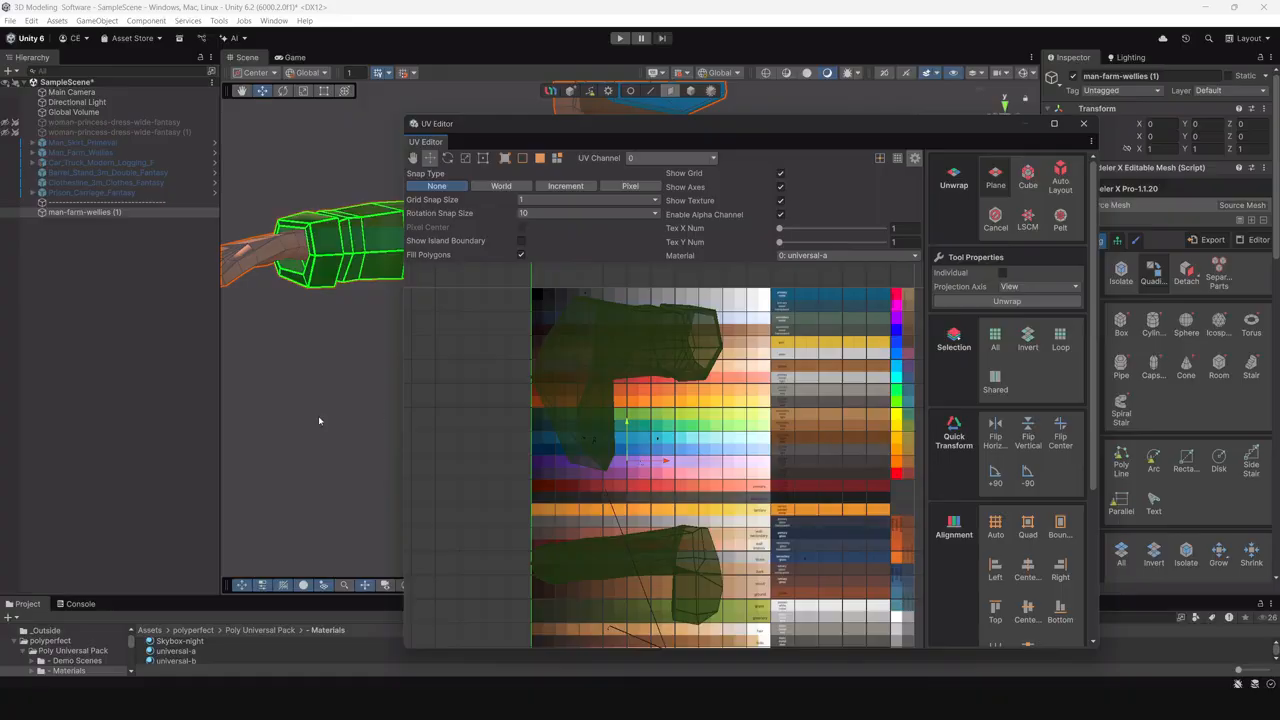
{"action": "scroll", "coordinate": [604, 427], "scroll_direction": "down", "scroll_amount": 1}
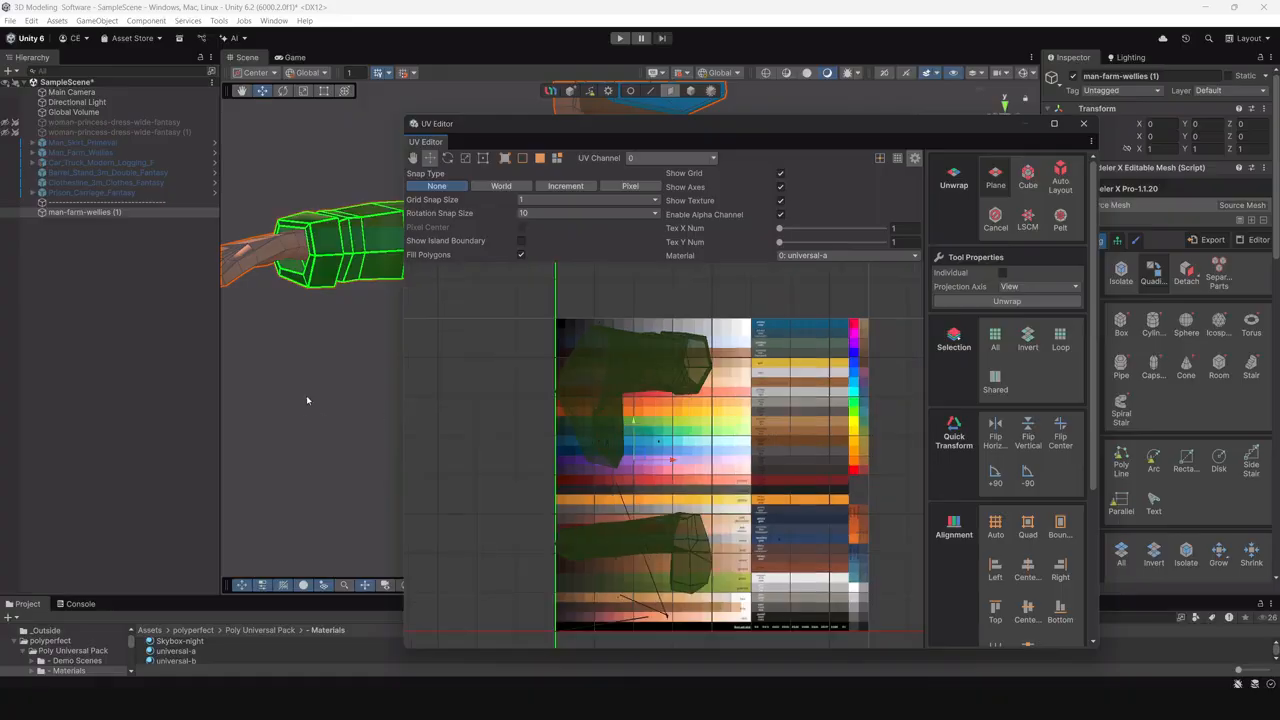
Scale the unwrapped shirt UV islands down to a small cluster on the palette, undoing a misplaced adjustment along the way.
{"action": "left_click_drag", "start_coordinate": [638, 455], "coordinate": [660, 460]}
{"action": "scroll", "coordinate": [648, 452], "scroll_direction": "up", "scroll_amount": 2}
{"action": "key", "text": "r"}
{"action": "scroll", "coordinate": [663, 459], "scroll_direction": "down", "scroll_amount": 2}
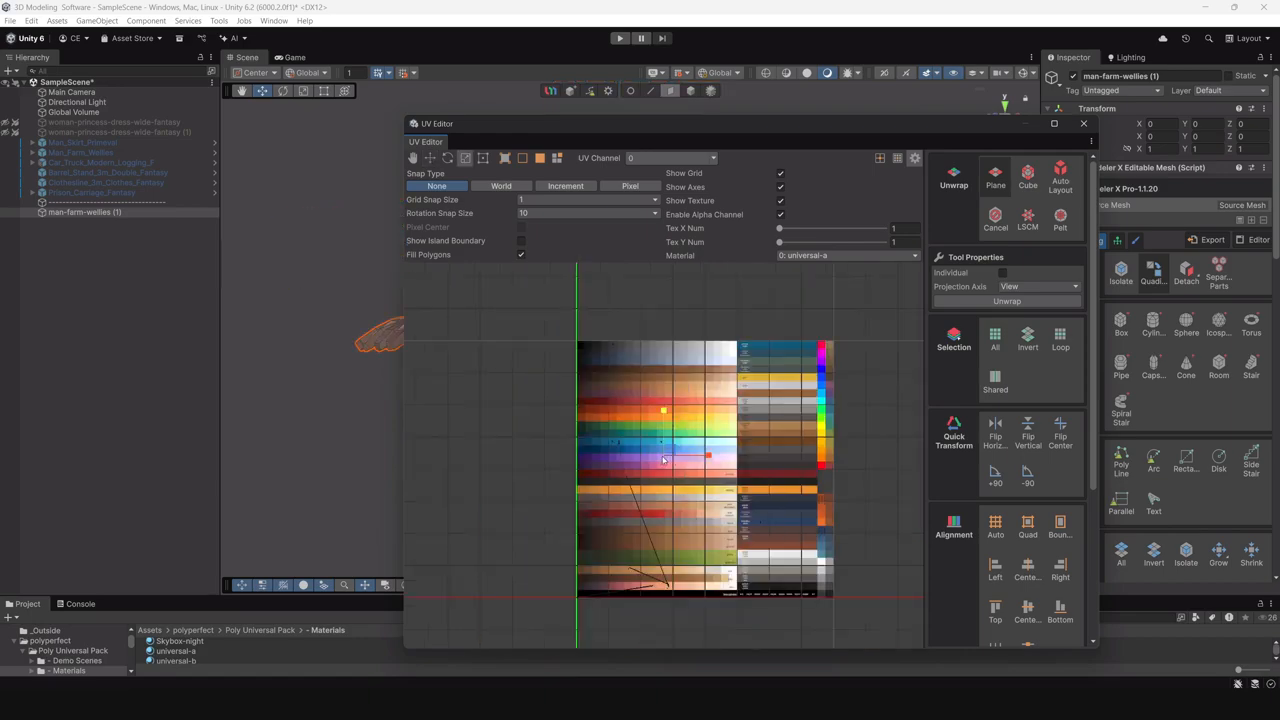
{"action": "middle_click_drag", "start_coordinate": [676, 456], "coordinate": [666, 476]}
{"action": "key", "text": "ctrl+z"}
{"action": "left_click_drag", "start_coordinate": [660, 468], "coordinate": [669, 457]}
{"action": "scroll", "coordinate": [660, 474], "scroll_direction": "up", "scroll_amount": 3}
{"action": "scroll", "coordinate": [667, 461], "scroll_direction": "up", "scroll_amount": 4}
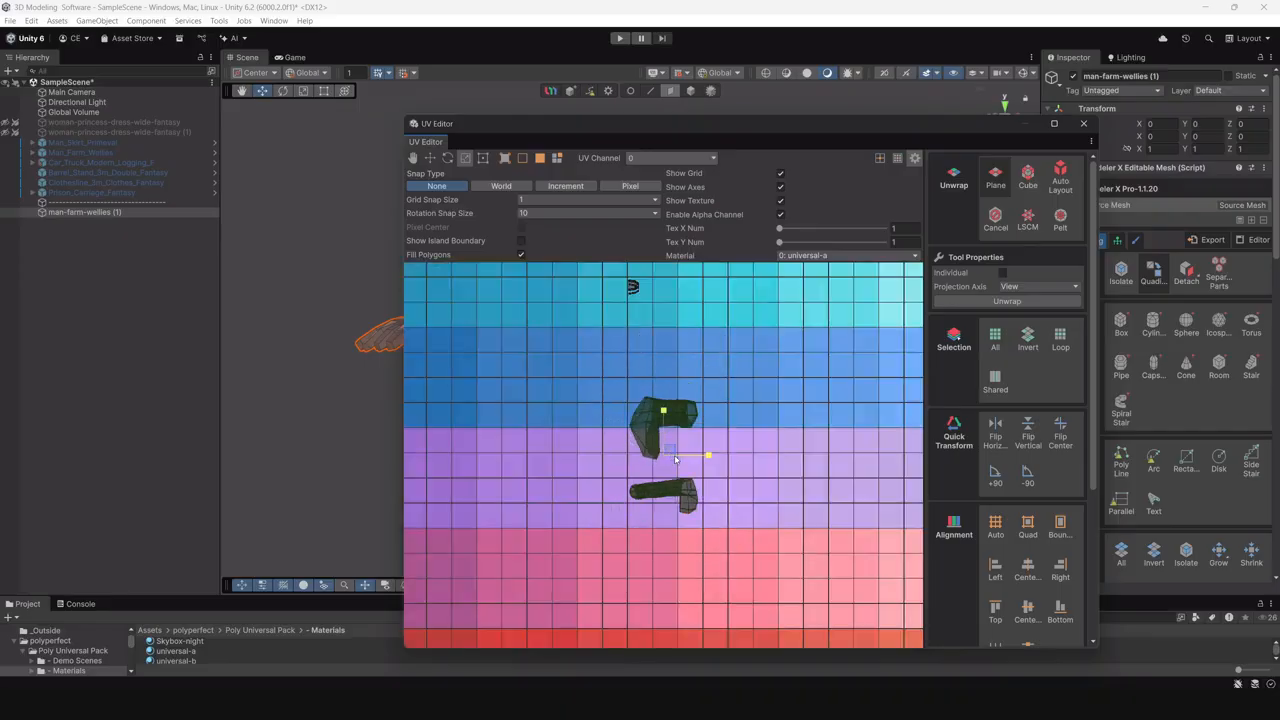
{"action": "scroll", "coordinate": [684, 451], "scroll_direction": "down", "scroll_amount": 3}
{"action": "scroll", "coordinate": [684, 451], "scroll_direction": "up", "scroll_amount": 5}
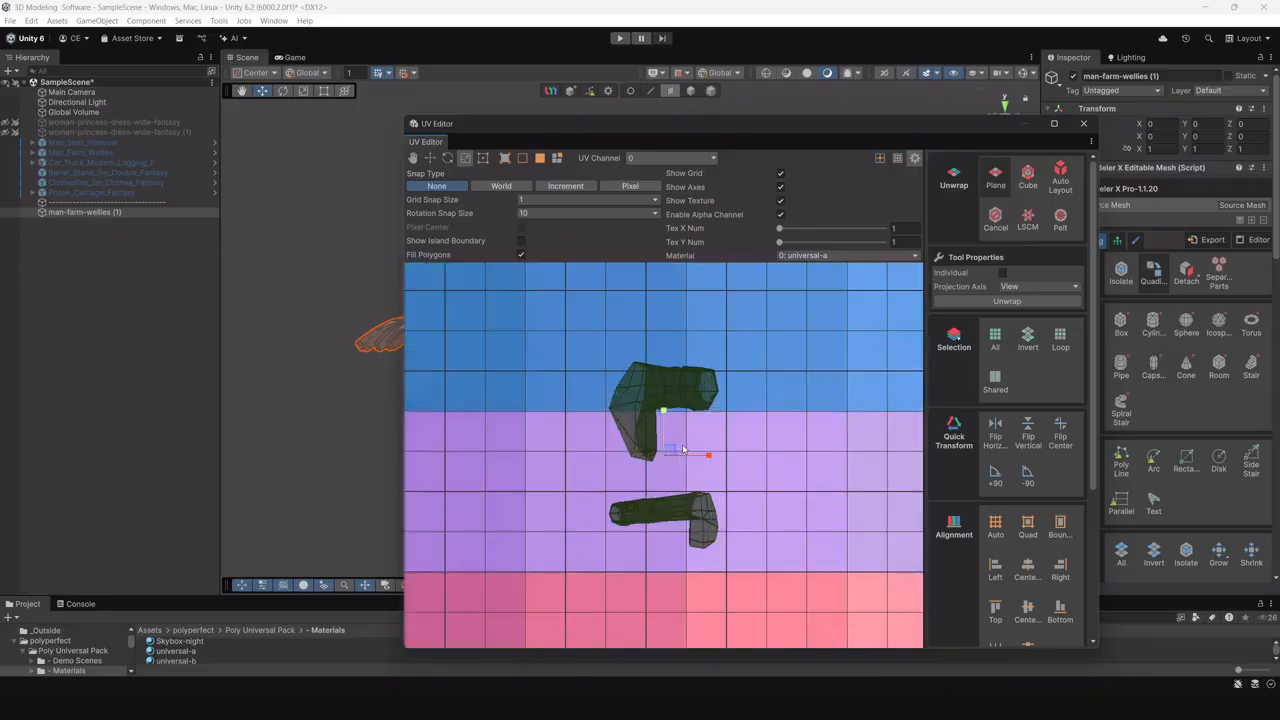
{"action": "left_click_drag", "start_coordinate": [669, 455], "coordinate": [741, 360]}
Move the shrunken shirt UVs up onto the light cyan swatches of the palette.
{"action": "key", "text": "w"}
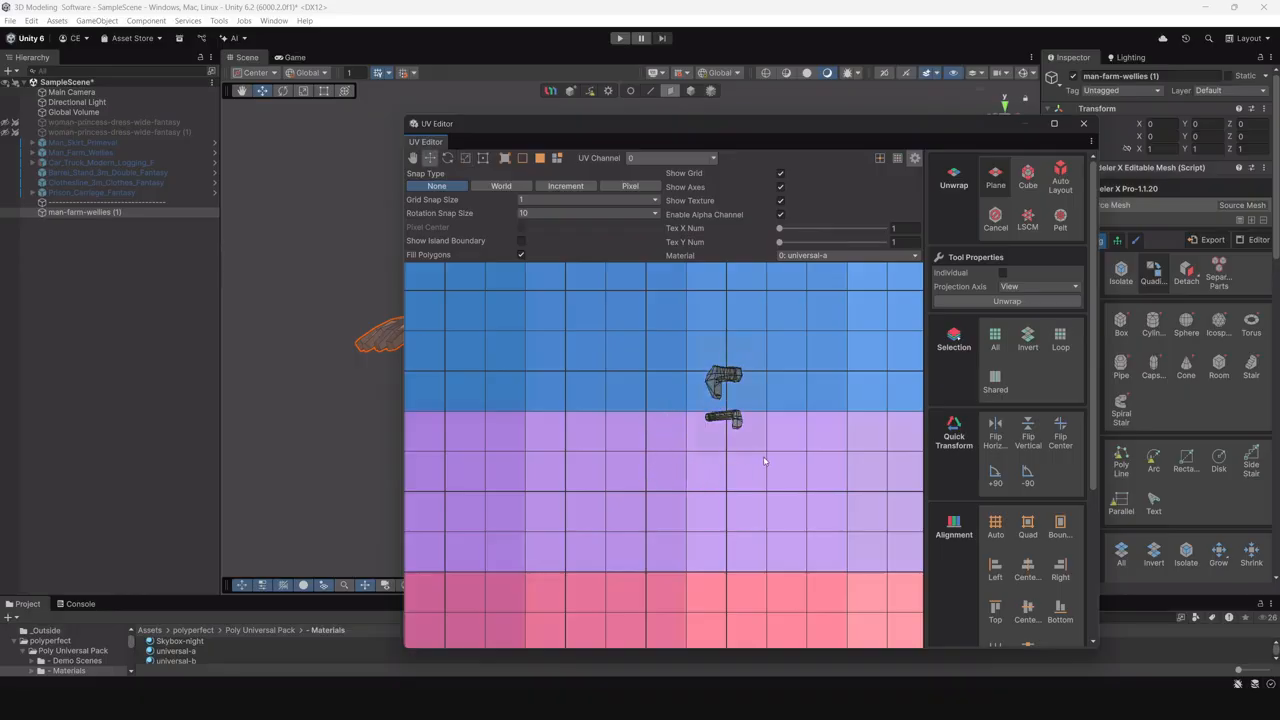
{"action": "scroll", "coordinate": [690, 440], "scroll_direction": "down", "scroll_amount": 5}
{"action": "left_click_drag", "start_coordinate": [689, 440], "coordinate": [694, 384]}
Move the UV Editor out of the way and examine the recoloured shirt and the whole character from several angles.
{"action": "left_click_drag", "start_coordinate": [713, 123], "coordinate": [729, 502]}
{"action": "left_click", "coordinate": [462, 394]}
{"action": "left_click_drag", "start_coordinate": [462, 394], "coordinate": [617, 287], "text": "alt"}
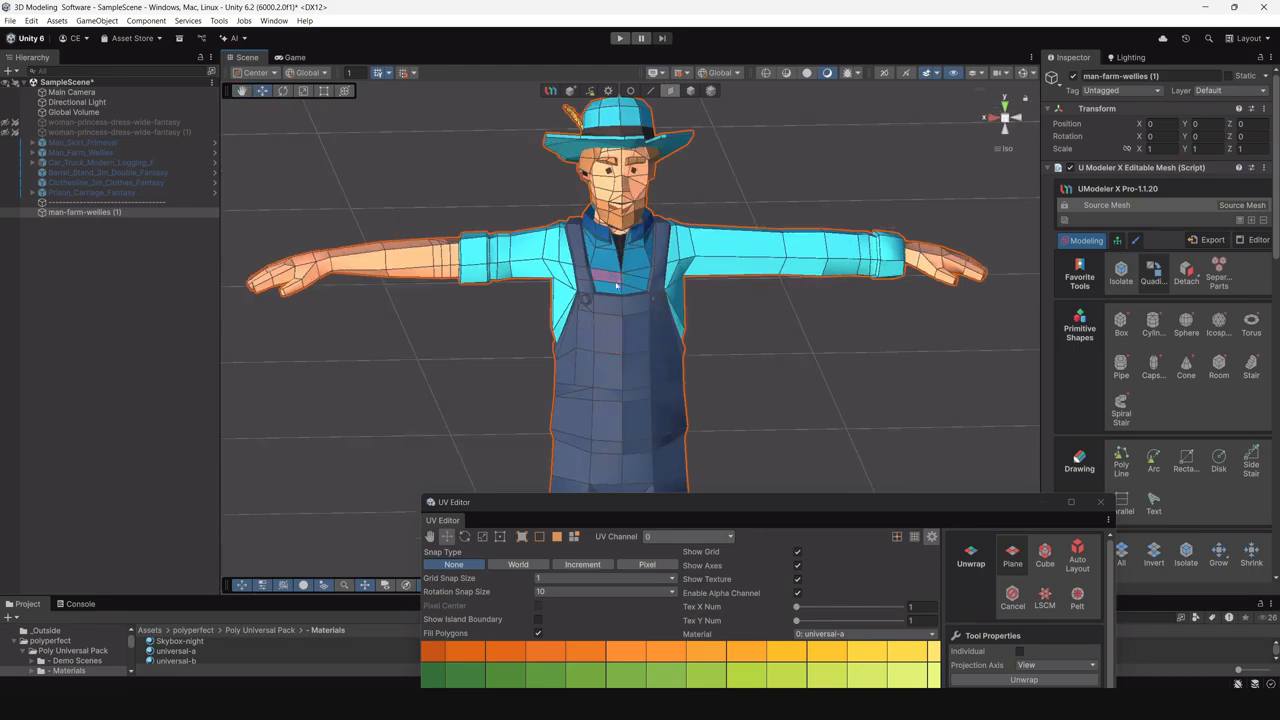
{"action": "left_click", "coordinate": [636, 267]}
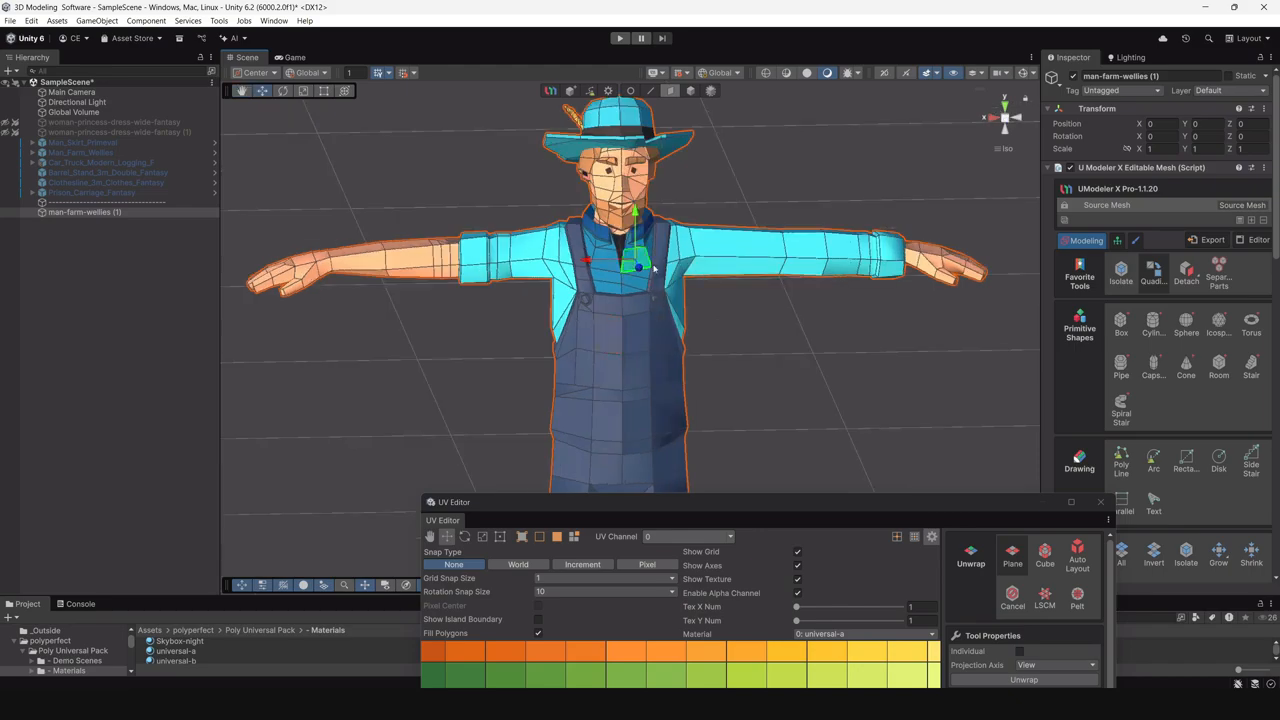
{"action": "right_click_drag", "start_coordinate": [670, 301], "coordinate": [662, 309], "text": "alt"}
{"action": "left_click_drag", "start_coordinate": [718, 325], "coordinate": [694, 391], "text": "alt"}
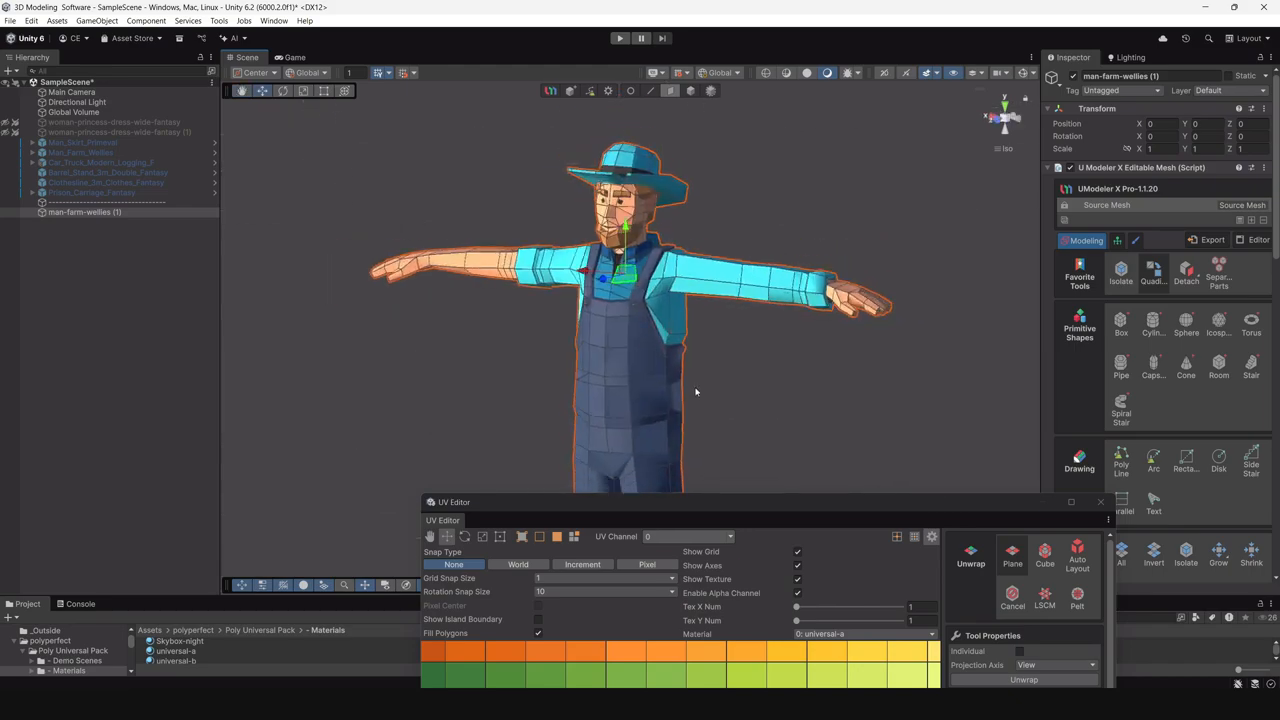
{"action": "middle_click_drag", "start_coordinate": [694, 391], "coordinate": [702, 306]}
{"action": "right_click_drag", "start_coordinate": [702, 306], "coordinate": [686, 256], "text": "alt"}
{"action": "left_click_drag", "start_coordinate": [686, 256], "coordinate": [722, 248], "text": "alt"}
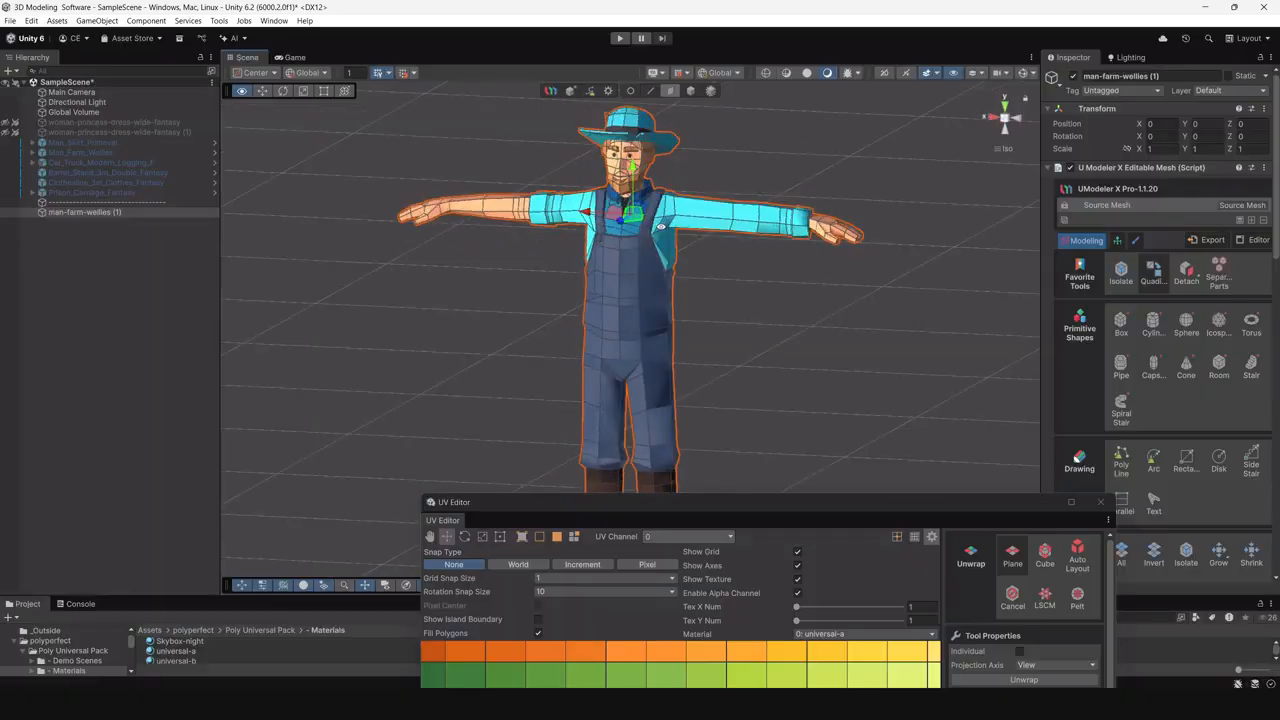
{"action": "right_click_drag", "start_coordinate": [722, 248], "coordinate": [726, 340], "text": "alt"}
{"action": "middle_click_drag", "start_coordinate": [726, 340], "coordinate": [724, 452]}
{"action": "mouse_move", "coordinate": [683, 420]}
{"action": "left_mouse_down", "text": "alt"}
{"action": "mouse_move", "coordinate": [668, 362]}
{"action": "mouse_move", "coordinate": [650, 350]}
{"action": "mouse_move", "coordinate": [684, 403]}
{"action": "left_mouse_up", "text": "alt"}
{"action": "middle_click_drag", "start_coordinate": [685, 403], "coordinate": [690, 270]}
{"action": "right_click_drag", "start_coordinate": [751, 409], "coordinate": [690, 385], "text": "alt"}
{"action": "middle_click_drag", "start_coordinate": [685, 387], "coordinate": [670, 470]}
{"action": "right_click_drag", "start_coordinate": [670, 470], "coordinate": [671, 343], "text": "alt"}
{"action": "left_click_drag", "start_coordinate": [671, 343], "coordinate": [733, 285], "text": "alt"}
{"action": "middle_click_drag", "start_coordinate": [697, 266], "coordinate": [689, 363]}
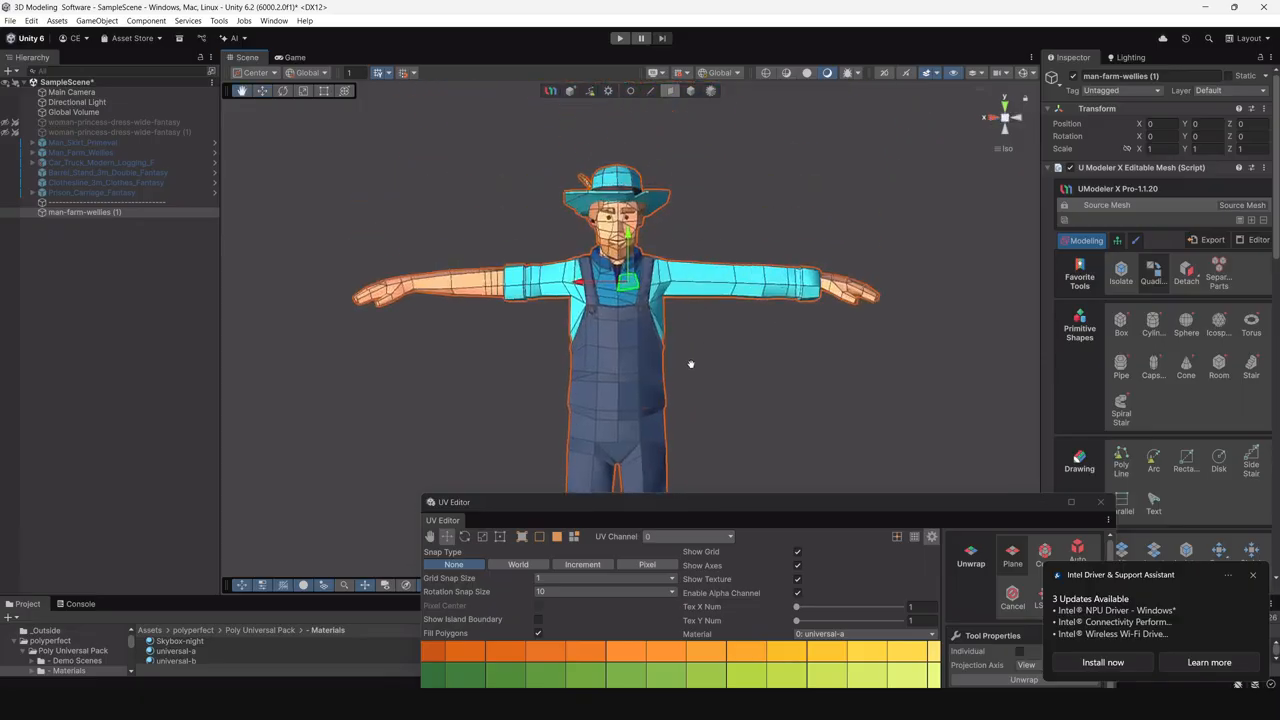
{"action": "right_click_drag", "start_coordinate": [689, 363], "coordinate": [727, 421], "text": "alt"}
Select the undershirt, collar, torso and both sleeves by picking seed faces and expanding the selection with Isolate.
{"action": "left_click", "coordinate": [605, 294]}
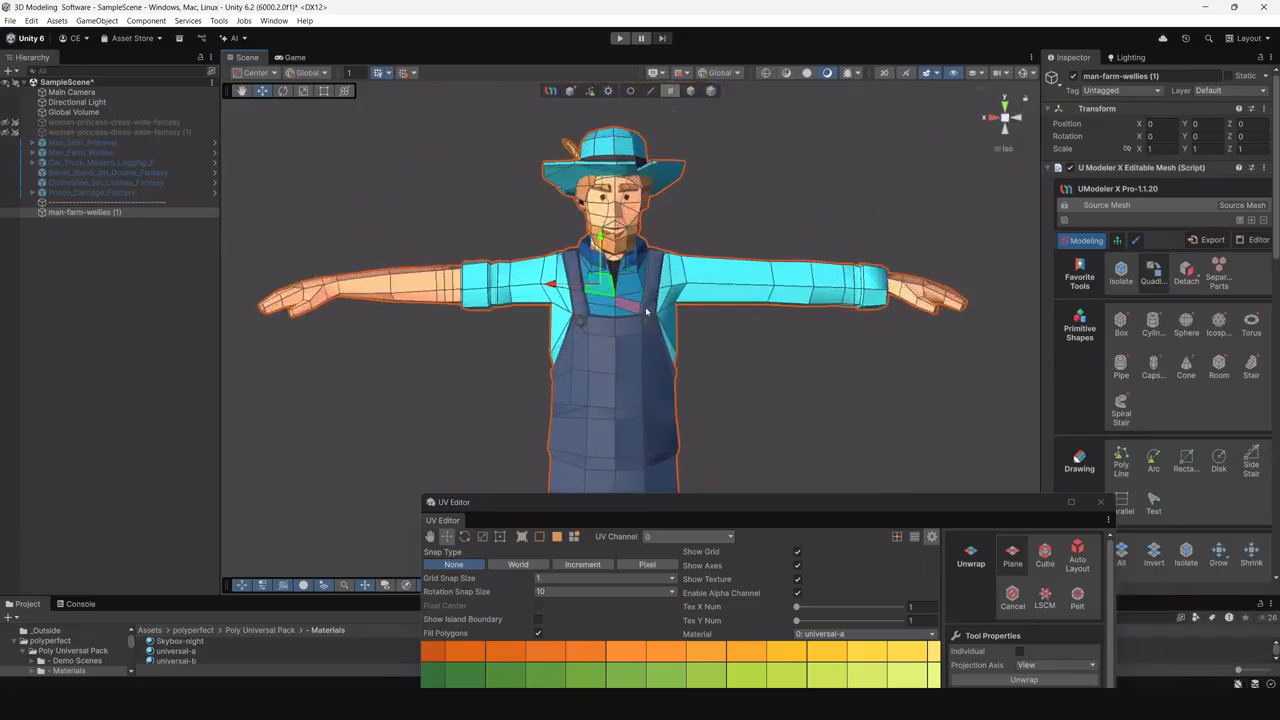
{"action": "left_click", "coordinate": [707, 281], "text": "shift"}
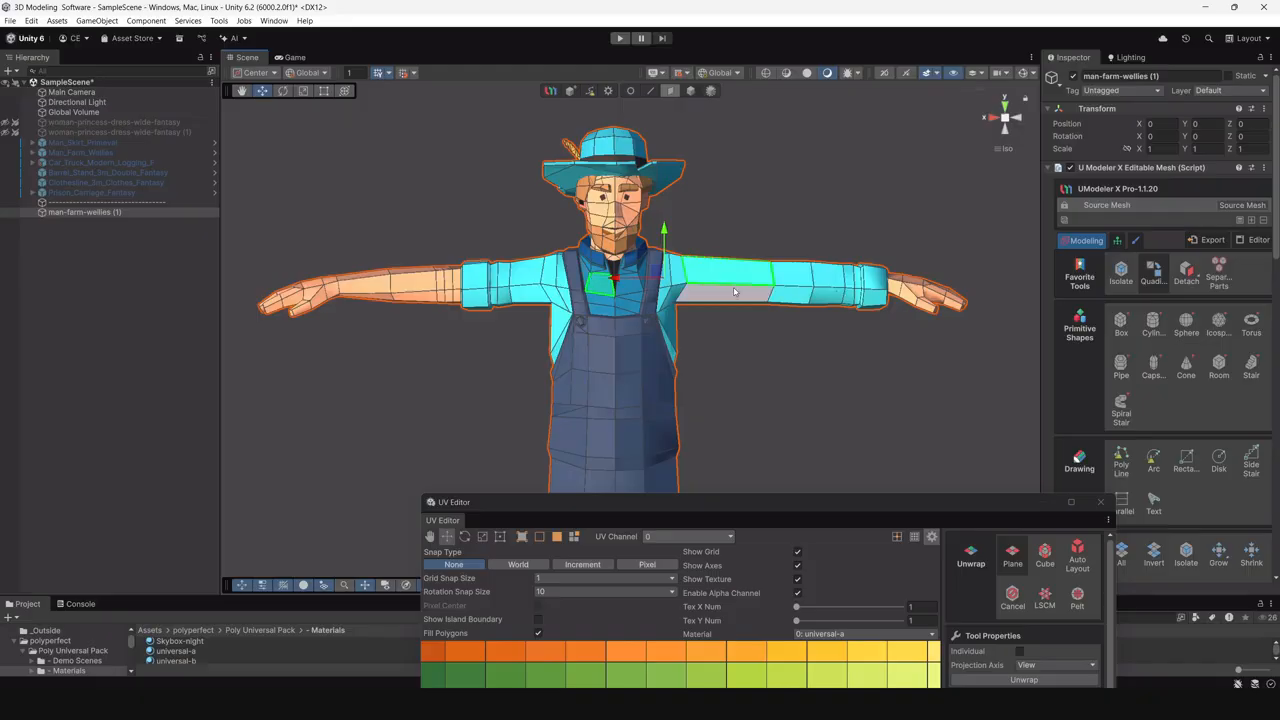
{"action": "left_click", "coordinate": [1125, 278]}
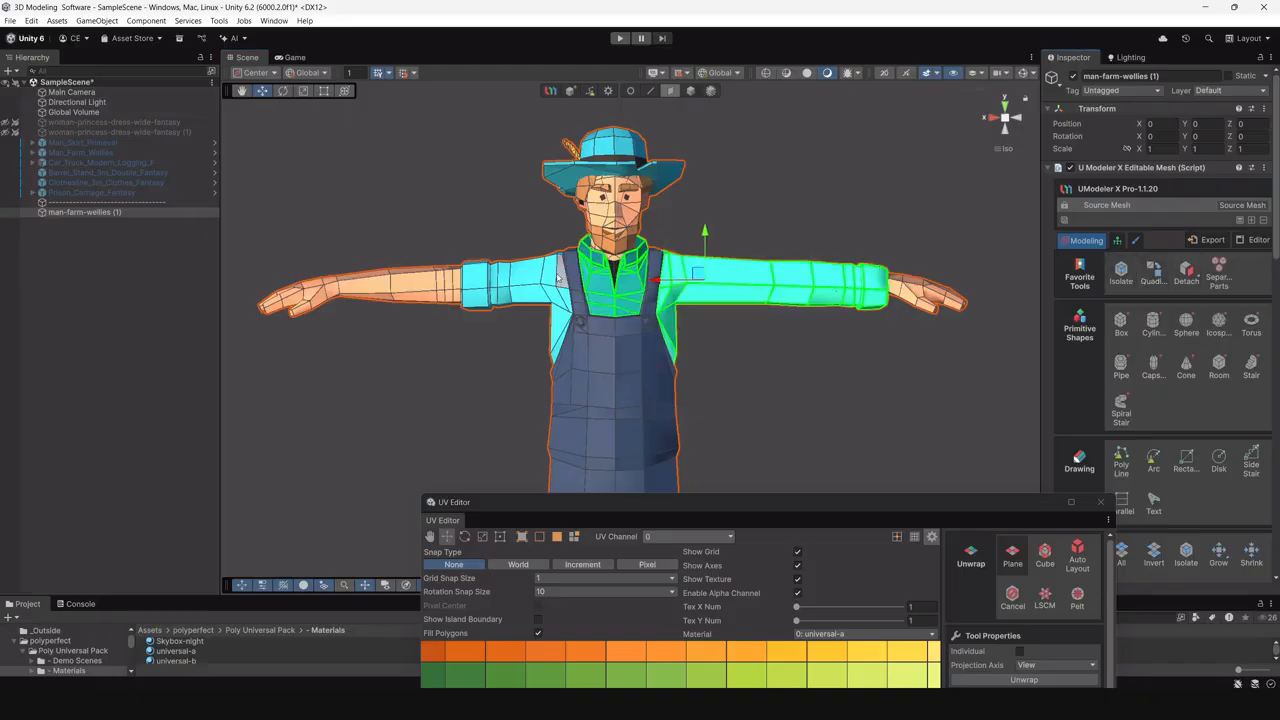
{"action": "left_click", "coordinate": [1125, 276]}
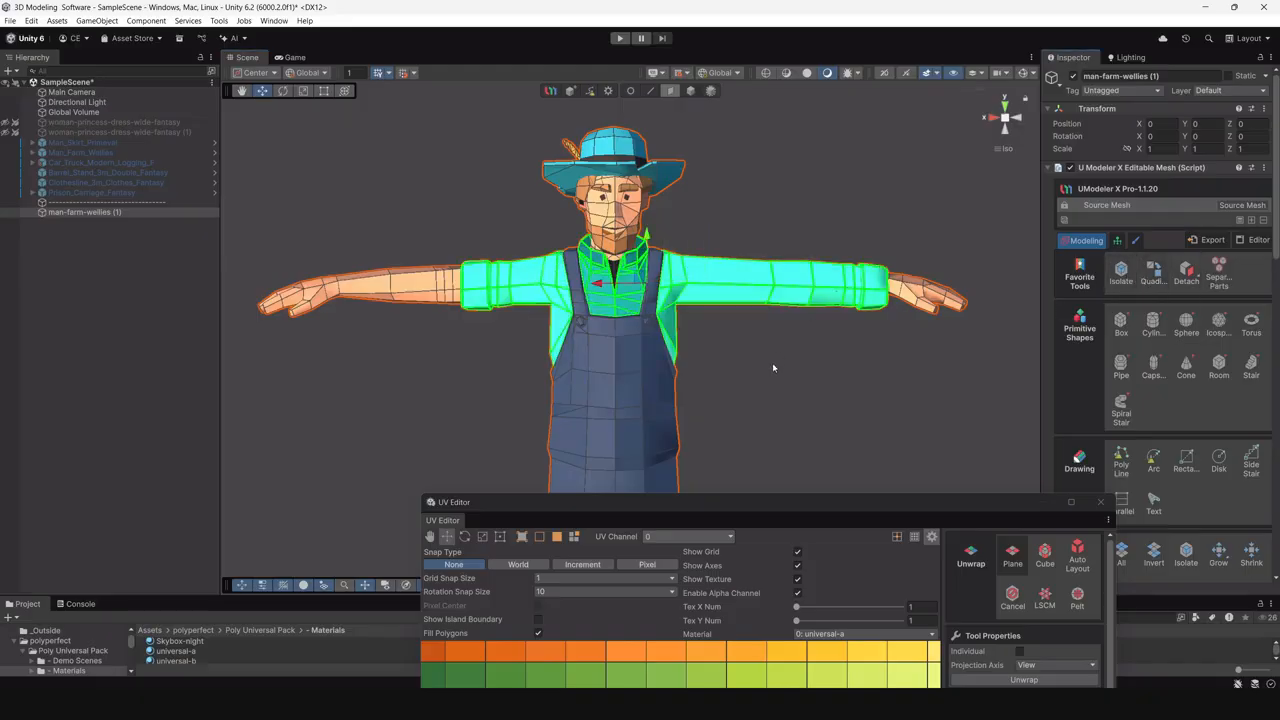
Bring the UV Editor back into view and unwrap the selected shirt and undershirt faces with the planar projection along the View axis.
{"action": "left_click_drag", "start_coordinate": [858, 383], "coordinate": [728, 392], "text": "alt"}
{"action": "left_click_drag", "start_coordinate": [728, 511], "coordinate": [761, 153]}
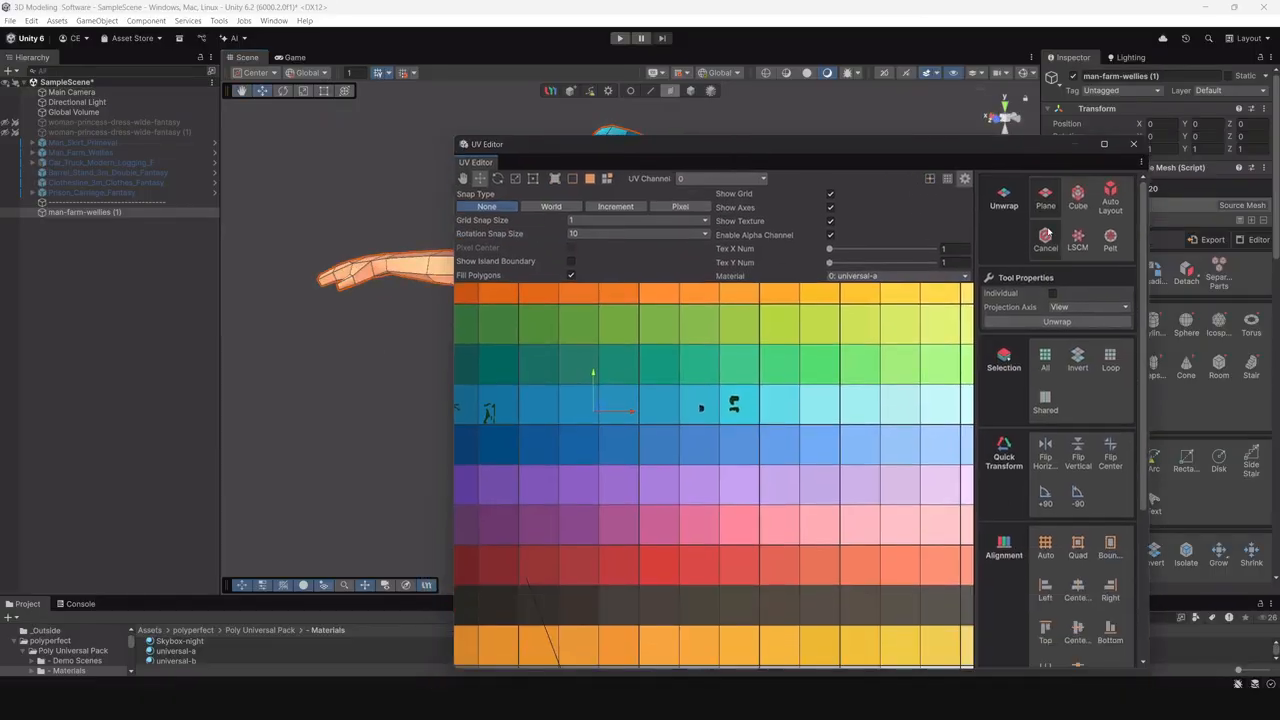
{"action": "left_click", "coordinate": [1040, 324]}
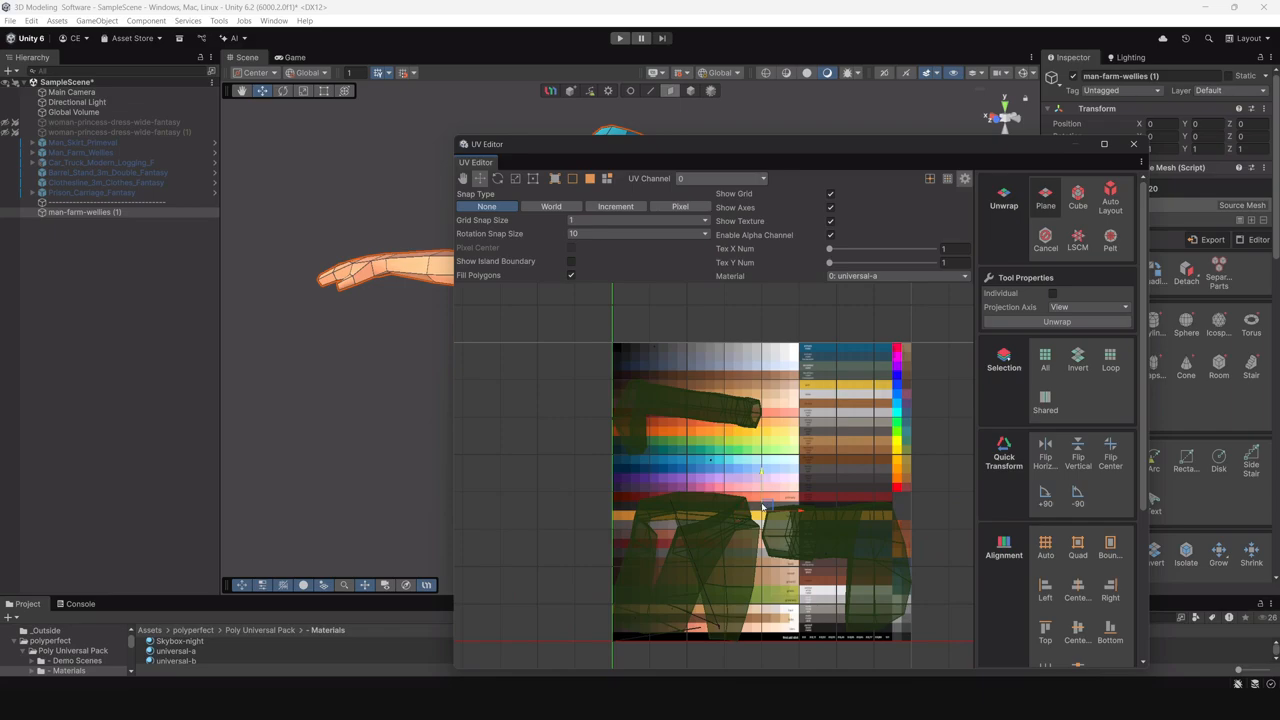
Move the new UV islands up the palette and scale them down to a small cluster near the yellow and green swatches.
{"action": "left_click_drag", "start_coordinate": [762, 508], "coordinate": [760, 443]}
{"action": "key", "text": "r"}
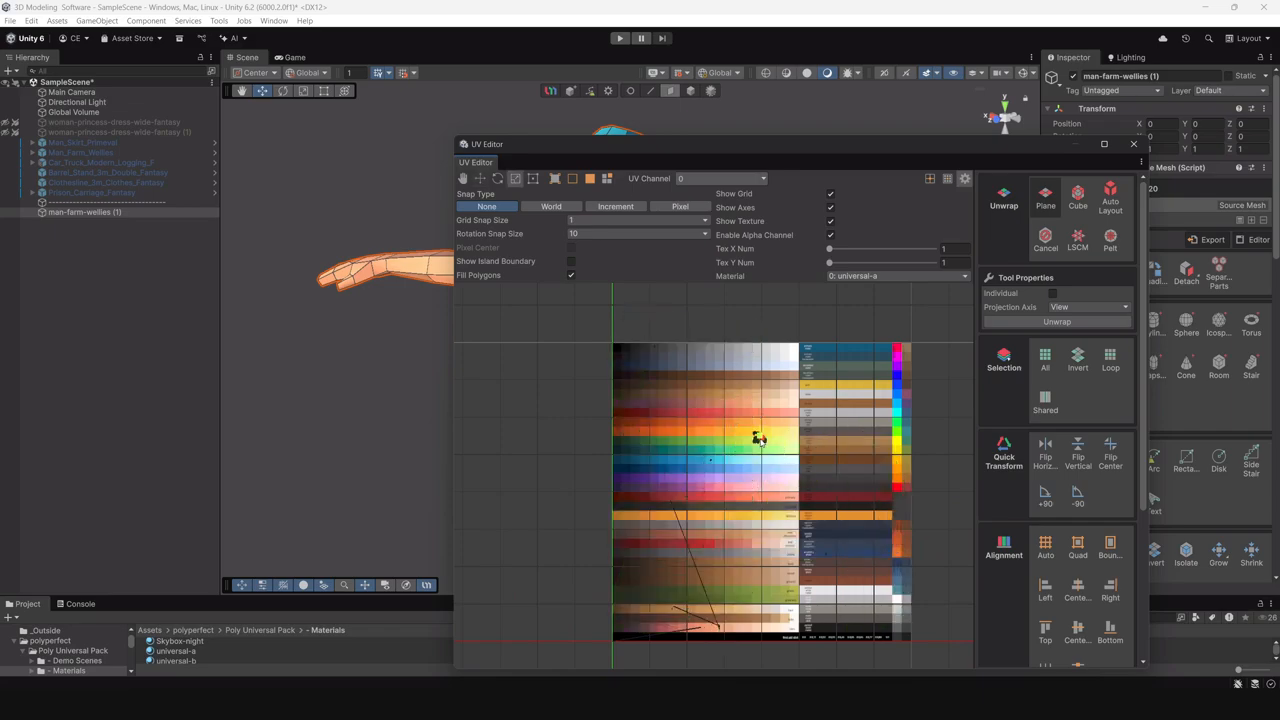
{"action": "scroll", "coordinate": [760, 442], "scroll_direction": "up", "scroll_amount": 6}
{"action": "scroll", "coordinate": [715, 460], "scroll_direction": "down", "scroll_amount": 3}
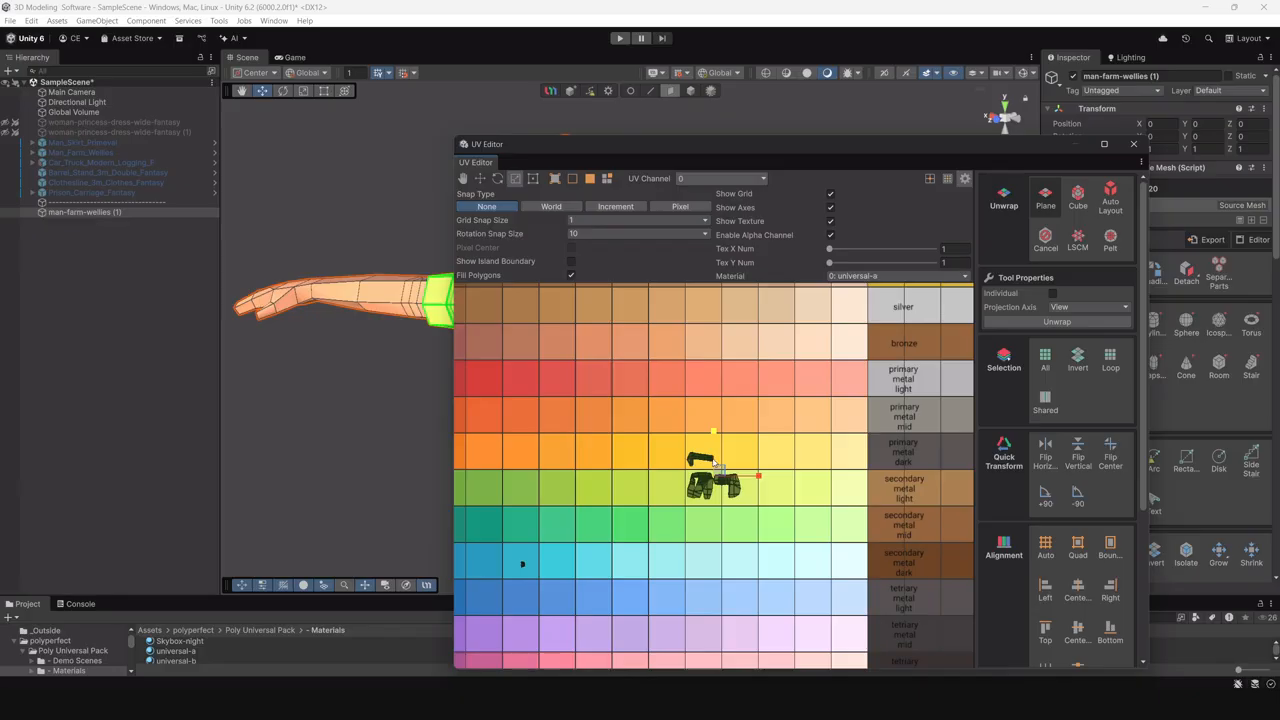
Move the shirt and undershirt UVs onto the medium blue swatches in the palette's cyan row.
{"action": "key", "text": "w"}
{"action": "left_click_drag", "start_coordinate": [722, 468], "coordinate": [601, 561]}
{"action": "scroll", "coordinate": [571, 578], "scroll_direction": "up", "scroll_amount": 2}
{"action": "middle_click_drag", "start_coordinate": [571, 578], "coordinate": [725, 488]}
{"action": "scroll", "coordinate": [849, 484], "scroll_direction": "up", "scroll_amount": 5}
{"action": "scroll", "coordinate": [725, 488], "scroll_direction": "down", "scroll_amount": 3}
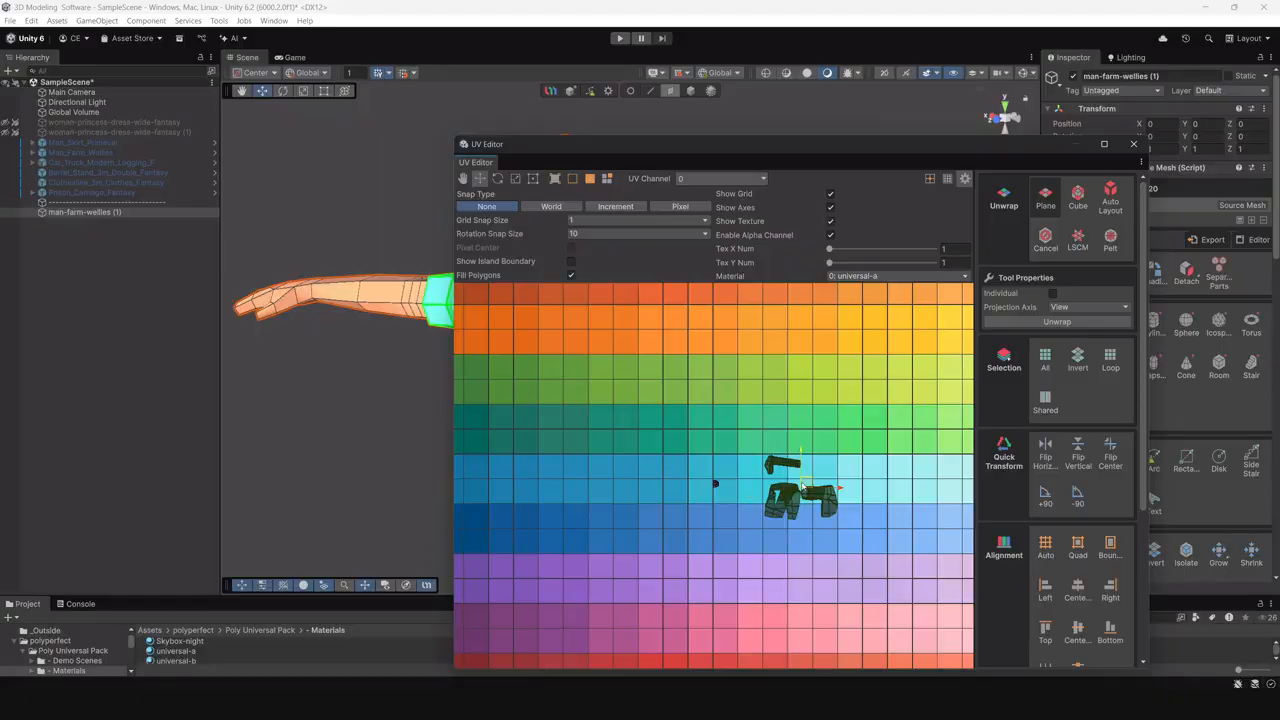
{"action": "left_click_drag", "start_coordinate": [801, 486], "coordinate": [675, 482]}
Scale the shirt and undershirt UVs down further within the medium blue swatches.
{"action": "key", "text": "e"}
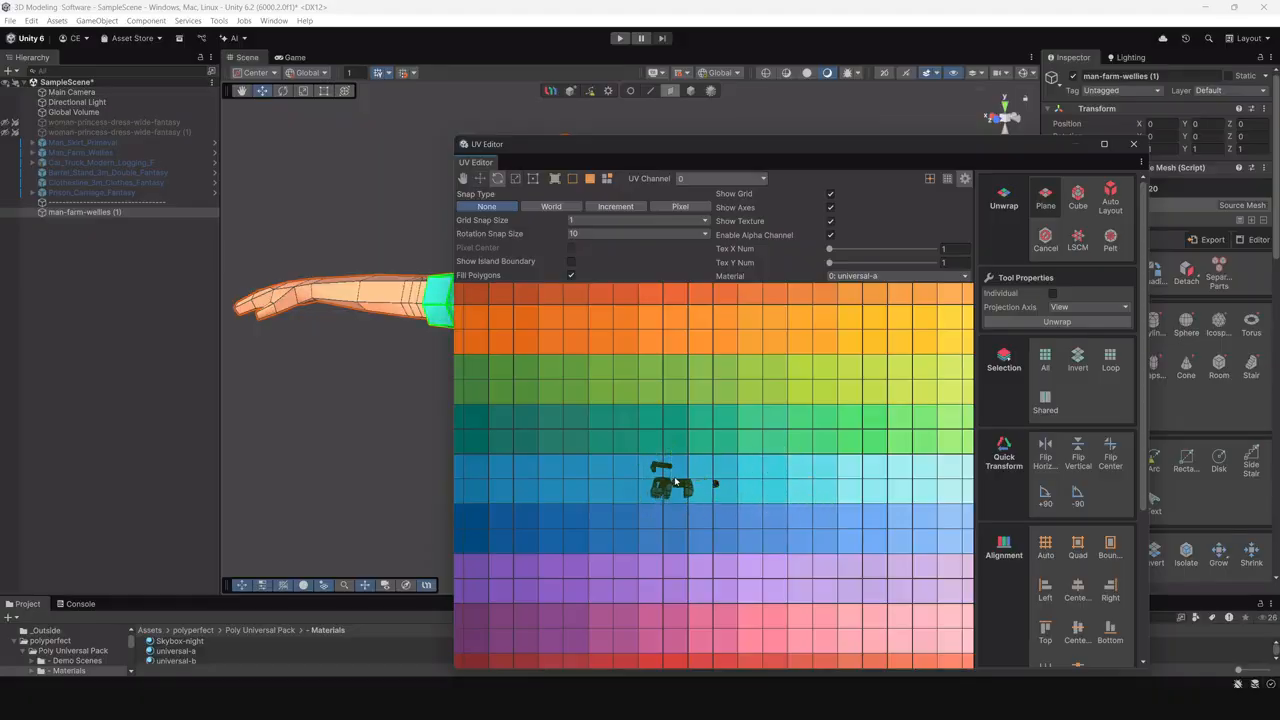
{"action": "scroll", "coordinate": [655, 488], "scroll_direction": "up", "scroll_amount": 4}
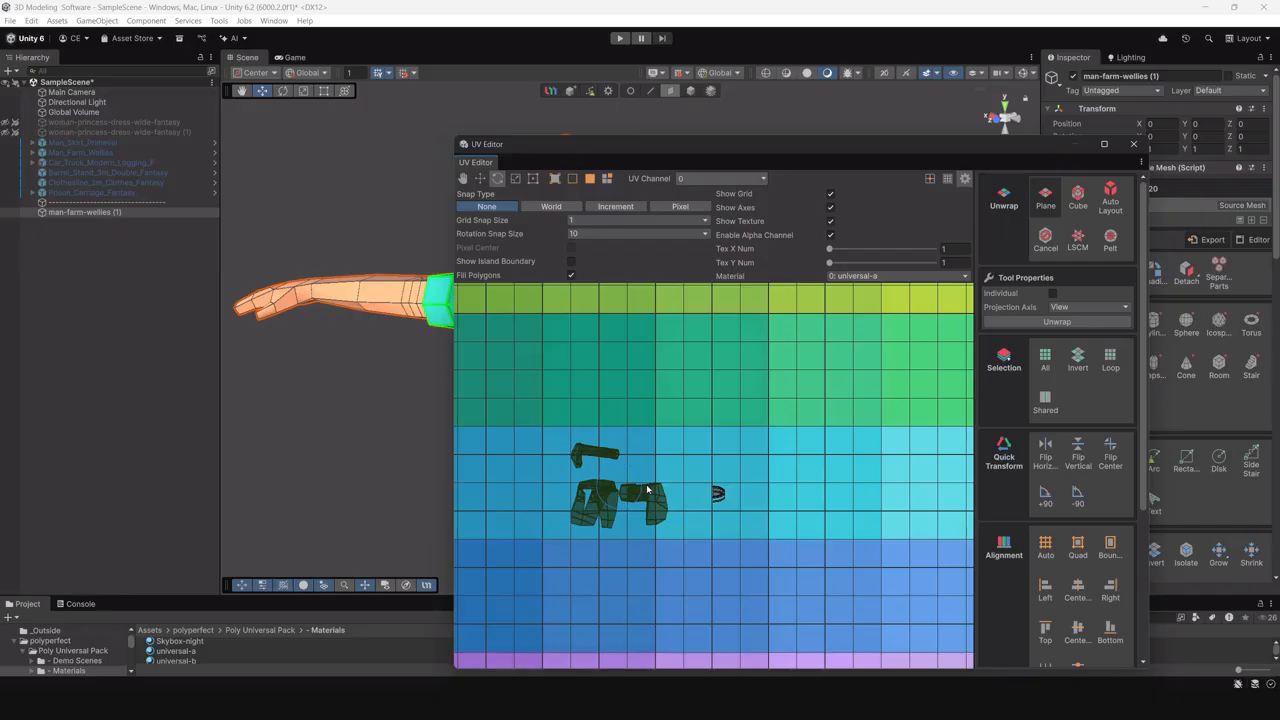
{"action": "key", "text": "r"}
{"action": "left_click_drag", "start_coordinate": [625, 487], "coordinate": [611, 491]}
{"action": "key", "text": "w"}
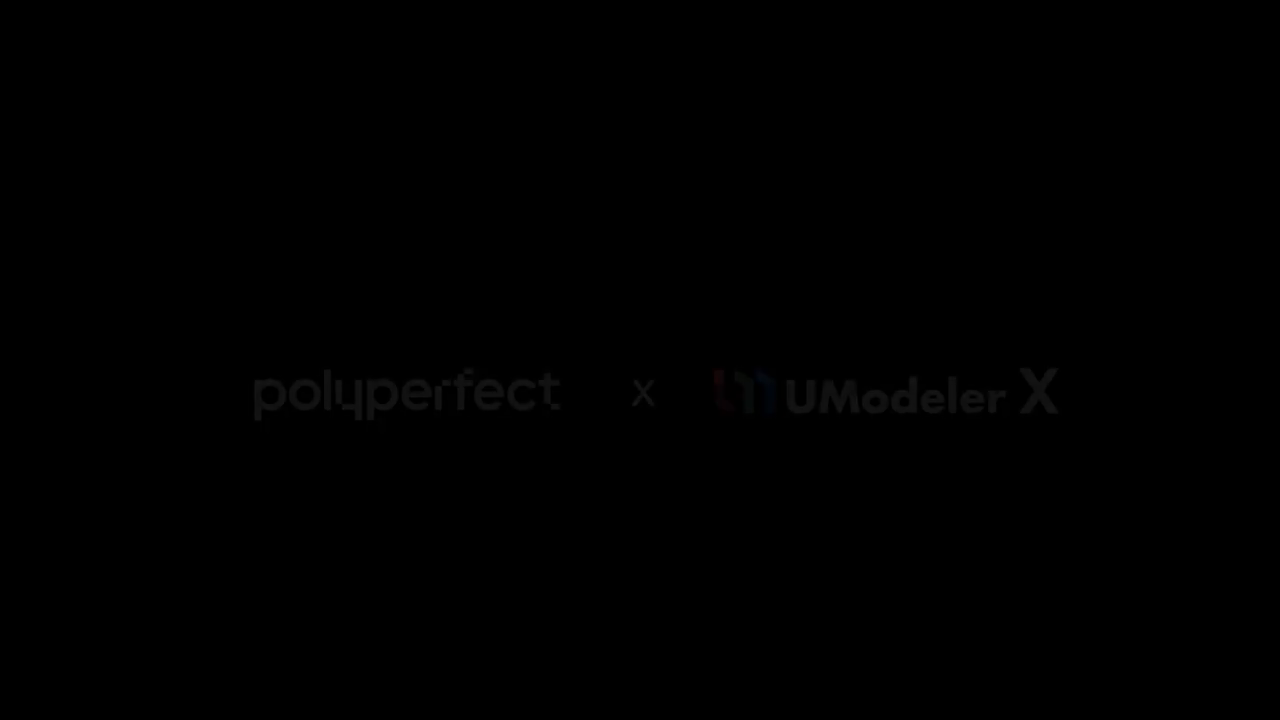